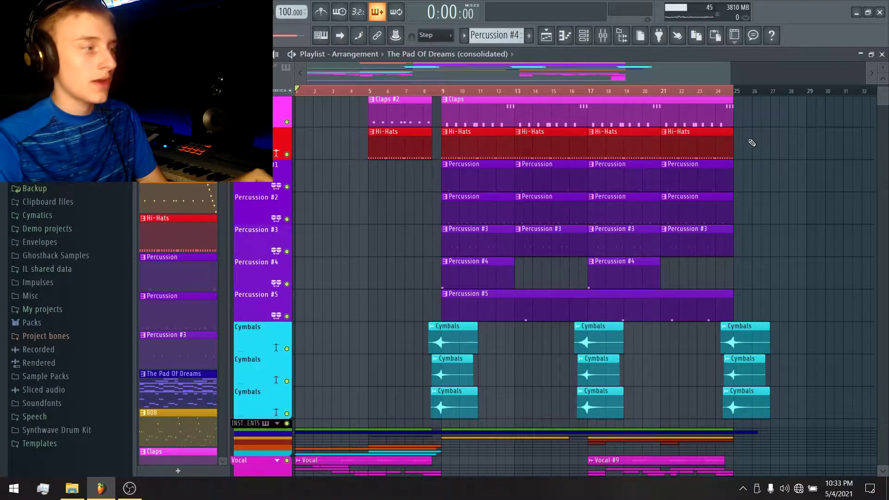
Step: Look over the kick, snare, claps, hi-hats, percussion and cymbal tracks in the playlist and collapse the drums group
scroll(872, 396, up, 1)
scroll(826, 316, down, 2)
scroll(827, 317, up, 3)
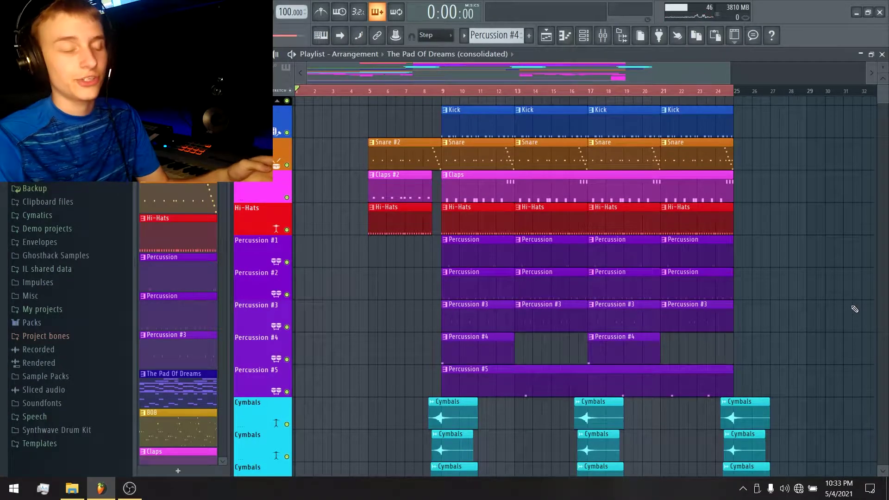
click(277, 100)
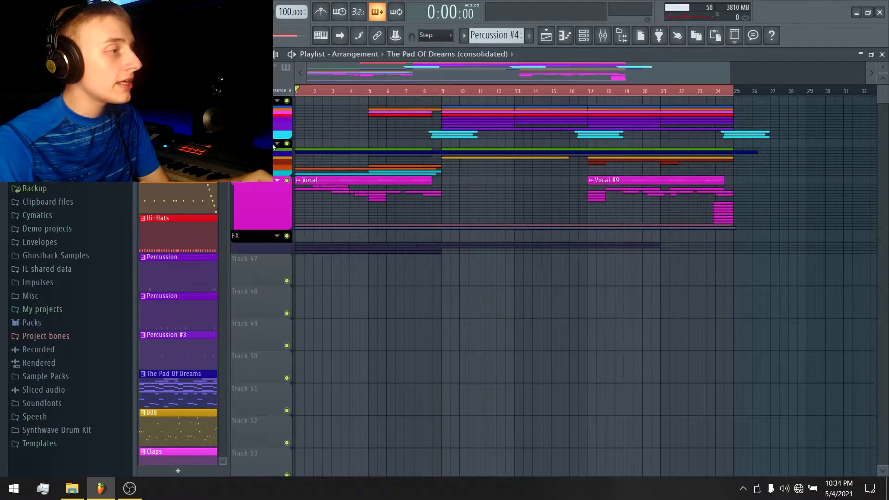
Step: Expand the instruments track group and highlight the Cymatics Chords clips and the 808 clips
click(277, 145)
drag(782, 168, 296, 149)
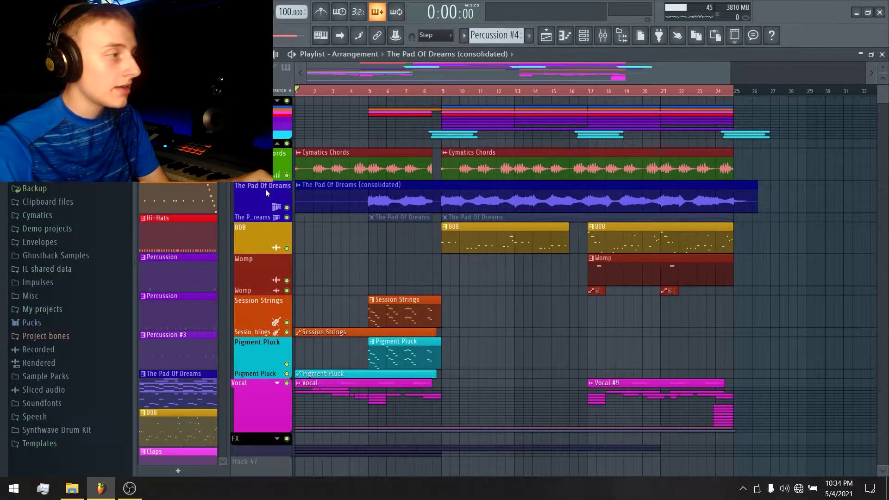
drag(806, 213, 435, 147)
click(840, 252)
drag(798, 254, 506, 224)
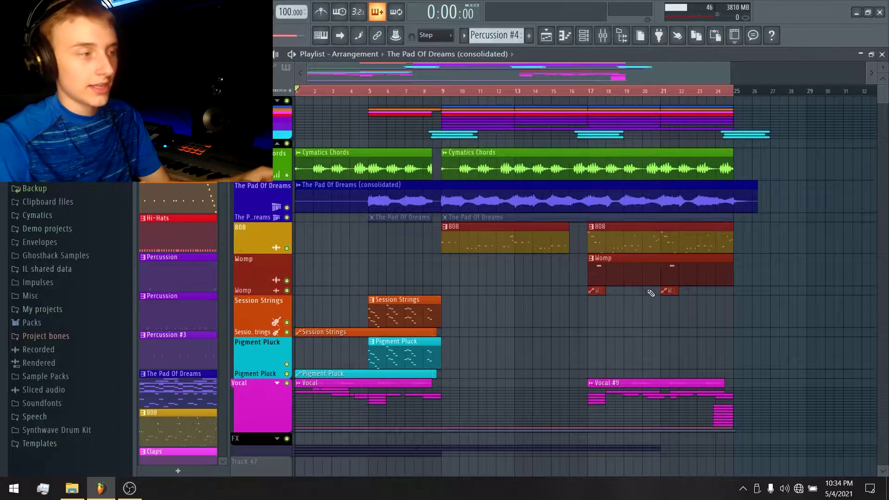
click(773, 264)
Step: Highlight the Session Strings and Pigment Pluck clips along with their automation clips, and collapse the instruments group
drag(775, 255, 342, 327)
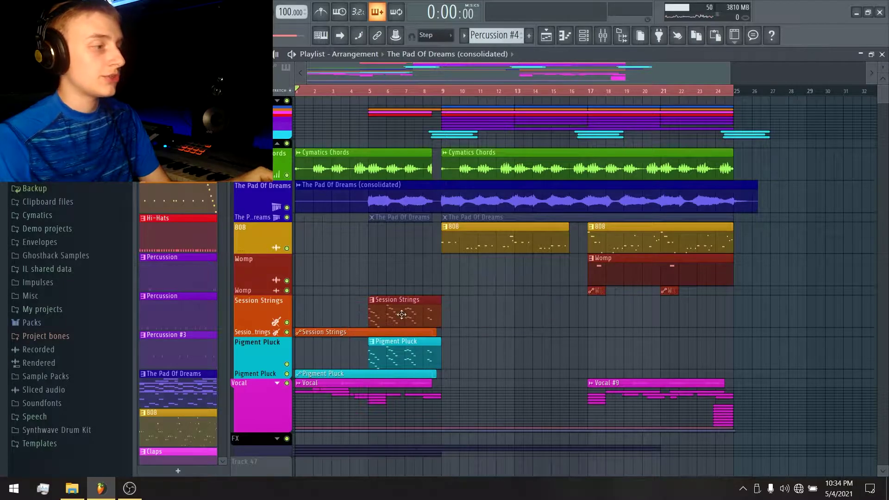
drag(452, 335, 279, 373)
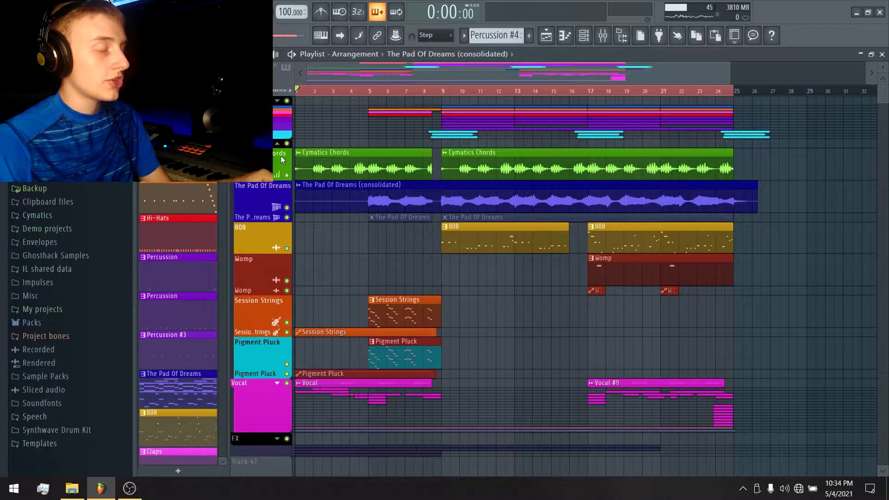
mouse_move(446, 72)
mouse_down()
mouse_move(447, 58)
mouse_move(447, 76)
mouse_up()
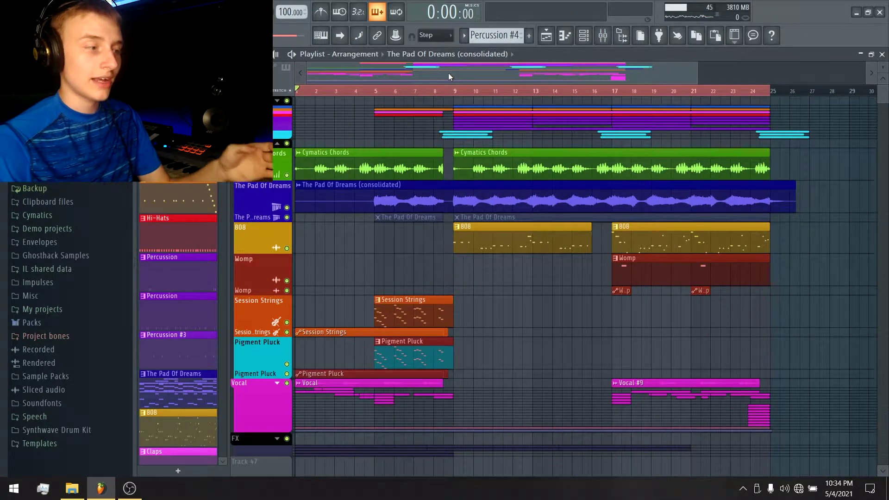
drag(320, 297, 332, 376)
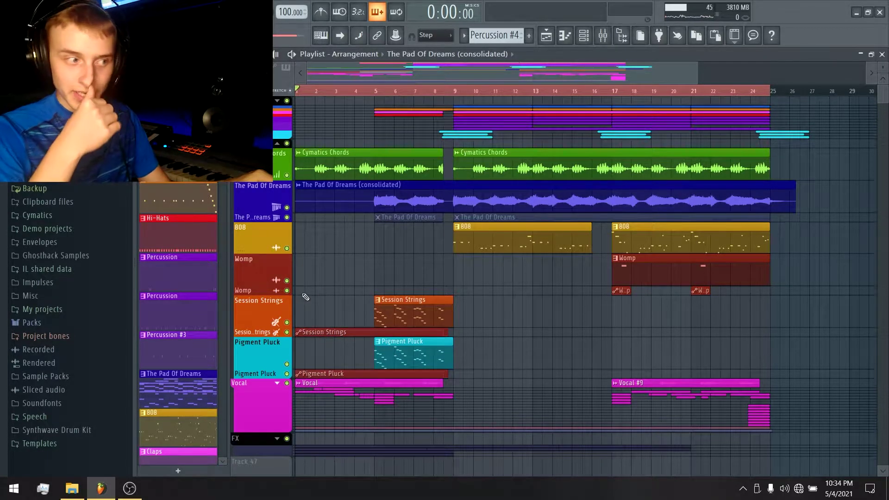
click(277, 143)
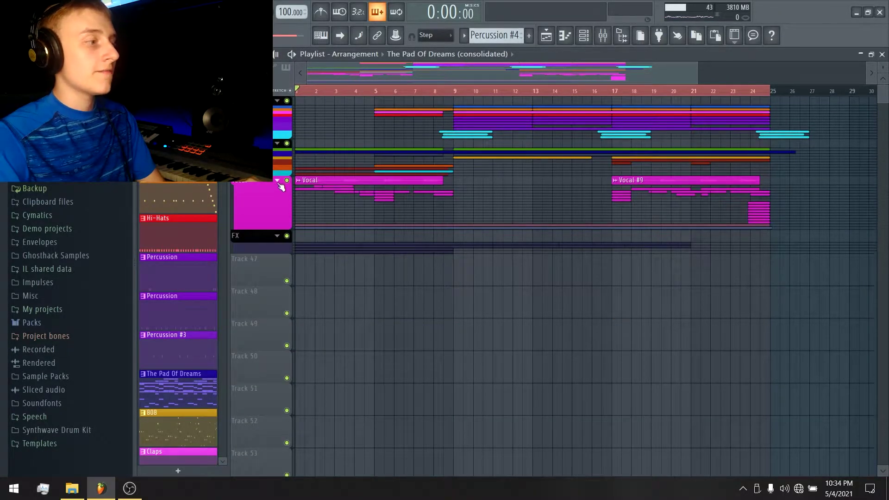
Step: Expand the Vocal track group and look through its audio clips and automation clips
click(278, 181)
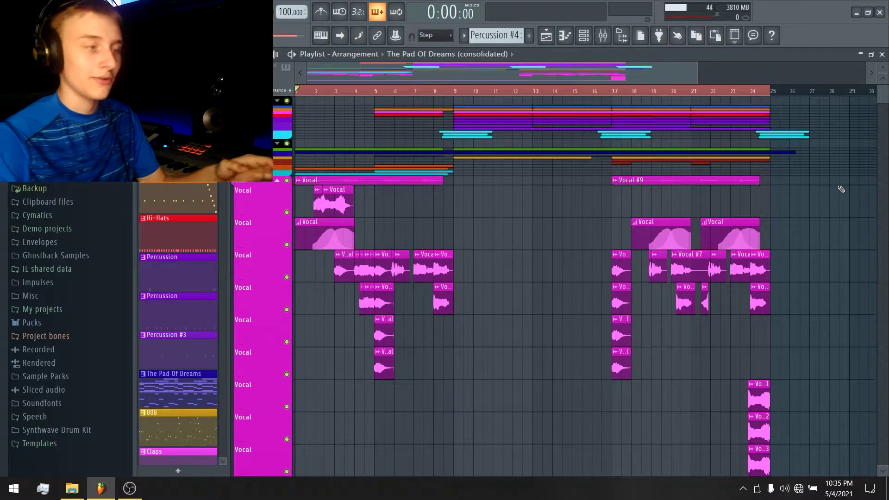
scroll(847, 194, up, 1)
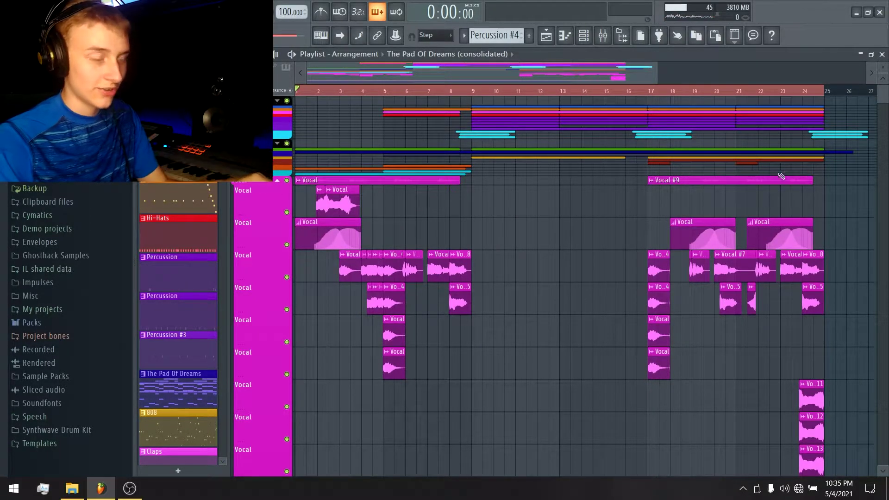
scroll(254, 309, down, 8)
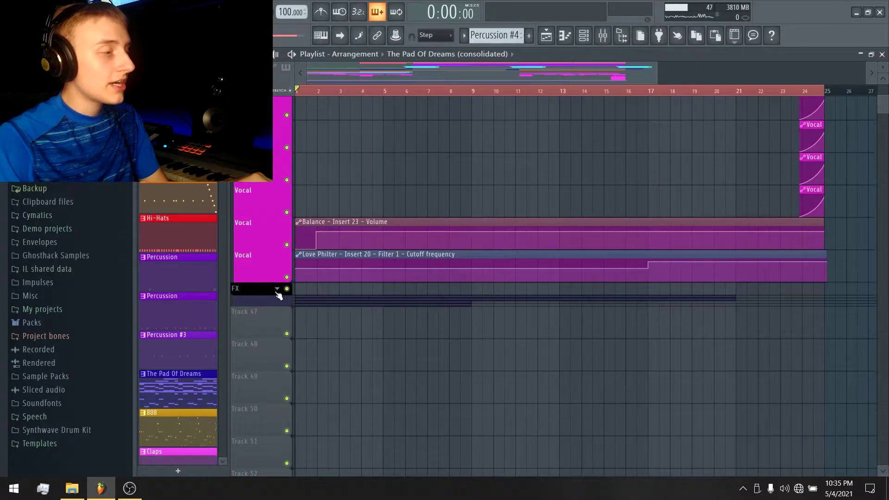
Step: Expand the FX track group and examine its Vinyl audio and automation clips by highlighting them
click(276, 290)
scroll(309, 287, down, 2)
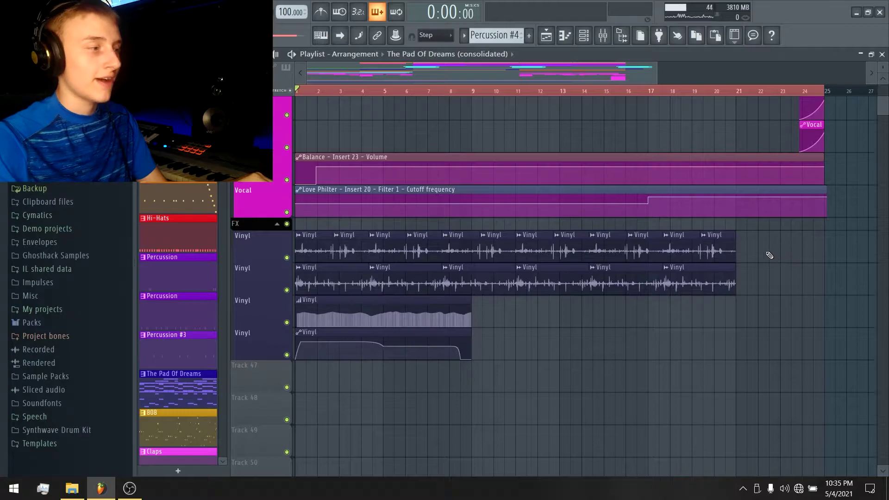
mouse_move(515, 340)
mouse_down()
mouse_move(349, 357)
mouse_move(500, 394)
mouse_move(578, 337)
mouse_move(298, 370)
mouse_move(372, 304)
mouse_up()
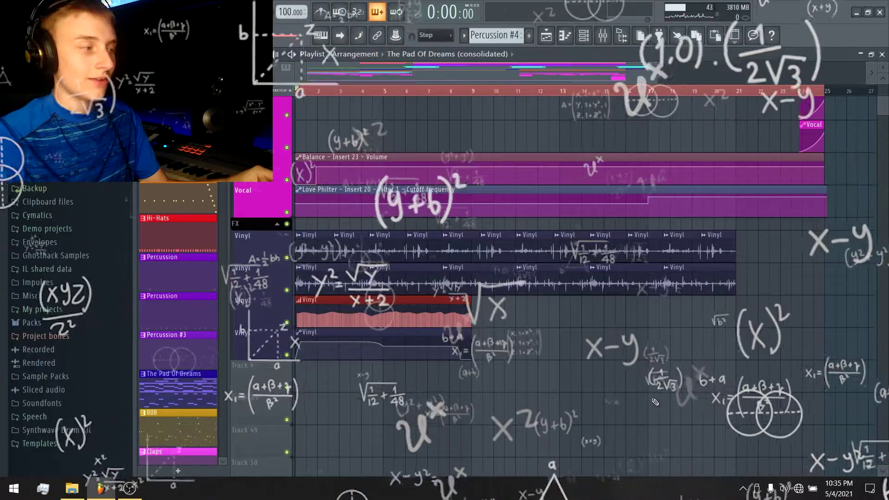
scroll(539, 415, up, 1)
scroll(537, 410, up, 1)
scroll(536, 404, down, 2)
drag(481, 300, 407, 348)
drag(745, 236, 306, 380)
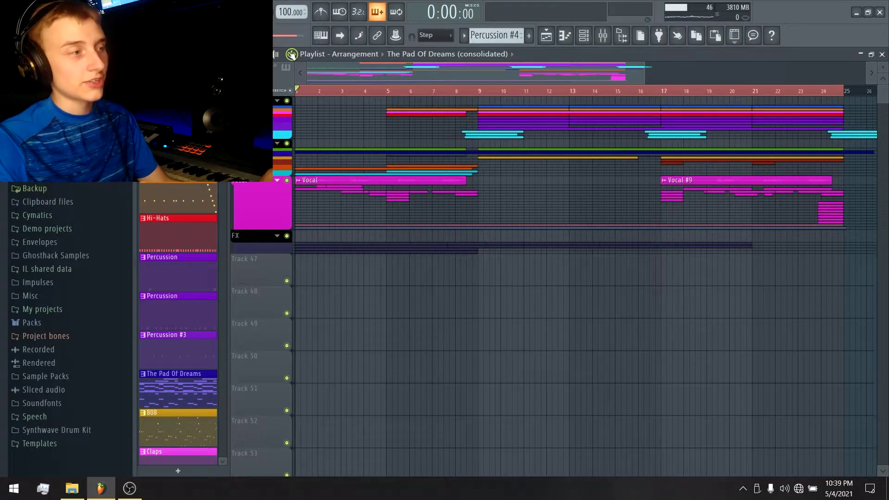
scroll(357, 76, down, 3)
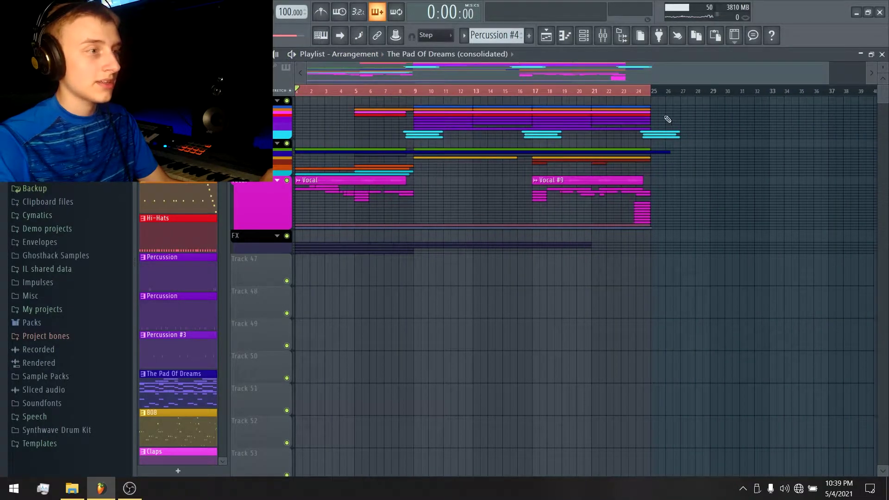
scroll(716, 85, up, 3)
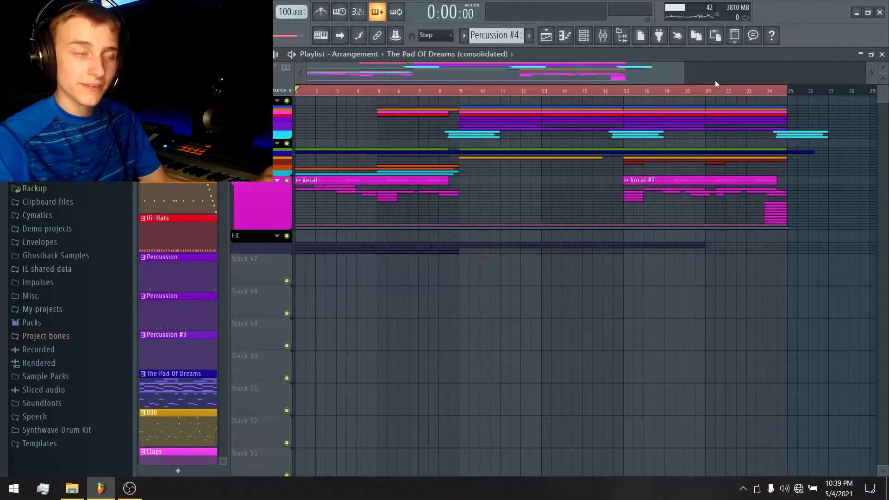
drag(682, 67, 632, 66)
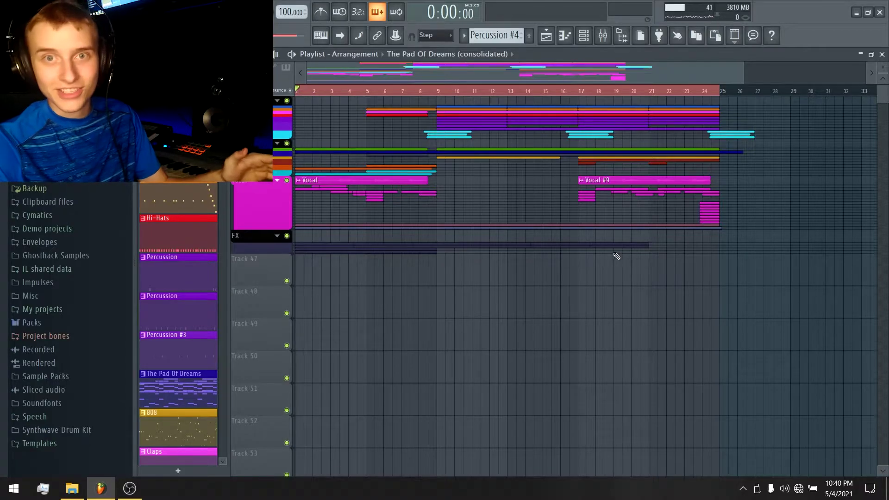
Step: Open the mixer and check the effect slots of several tracks from insert 21 down to insert 8
click(602, 36)
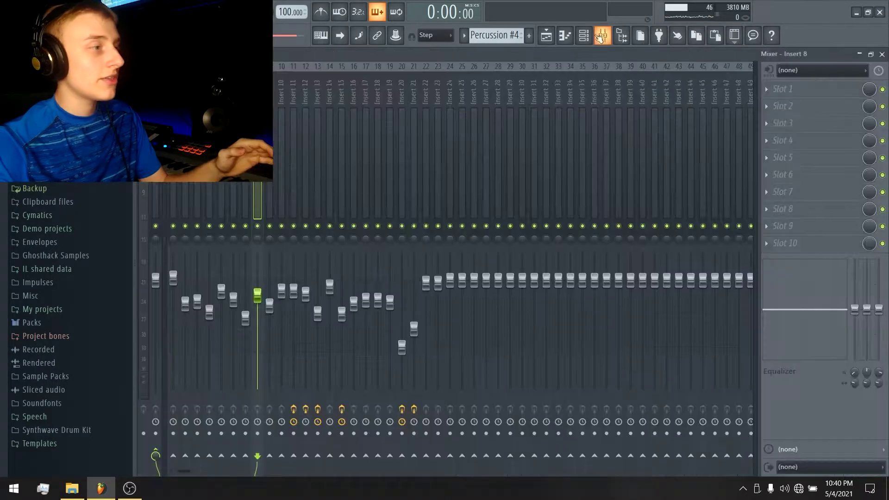
click(414, 134)
click(390, 136)
click(379, 137)
click(343, 137)
click(305, 139)
click(293, 148)
click(270, 144)
click(258, 143)
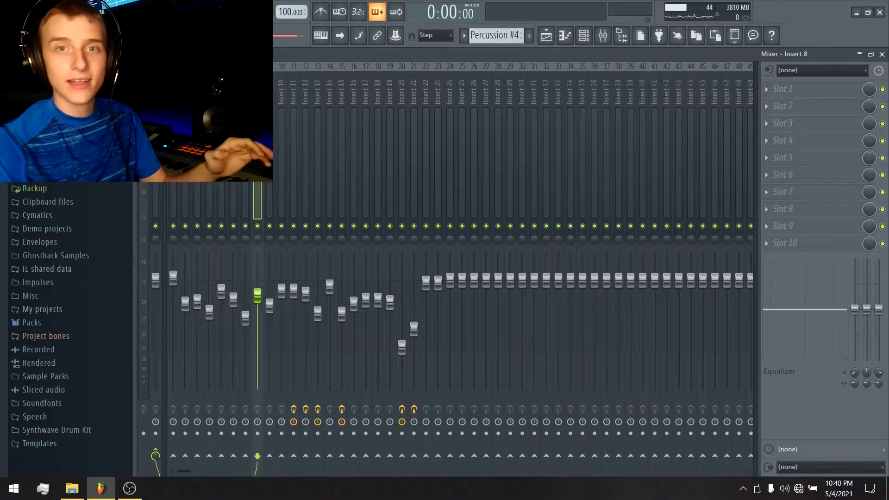
Step: Check the effect slots of inserts 1, 2, 3, 8, 11 and 21 and the master track in the mixer
click(197, 176)
click(185, 176)
click(173, 176)
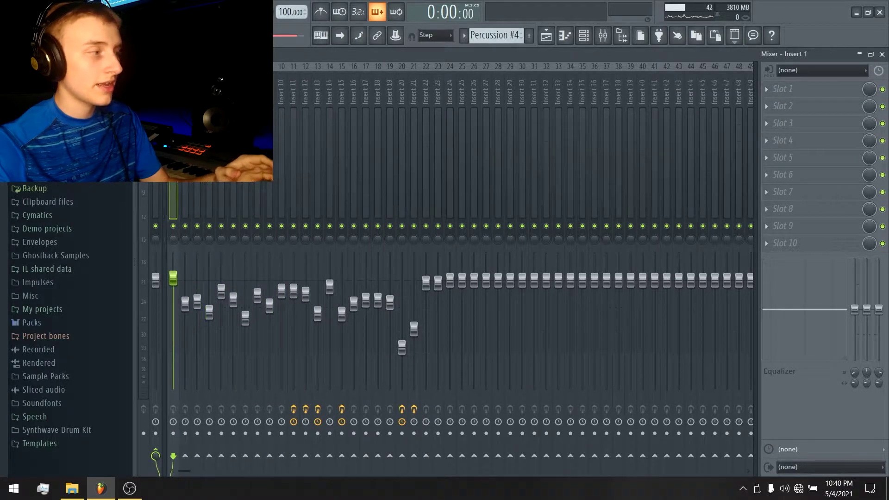
click(258, 143)
click(292, 150)
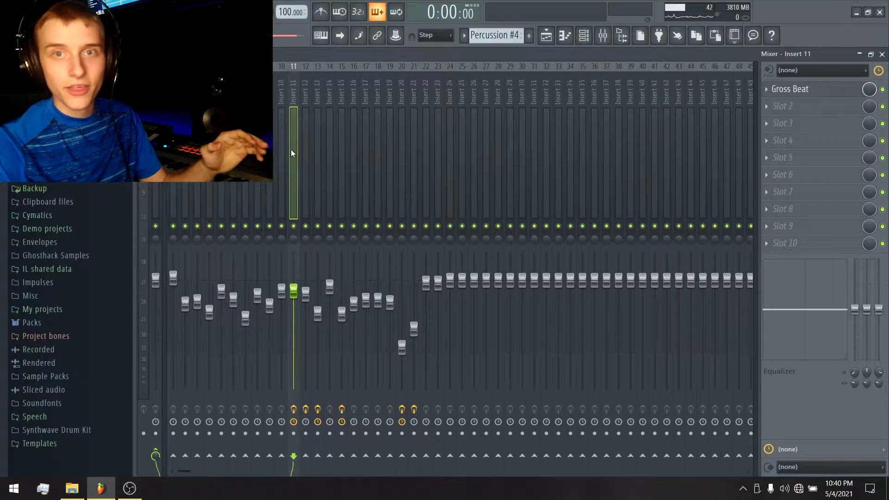
click(413, 157)
click(175, 181)
drag(173, 184, 155, 195)
click(185, 180)
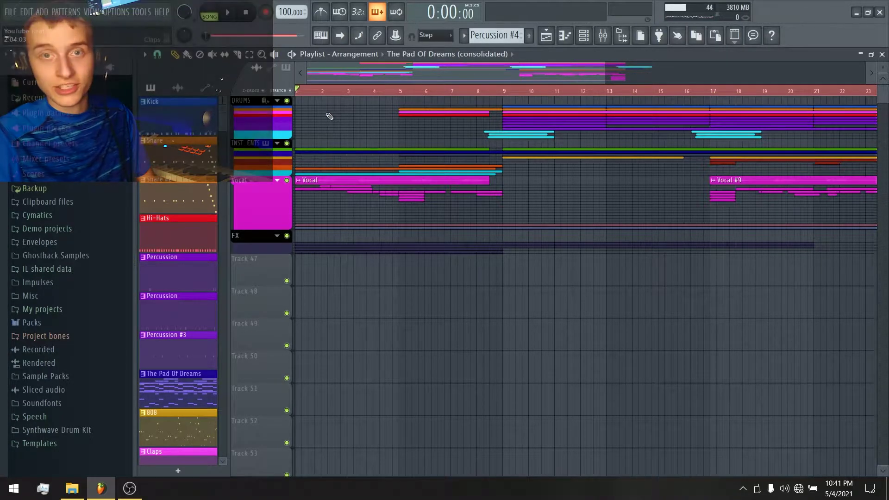
Step: Play the song with playlist auto-scrolling turned on and expand the FX, Vocal, instruments and drums track groups
key(space)
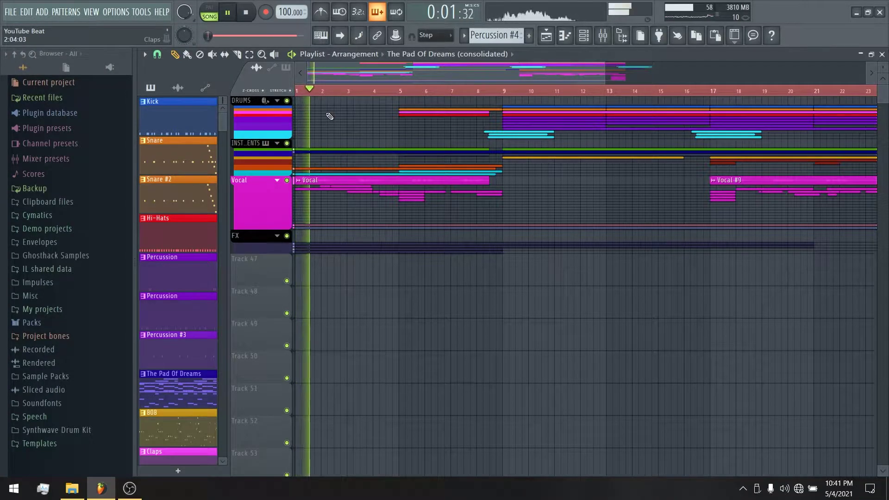
click(339, 35)
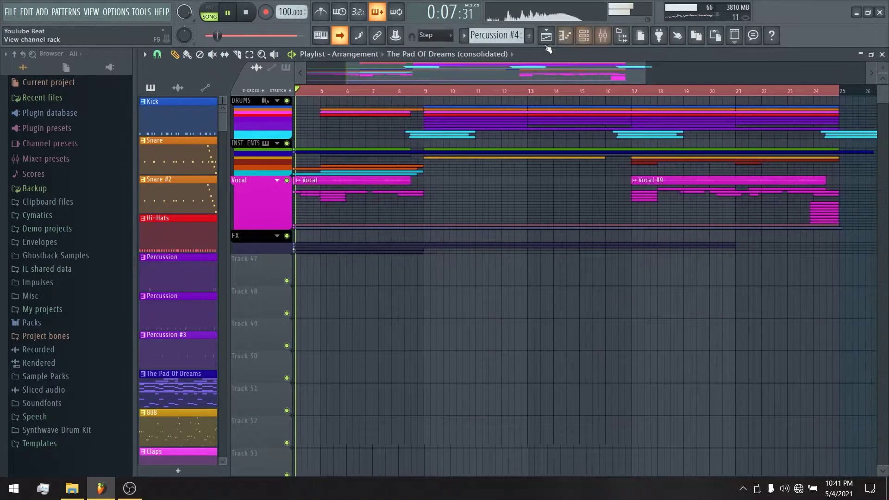
click(278, 236)
click(277, 180)
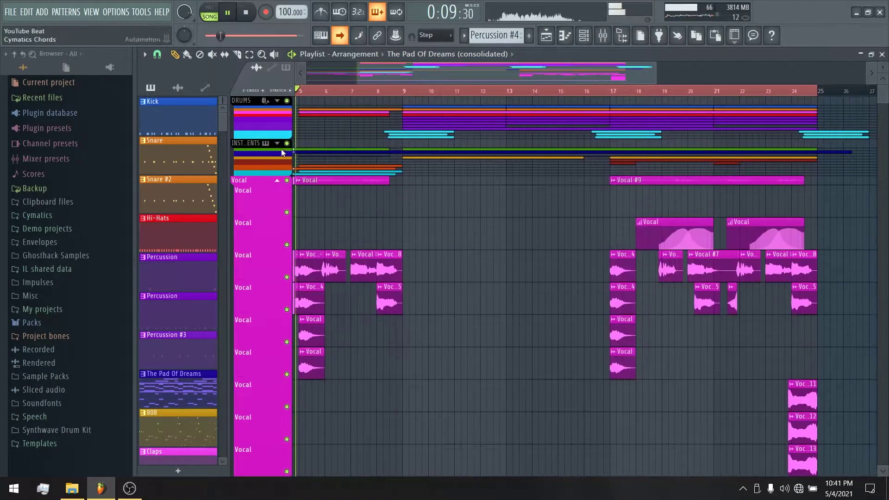
click(277, 143)
click(277, 101)
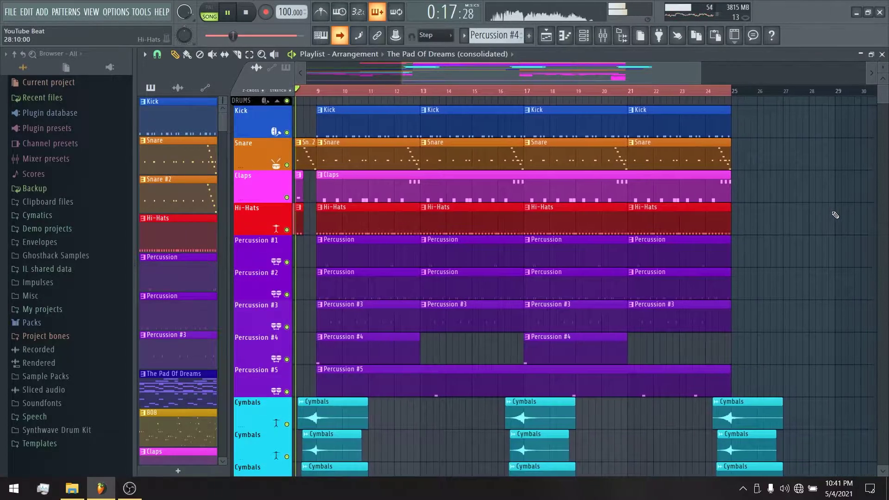
Step: Examine the drum, instrument and vocal tracks across the arrangement while the song plays, magnifying the timeline from about bar 17
scroll(835, 215, down, 2)
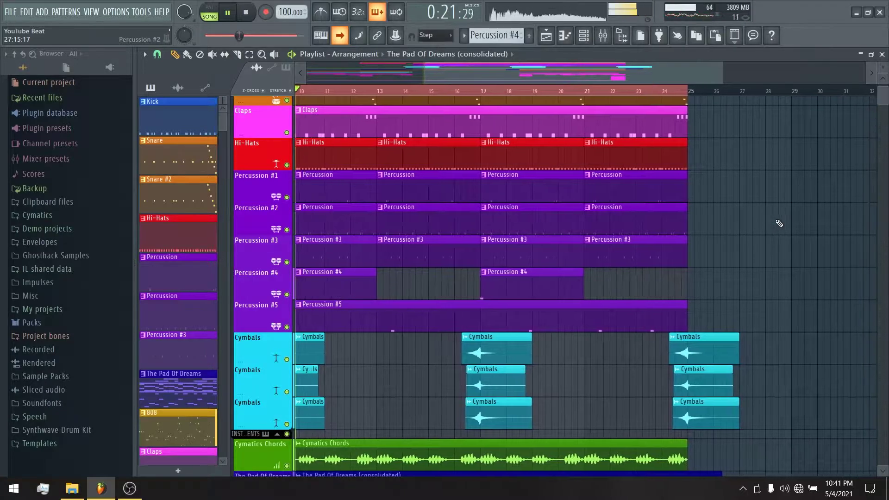
scroll(779, 224, down, 7)
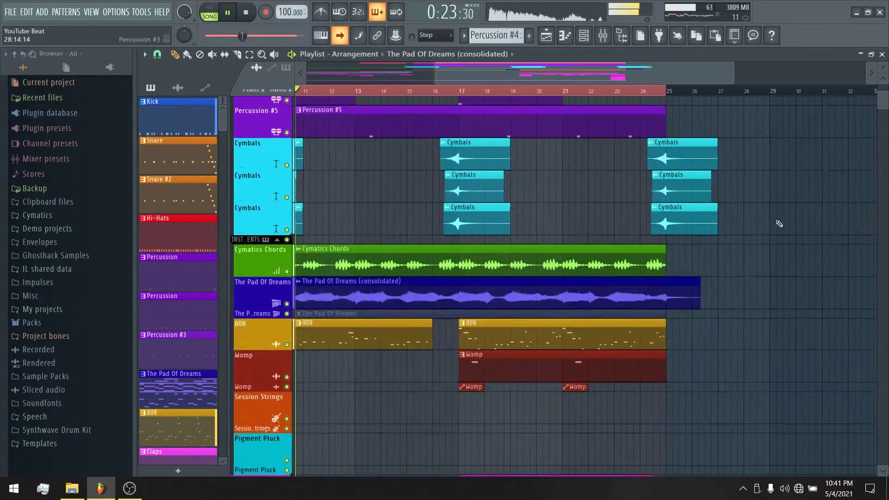
scroll(777, 225, down, 10)
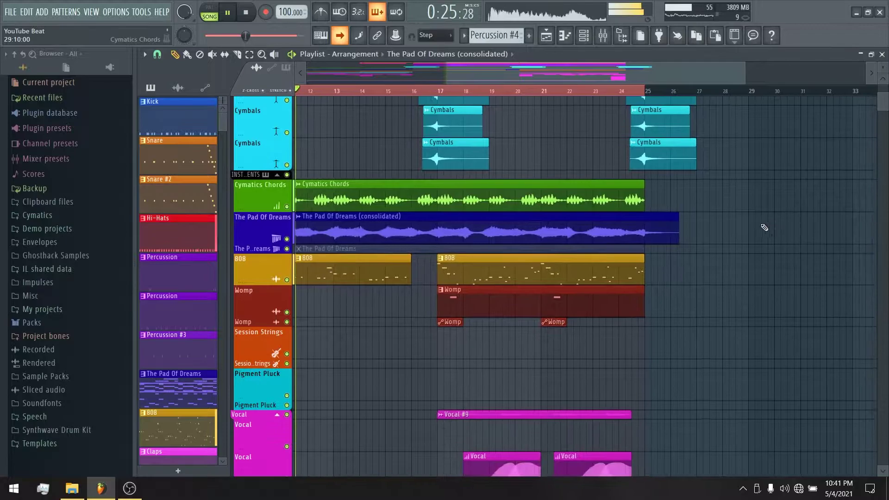
scroll(731, 236, down, 9)
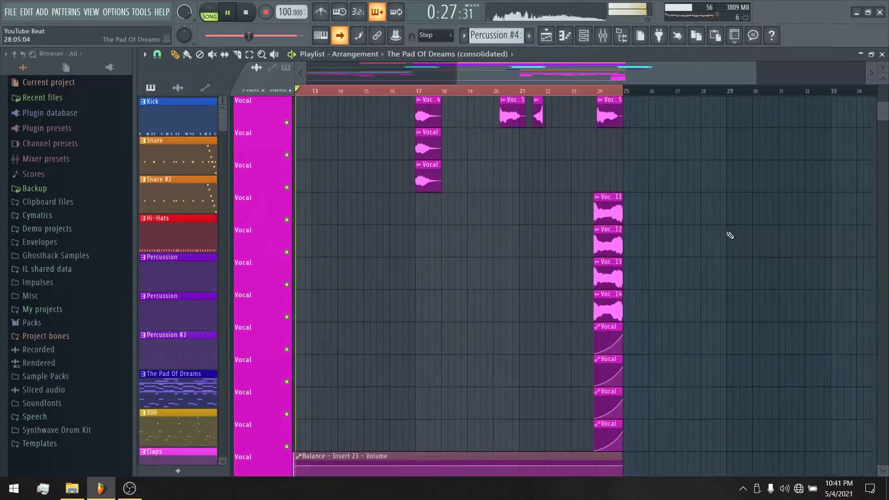
scroll(610, 253, up, 11)
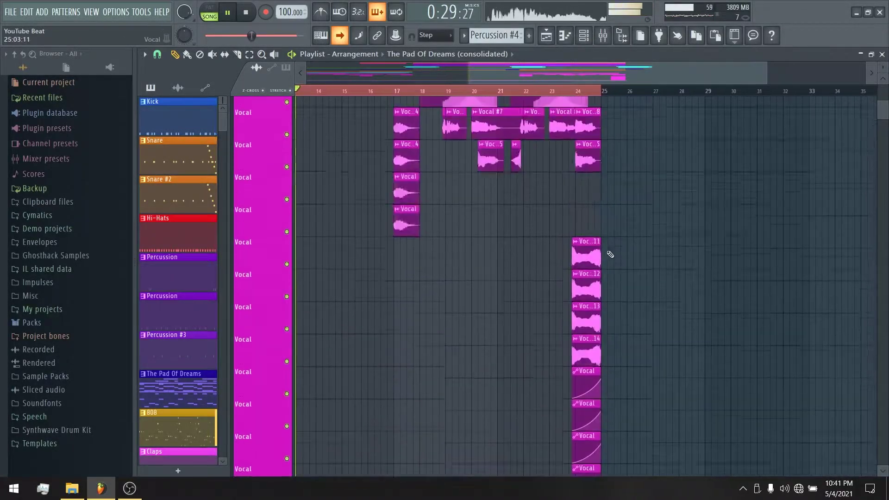
scroll(541, 127, up, 15)
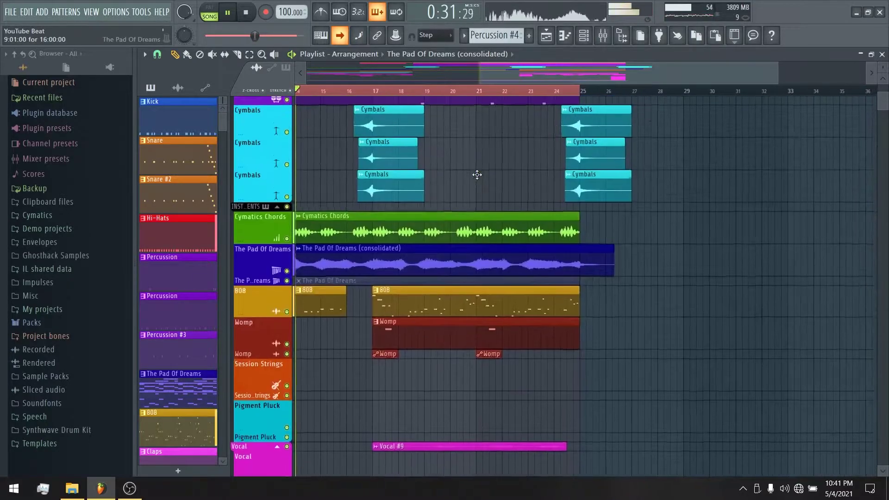
scroll(479, 179, up, 4)
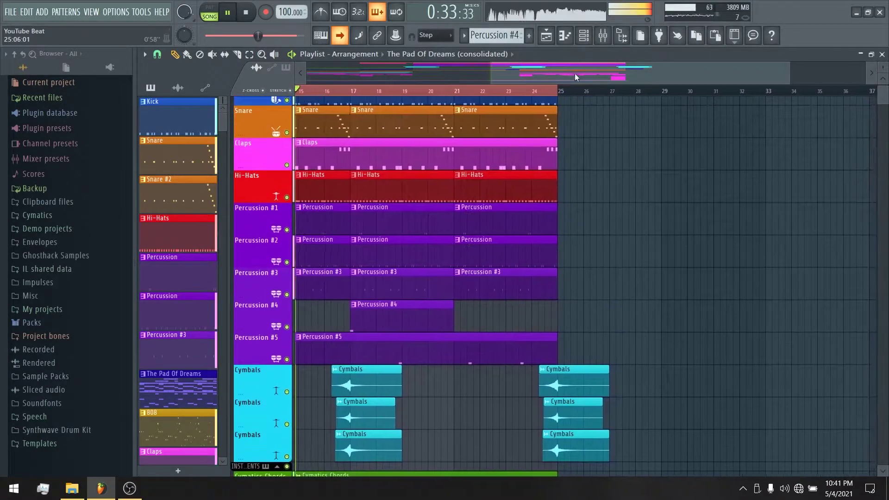
drag(569, 72, 506, 72)
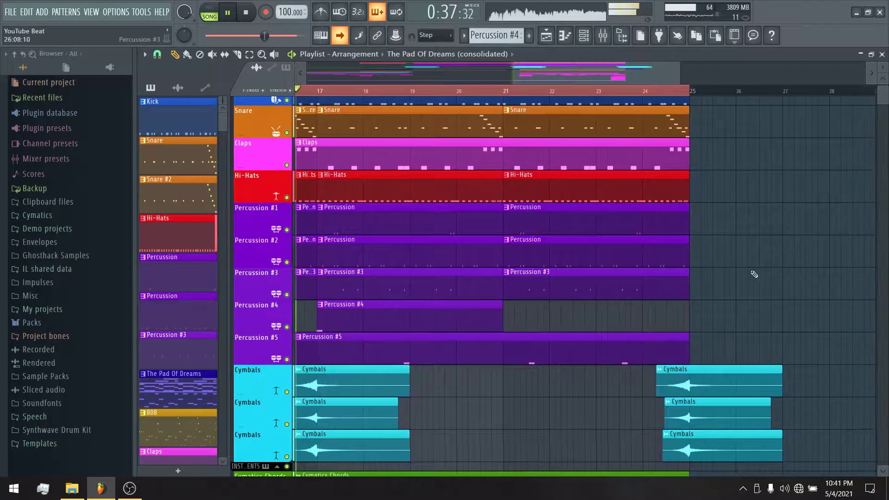
Step: Follow the drum, cymbal, instrument and vocal tracks down to the closing vocal clips near bar 24 while the song plays
scroll(750, 274, up, 1)
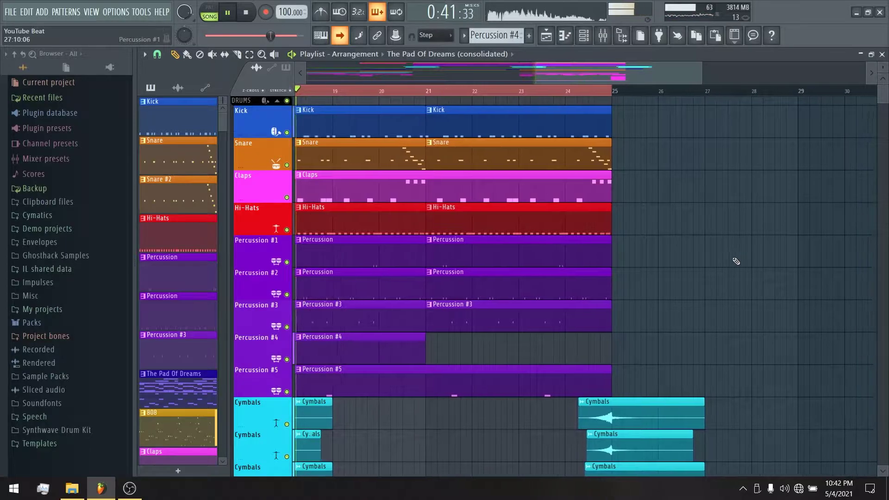
scroll(718, 269, down, 5)
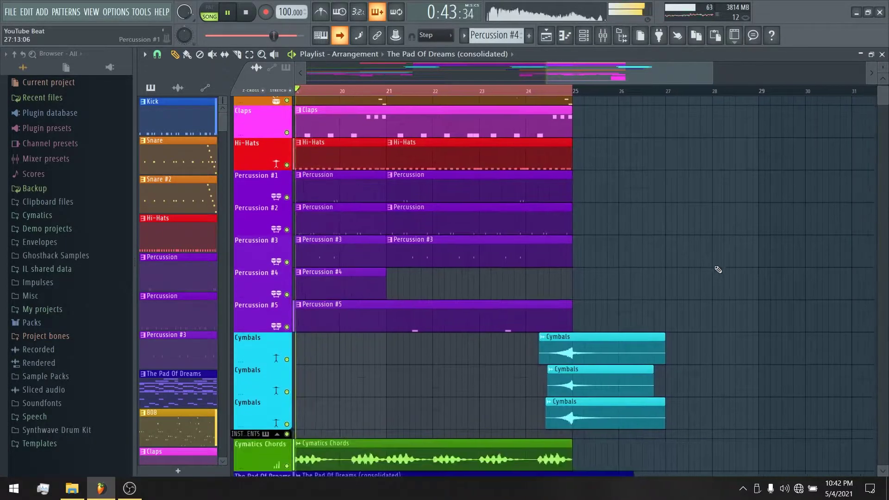
scroll(717, 269, down, 4)
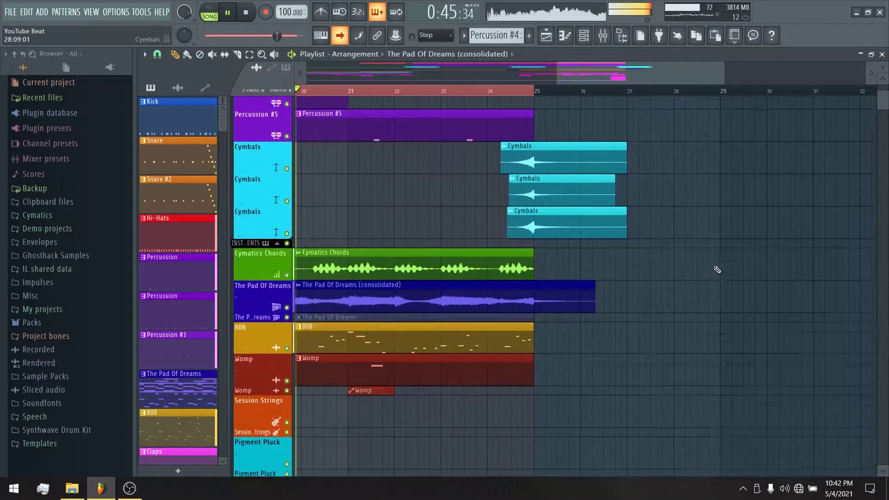
scroll(718, 270, down, 6)
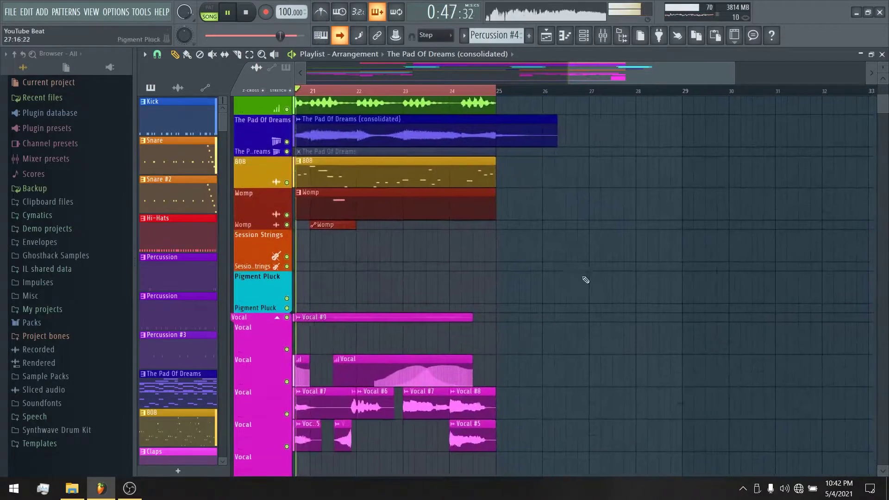
scroll(454, 261, down, 3)
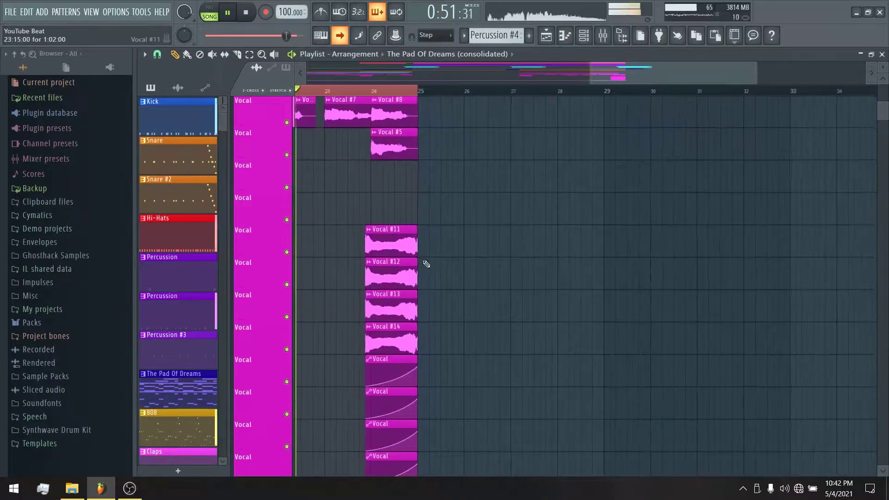
scroll(458, 260, down, 3)
scroll(426, 250, down, 2)
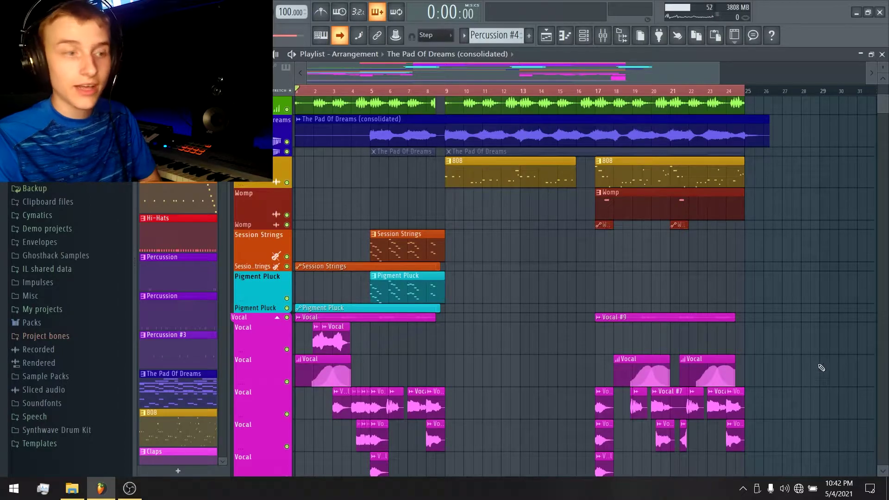
Step: Look over the vocal, automation and vinyl FX tracks and back up to the cymbals and instruments, checking the mixer briefly
scroll(826, 349, down, 15)
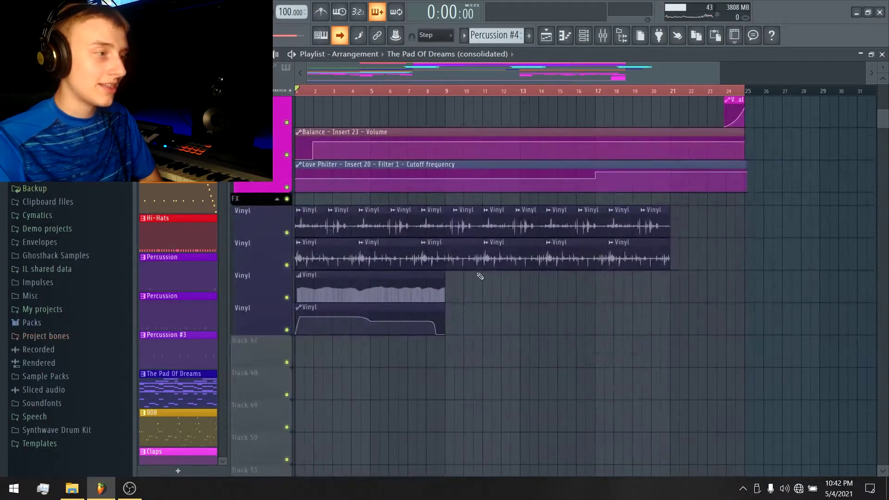
scroll(532, 260, up, 9)
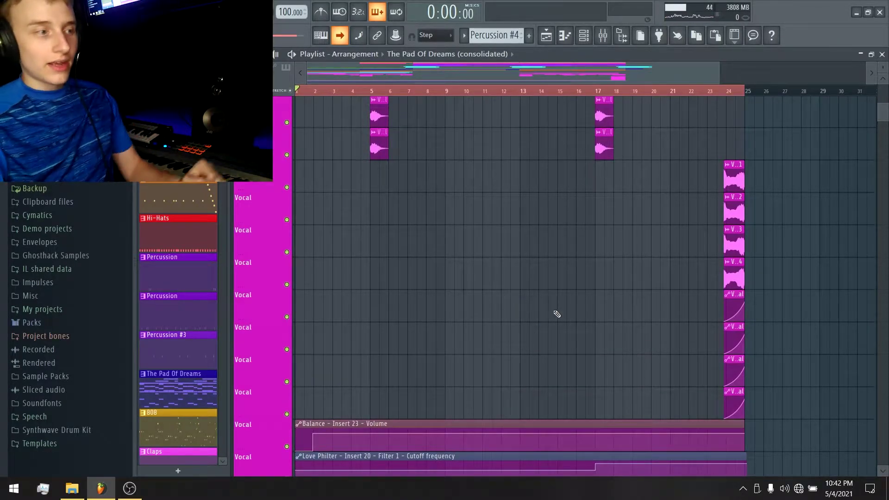
scroll(706, 212, up, 11)
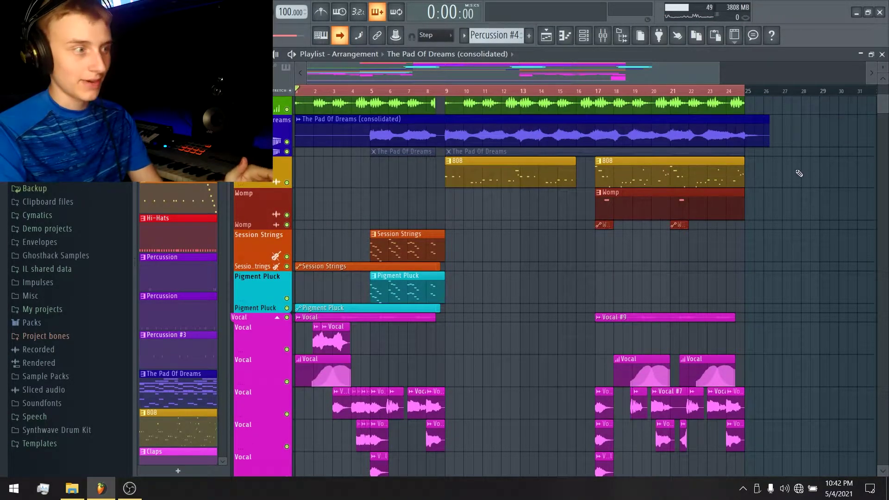
scroll(706, 248, up, 3)
scroll(706, 247, up, 3)
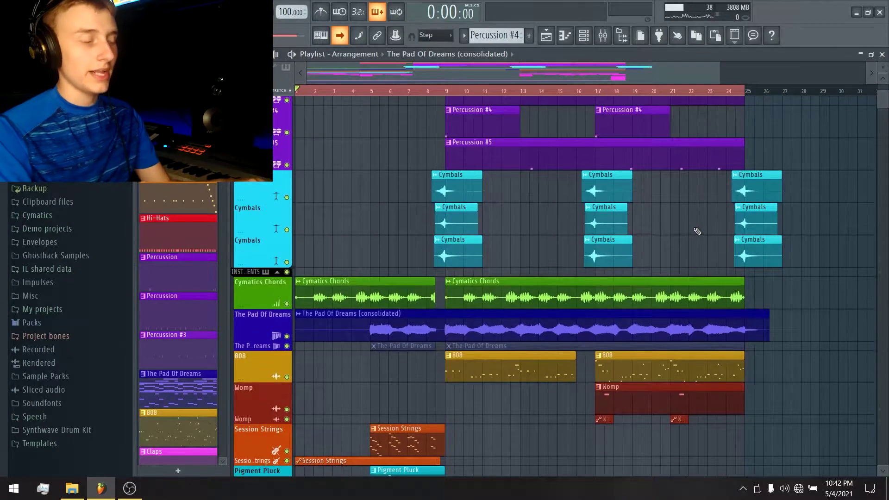
click(603, 35)
click(603, 35)
scroll(471, 266, up, 2)
scroll(452, 233, down, 4)
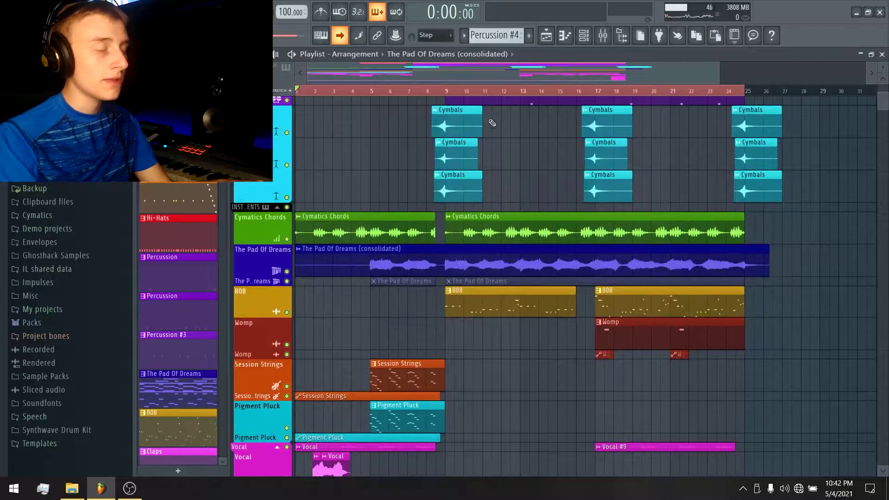
Step: Select both Cymatics Chords clips in the instruments group
scroll(524, 74, up, 3)
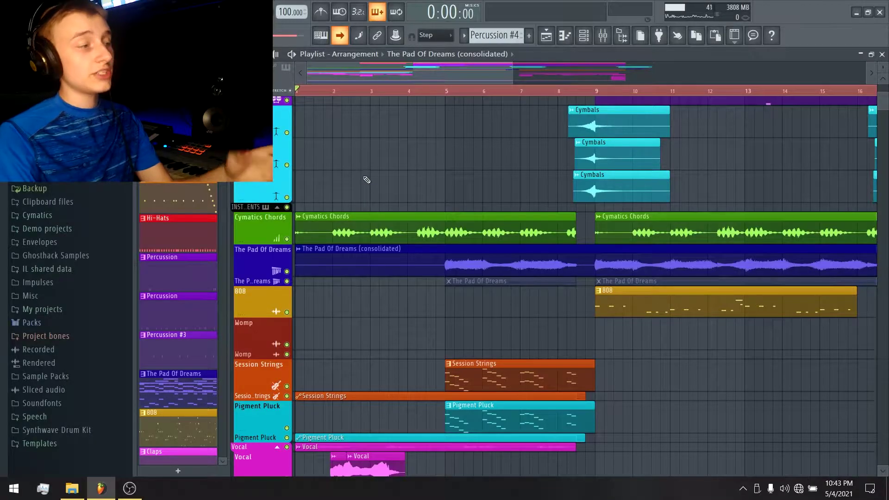
mouse_move(254, 210)
mouse_down()
mouse_move(254, 258)
mouse_move(254, 210)
mouse_up()
drag(318, 197, 324, 236)
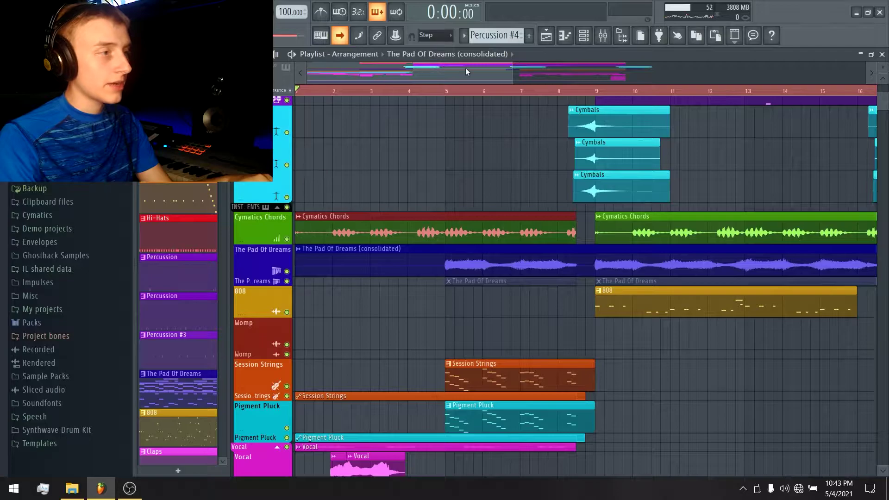
scroll(465, 68, down, 5)
drag(549, 215, 320, 216)
mouse_move(257, 211)
mouse_down()
mouse_move(257, 309)
mouse_move(261, 206)
mouse_up()
scroll(496, 143, up, 4)
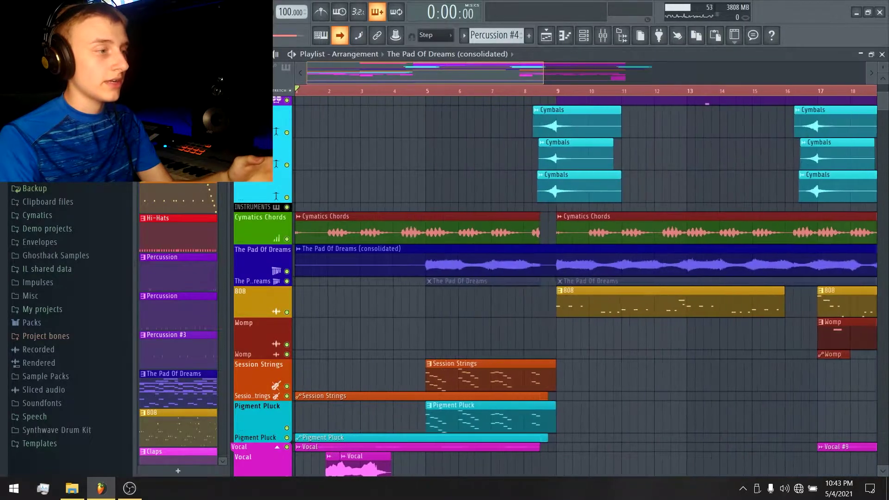
Step: Open the channel settings of the Cymatics Chords sample, audition its waveform, and close the settings
click(371, 222)
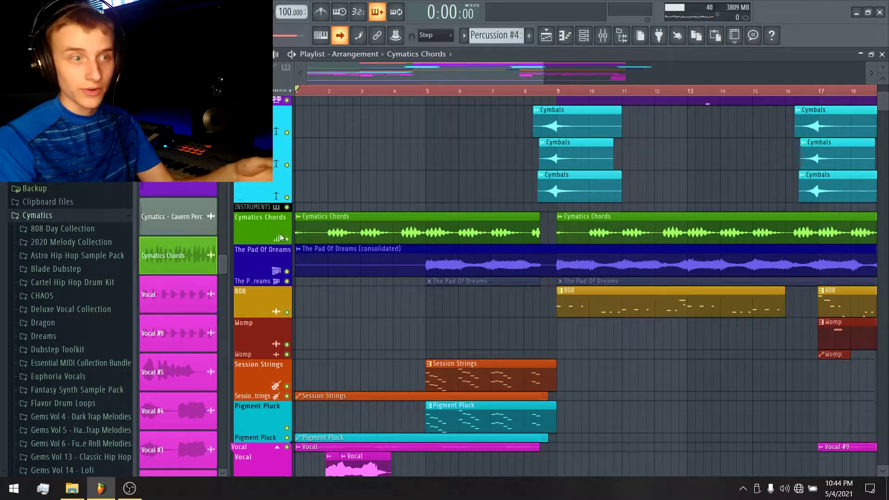
double_click(314, 241)
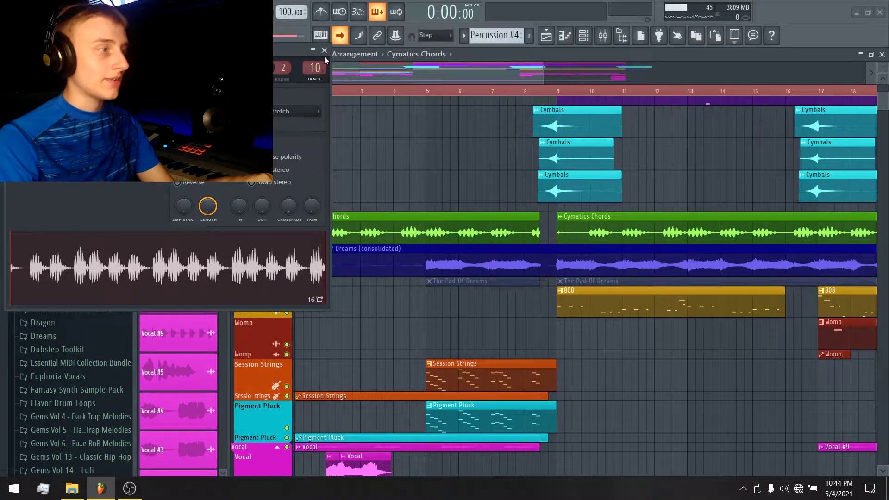
drag(248, 56, 436, 101)
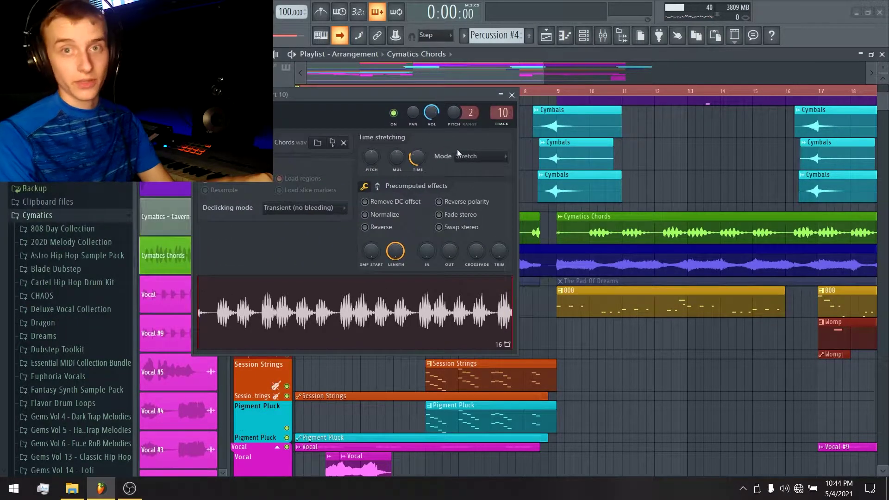
click(511, 95)
double_click(405, 238)
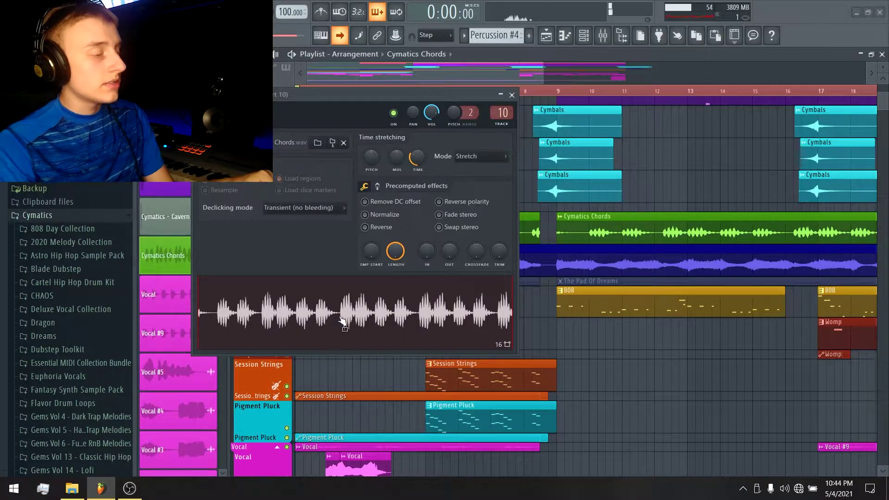
click(382, 306)
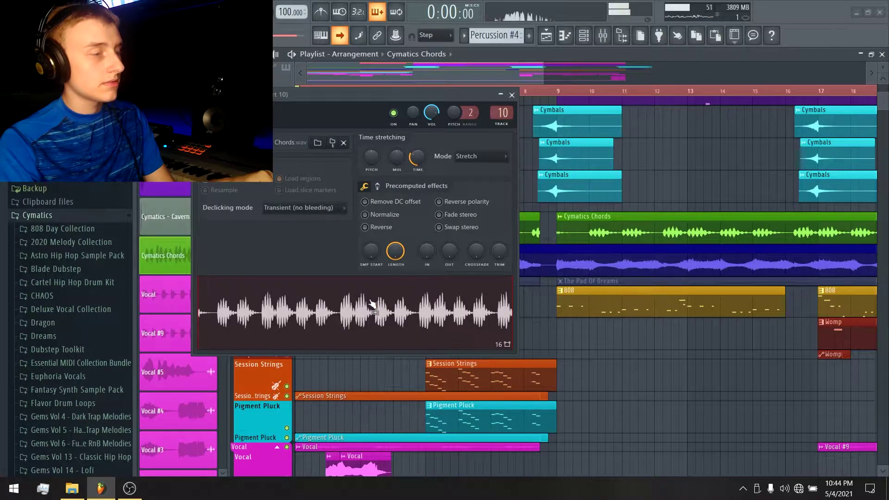
click(512, 95)
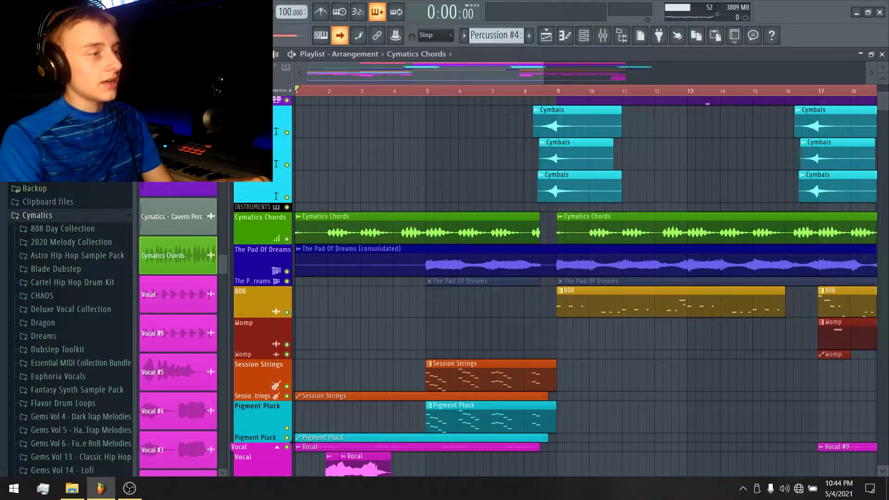
Step: Solo the track with The Pad Of Dreams (consolidated) clip and place the playhead at bar 5
scroll(517, 96, down, 2)
right_click(460, 46)
click(399, 69)
scroll(399, 70, up, 2)
right_click(287, 272)
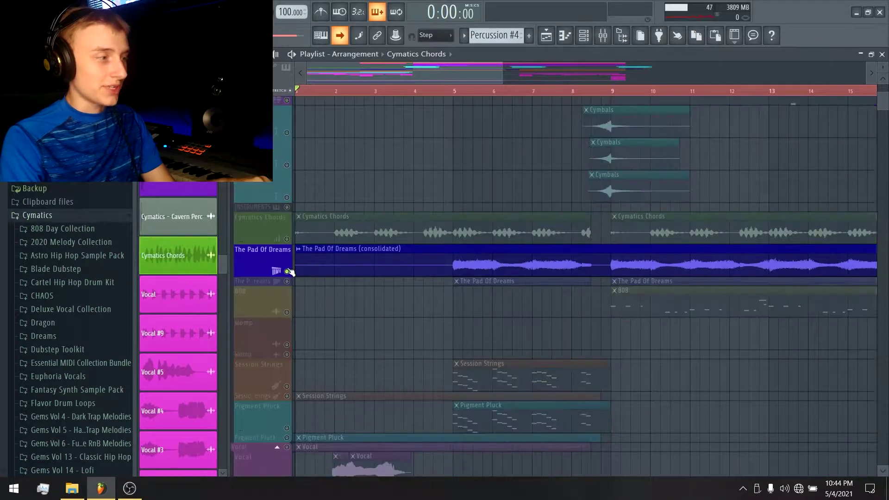
click(454, 91)
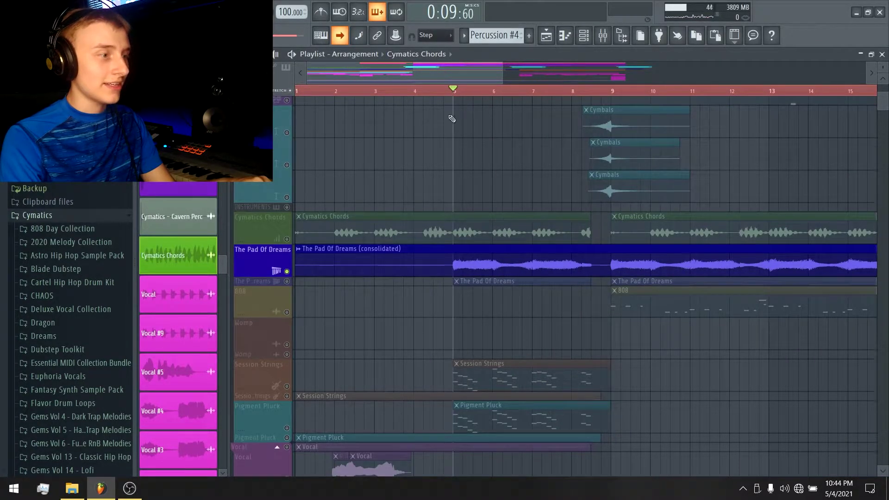
Step: Solo the Cymatics Chords track instead and select both of its clips across the arrangement
right_click(287, 272)
right_click(286, 239)
scroll(494, 83, down, 4)
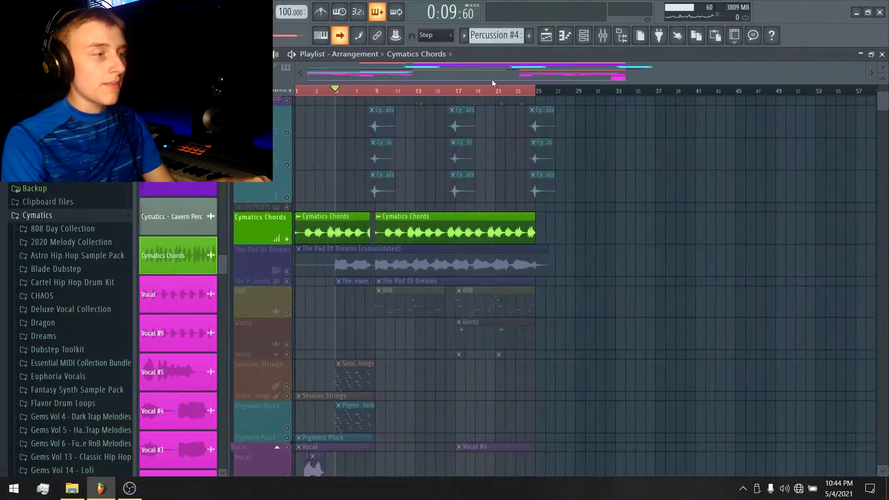
drag(564, 225, 318, 227)
scroll(461, 71, up, 3)
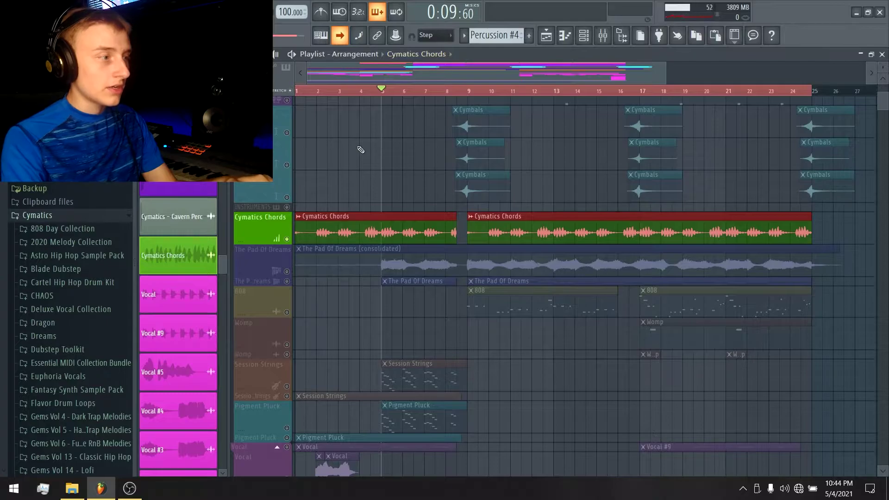
click(371, 218)
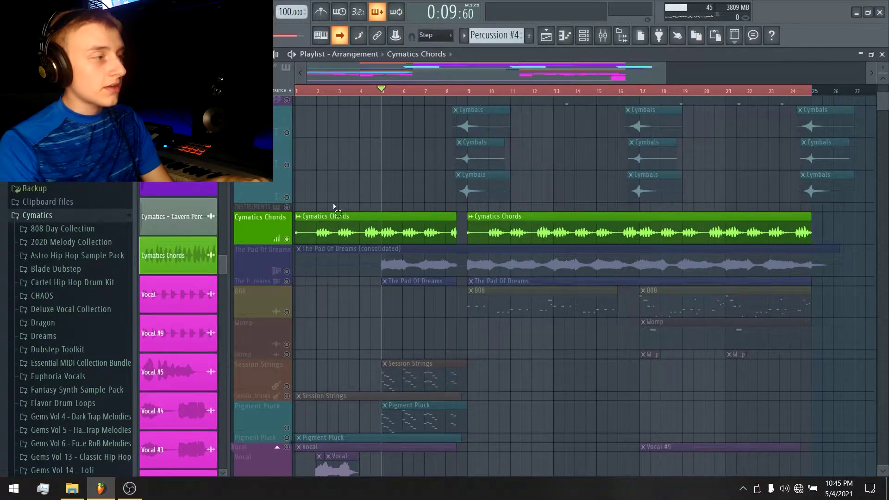
drag(334, 207, 710, 242)
click(329, 189)
right_click(344, 197)
Step: Look inside the CHAOS sample pack folder, and collapse it together with the Cymatics folder
click(43, 296)
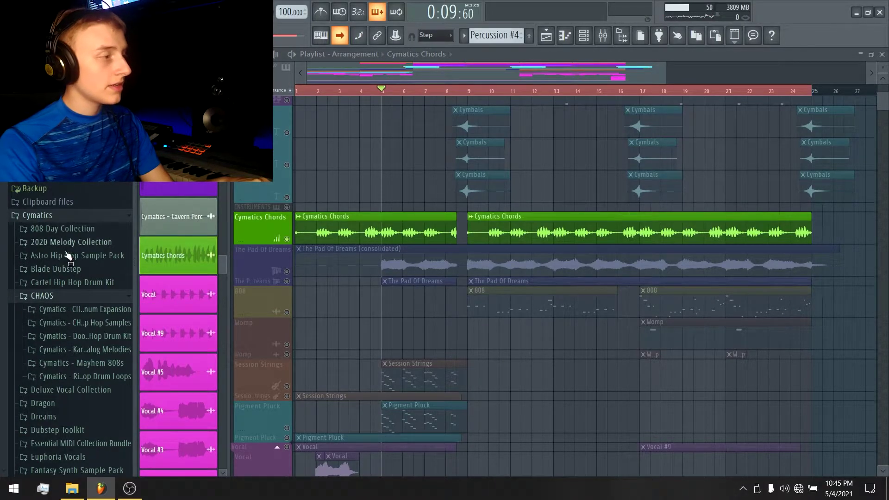
click(43, 296)
click(70, 215)
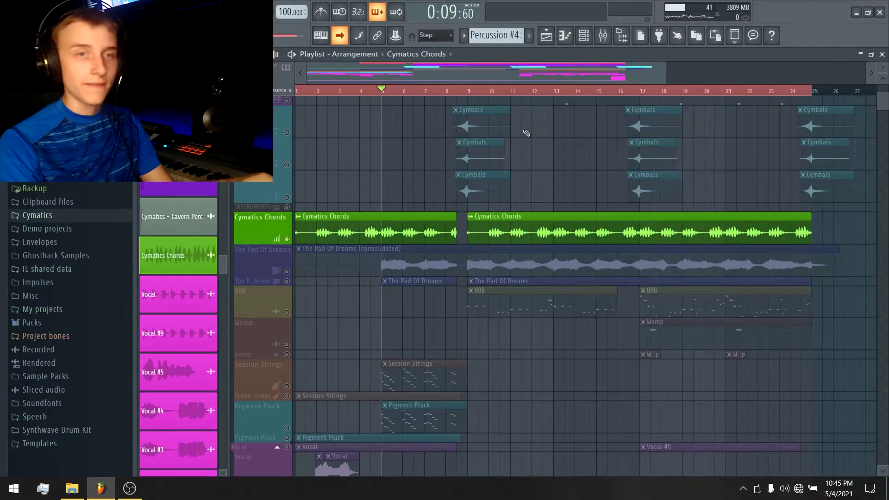
Step: Solo The Pad Of Dreams audio track and play it back from bar 5, stopping after about three bars
drag(666, 73, 442, 72)
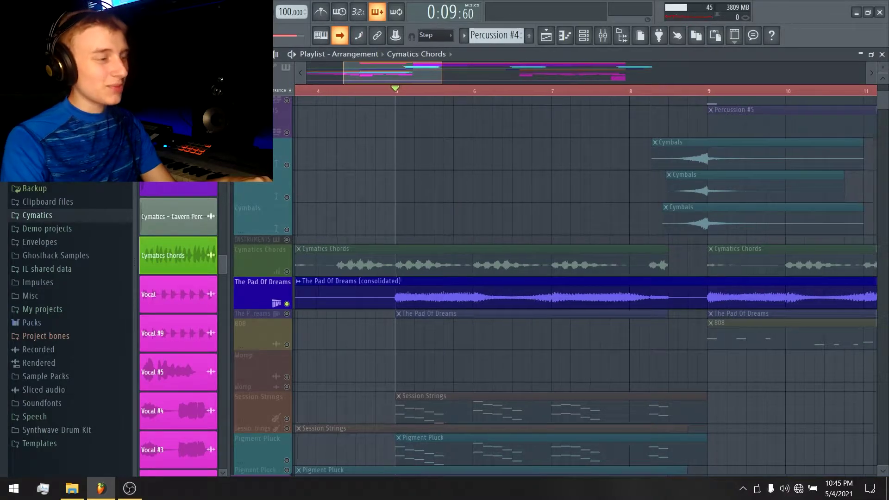
scroll(526, 133, down, 6)
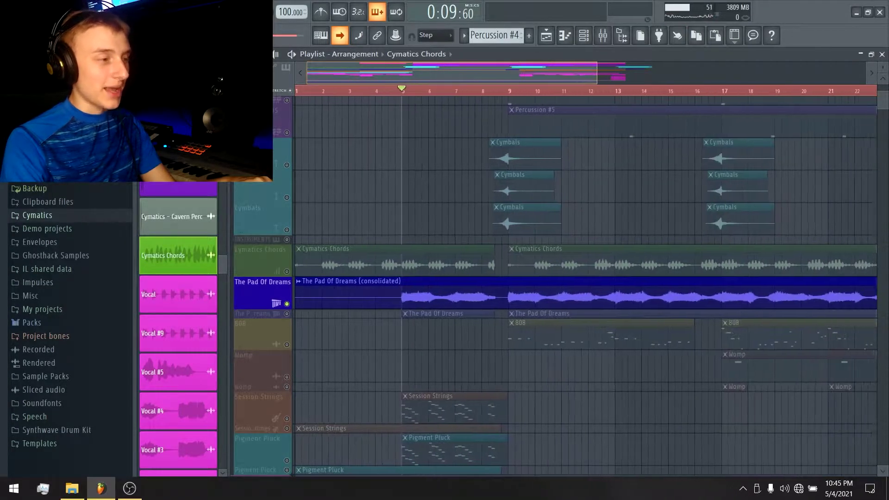
scroll(413, 166, up, 5)
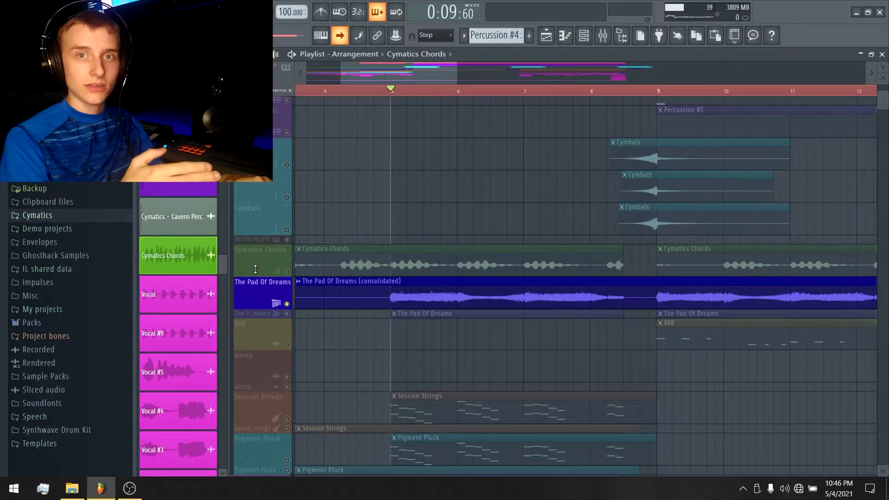
key(space)
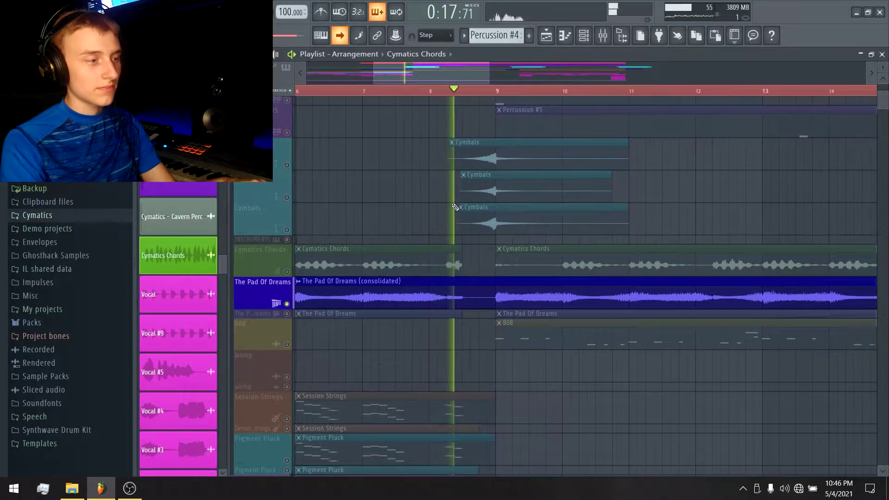
key(space)
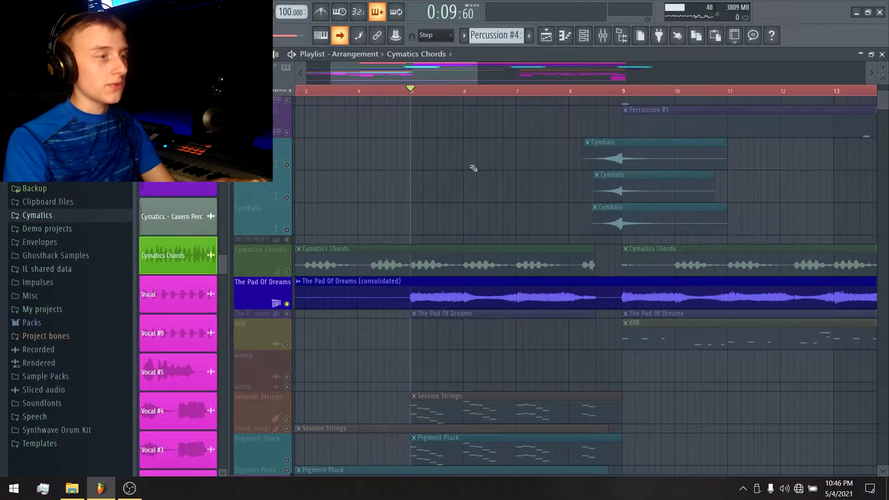
Step: Open the synth of The Pad Of Dreams channel, show its full keyboard, and audition a few notes
click(583, 35)
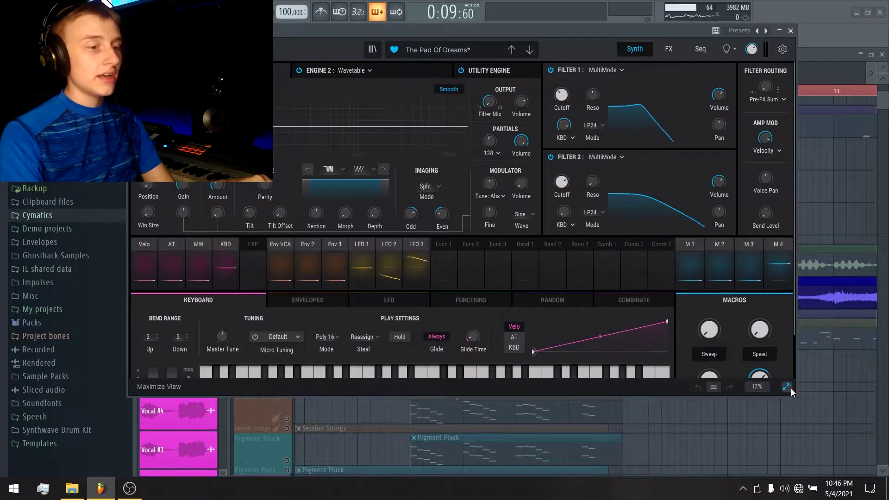
drag(400, 34, 406, 24)
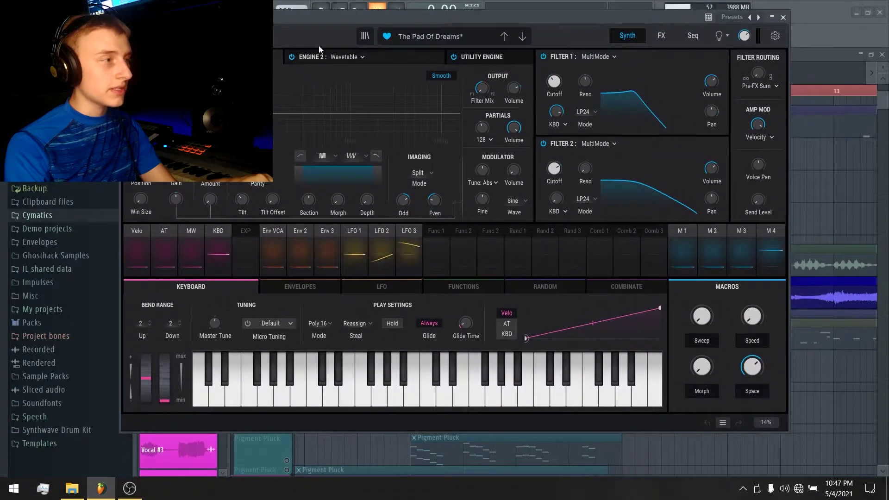
click(468, 396)
click(520, 388)
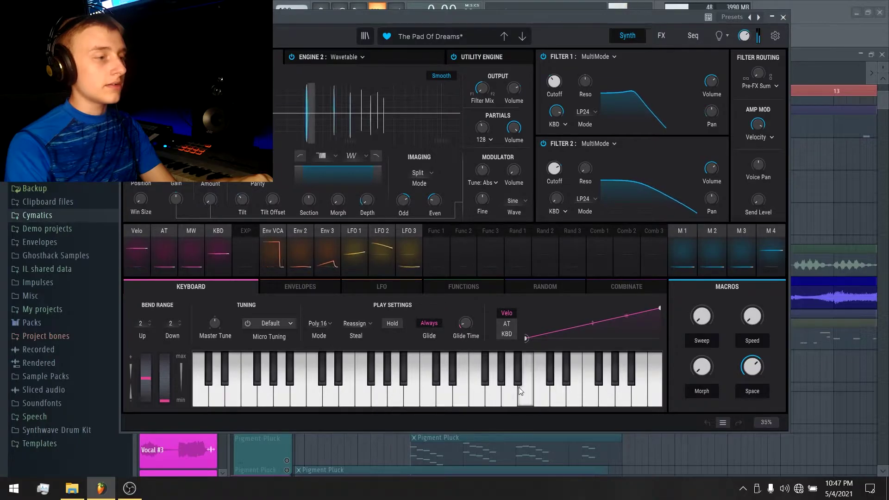
Step: Audition a high, a middle and a low note on the pad synth's keyboard
click(592, 389)
click(463, 388)
click(301, 390)
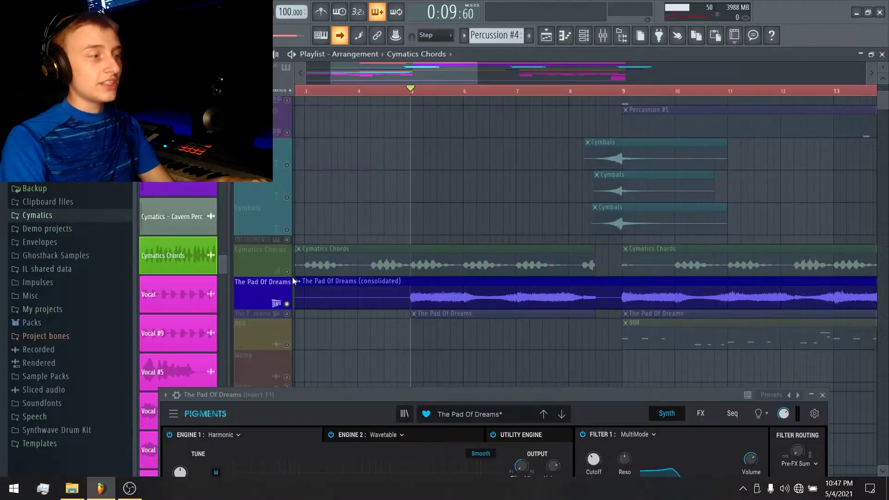
Step: Solo Cymatics Chords briefly, solo The Pad Of Dreams again, and bring its whole synth back into view
click(290, 272)
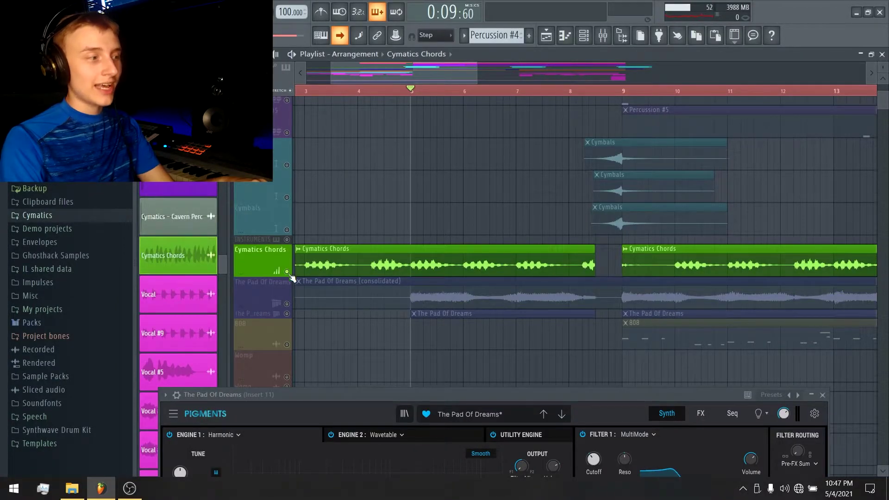
click(288, 303)
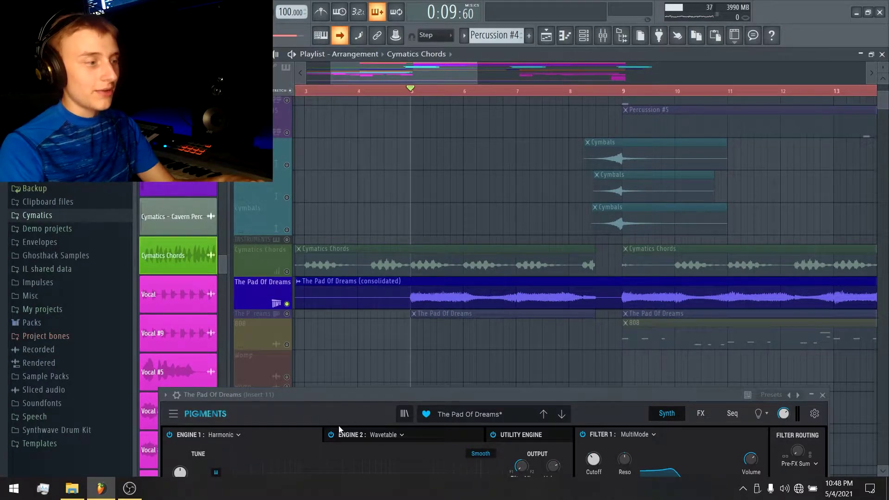
drag(358, 398, 332, 57)
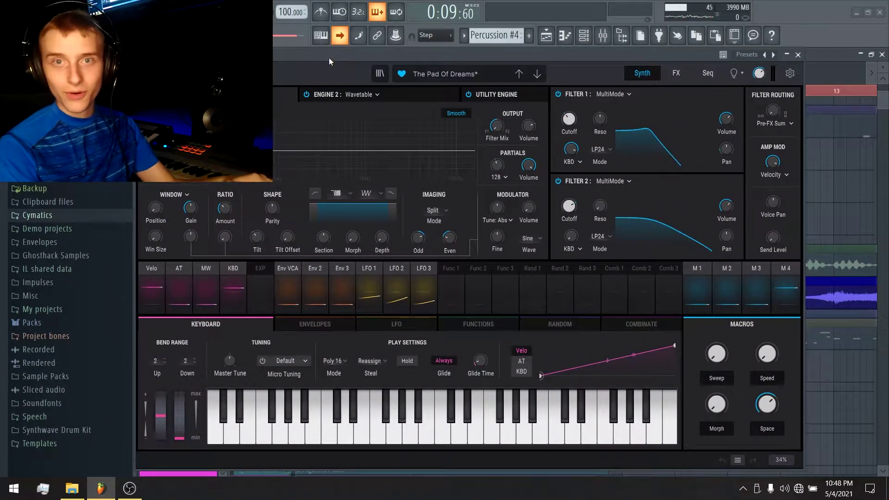
drag(694, 57, 710, 68)
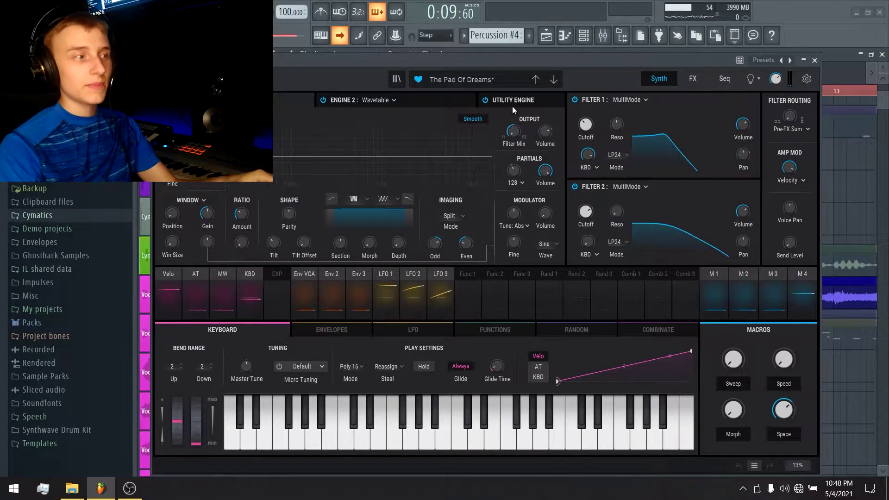
Step: Look through the synth's preset types without loading one, then inspect its effects and return to the synth page
click(468, 74)
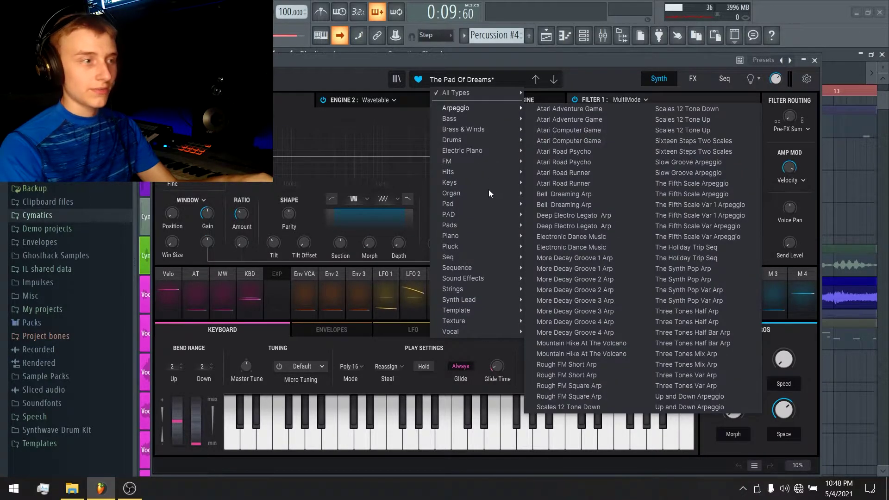
click(505, 57)
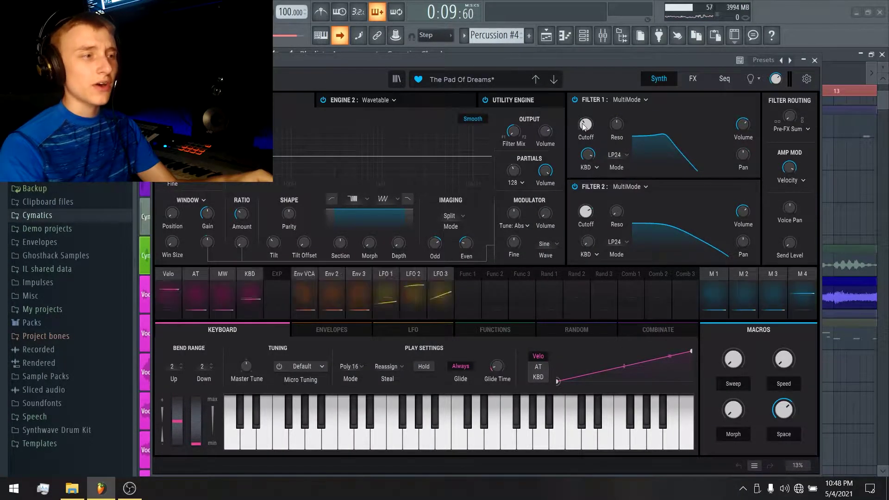
mouse_move(591, 131)
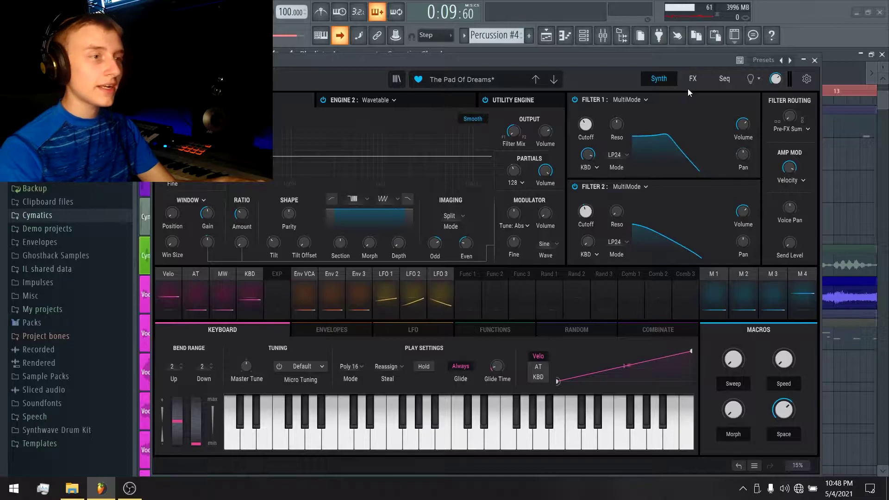
click(696, 79)
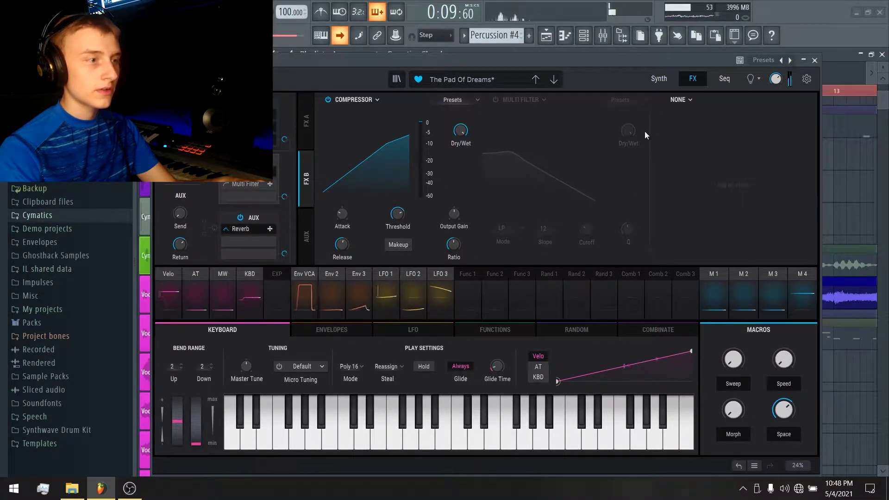
click(661, 80)
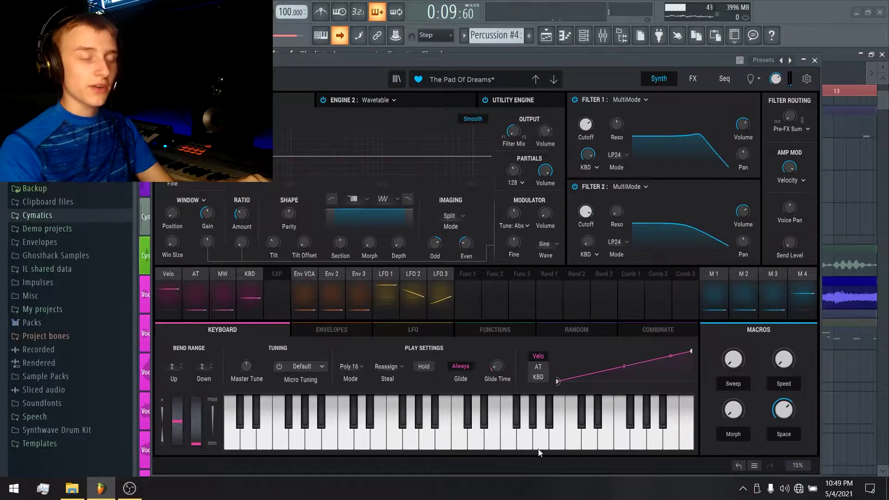
Step: Audition notes in the low, high and middle range of the pad to hear its filter settings
click(399, 442)
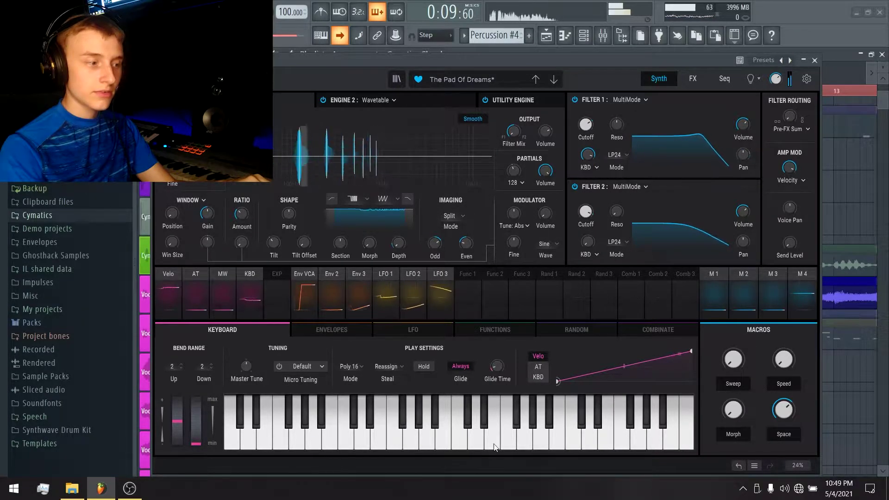
click(635, 441)
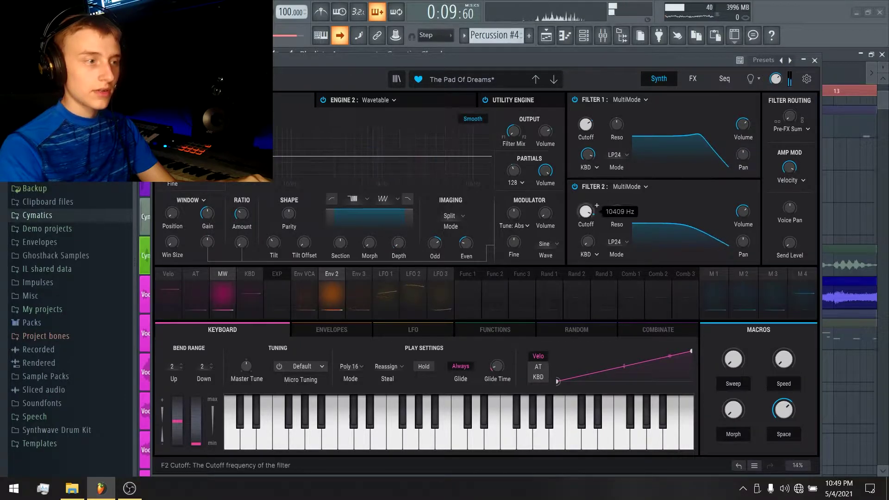
click(547, 440)
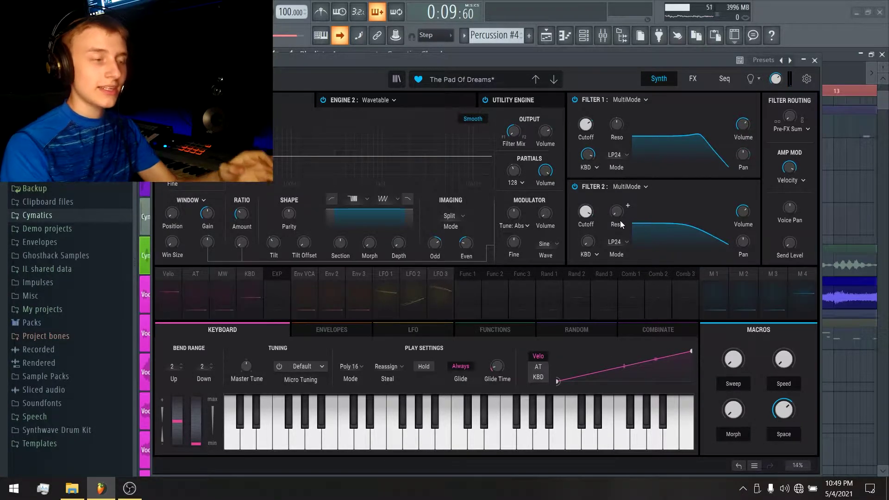
mouse_move(621, 224)
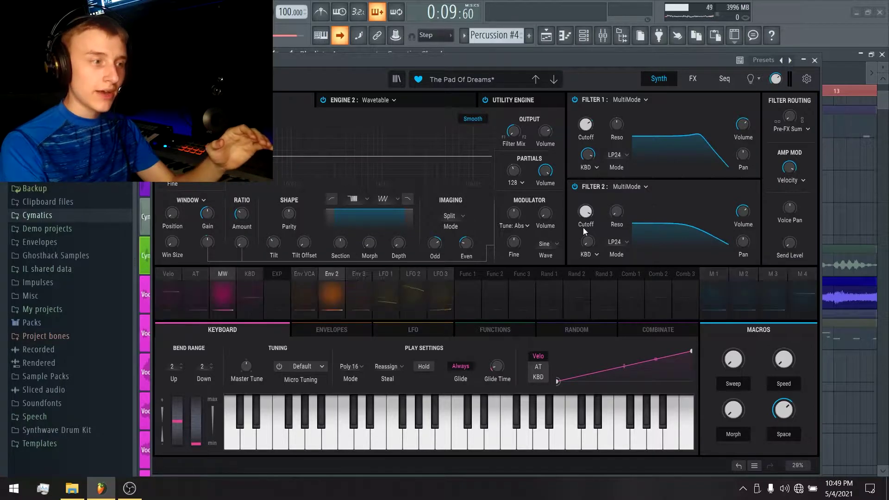
Step: Open Filter 1's cutoff all the way up and audition several notes of the brighter pad
drag(586, 124, 586, 93)
click(563, 445)
click(470, 437)
click(407, 433)
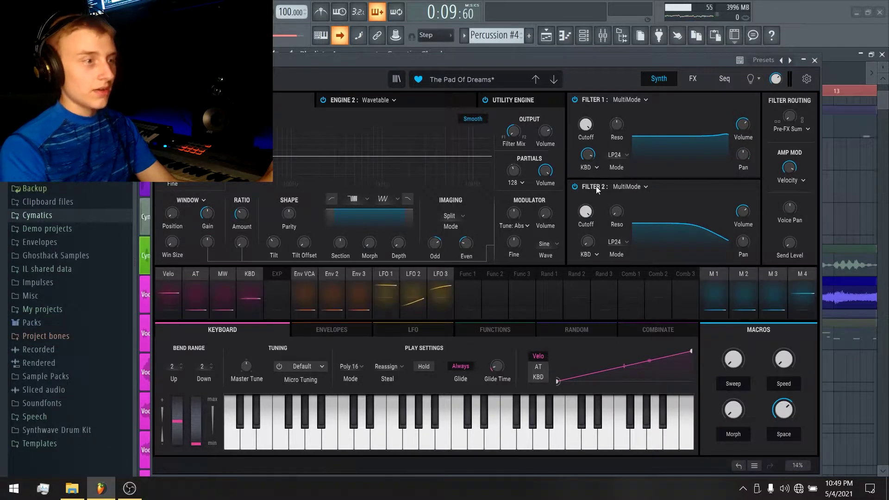
click(569, 439)
click(491, 443)
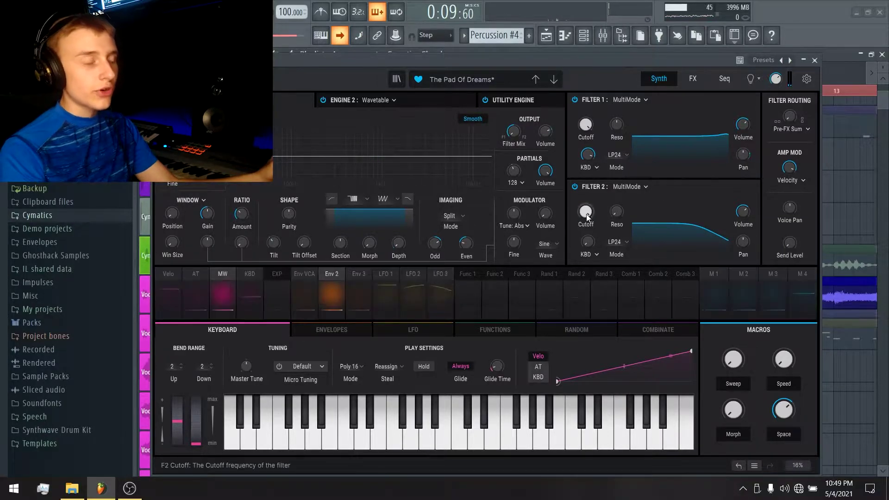
Step: Lower the Filter 2 cutoff, and bring the Filter 1 cutoff down to about 311 Hz
drag(585, 212, 586, 261)
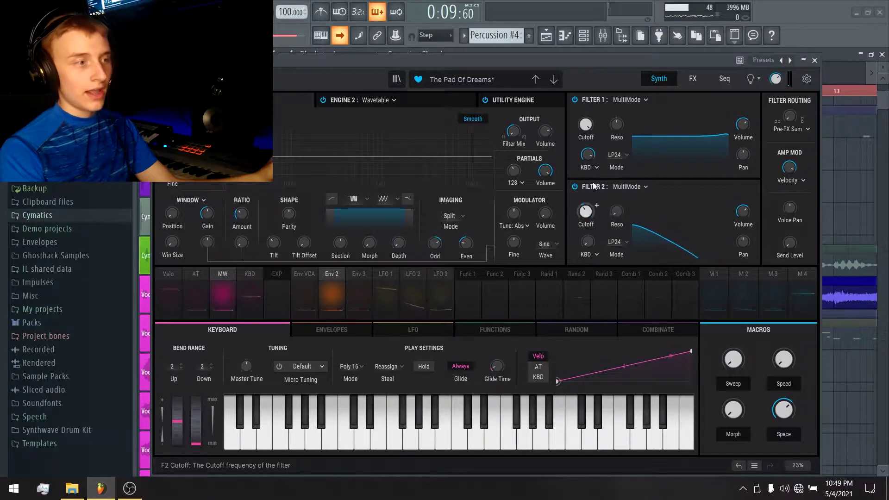
drag(585, 135, 584, 151)
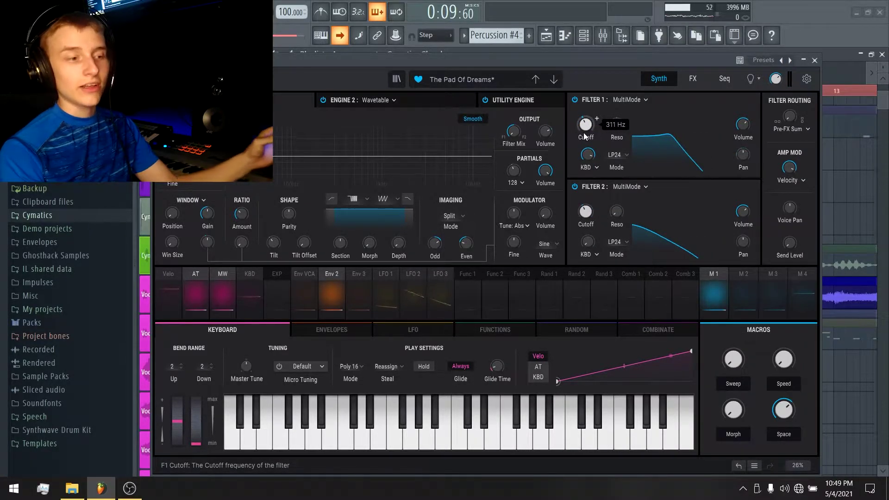
Step: Enable the Multi Filter in FX B, sweep its cutoff up to 12464 Hz and down to 285 Hz, and audition a note
click(693, 79)
click(495, 99)
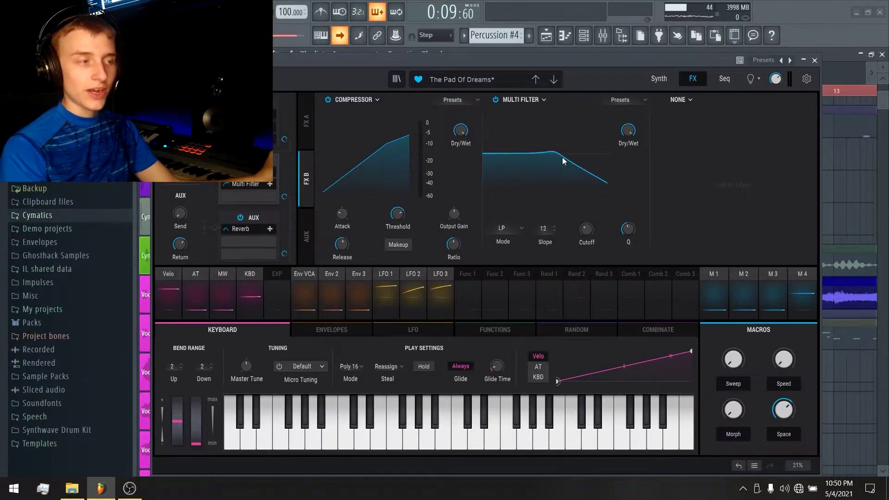
drag(589, 228, 588, 176)
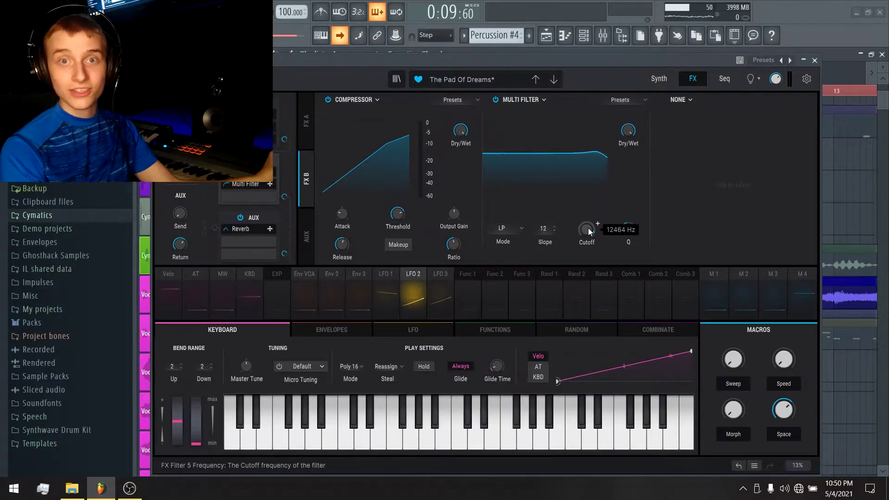
drag(582, 238, 582, 267)
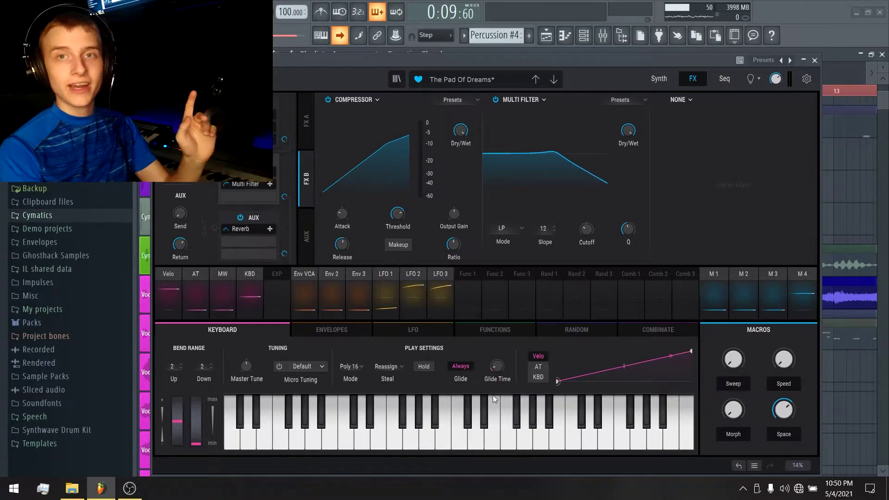
click(463, 430)
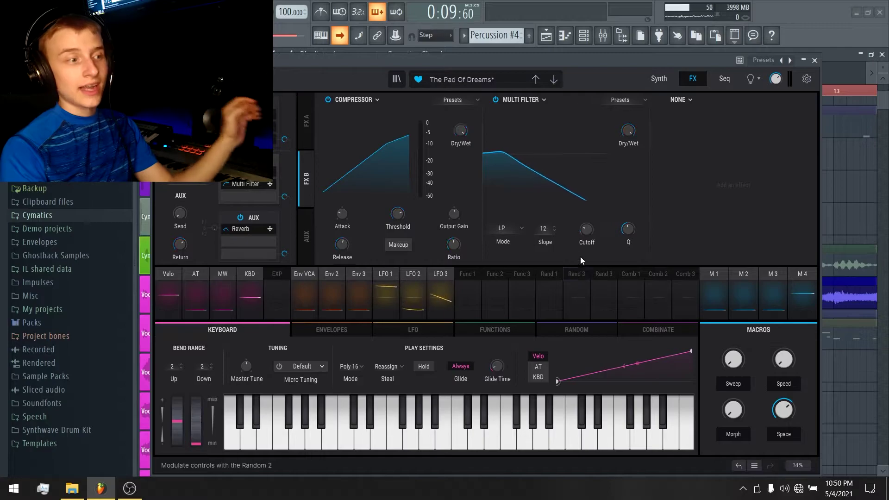
Step: Inspect how LFO 2 modulates the Multi Filter's cutoff, opening and closing its modulation routing twice
mouse_move(589, 235)
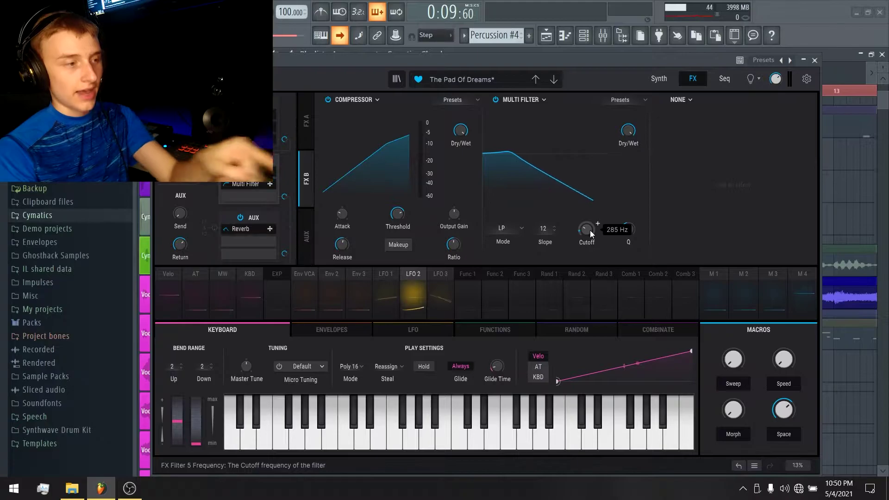
click(419, 273)
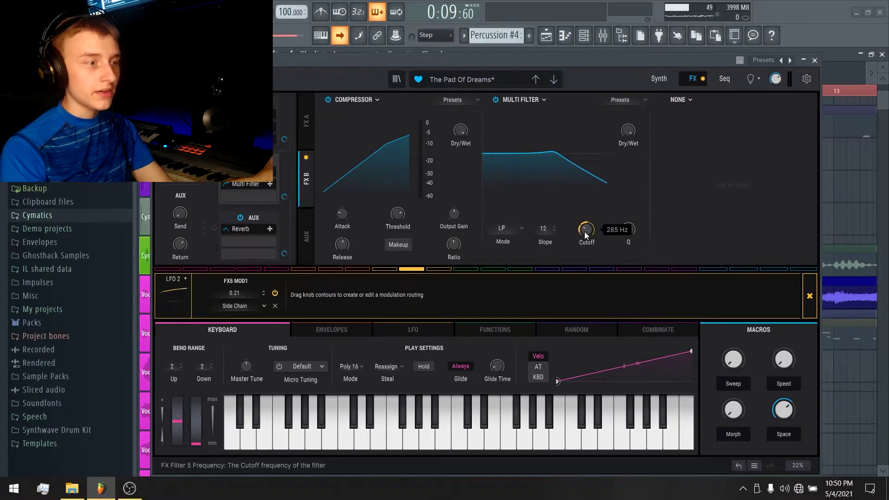
click(813, 305)
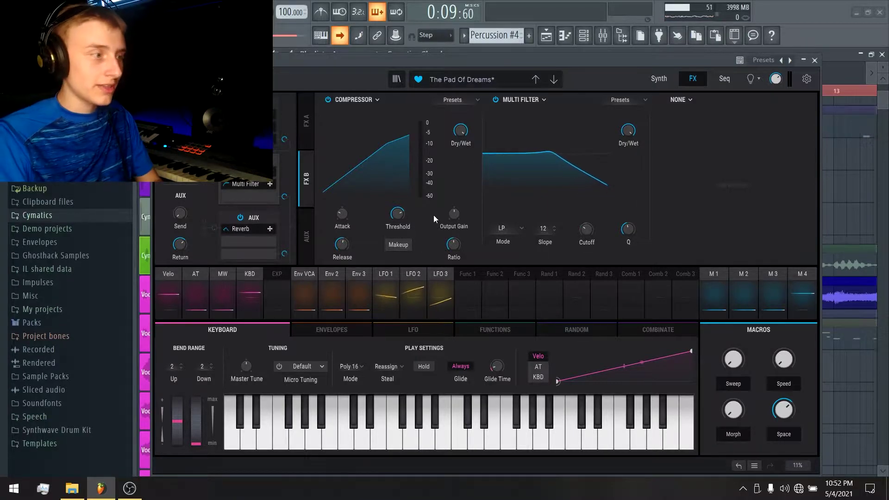
click(407, 278)
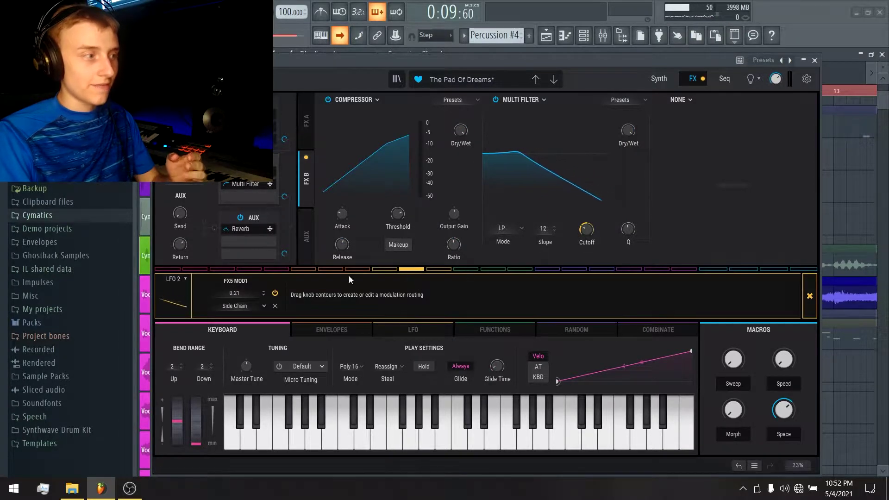
click(808, 294)
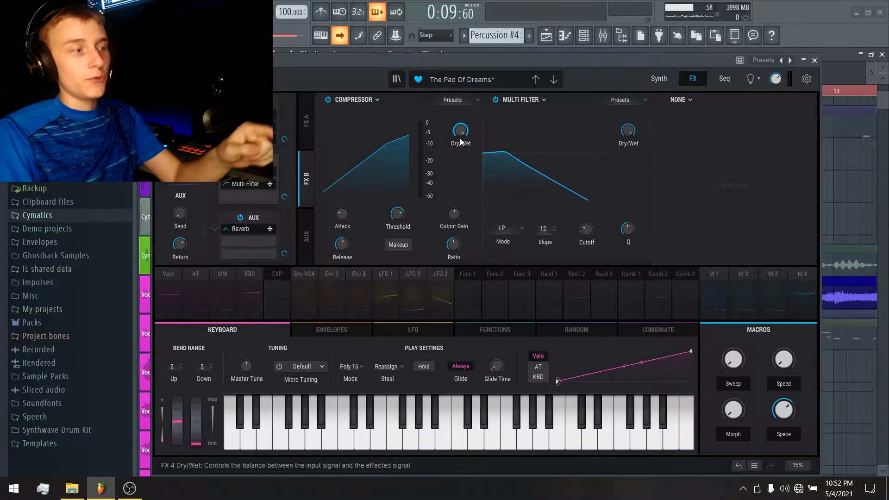
Step: Check the Multi Filter's dry/wet control and the cutoffs of Filter 1 and Filter 2, then return to the effects
mouse_move(630, 134)
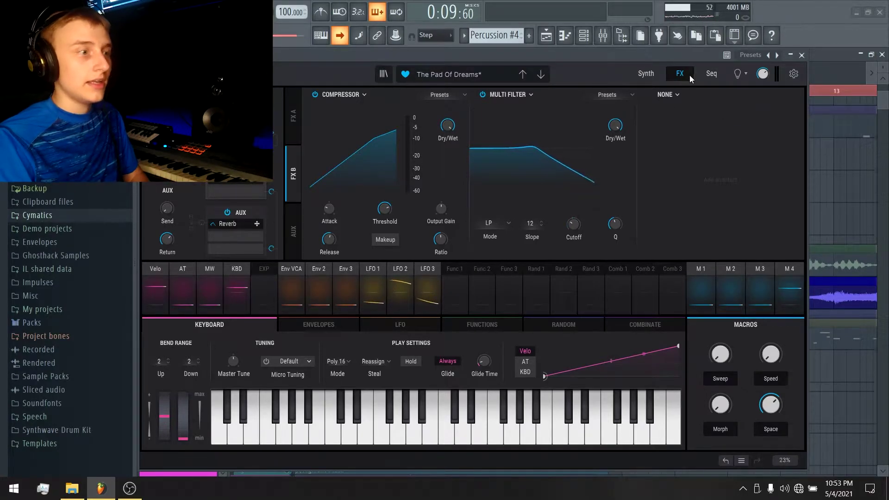
click(645, 74)
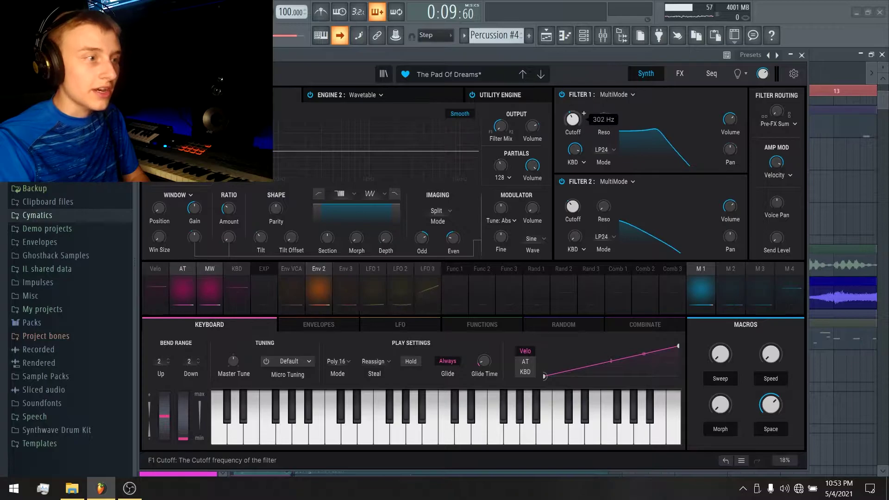
mouse_move(583, 201)
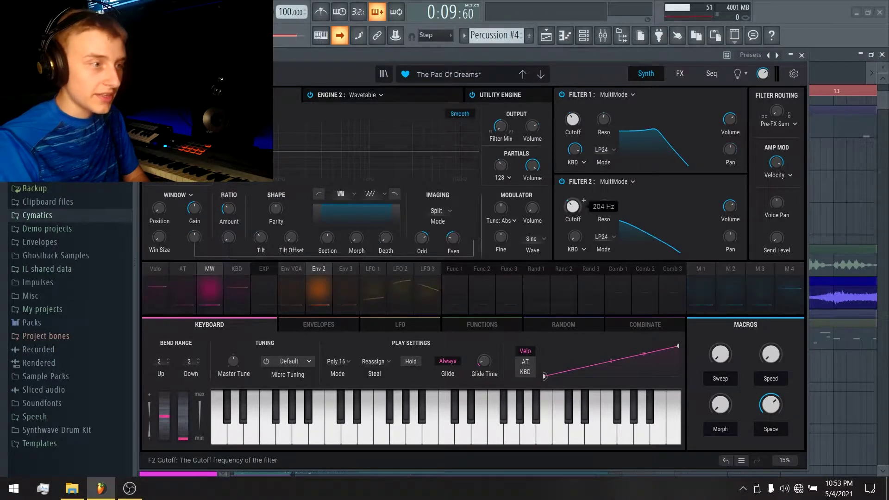
click(680, 79)
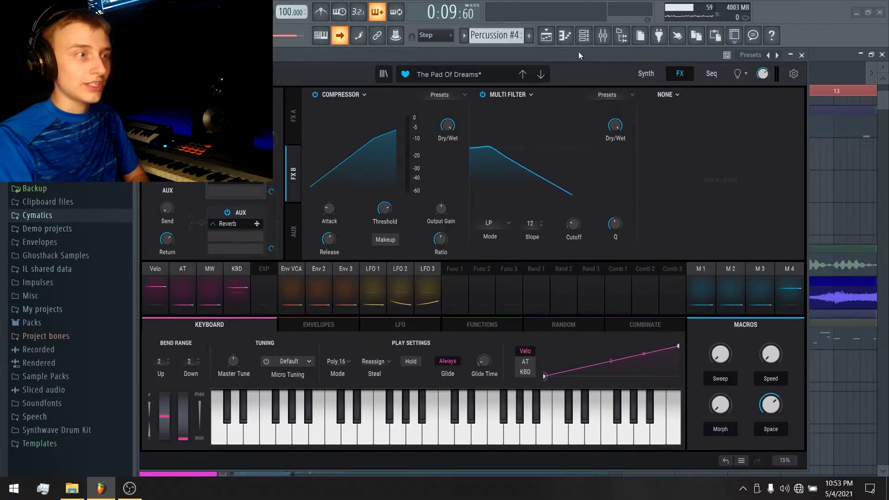
Step: Solo Cymatics Chords in the playlist, stop its playback from bar 5, and bring the pad synth's window back up
click(546, 35)
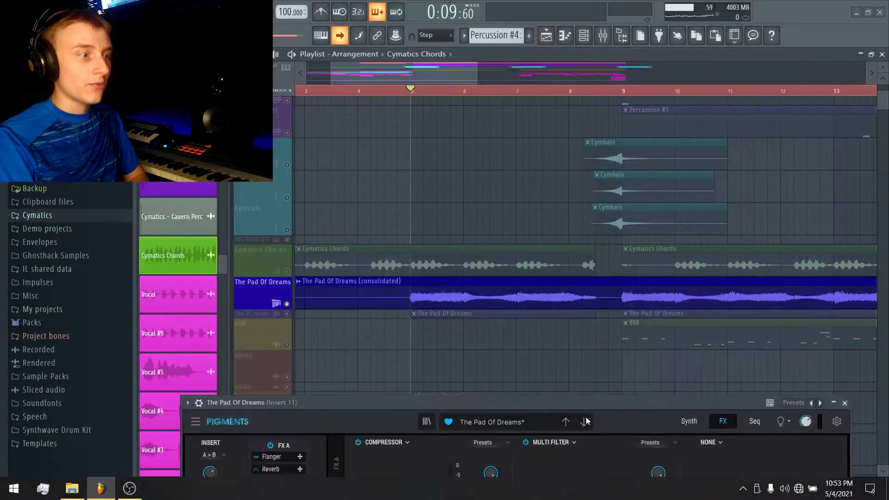
click(295, 273)
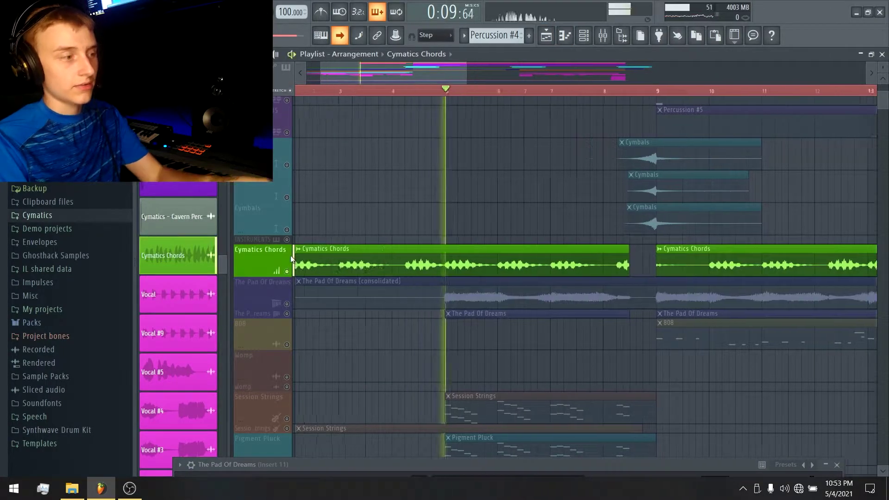
key(space)
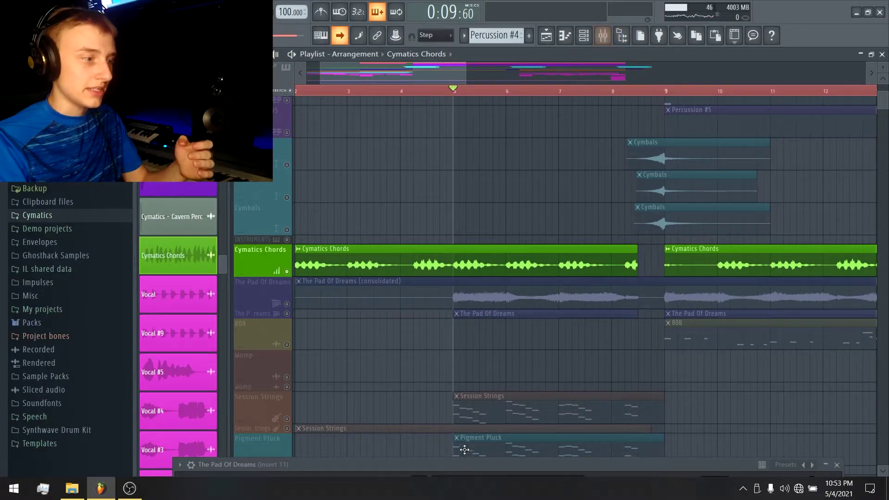
drag(450, 464, 405, 386)
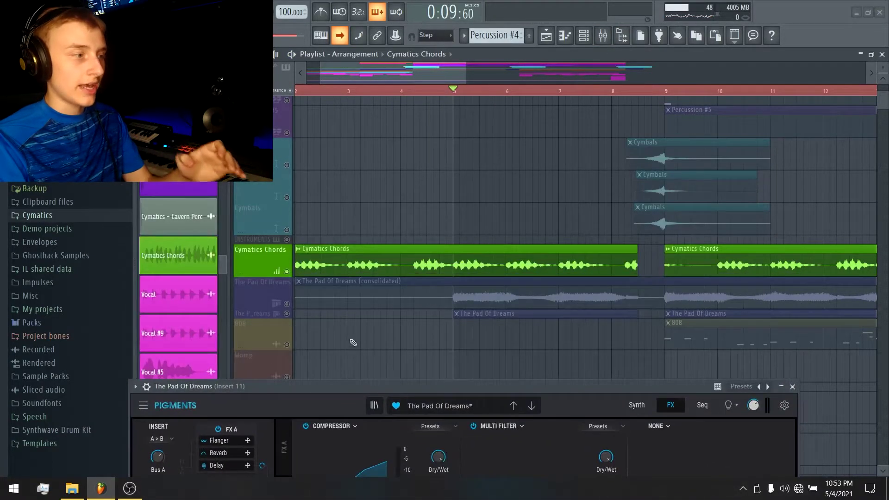
Step: Solo the consolidated track of The Pad Of Dreams and audition it twice from bar 5
click(295, 303)
key(space)
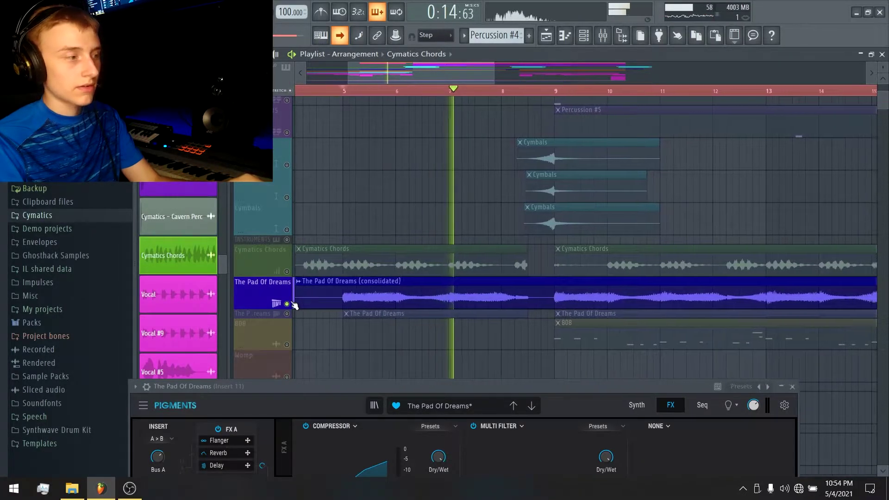
key(space)
drag(334, 386, 346, 57)
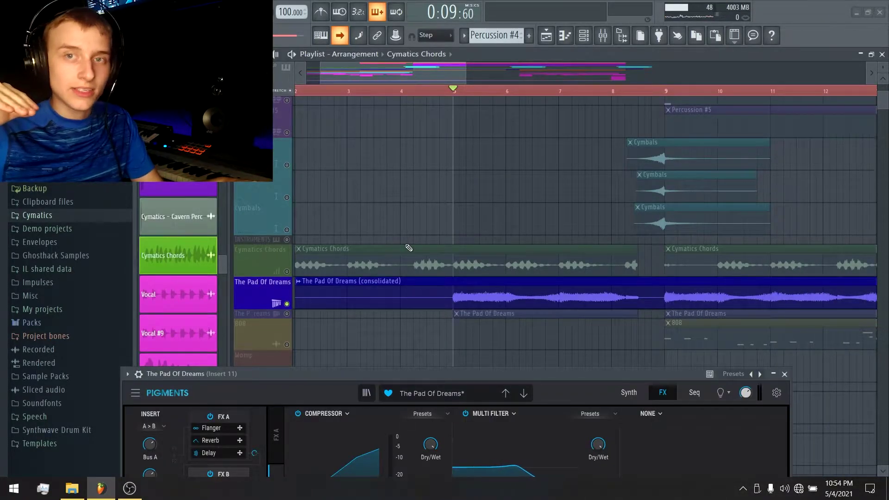
key(space)
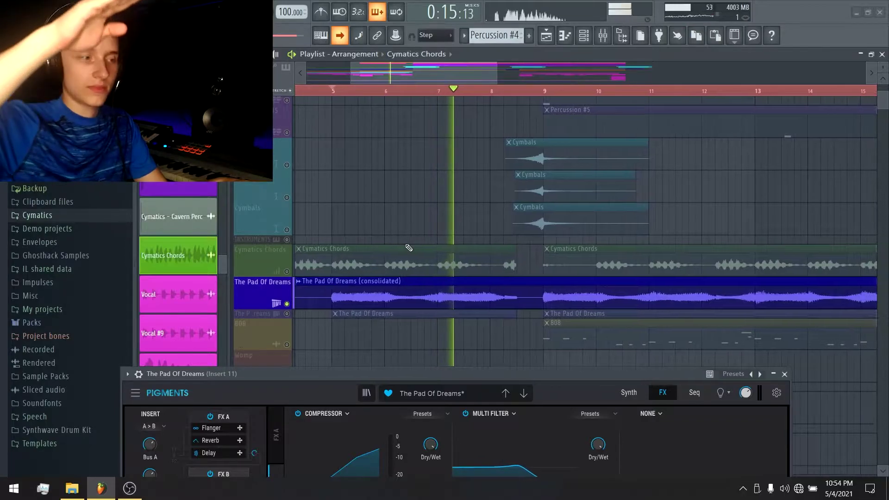
key(space)
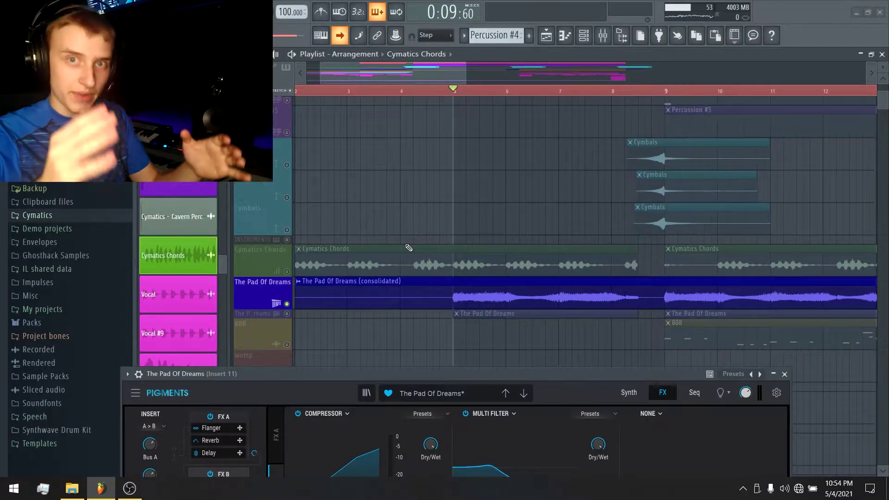
Step: View the Synth page of the pad's Pigments instrument and close the plugin window
drag(680, 373, 730, 81)
click(672, 103)
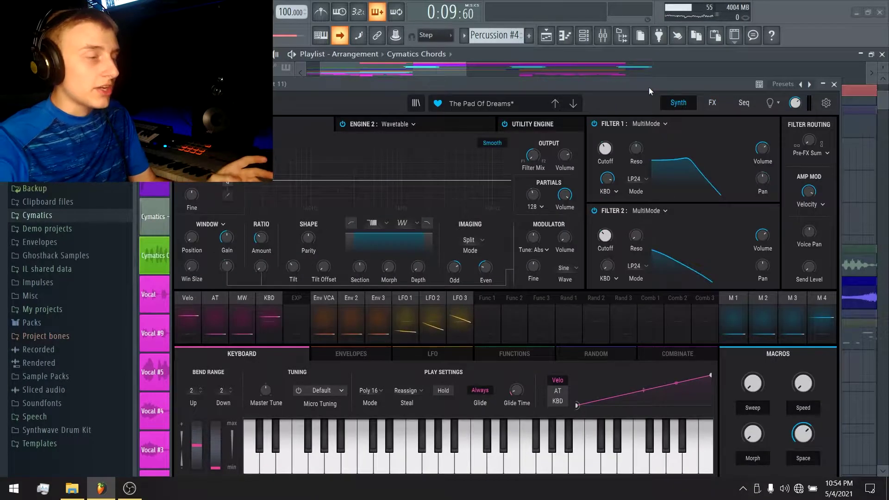
drag(649, 87, 659, 42)
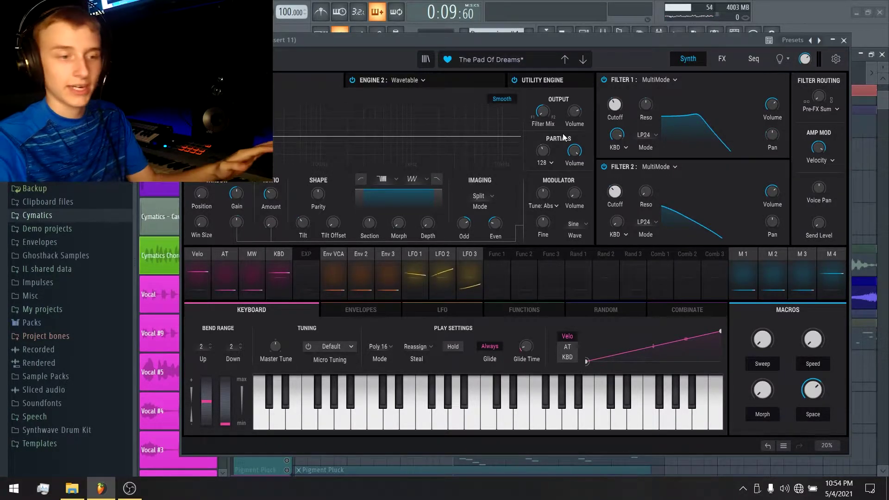
click(844, 40)
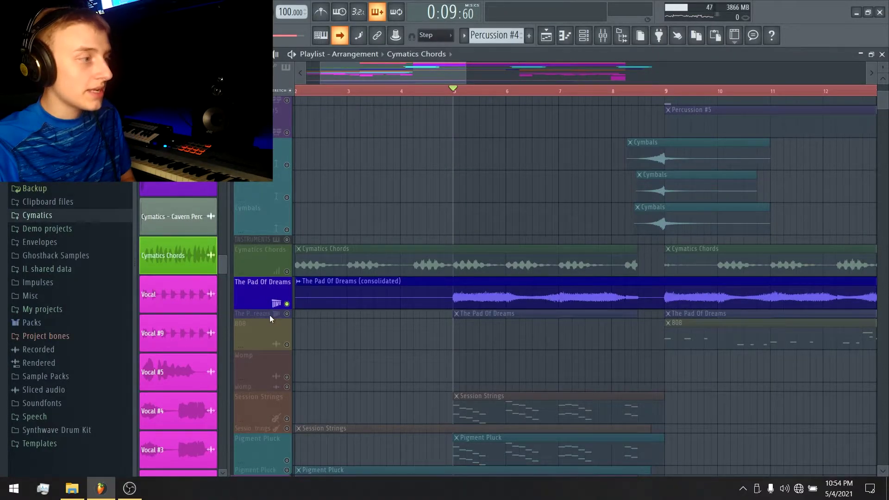
Step: Enlarge the pad's MIDI track below the consolidated audio, unmute its clips and solo the track
drag(256, 318, 257, 356)
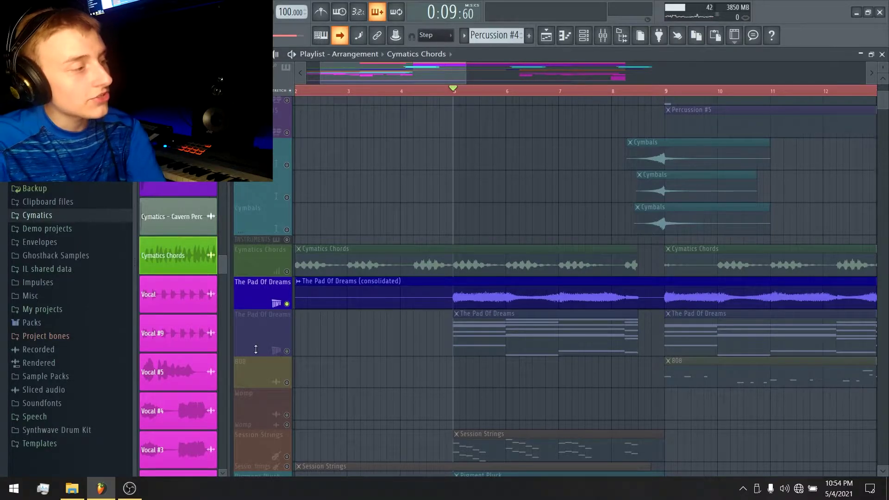
click(289, 353)
mouse_move(353, 338)
mouse_down()
mouse_move(414, 354)
mouse_move(877, 354)
mouse_move(314, 387)
mouse_move(341, 327)
mouse_up()
click(287, 350)
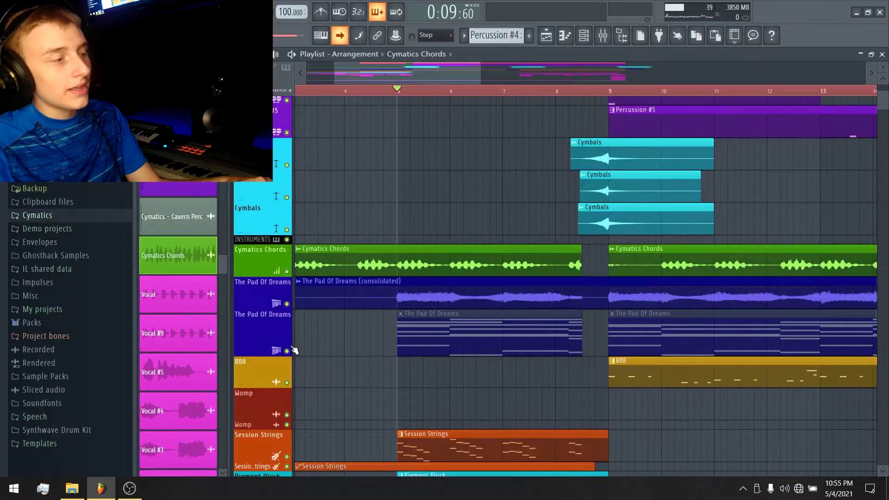
key(t)
click(459, 332)
right_click(289, 350)
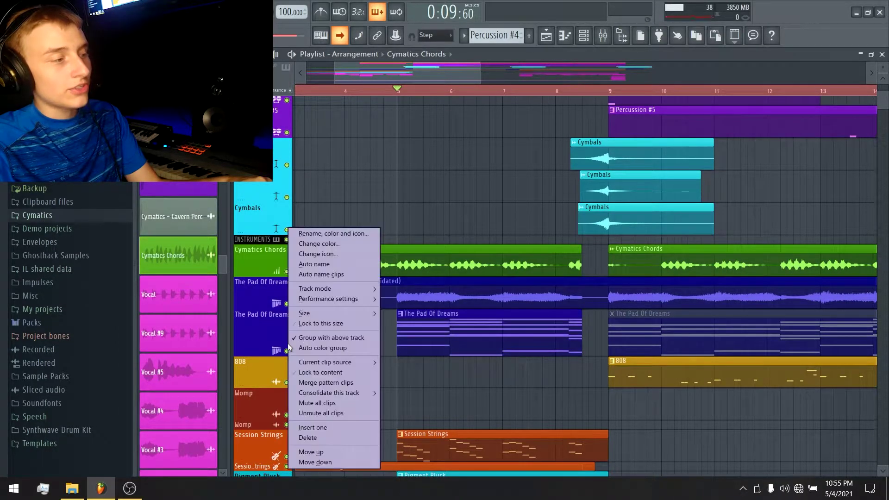
right_click(287, 351)
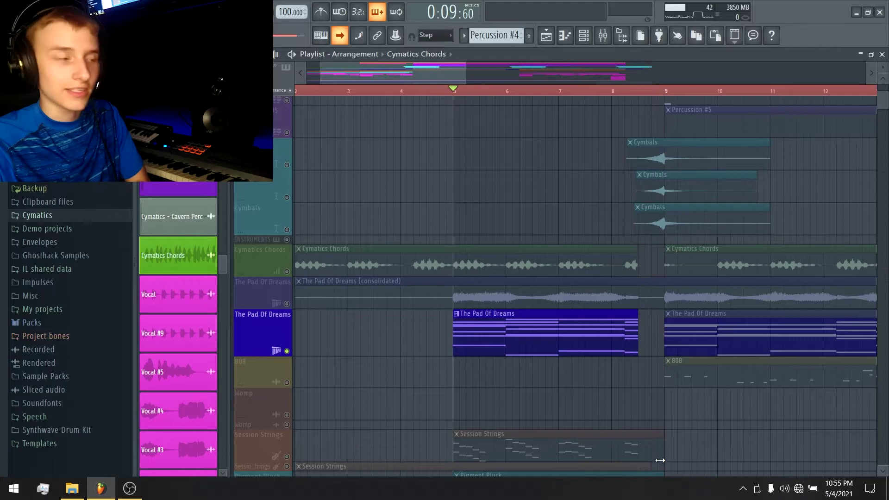
Step: End the MIDI pad track's solo, mute its clips again and switch the track off
right_click(287, 351)
click(530, 337)
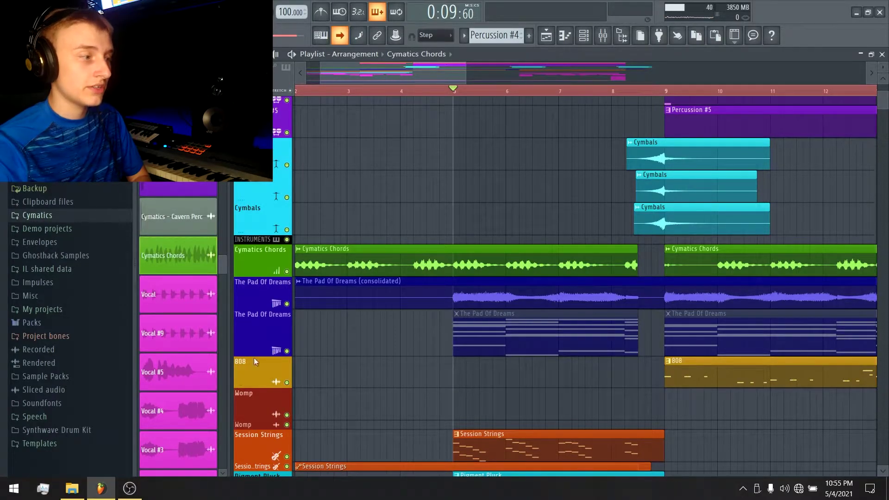
click(287, 350)
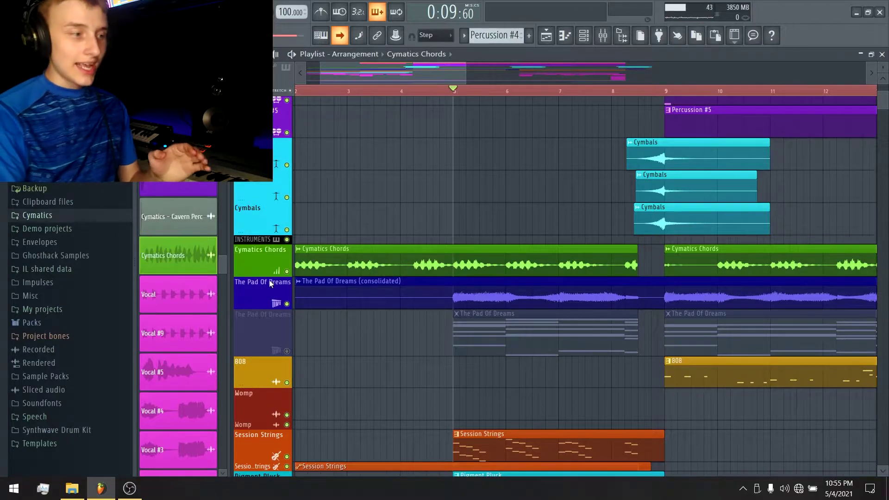
Step: Solo the pad's MIDI track with its clips unmuted and briefly open its Pigments instrument from the channel rack
right_click(287, 351)
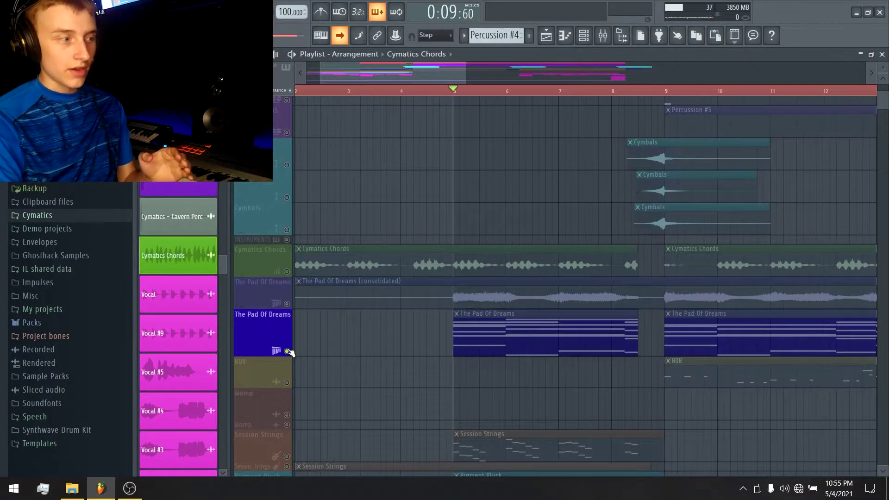
click(481, 317)
click(583, 35)
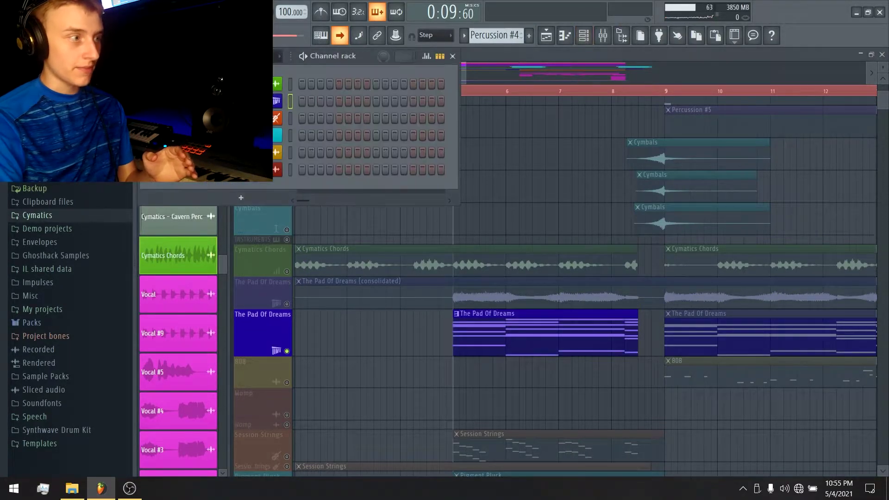
click(259, 101)
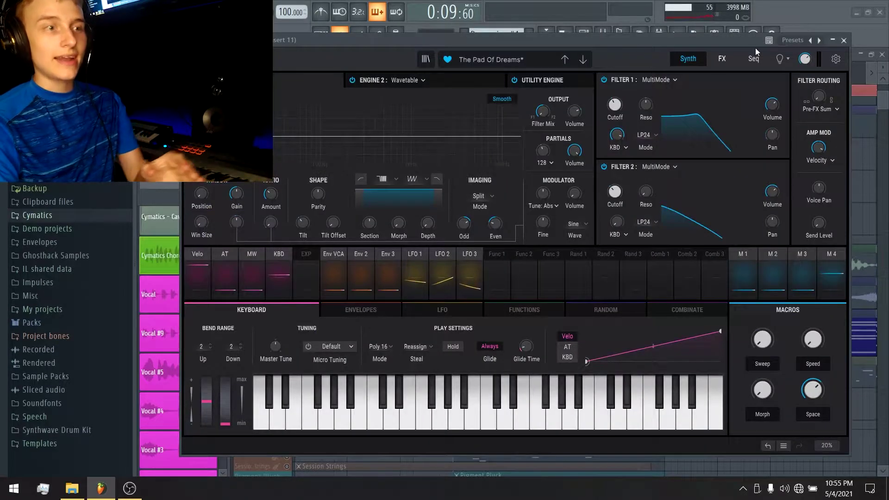
click(845, 40)
key(F6)
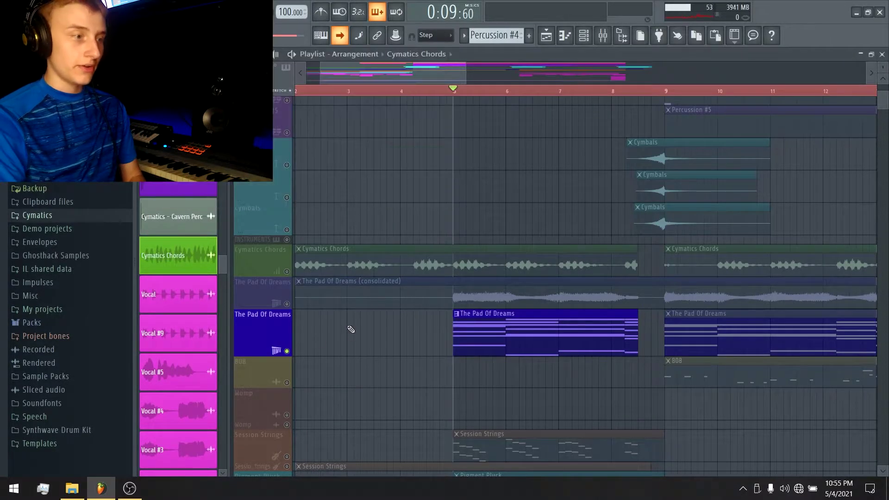
Step: Mute the pad's pattern clips and bring all the other playlist tracks back in
key(t)
click(564, 318)
click(288, 351)
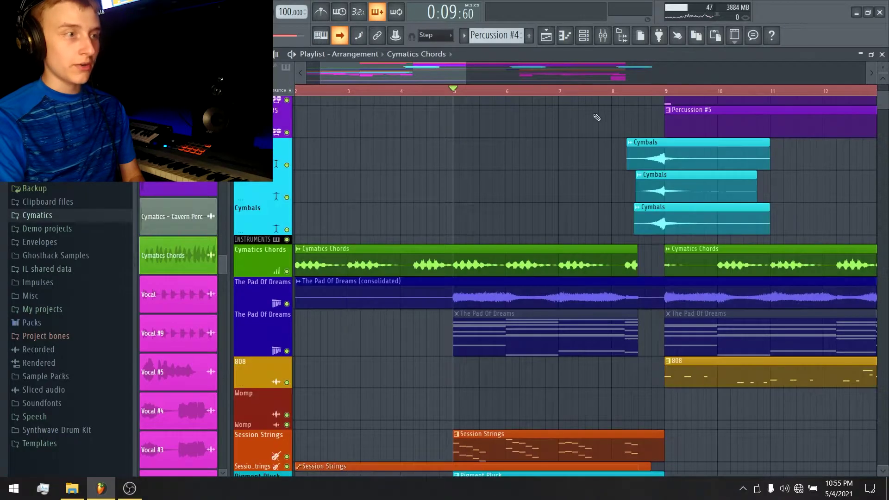
Step: Bring up the pad's Pigments window with the channel rack once more and close both
click(583, 35)
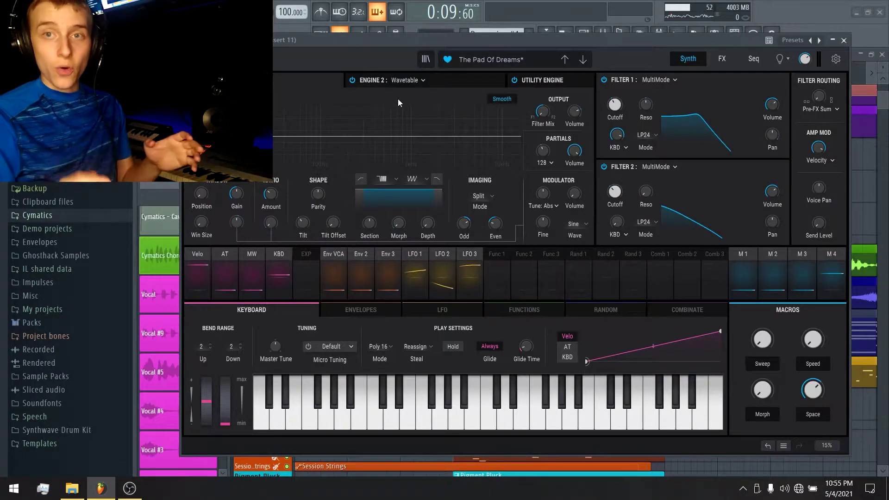
click(843, 40)
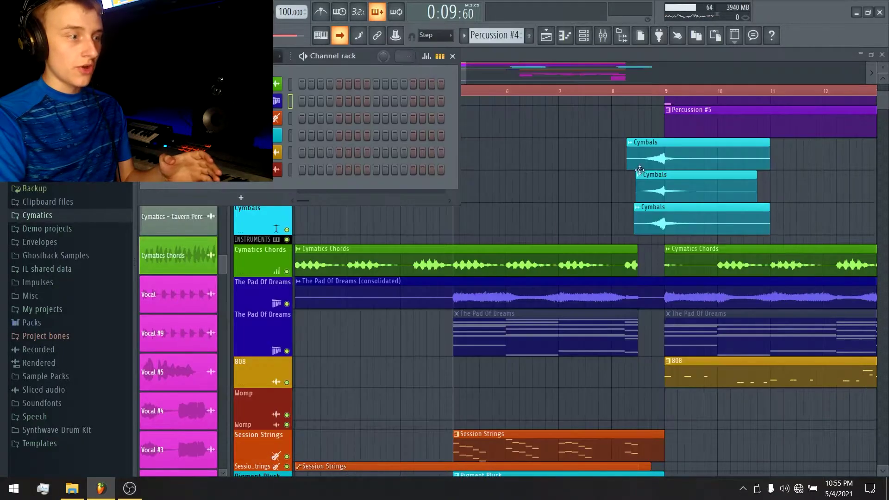
key(F6)
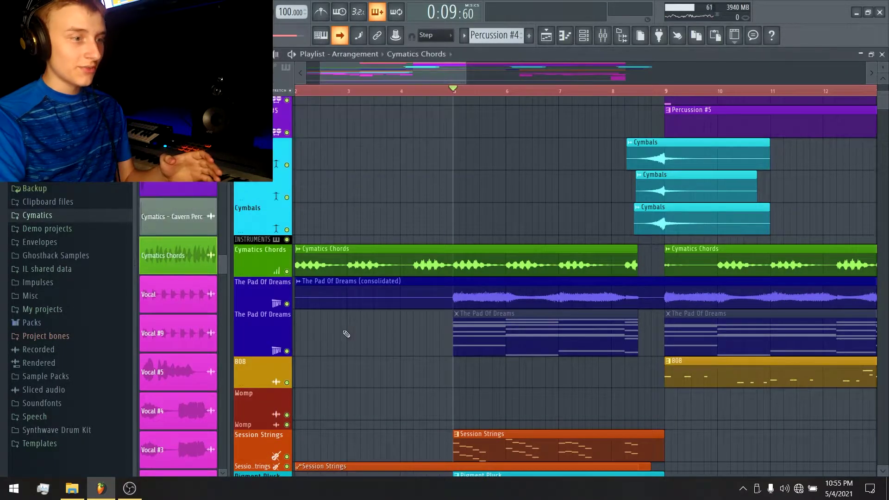
Step: Mute the pad's MIDI track, shrink it to a thin strip and play the arrangement briefly from bar 5
click(287, 351)
drag(257, 354, 258, 317)
key(space)
key(space)
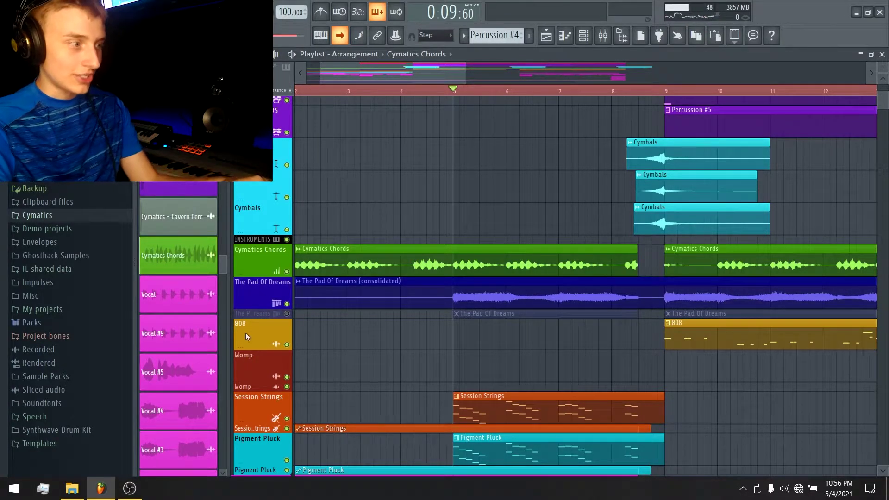
Step: Enlarge the pad's MIDI track, switch it back on with its clips muted, and shrink it to a thin strip
right_click(287, 304)
drag(276, 317, 277, 348)
ctrl+click(288, 345)
ctrl+click(288, 346)
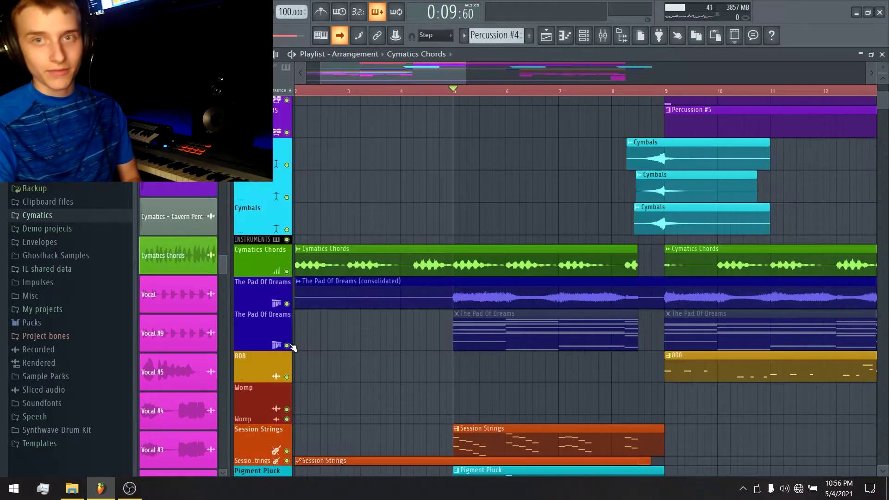
drag(271, 344, 274, 310)
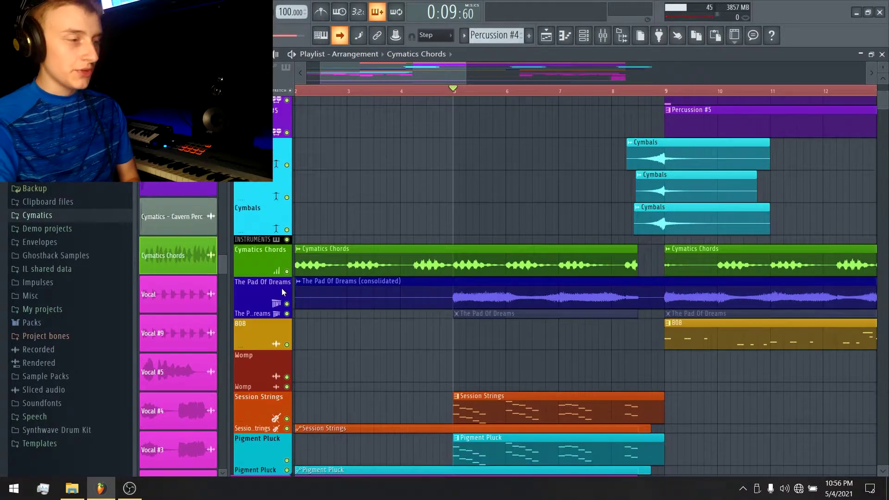
Step: Move the playback position to bar 9 and glance at the pad's mixer insert before returning to the playlist
scroll(327, 188, down, 4)
scroll(342, 200, down, 3)
scroll(334, 197, up, 6)
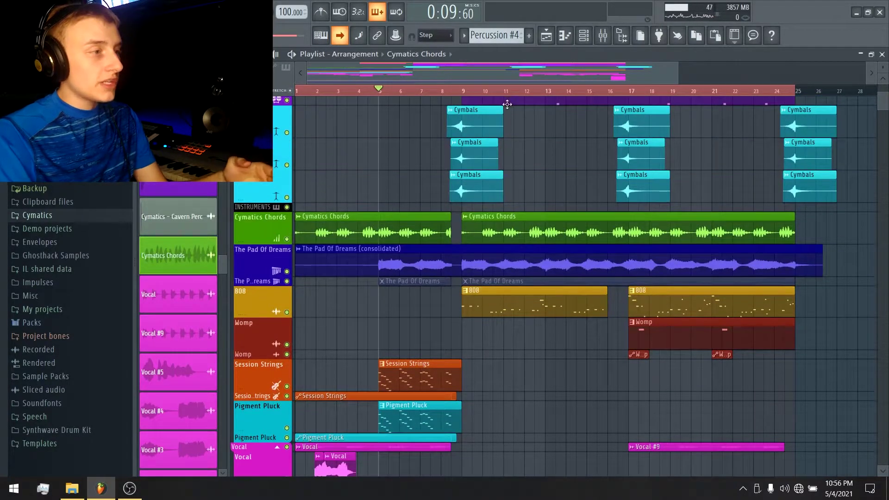
scroll(474, 96, up, 4)
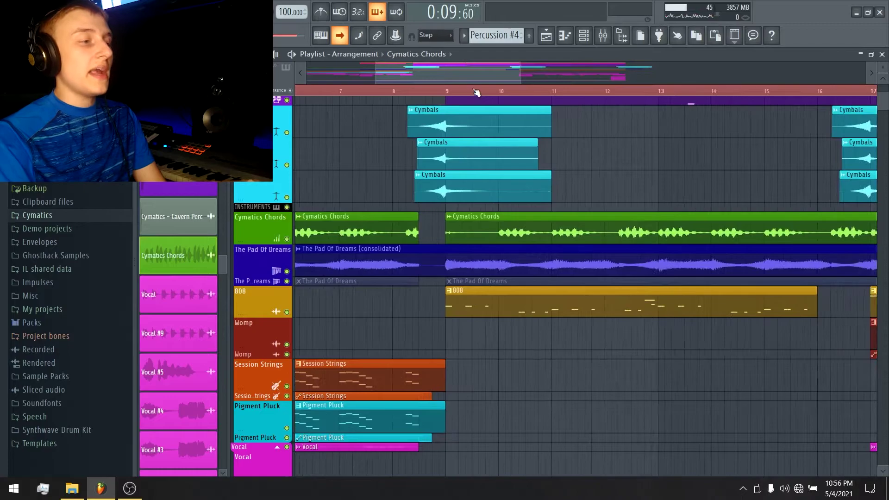
click(447, 92)
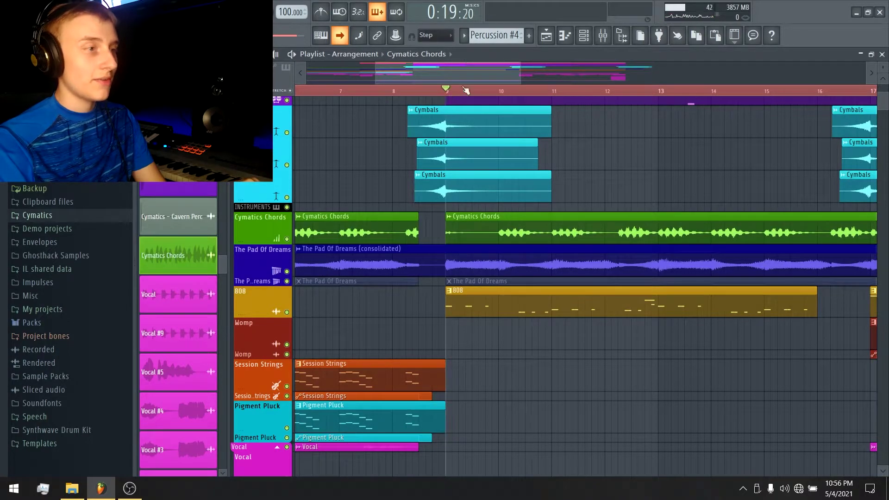
click(603, 36)
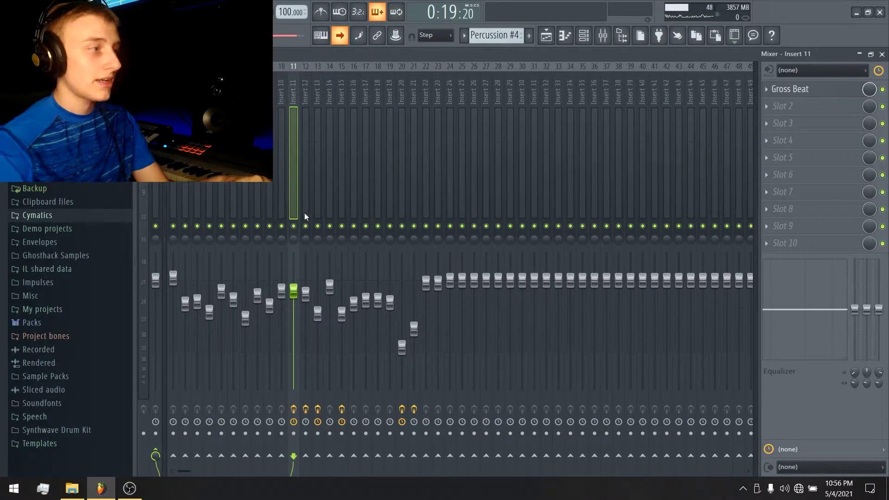
click(547, 36)
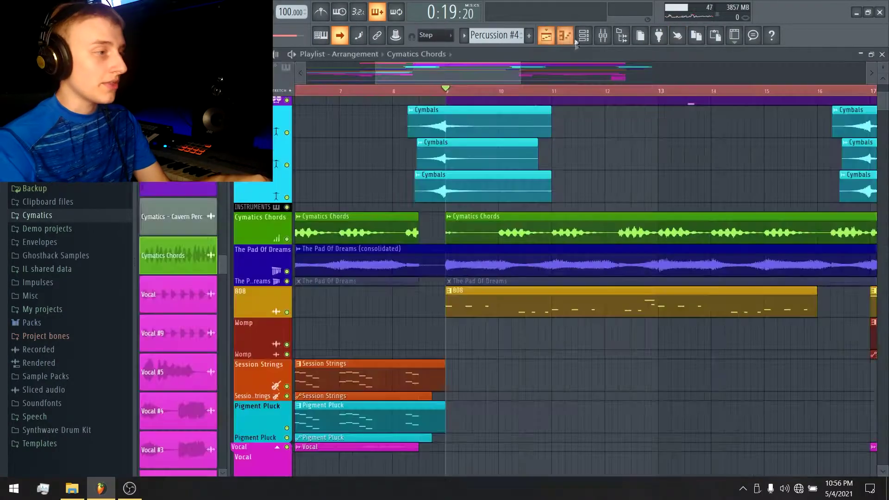
Step: Open the 808 pattern's notes in the piano roll and inspect the 808 channel's sample settings
double_click(496, 307)
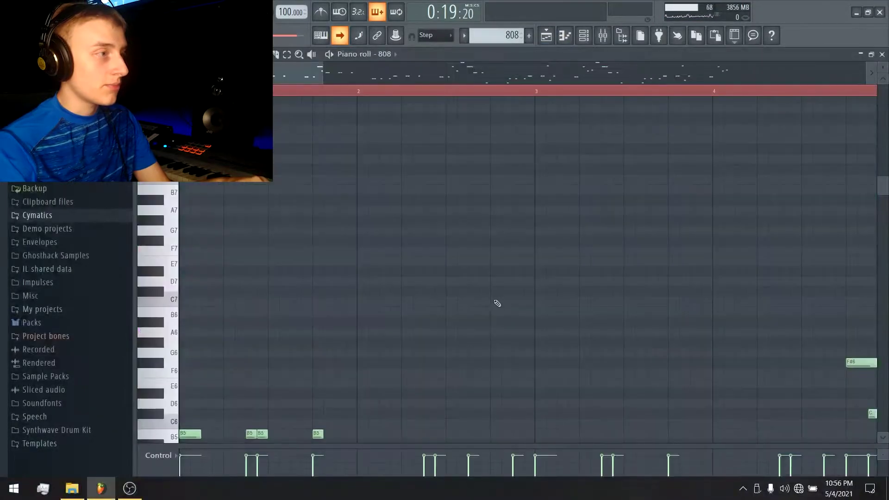
click(388, 55)
click(347, 52)
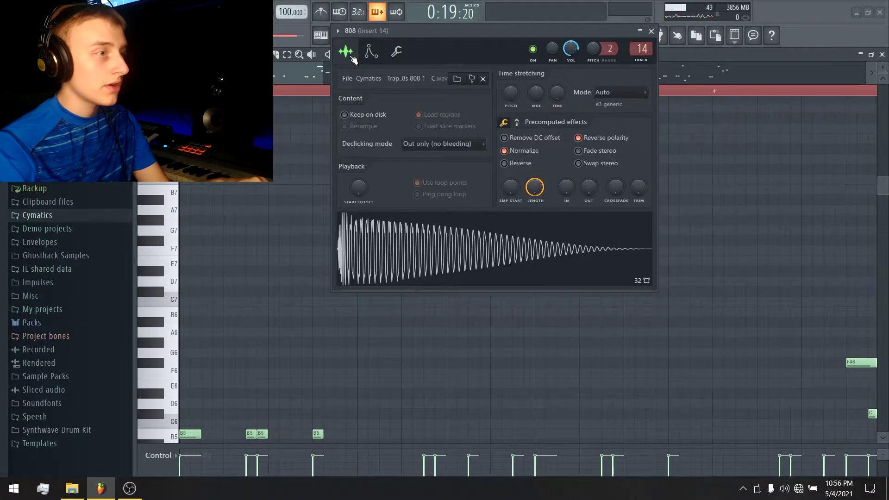
click(653, 31)
click(396, 52)
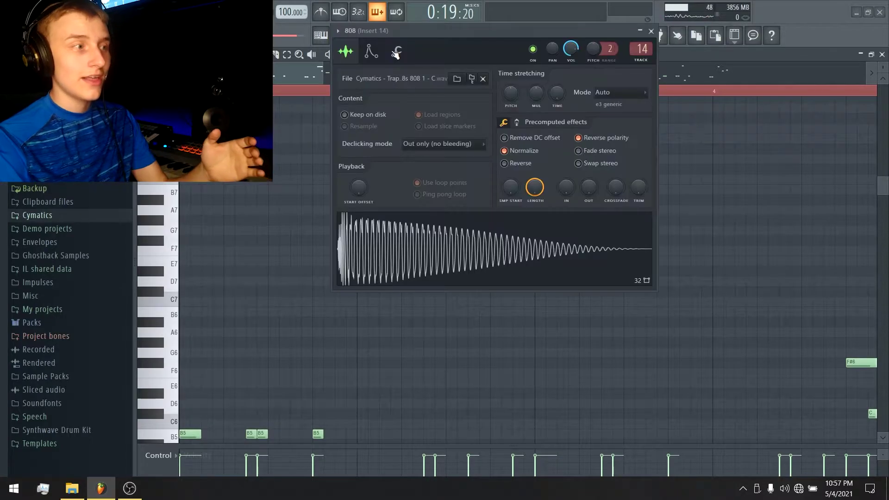
click(651, 32)
Step: Inspect the Kick channel's sample settings from the channel rack and close its window
click(584, 36)
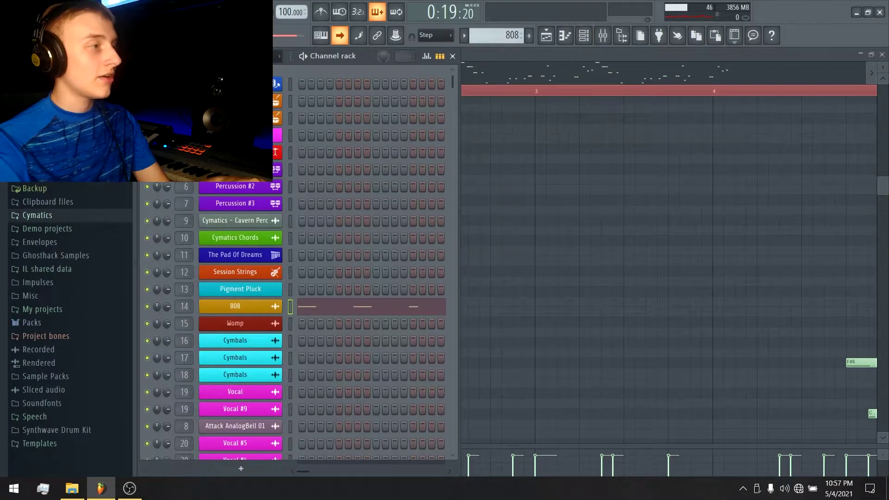
click(264, 84)
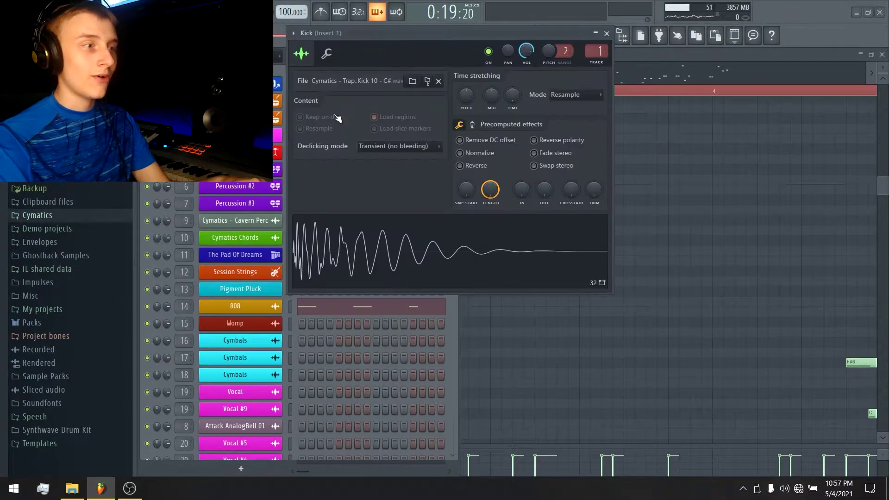
click(607, 32)
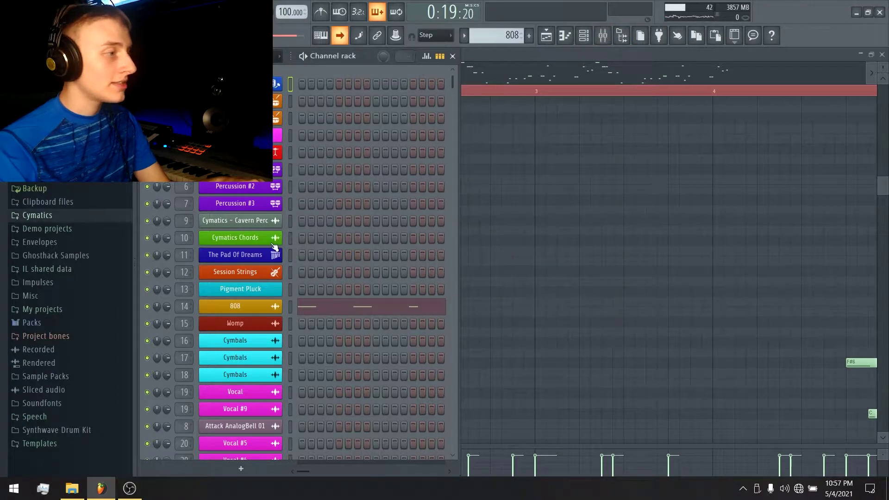
Step: Inspect the 808 channel's sample settings, audition its waveform, and close its window
click(241, 309)
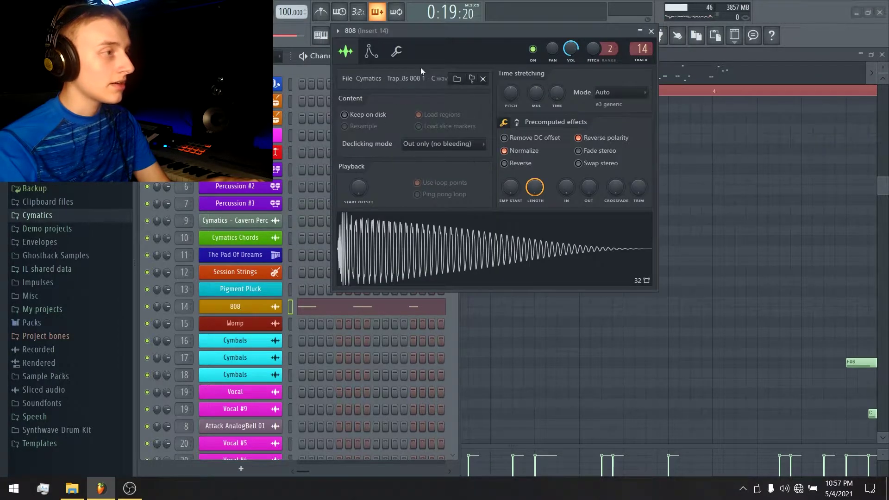
click(428, 252)
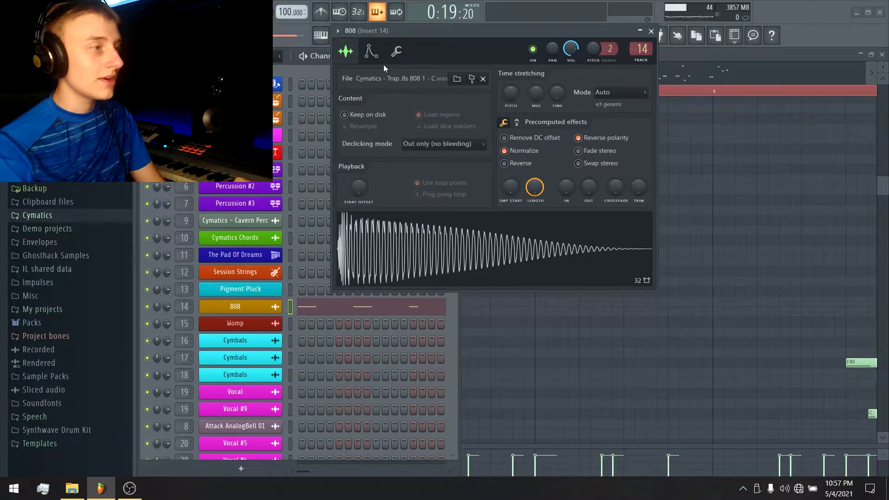
drag(384, 68, 535, 55)
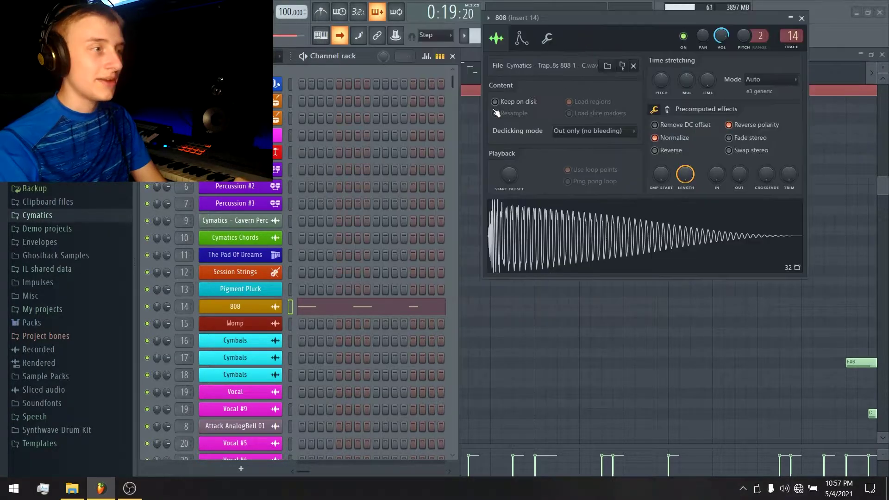
click(801, 18)
Step: Glance at The Pad Of Dreams synth settings and once more at the 808's sample settings, closing both windows
click(242, 256)
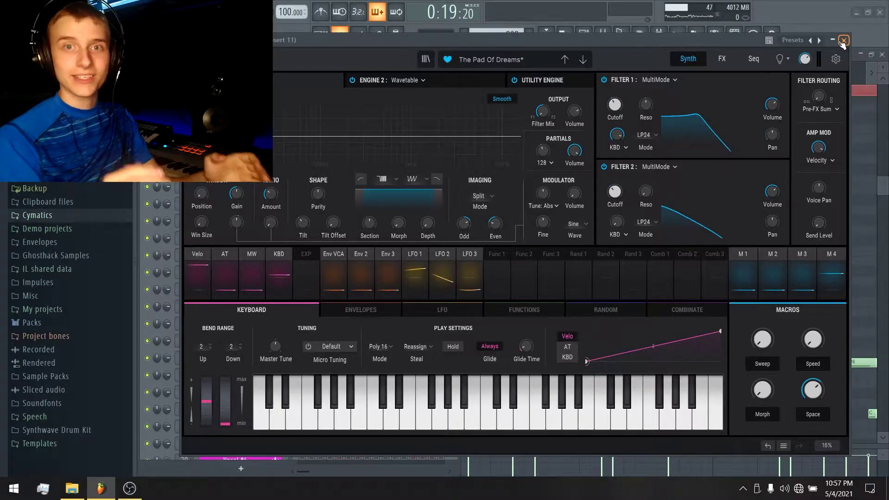
click(843, 41)
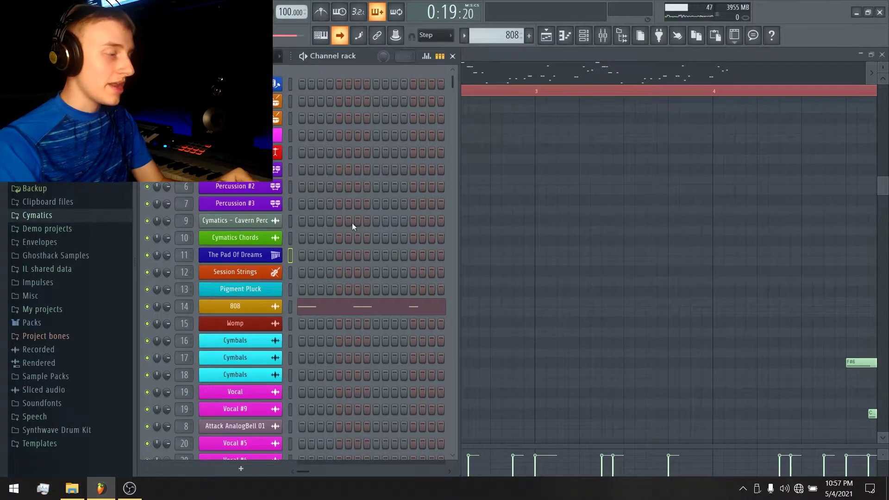
click(276, 302)
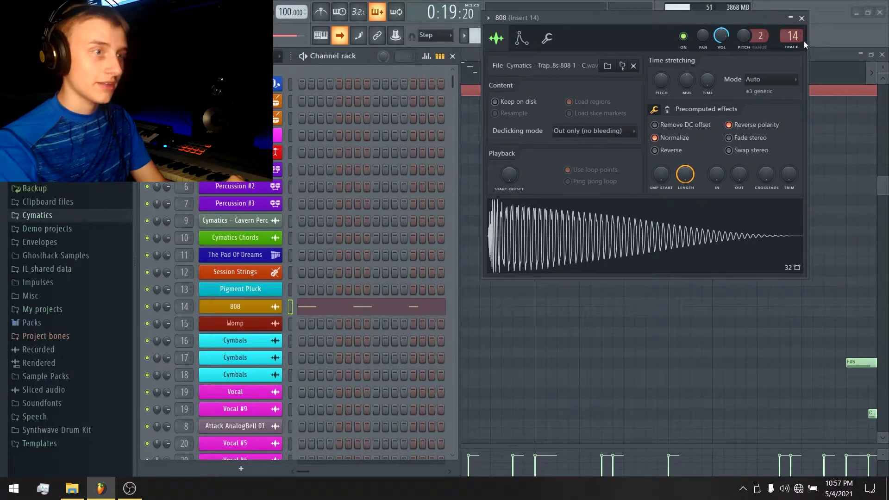
click(802, 18)
Step: Solo the 808's mixer track, Insert 14, and start playback
click(565, 37)
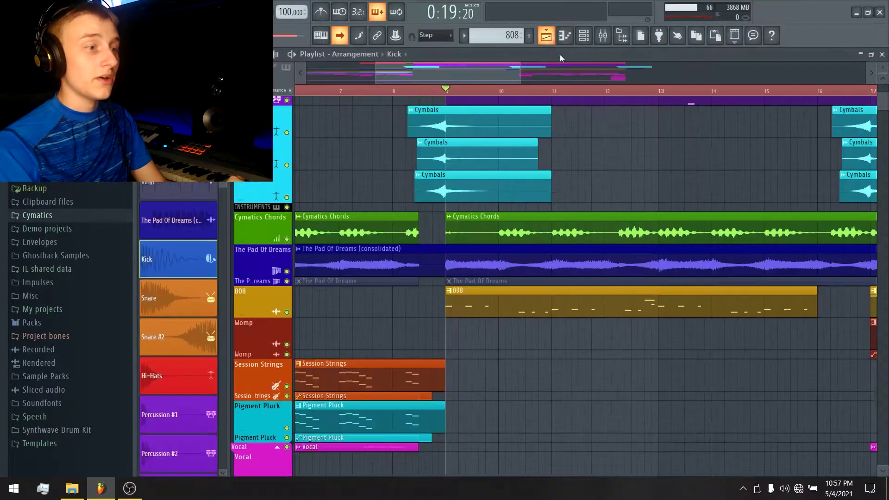
click(602, 36)
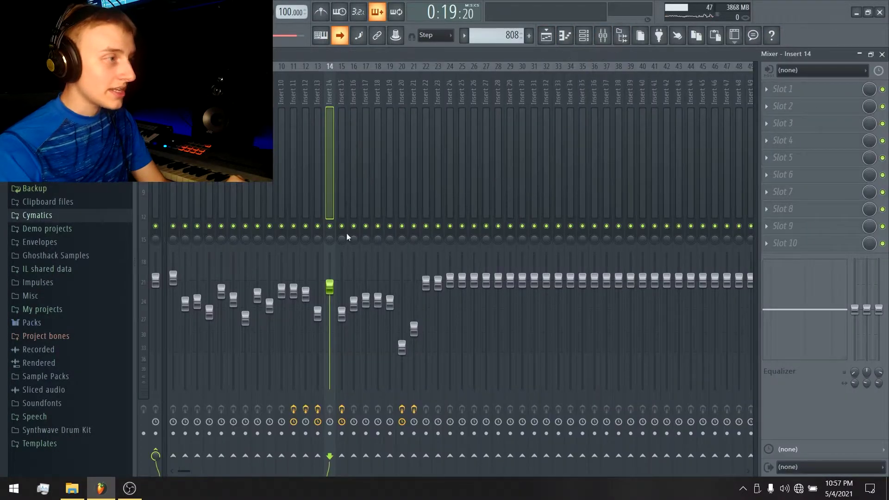
right_click(330, 227)
key(space)
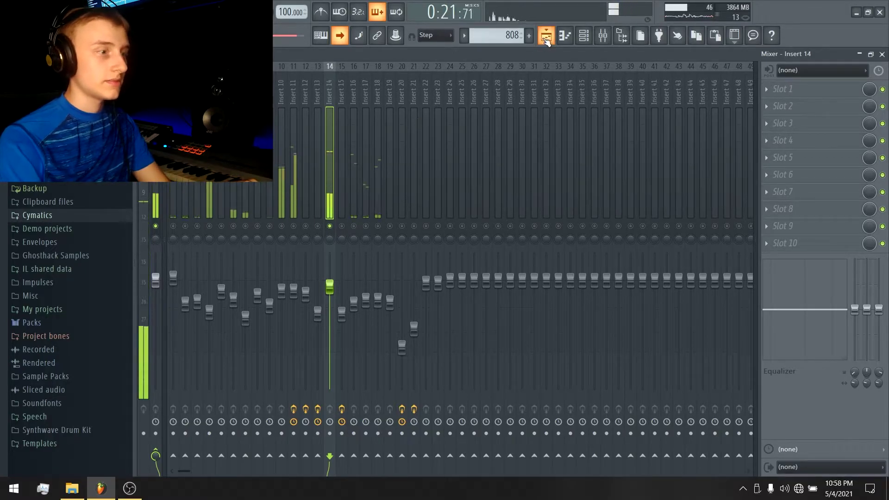
Step: Follow the 808 pattern's notes in the piano roll during playback, stop it, and look over the rest of the pattern
key(F5)
double_click(458, 310)
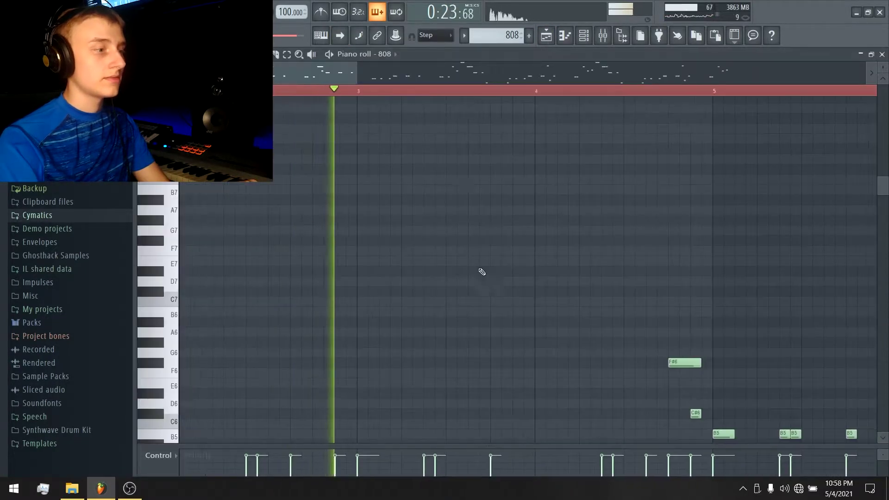
scroll(480, 74, down, 4)
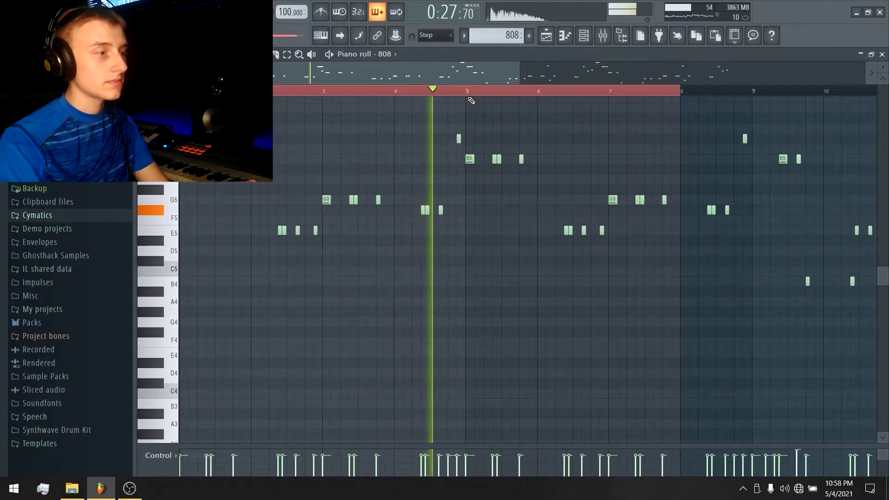
scroll(453, 176, up, 4)
key(space)
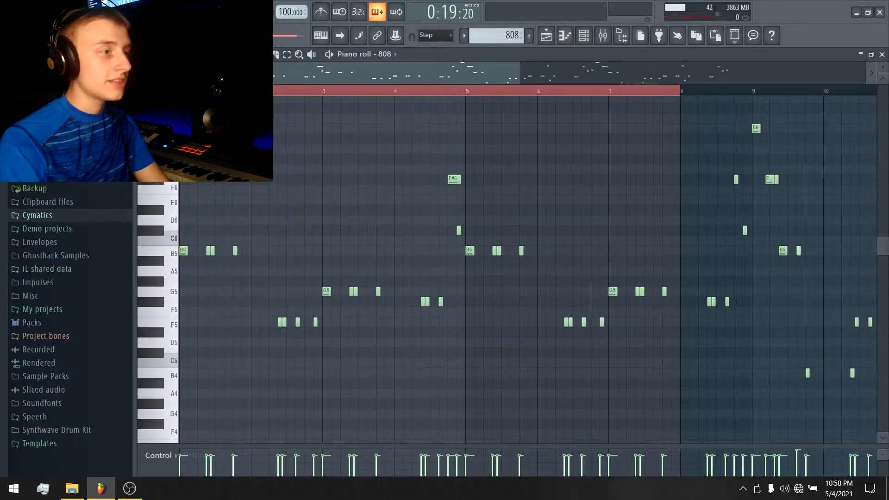
scroll(492, 71, down, 4)
scroll(493, 72, up, 2)
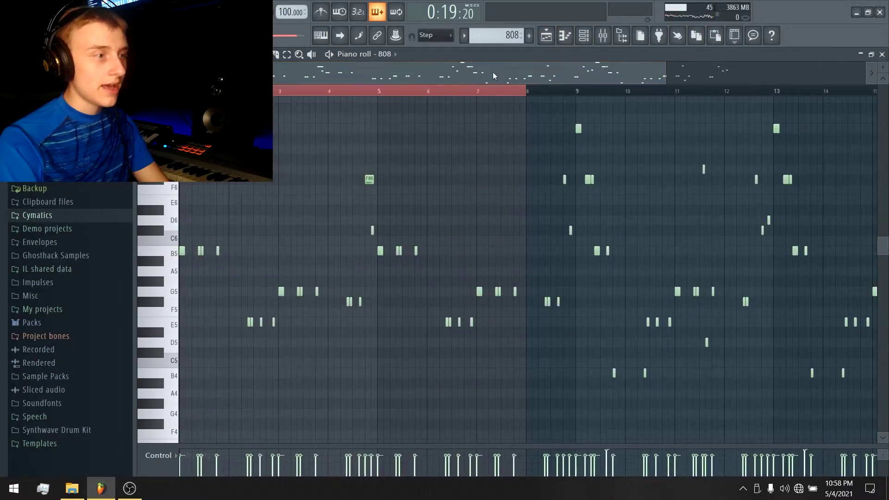
click(602, 35)
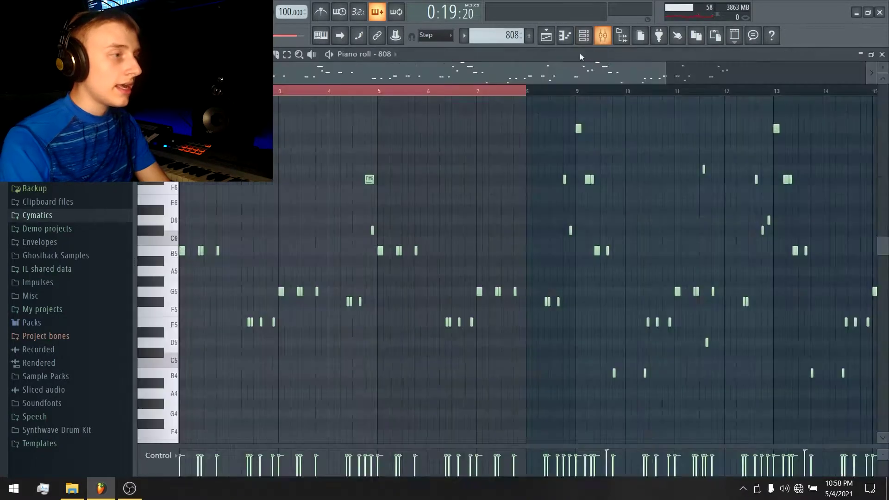
Step: Try stretching the 808 pattern's first B5 note up to the next note, audition it, and undo the change
scroll(204, 315, up, 4)
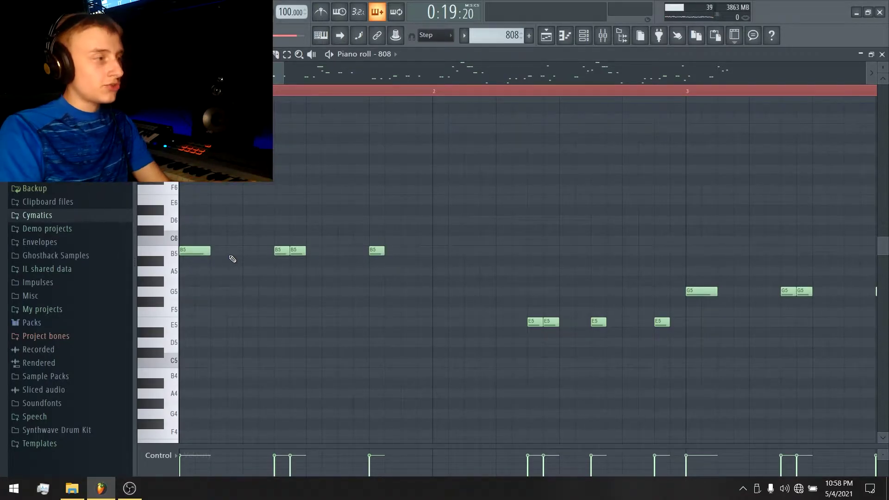
drag(207, 250, 276, 258)
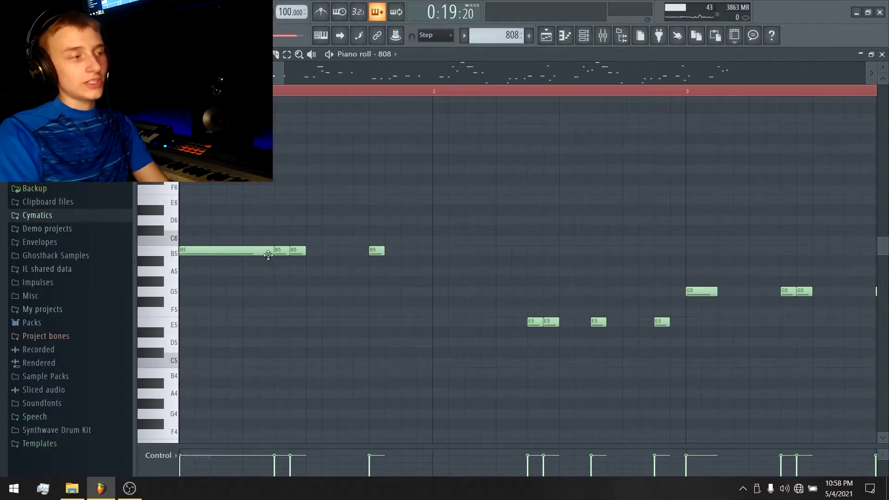
key(space)
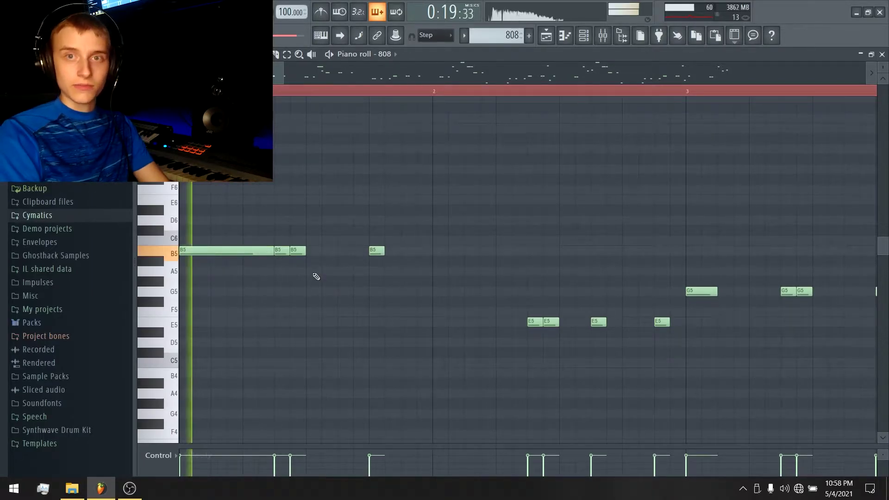
key(space)
key(space)
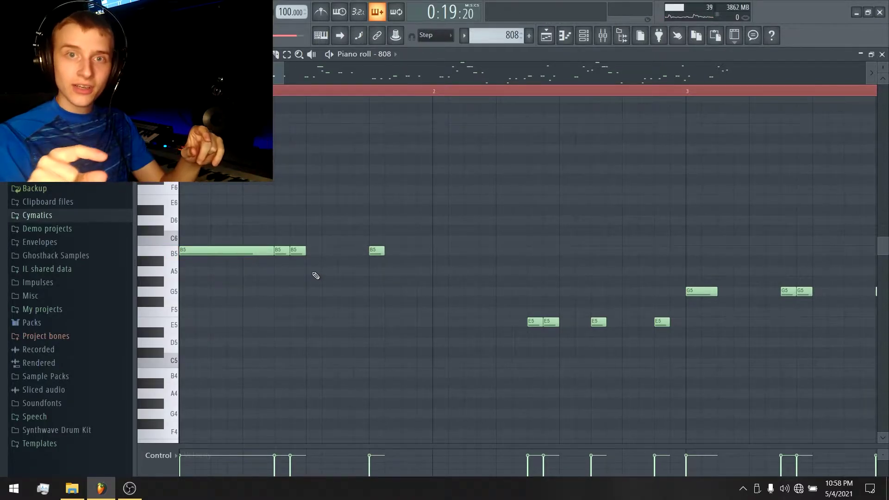
key(ctrl+z)
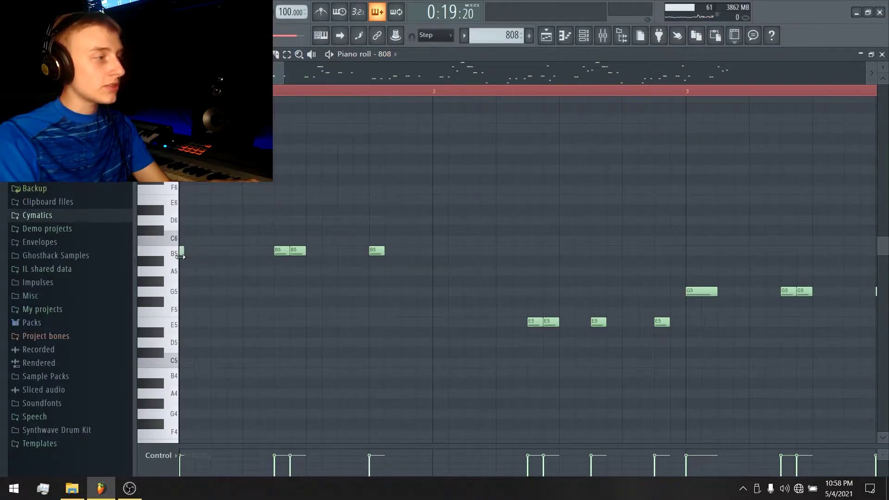
Step: Audition the first B5 note cut very short, and set its length to one step
key(space)
key(space)
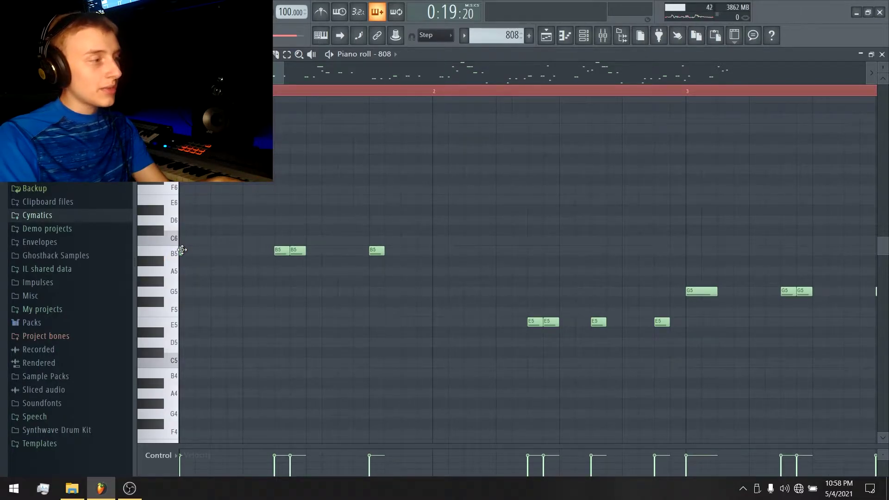
drag(182, 250, 195, 252)
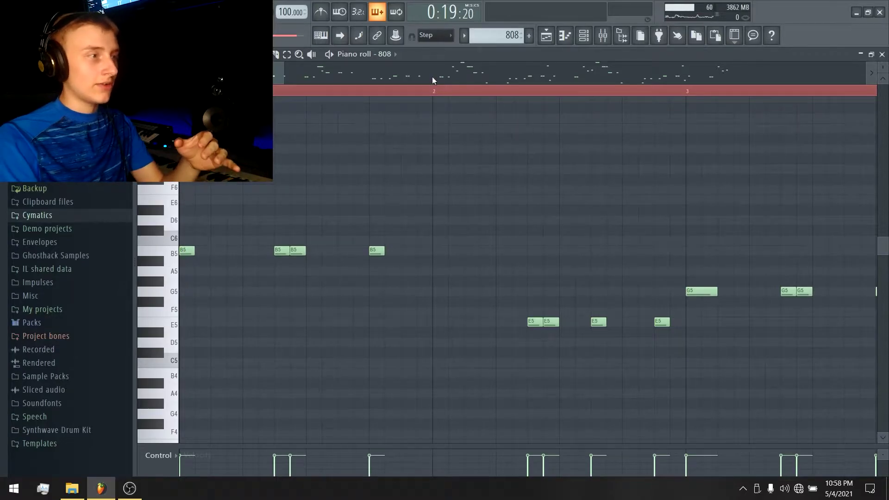
Step: Check the 808 channel's sample settings from the piano roll, close them, and glance at the mixer
click(386, 55)
click(801, 18)
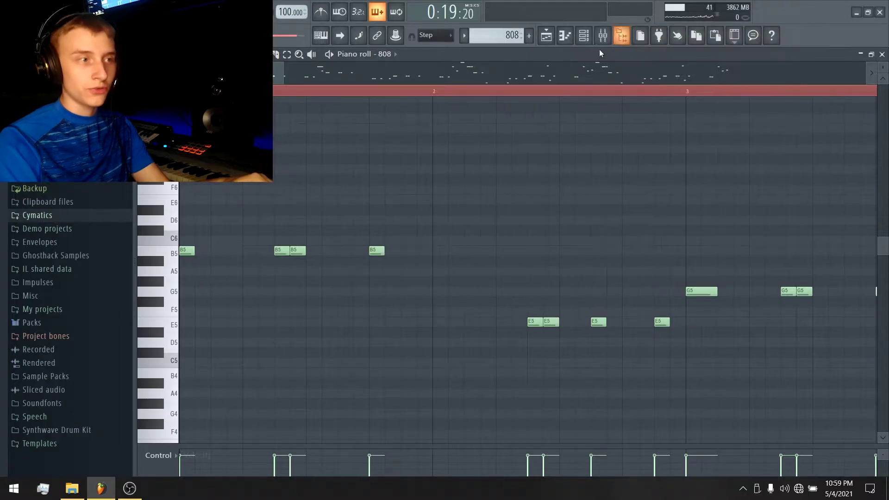
click(603, 37)
click(603, 37)
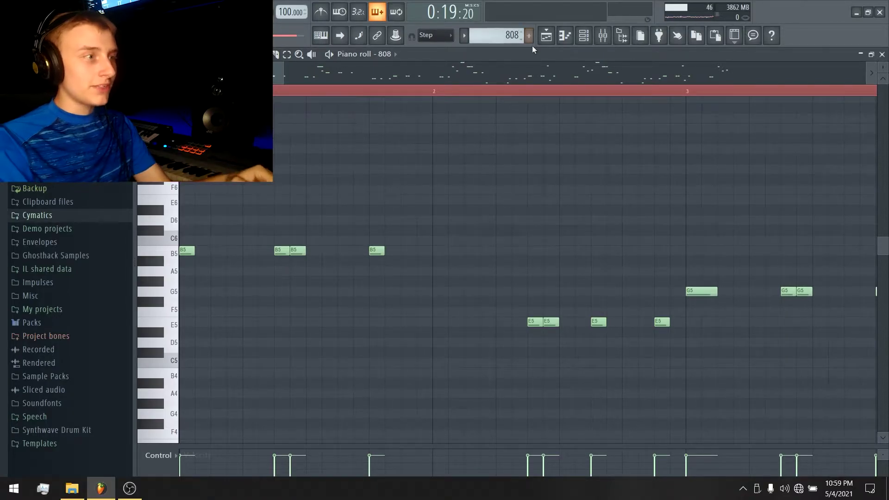
Step: Return to the playlist and look over the drum and instrument tracks from bar 9 onward
click(551, 41)
click(552, 41)
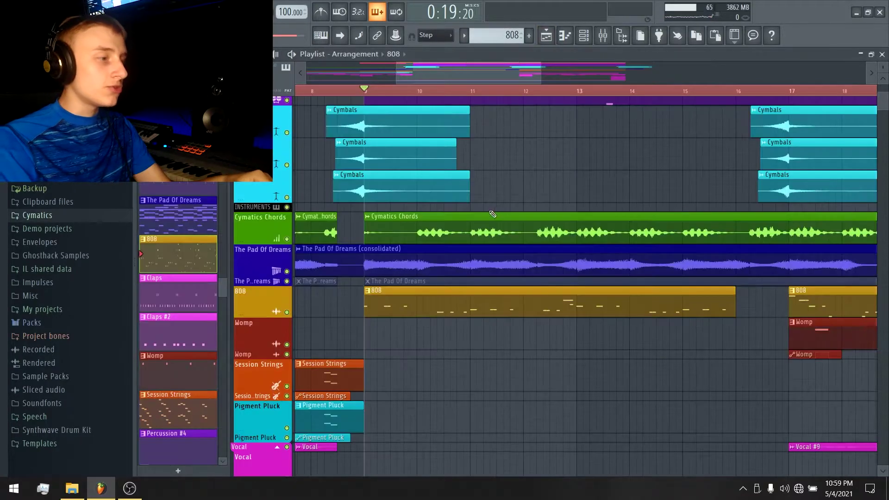
scroll(393, 134, up, 8)
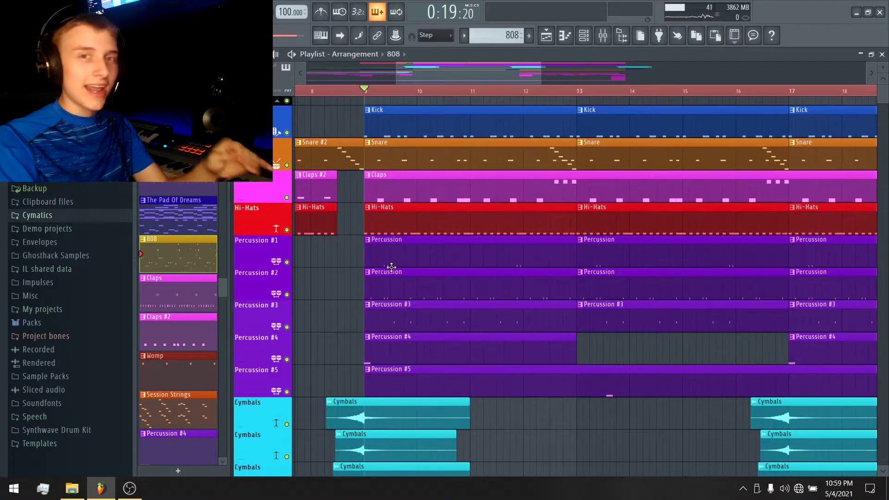
scroll(387, 292, down, 10)
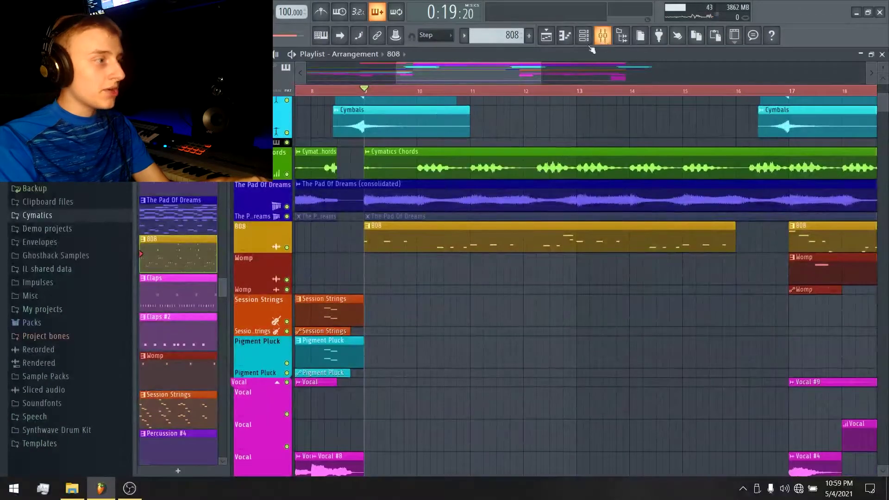
Step: Audition the 808's soloed mixer track alone and together with Insert 1, leaving only the 808 soloed
click(603, 35)
key(space)
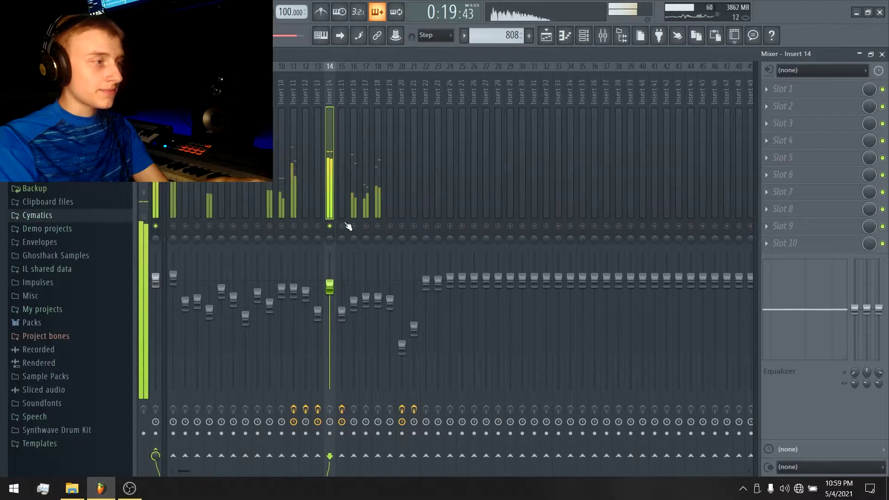
key(space)
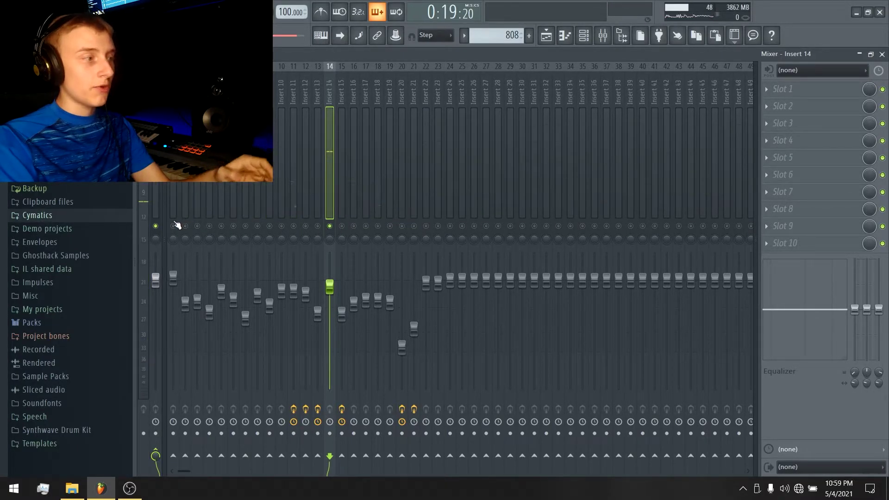
key(space)
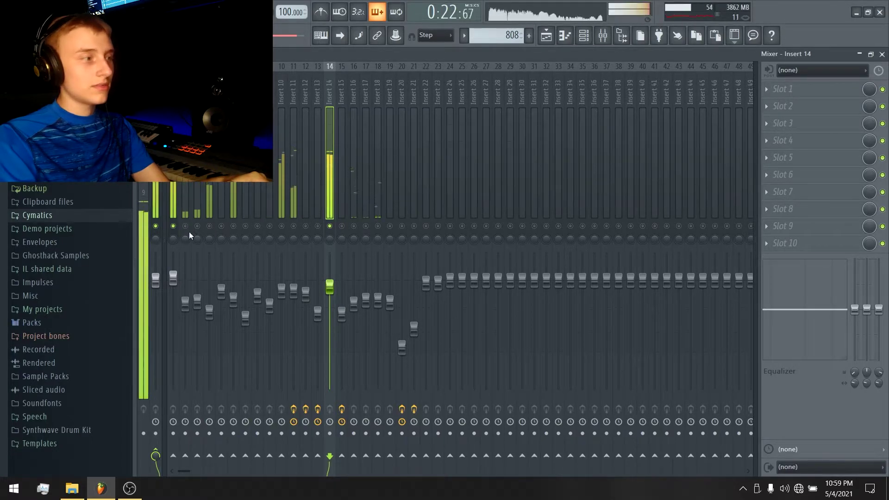
key(space)
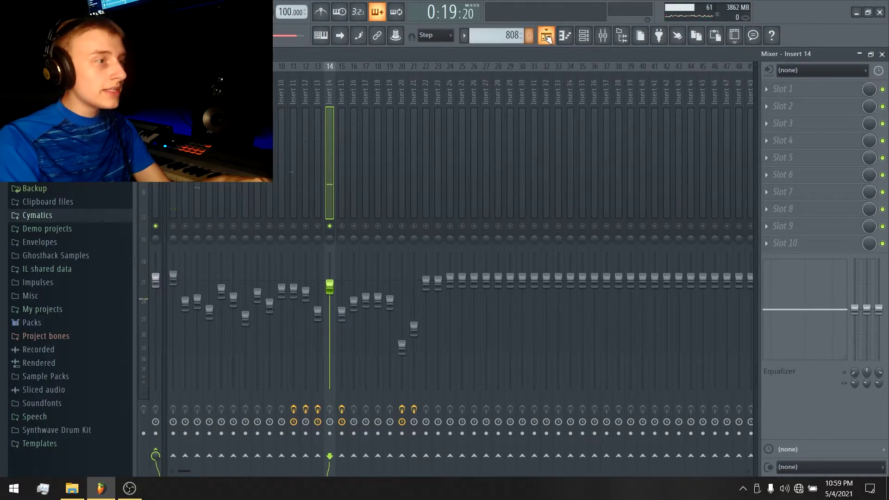
Step: Reopen the 808 pattern in the piano roll and audition its notes from just after bar 4
key(F5)
double_click(398, 224)
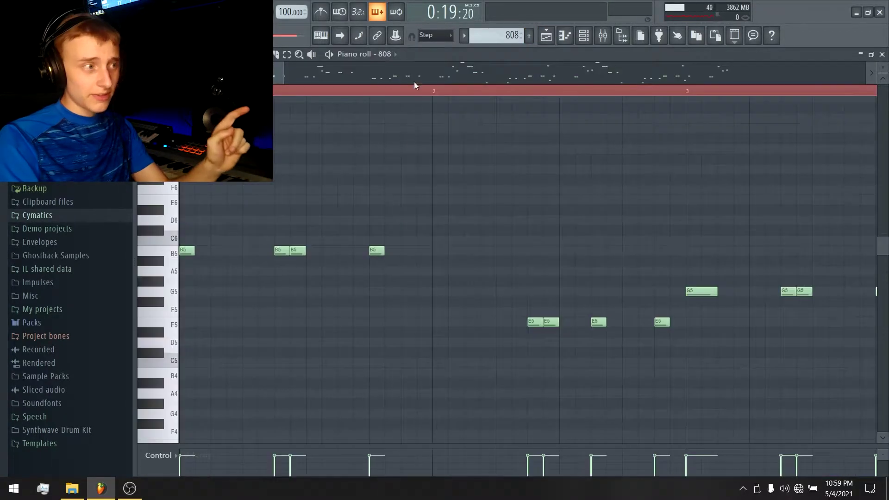
scroll(447, 79, down, 5)
scroll(445, 79, up, 2)
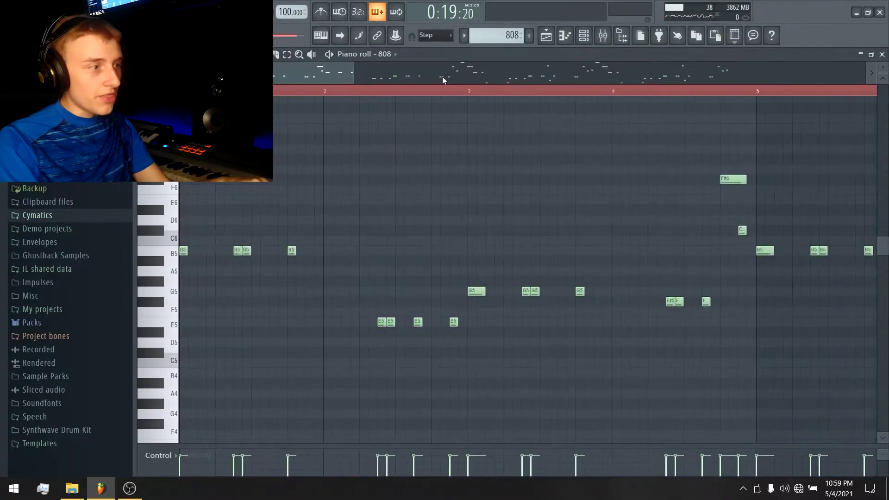
click(653, 92)
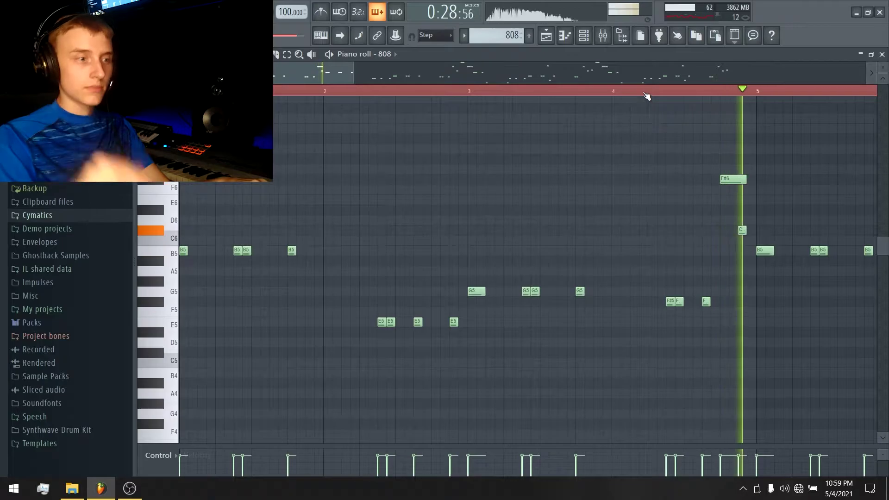
key(space)
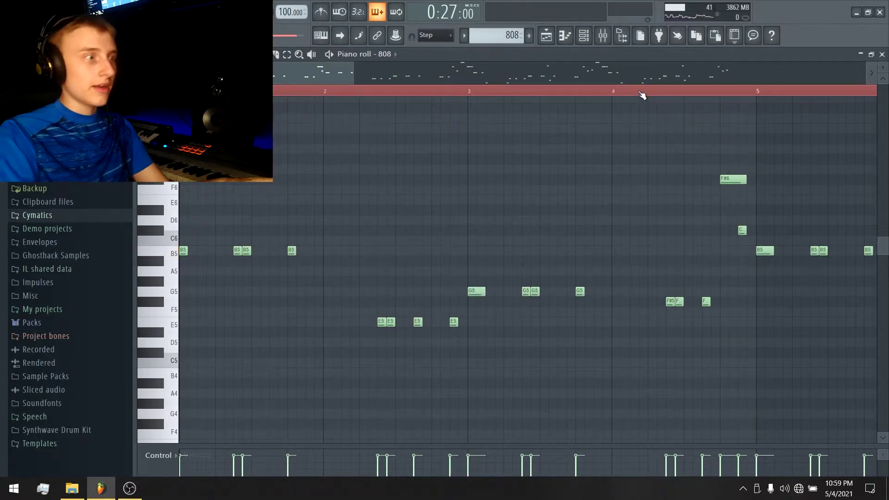
Step: Show the 808 channel's sample and miscellaneous settings from the piano roll, and audition its notes with Porta switched off
click(388, 54)
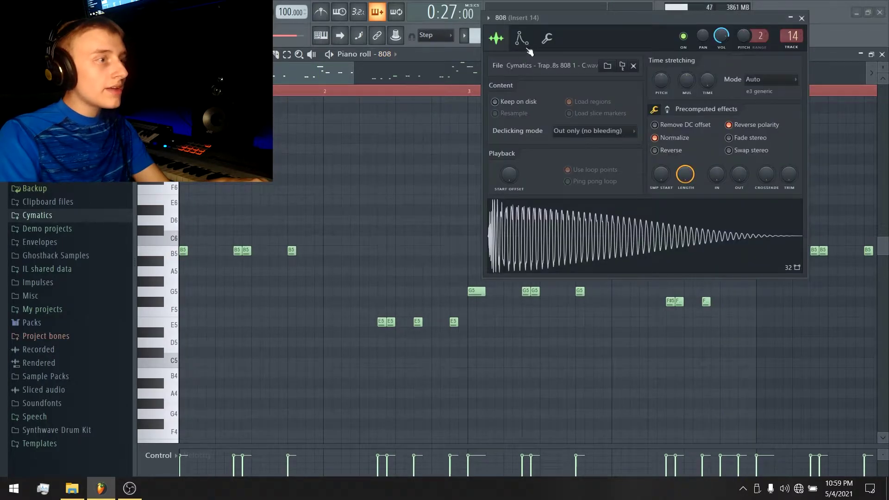
drag(525, 36, 378, 57)
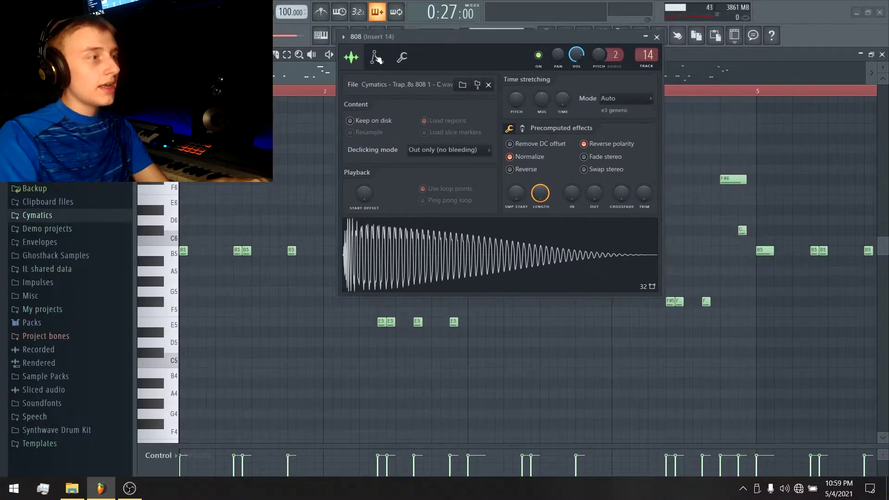
click(403, 58)
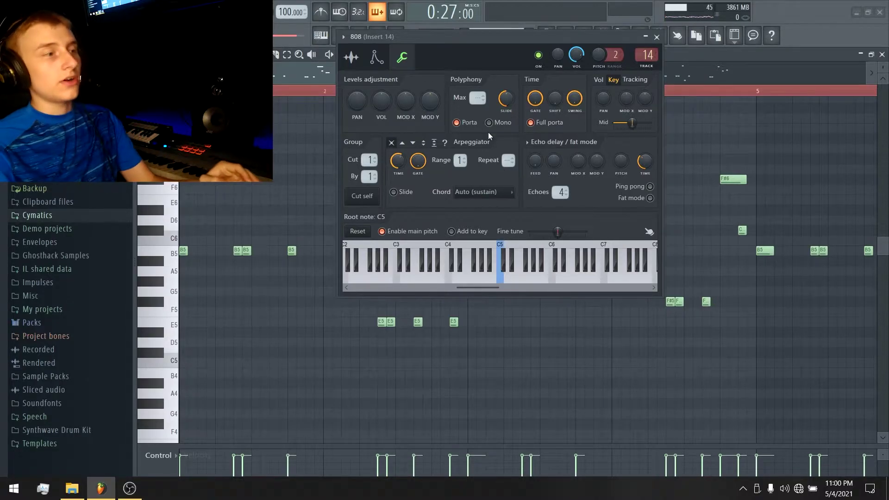
key(space)
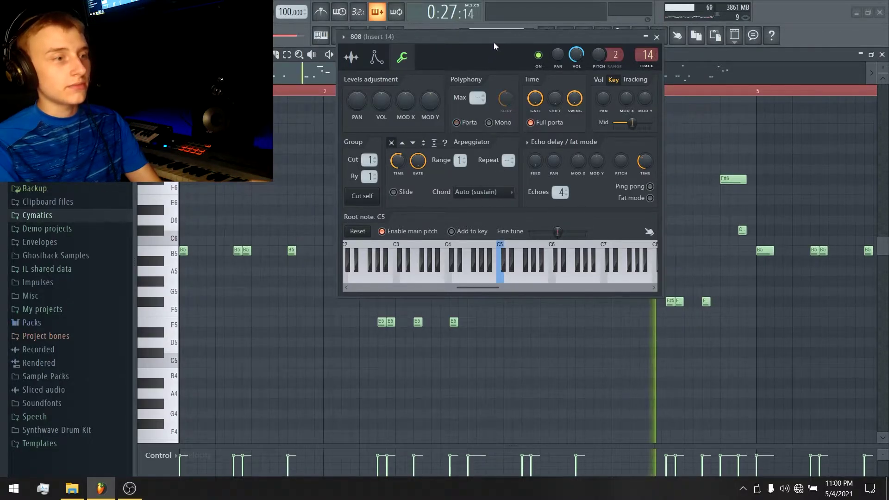
key(space)
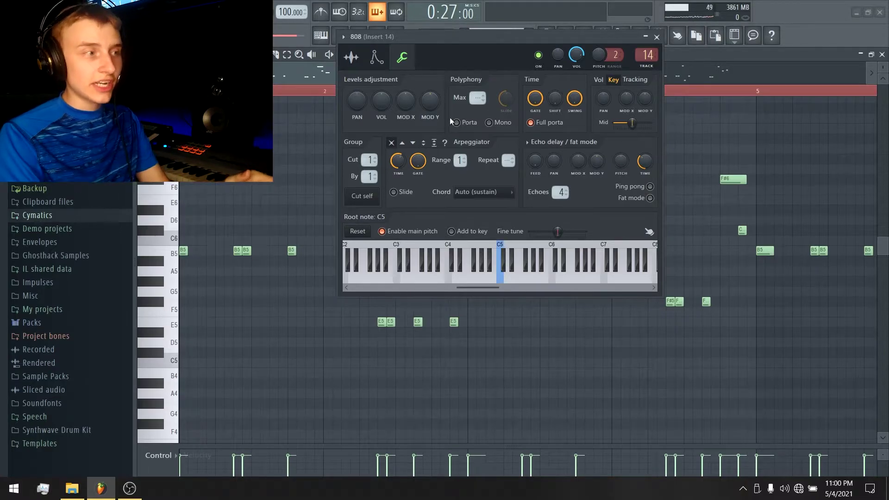
Step: Recheck the 808 channel's sample and miscellaneous settings pages, with Porta switched on, and place the window over the channel rack
click(353, 57)
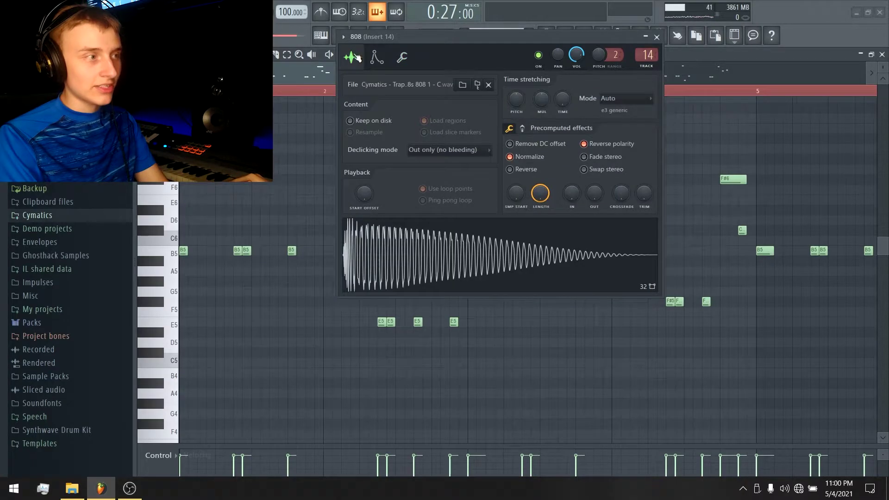
click(404, 58)
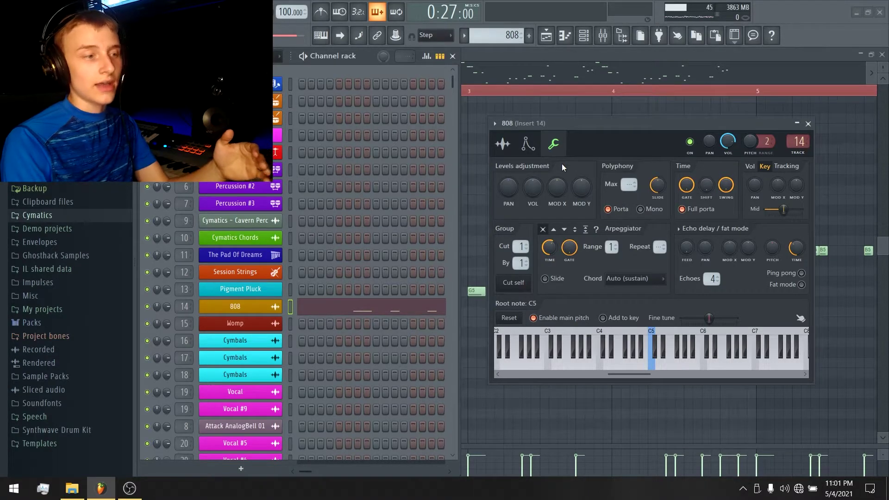
click(508, 145)
click(554, 144)
drag(544, 124, 422, 129)
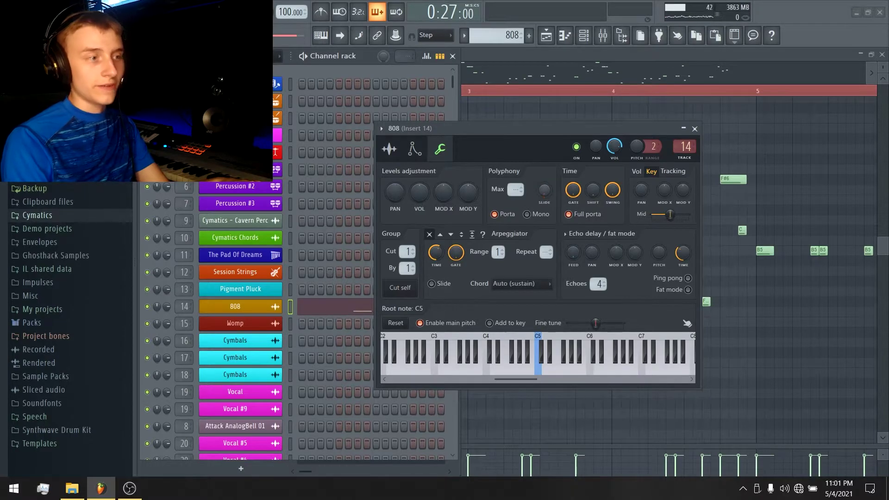
Step: Compare the 808's portamento at minimum, partial and maximum Slide amounts by auditioning its notes, leaving Slide at a partial amount
key(space)
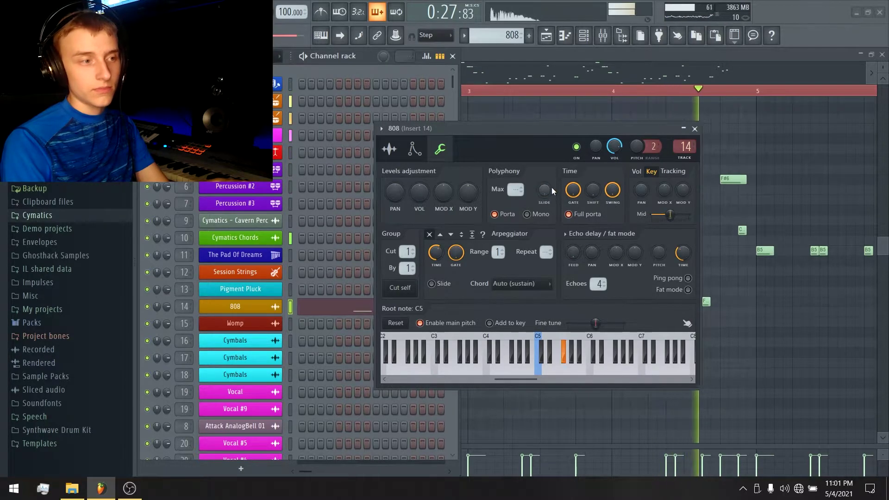
key(space)
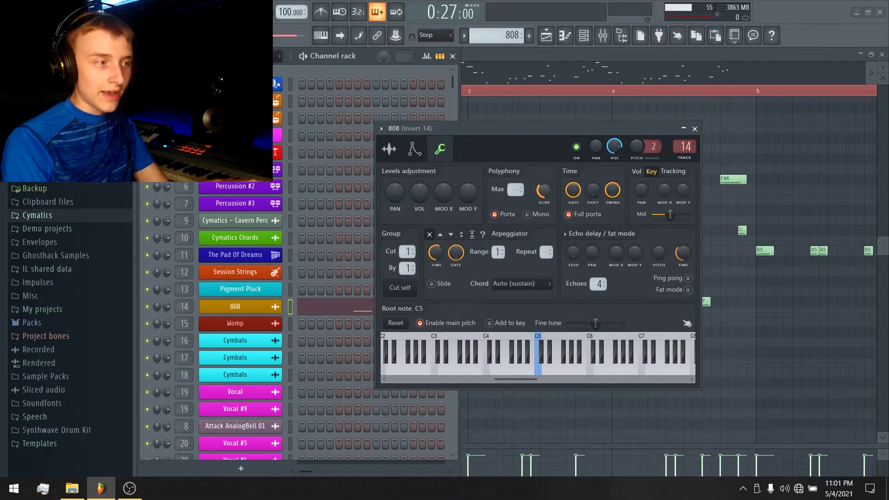
key(space)
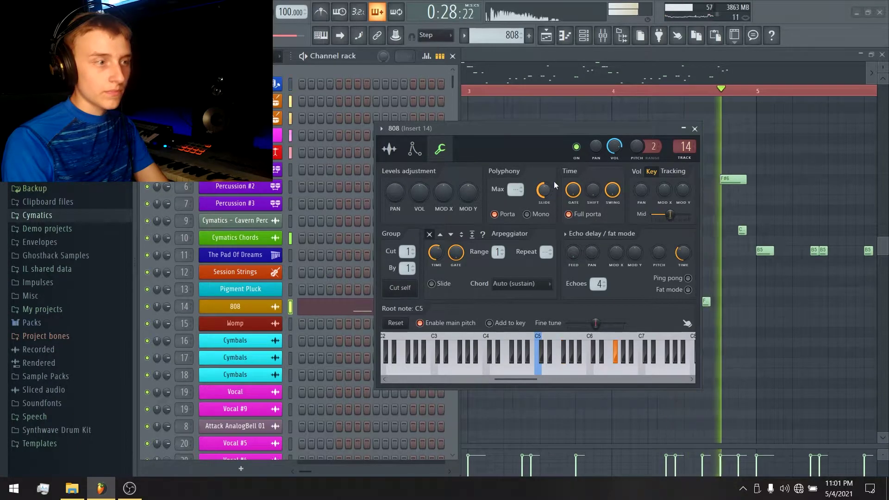
key(space)
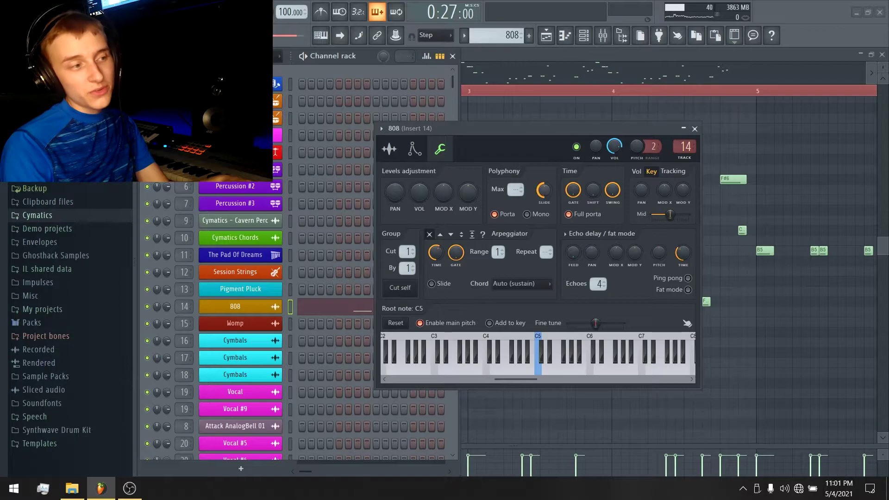
key(space)
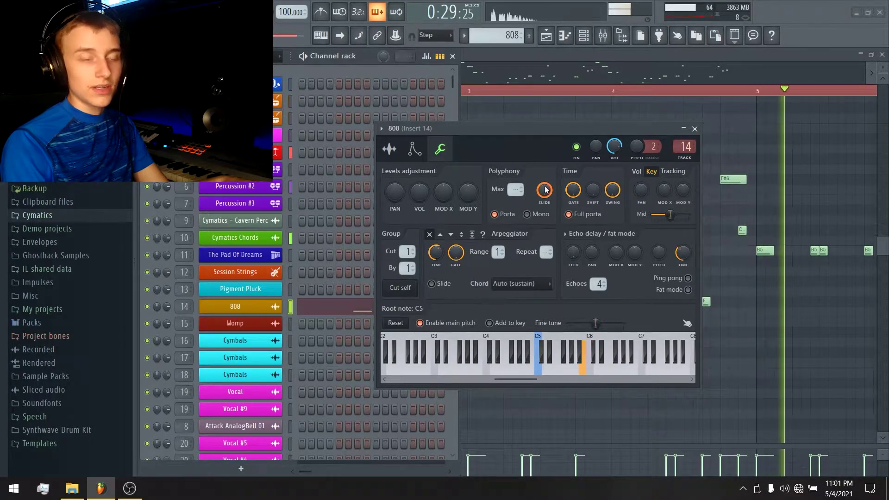
key(space)
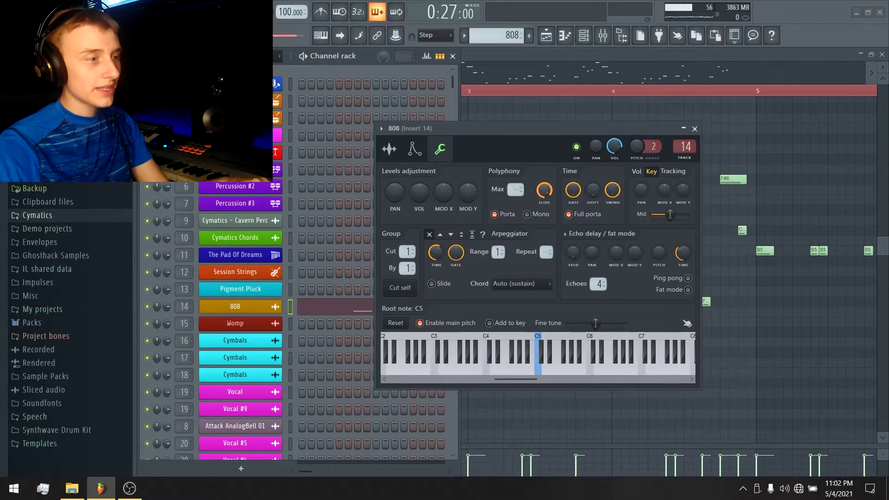
key(space)
key(space)
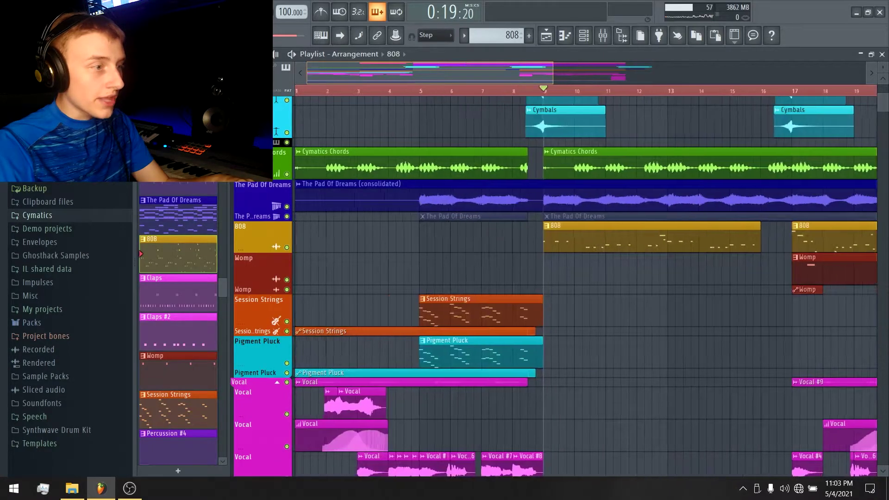
Step: Audition the first 808 clip in the playlist from just before bar 13, with a check of the mixer between playbacks
scroll(502, 142, right, 3)
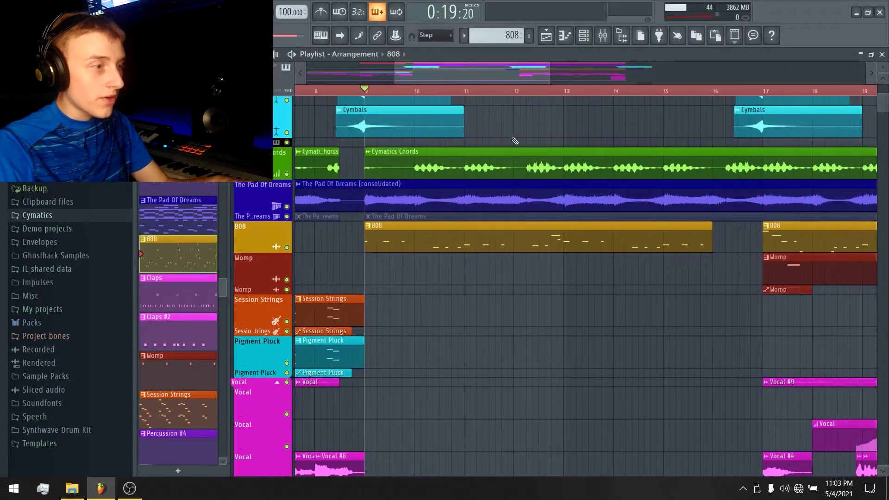
click(551, 93)
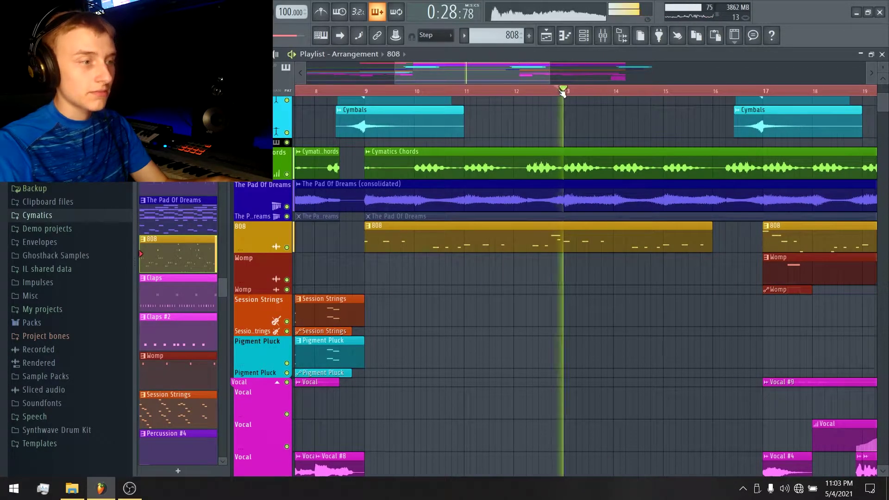
key(F9)
key(space)
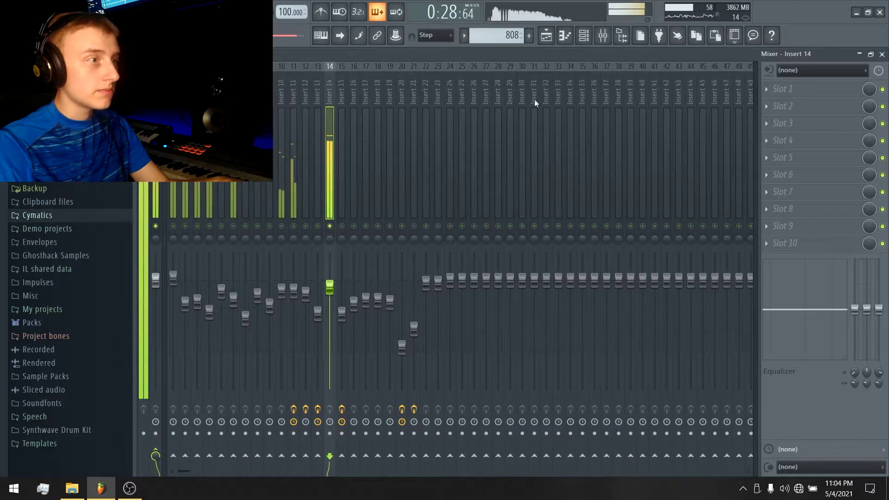
click(551, 38)
key(space)
Step: Audition the arrangement from bar 12 through the start of the second 808 clip at bar 17
click(519, 90)
key(space)
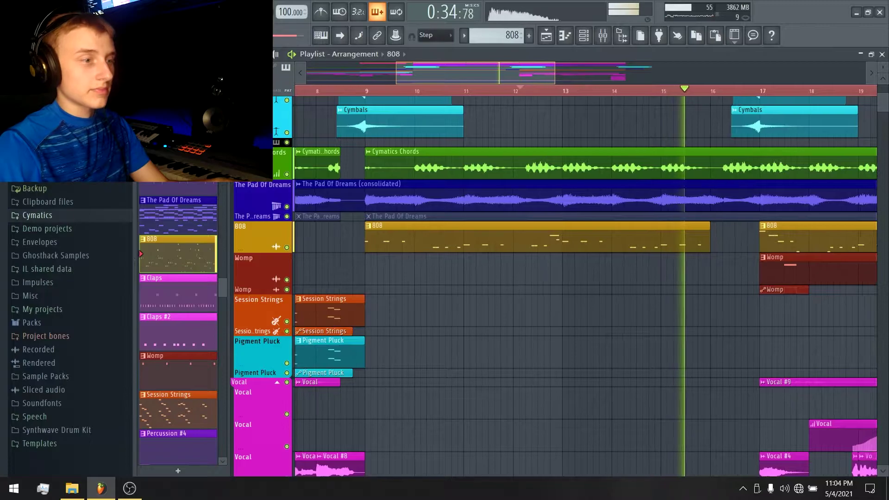
drag(550, 73, 578, 73)
click(606, 41)
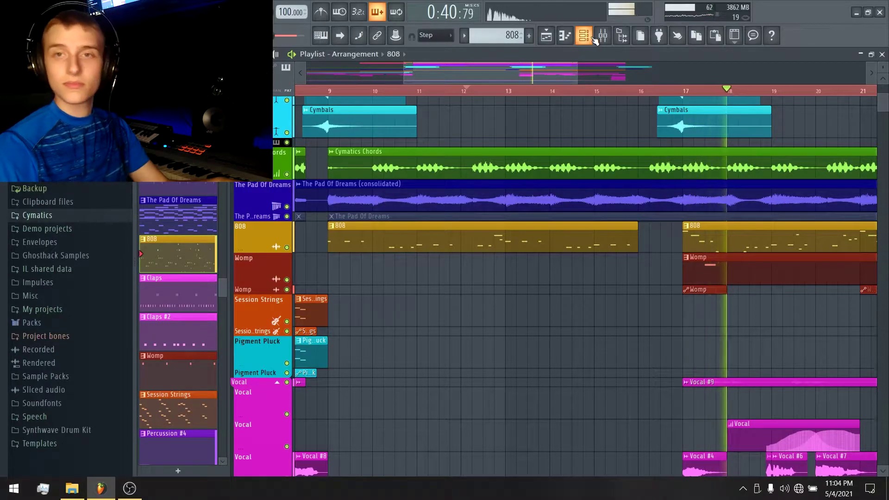
key(space)
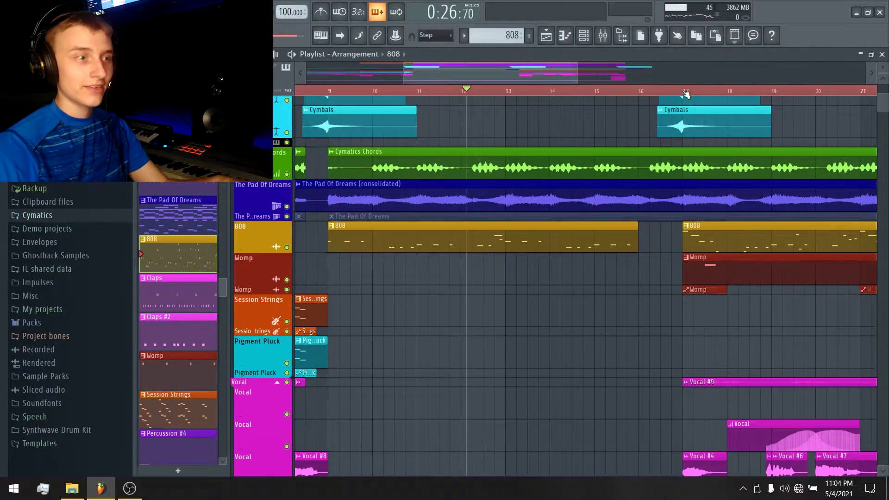
Step: Play the arrangement from bar 17 to hear the second 808 and Womp clips come in
click(686, 91)
key(space)
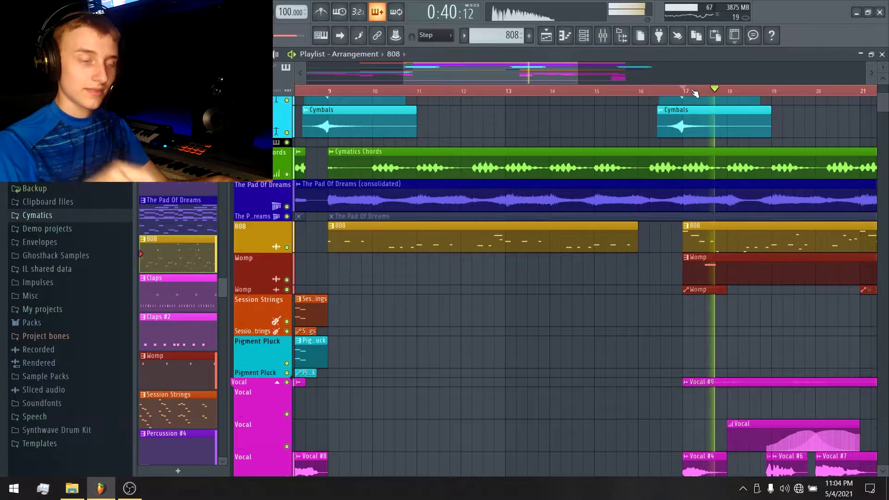
key(space)
Step: Open the second 808 clip in the piano roll and follow its note variations during playback from bar 9
double_click(722, 230)
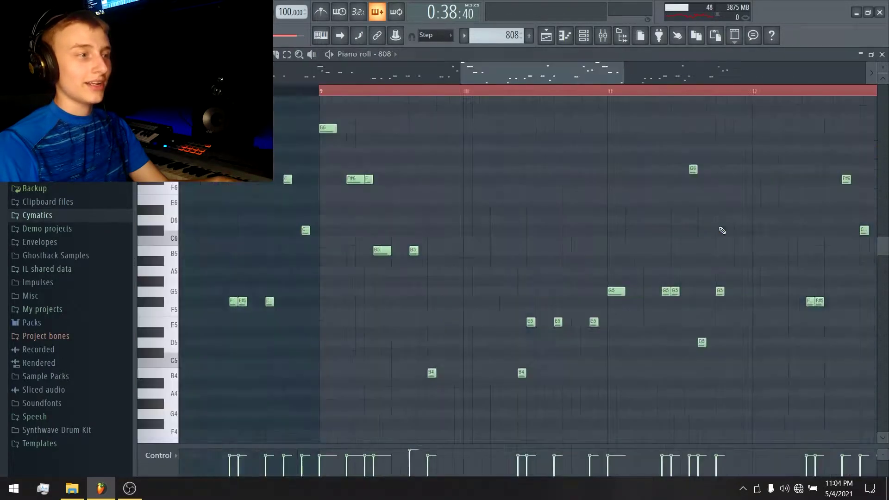
drag(579, 81, 514, 95)
drag(475, 73, 489, 78)
key(space)
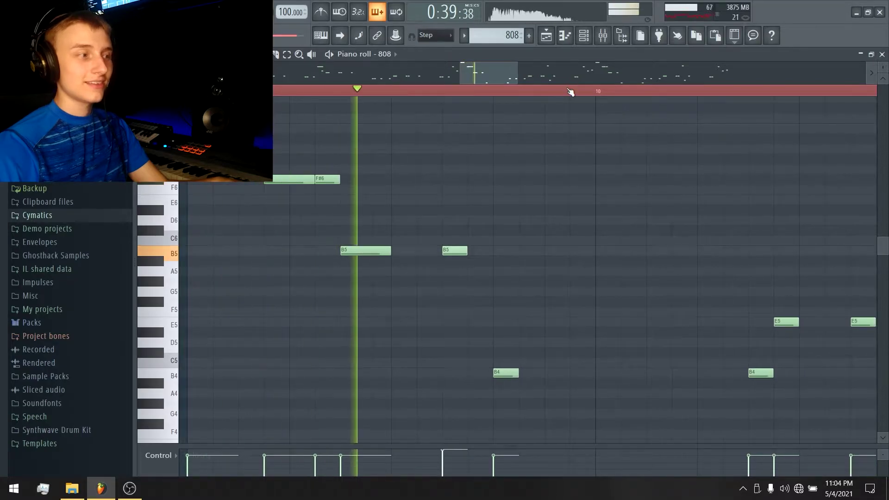
scroll(582, 86, down, 5)
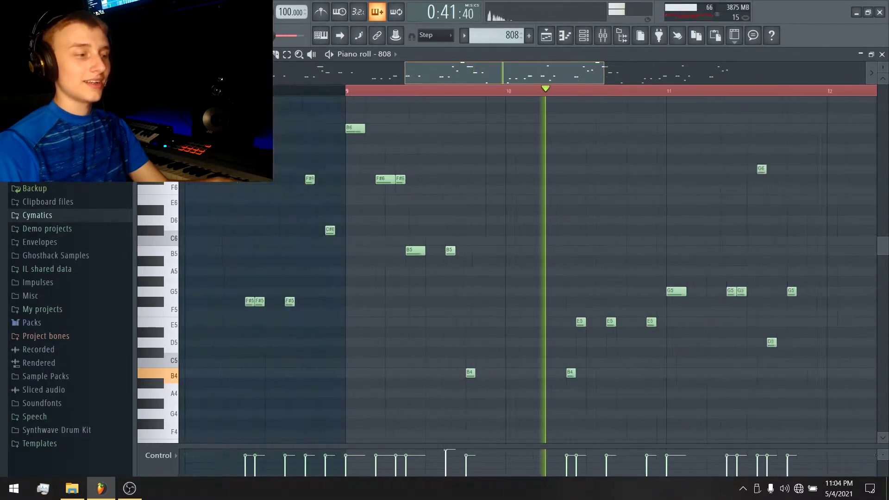
scroll(581, 87, up, 3)
scroll(528, 73, up, 2)
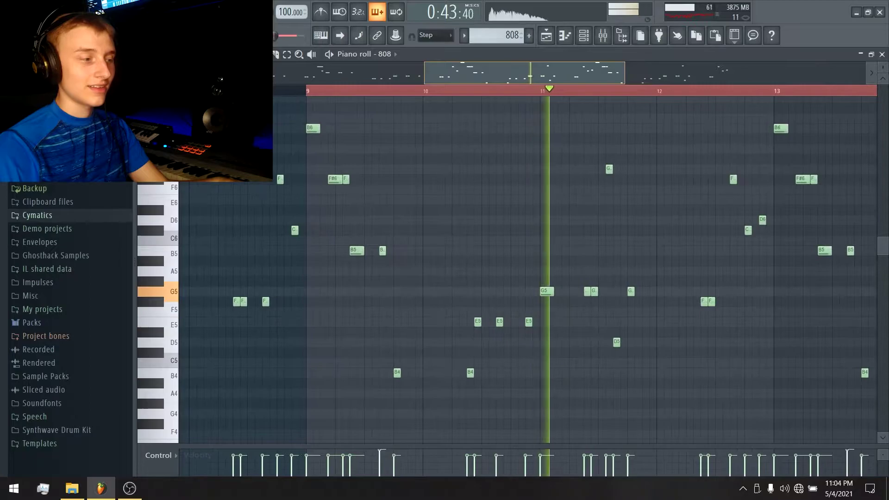
scroll(528, 73, down, 1)
scroll(579, 73, down, 1)
key(space)
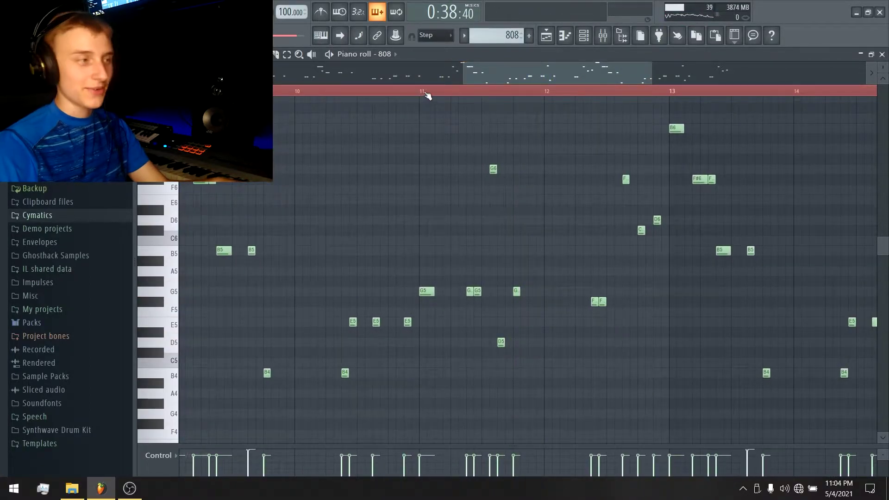
Step: Audition the 808 notes from bar 11, and play them in the mixer with only Inserts 1 and 14 active
key(space)
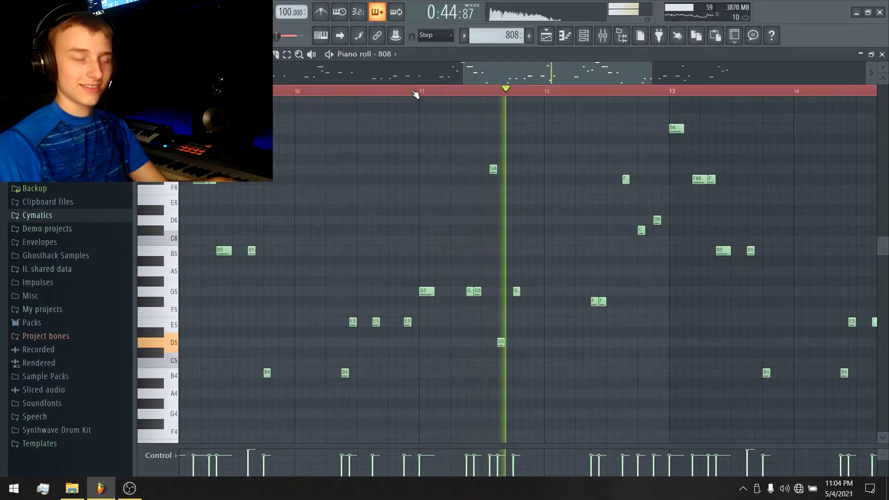
key(space)
key(F9)
key(space)
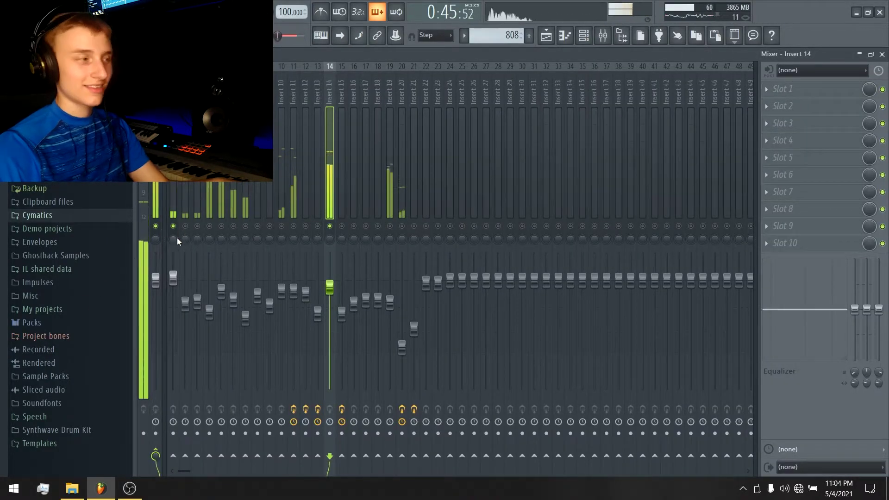
key(space)
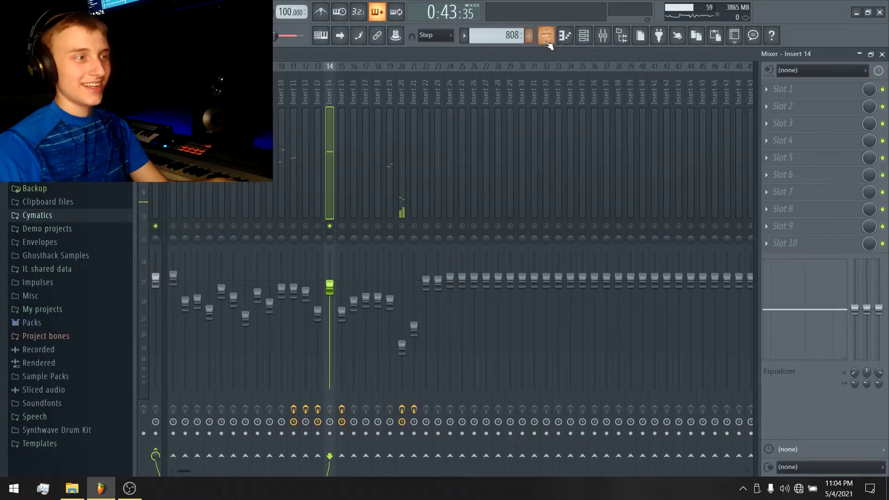
Step: Check the playlist around bar 17 and audition the 808 in the mixer with all tracks active, leaving only Insert 14 soloed
click(546, 36)
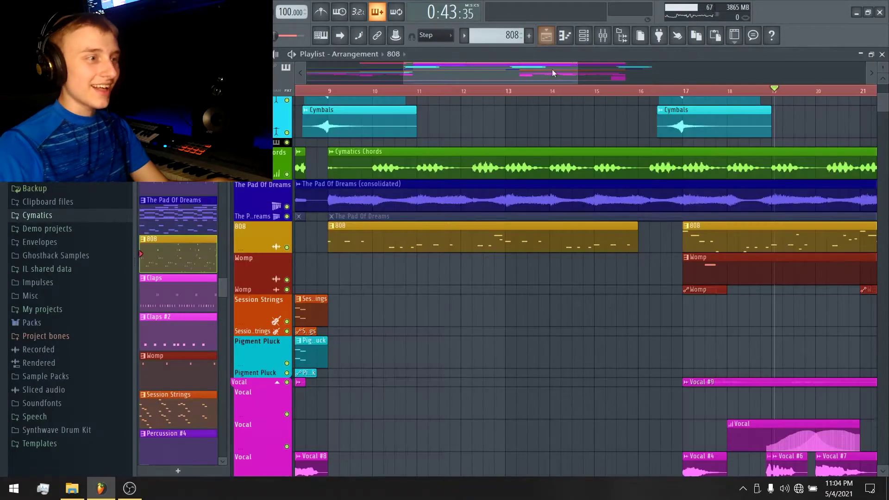
drag(505, 74, 520, 78)
click(603, 37)
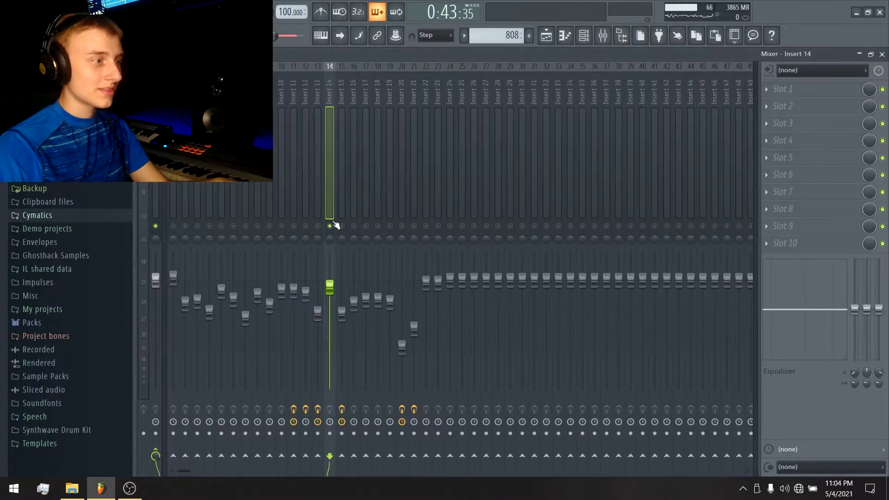
key(space)
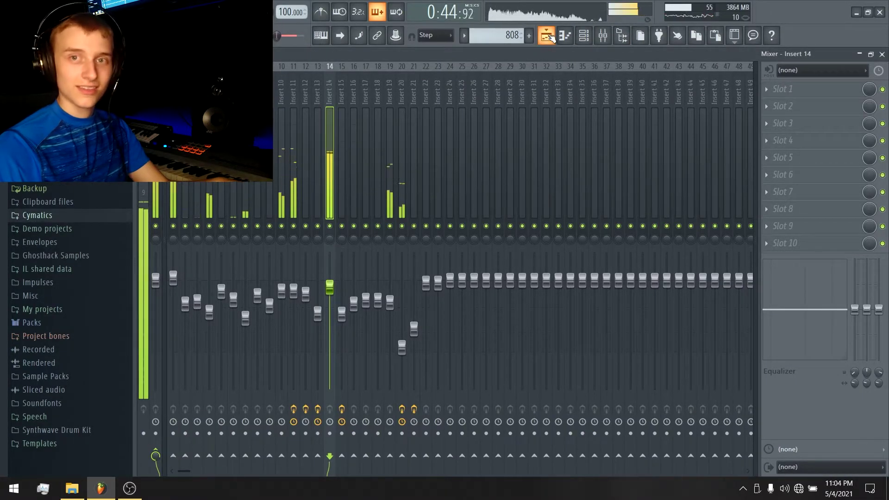
key(space)
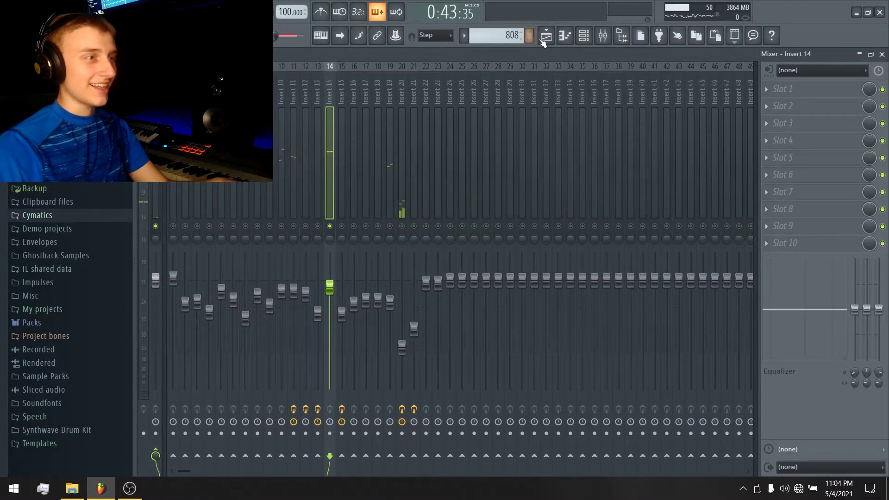
Step: Return to the playlist, audition from around bar 20, and set the playback position to just after bar 17
click(552, 37)
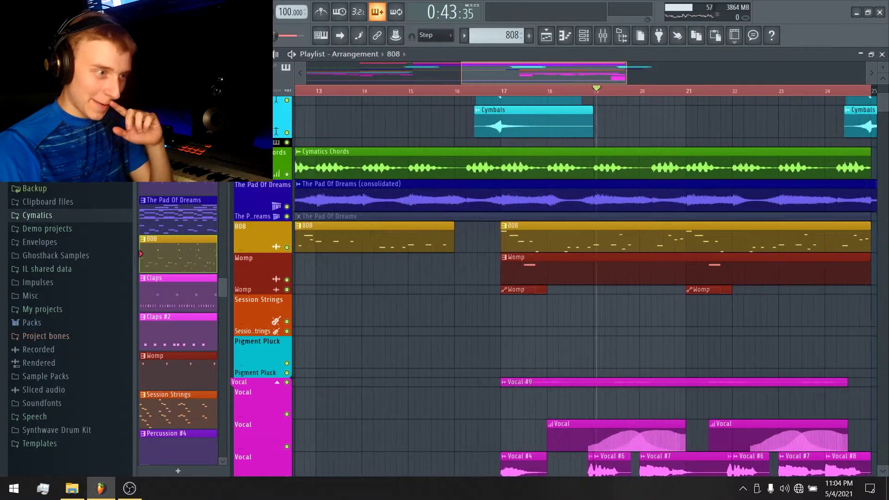
drag(547, 73, 555, 77)
click(610, 91)
key(space)
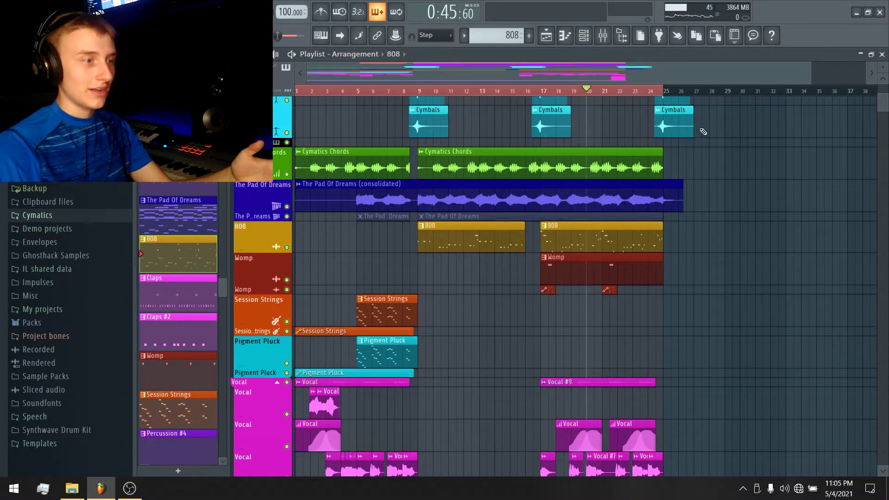
click(548, 89)
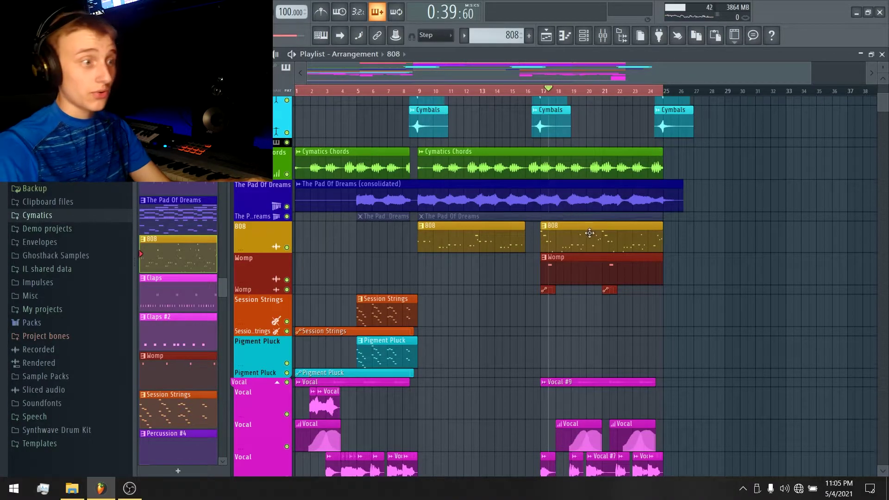
Step: Set the playback position to bar 17 and examine the Womp pattern and automation clips from there in the playlist
click(546, 91)
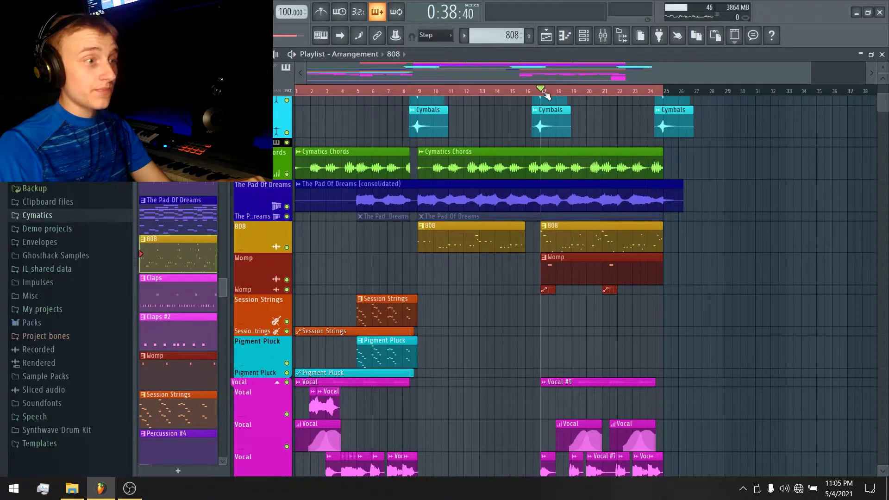
scroll(547, 95, up, 5)
scroll(546, 92, up, 3)
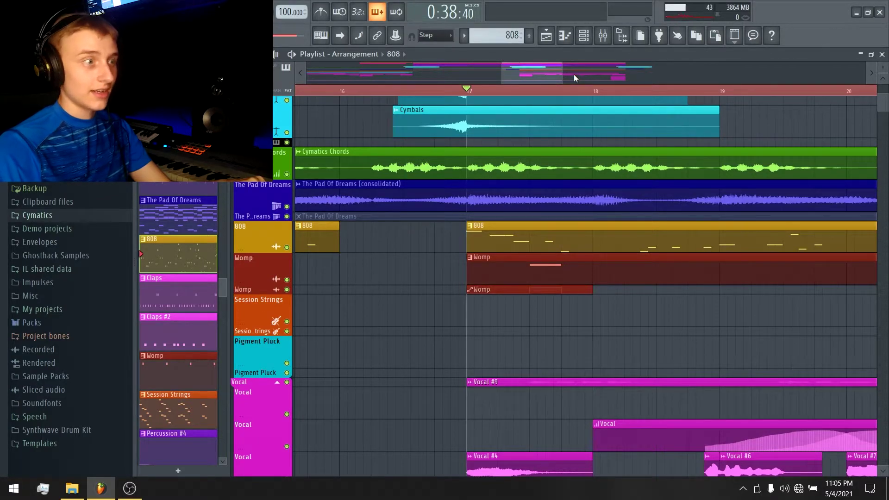
scroll(574, 78, down, 8)
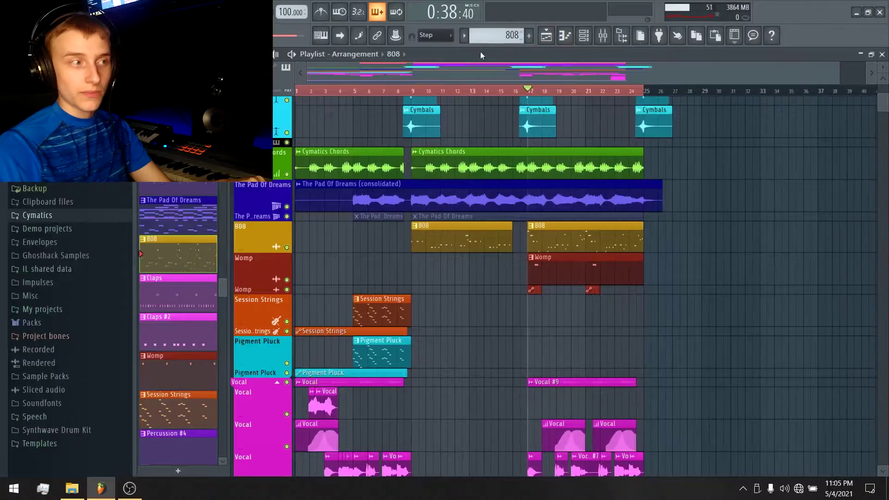
scroll(576, 72, up, 1)
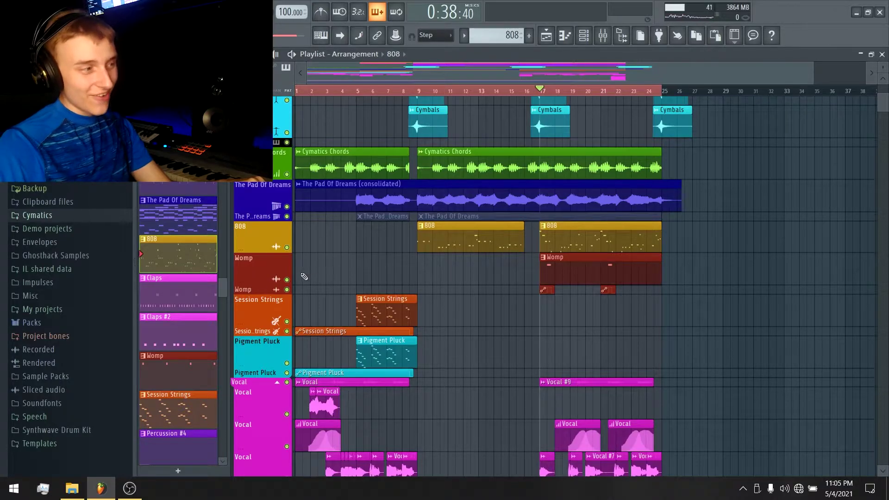
scroll(591, 93, up, 4)
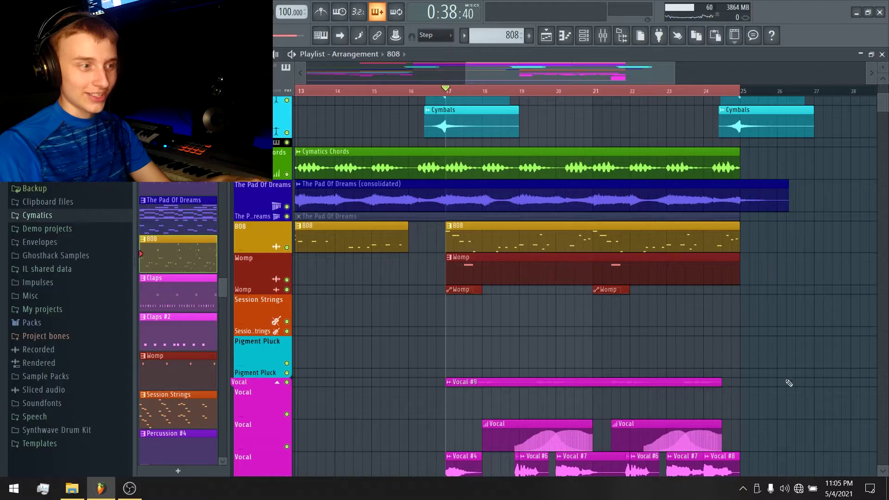
drag(716, 325, 435, 253)
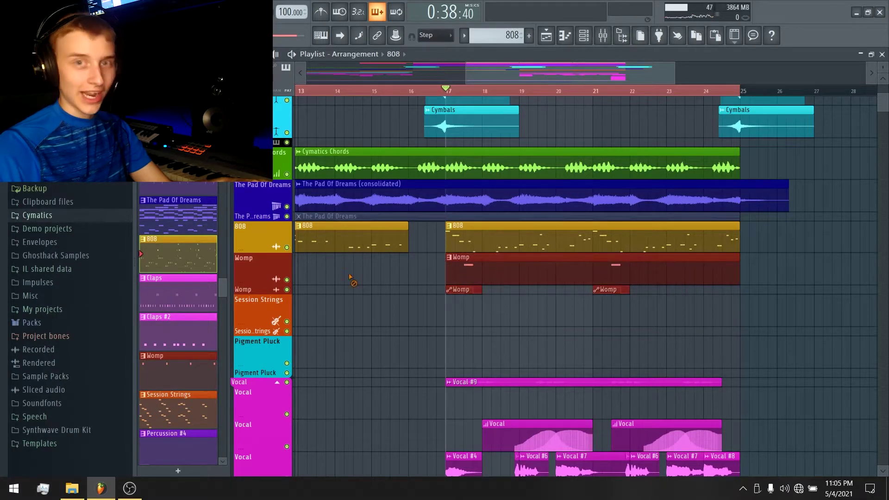
scroll(520, 67, down, 1)
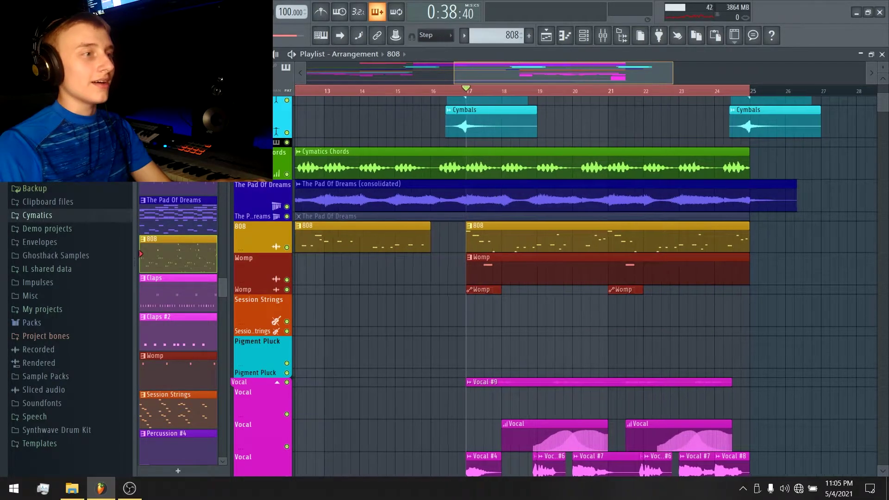
Step: Open the Womp channel's Serum synth from the channel rack and move its window over the playlist to show the whole plugin
click(587, 37)
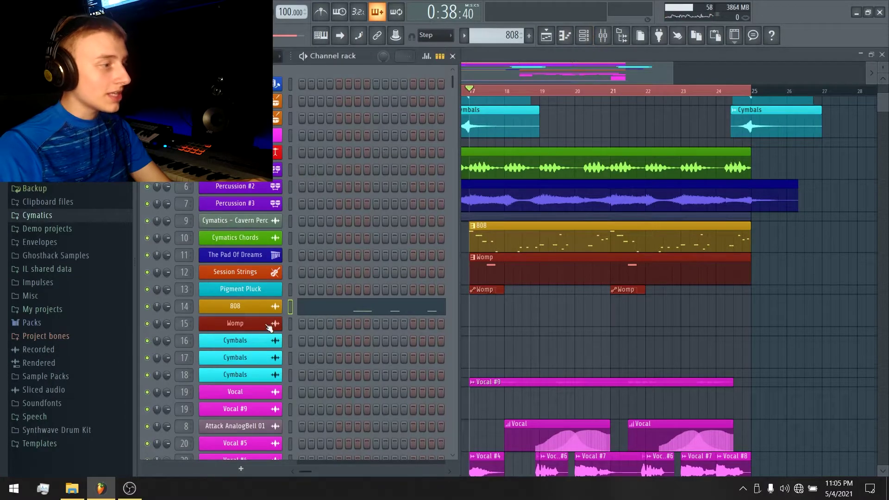
click(235, 323)
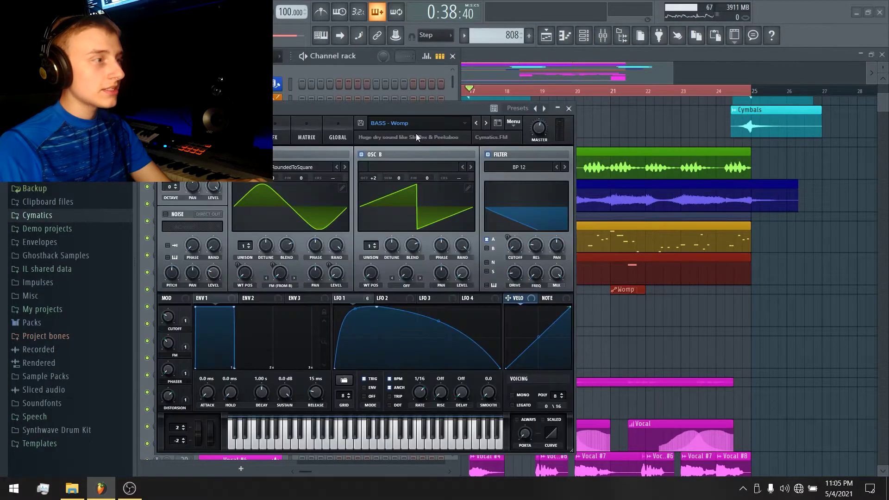
drag(372, 112, 511, 56)
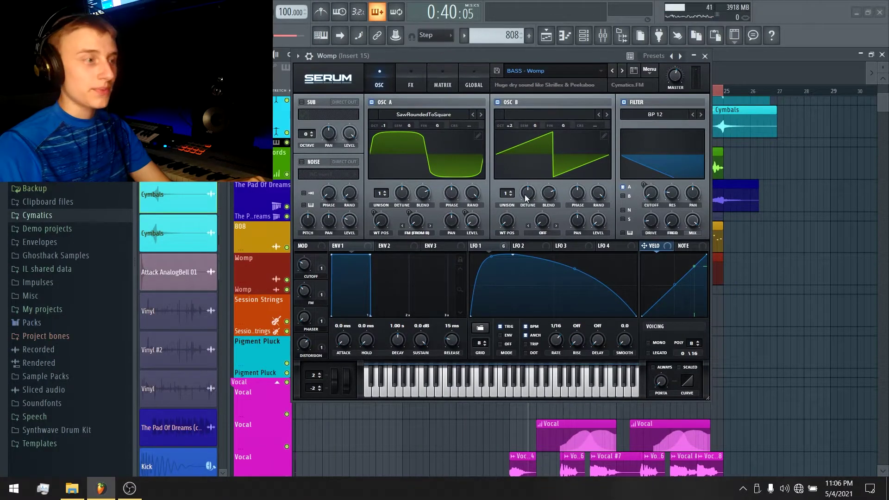
Step: Audition the BASS - Womp preset on Serum's keyboard, playing single notes from the upper-middle range to the lowest octave
click(474, 384)
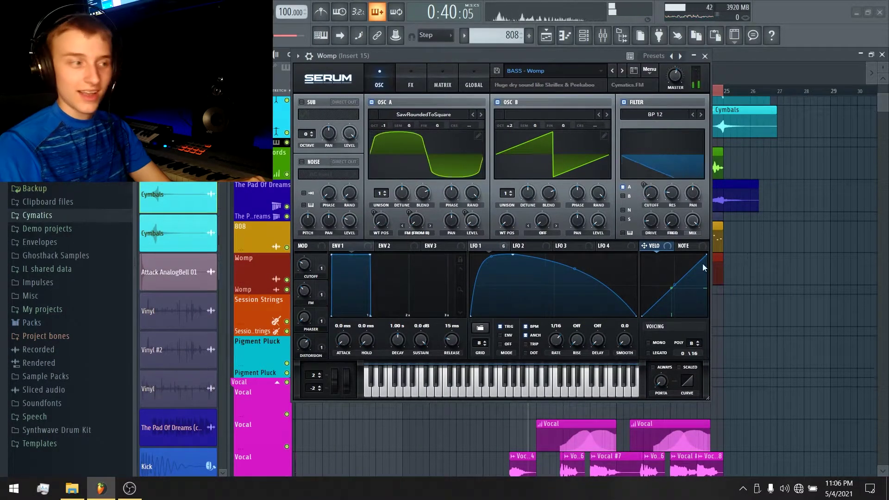
click(559, 392)
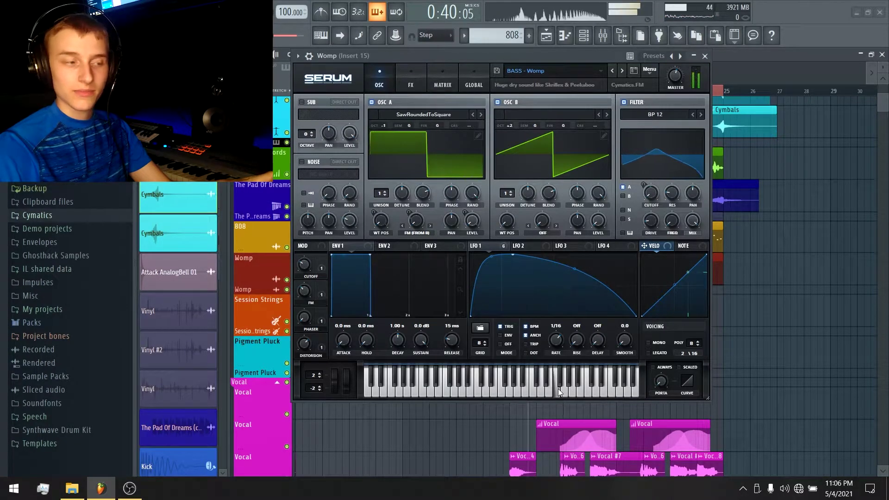
click(511, 393)
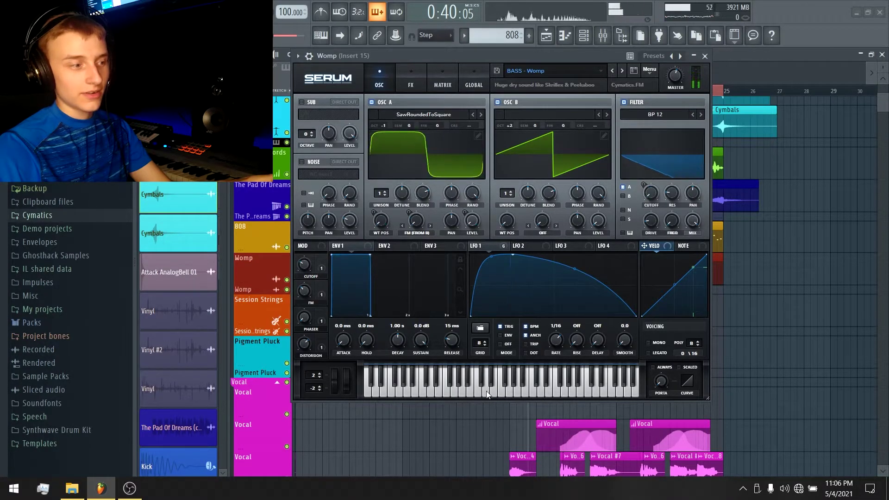
click(463, 389)
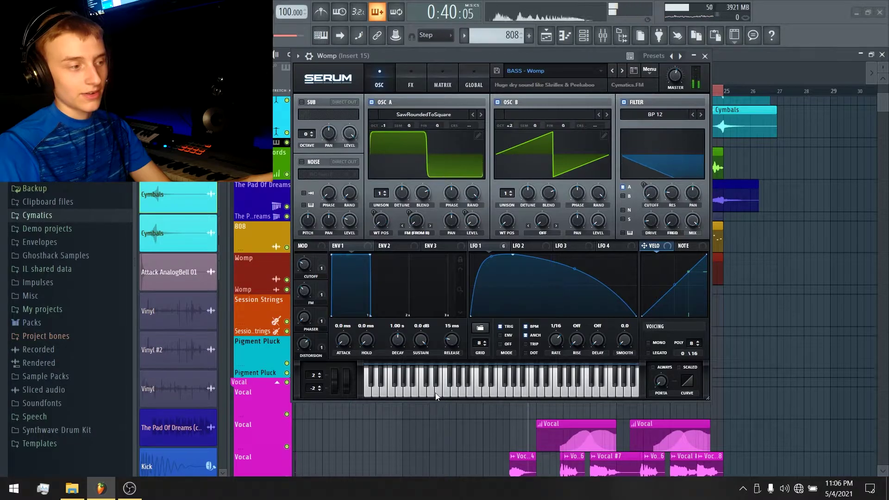
click(405, 392)
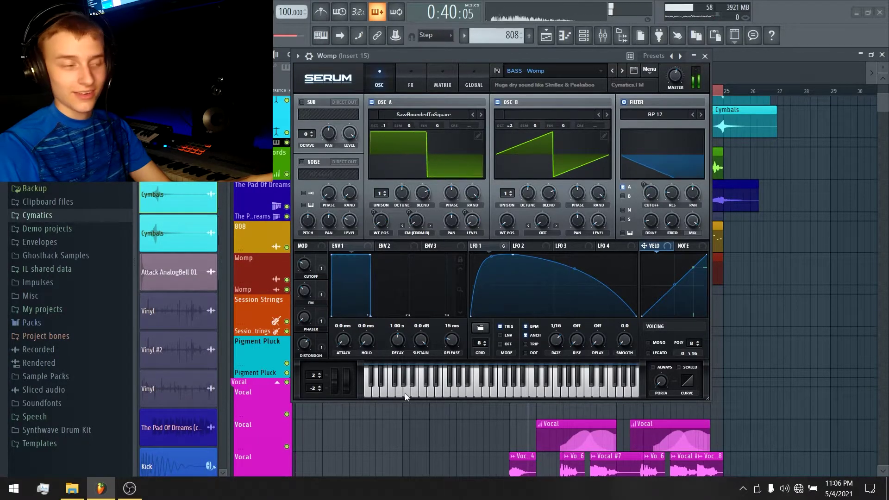
click(388, 395)
click(379, 393)
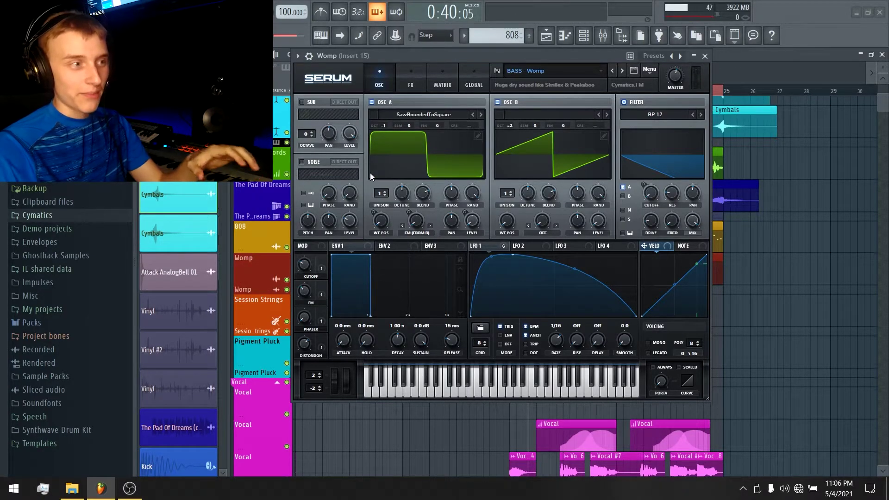
Step: Show the Womp's effect chain on mixer Insert 15, and reopen its Serum synth to examine LFO 1 and audition a low note
key(F9)
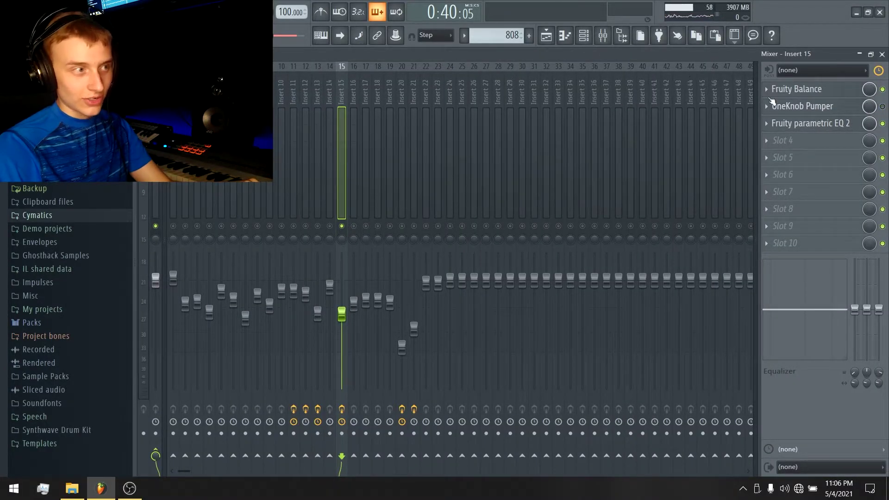
click(585, 36)
click(254, 316)
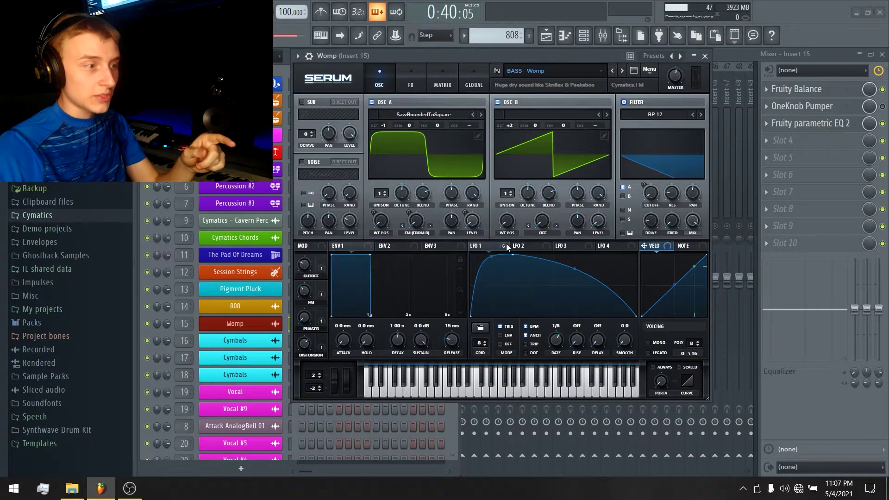
mouse_move(504, 248)
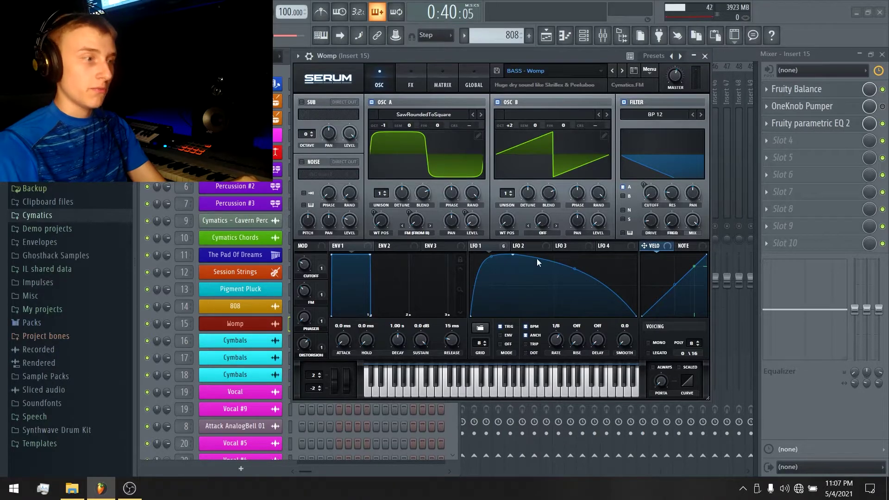
click(439, 388)
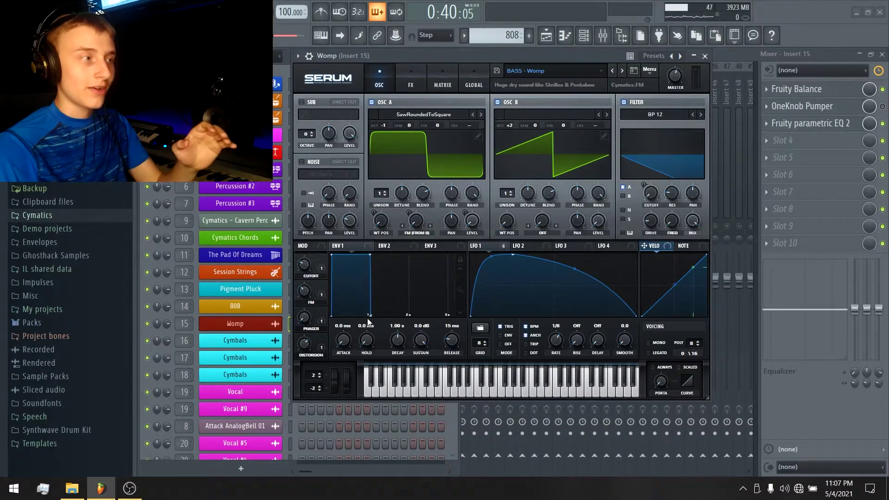
Step: Show the Kick channel's sample waveform, and return to the Womp's Serum synth to play a low note and examine oscillator A
click(240, 83)
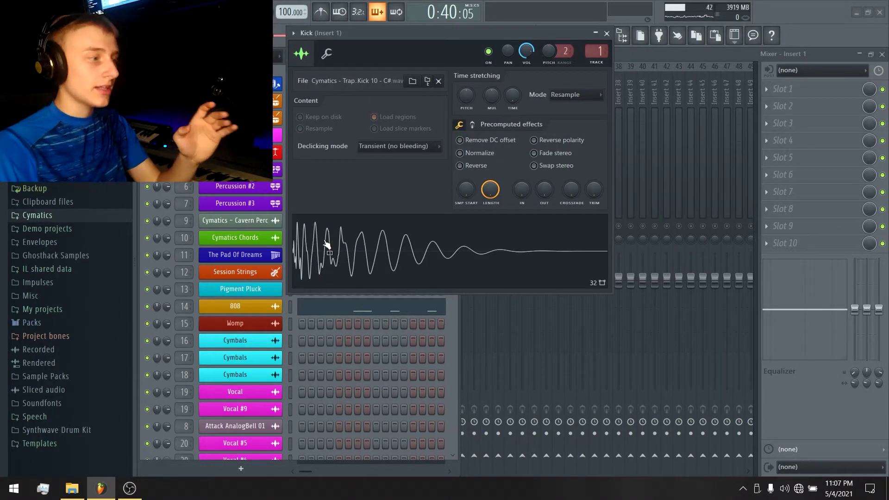
click(259, 327)
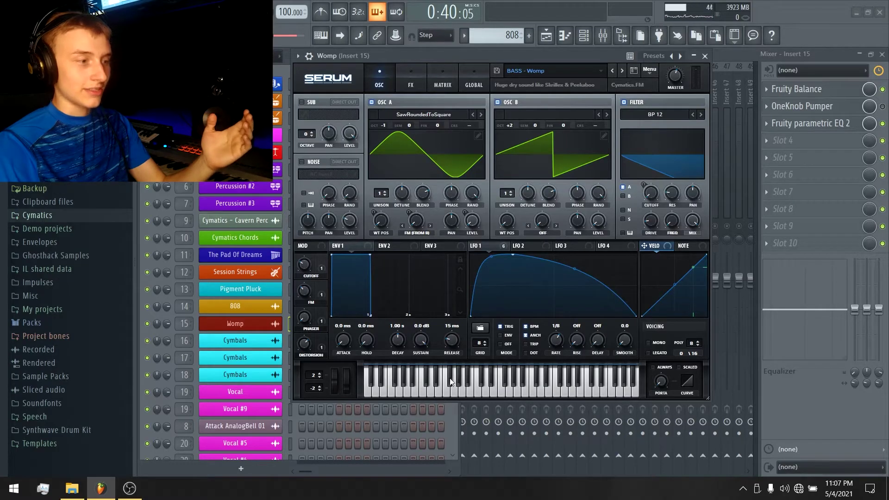
click(424, 395)
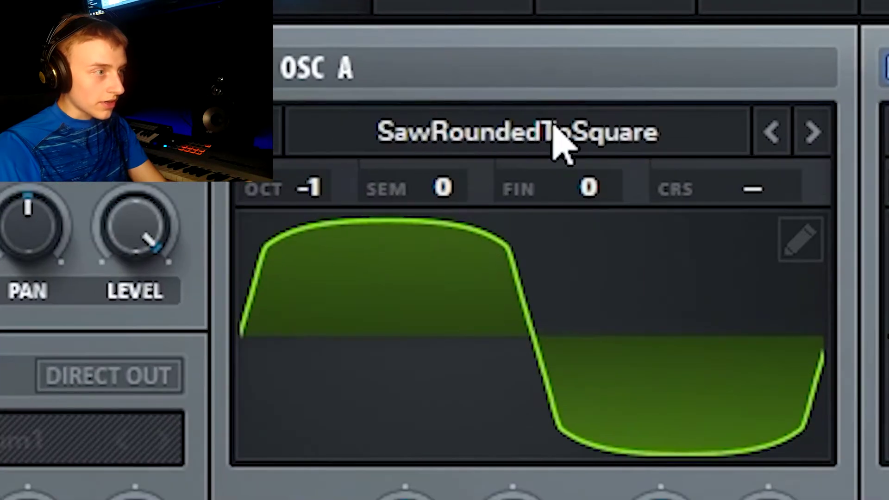
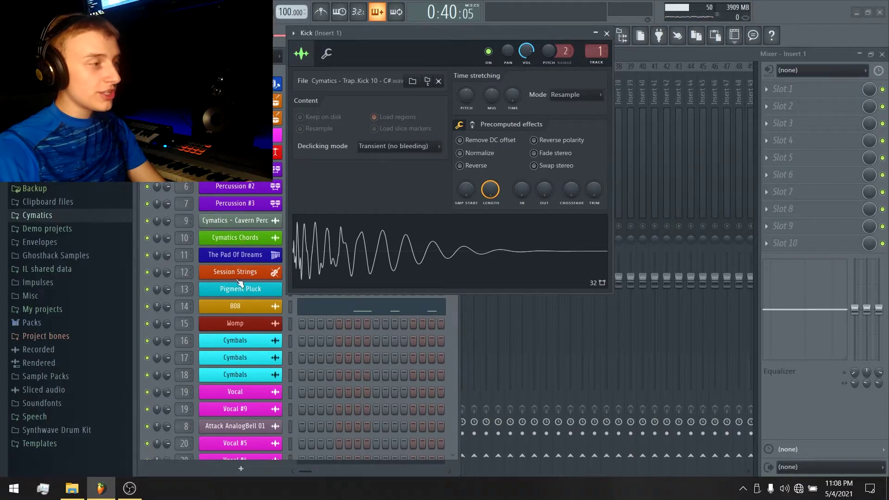
Step: Reopen the Womp's Serum synth, play a note on its keyboard, and re-enable OneKnob Pumper on mixer Insert 15
click(247, 322)
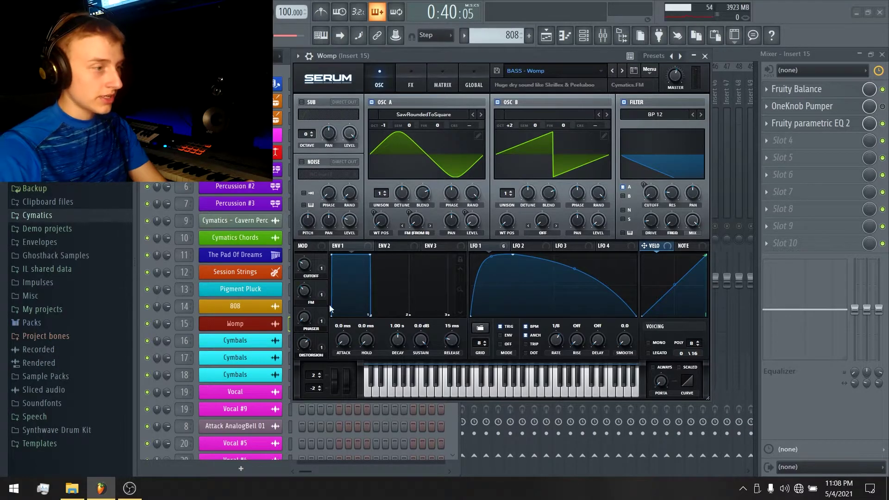
click(413, 393)
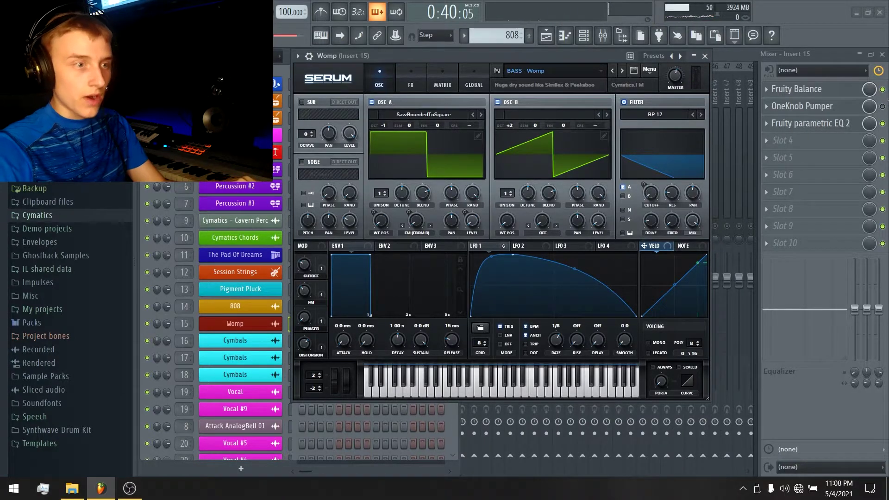
click(883, 107)
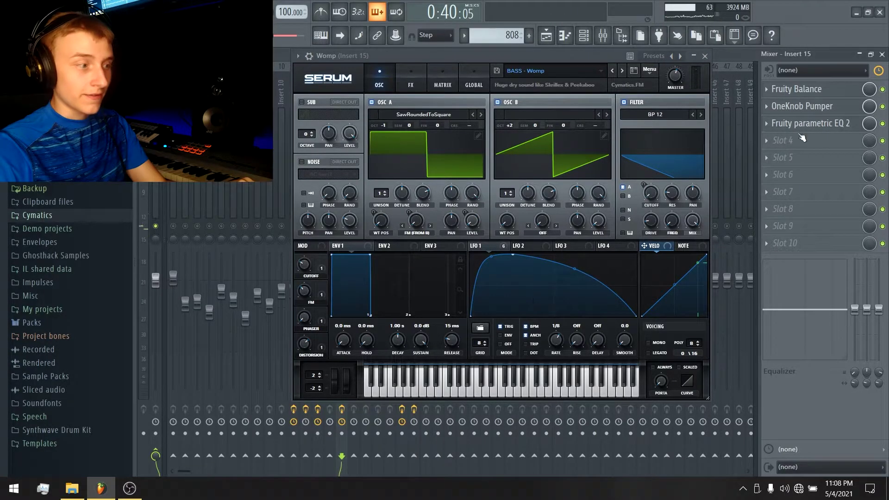
Step: Set the Womp's LFO 1 rate to 1/16 in Serum, playing a note before and a low note after the change
click(438, 380)
drag(559, 345, 560, 341)
click(388, 391)
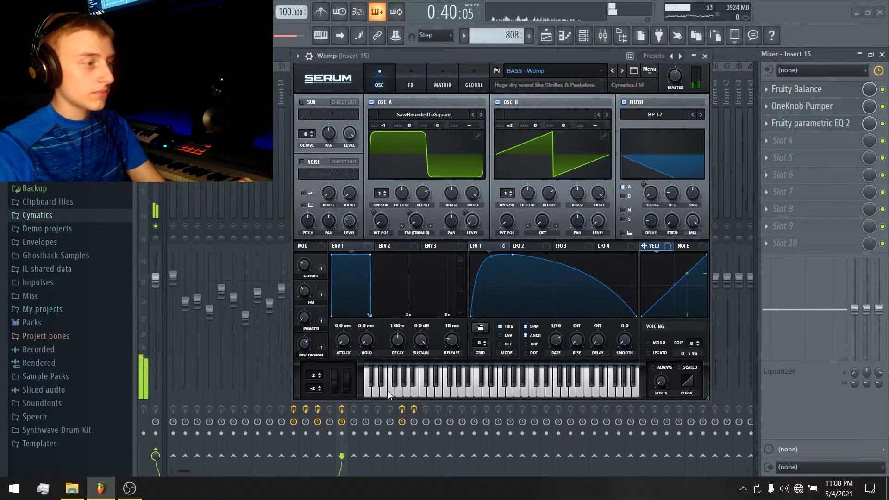
Step: Show the Womp clips in the playlist and play the arrangement into the drop, returning the playhead to bar 17
key(F5)
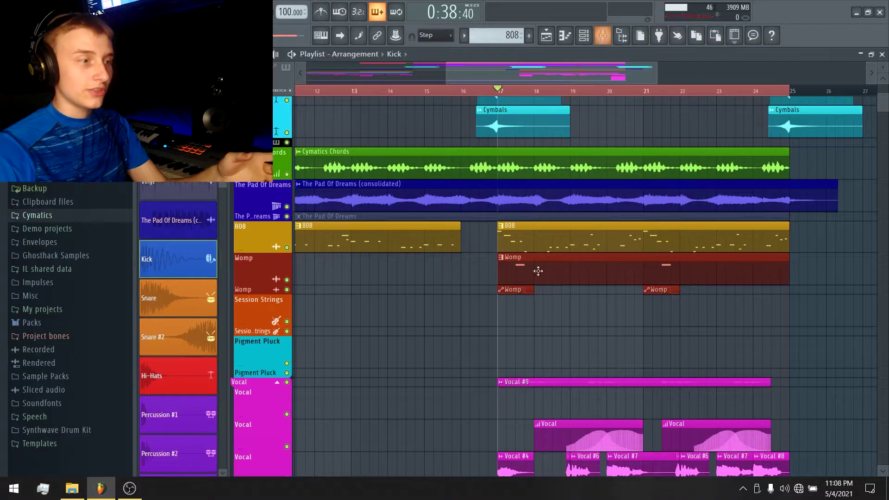
key(F9)
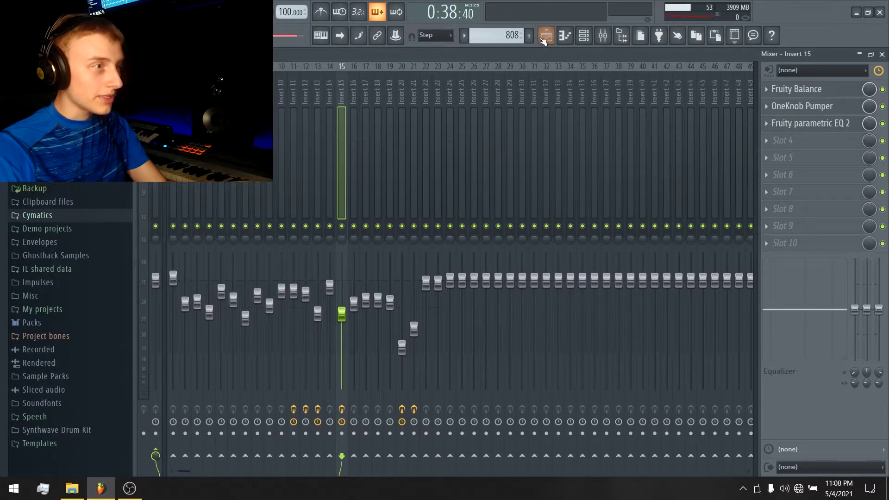
click(545, 40)
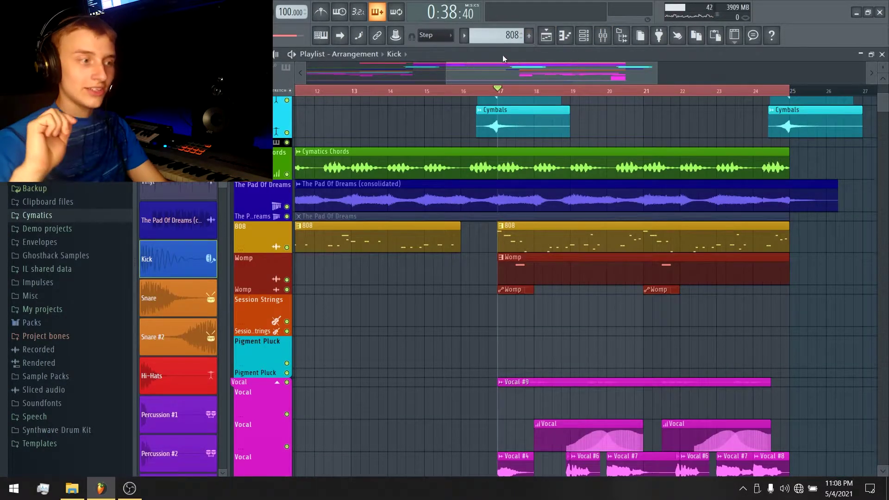
click(463, 92)
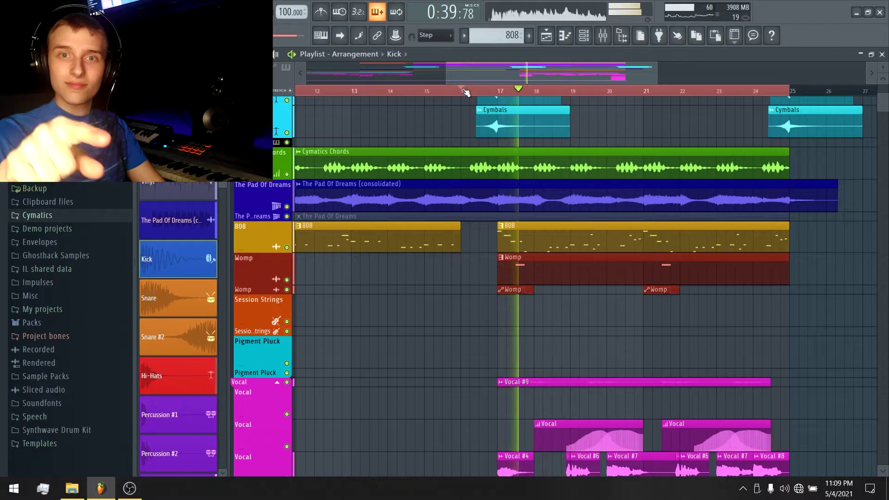
key(space)
click(498, 91)
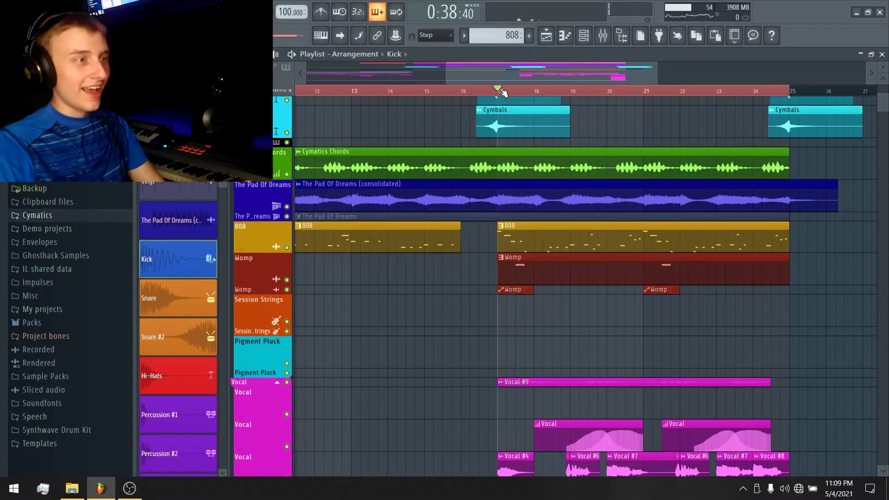
Step: Play the full mix around the drop from the mixer view to hear the Womp on Insert 15 in context
click(603, 36)
key(space)
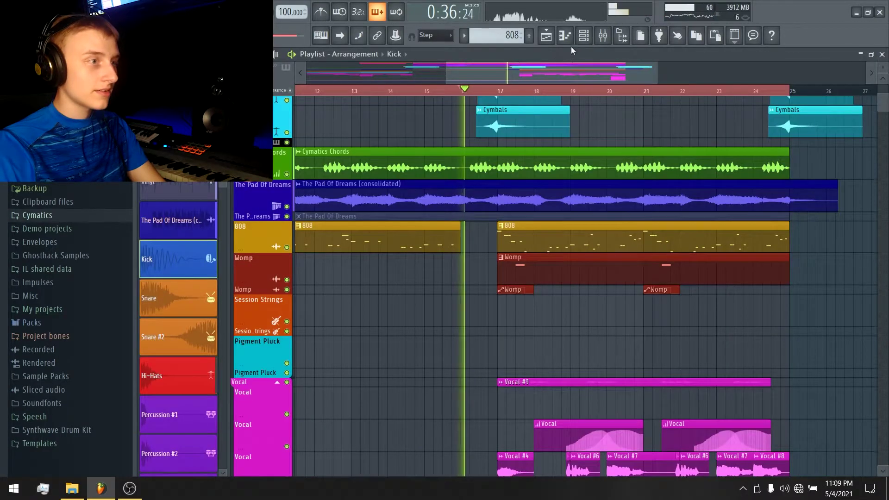
click(603, 36)
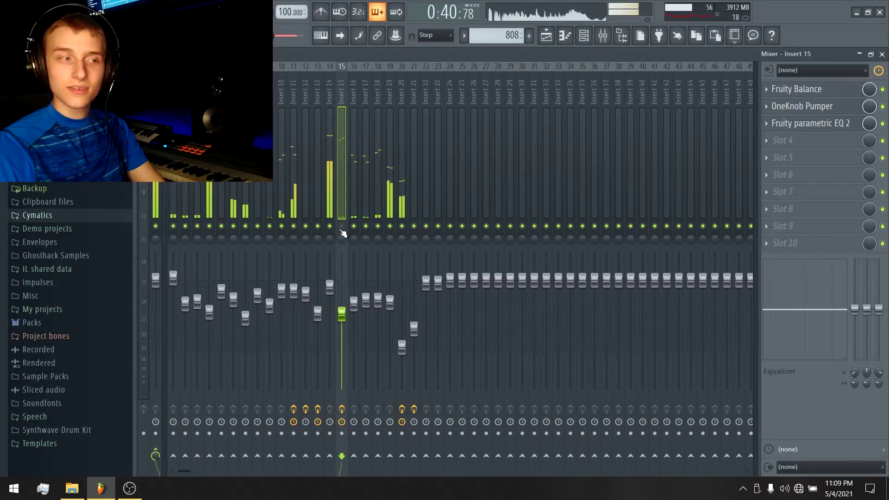
key(space)
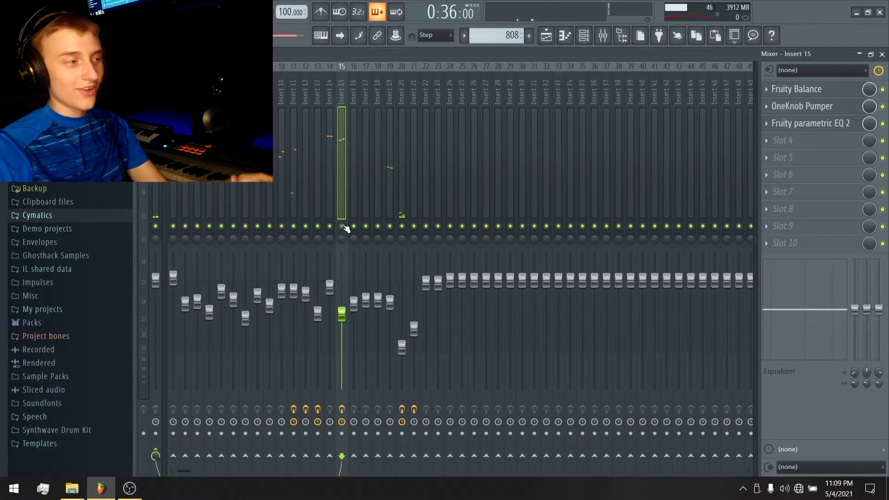
key(space)
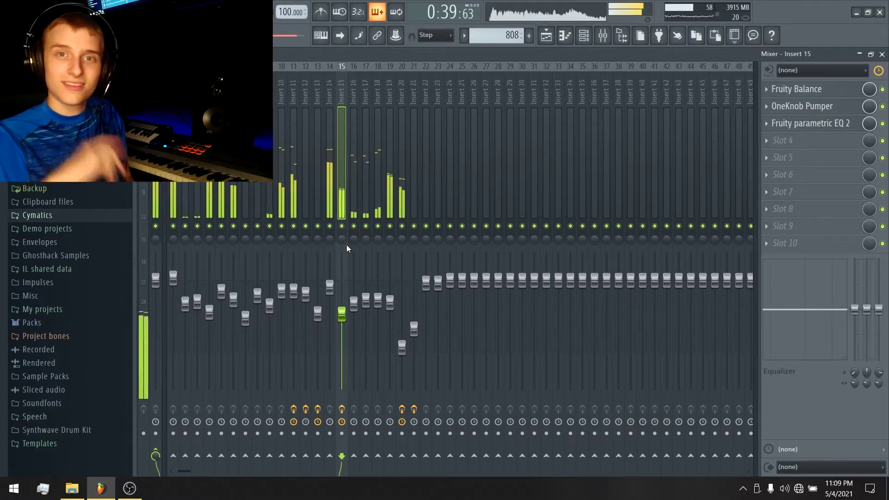
key(space)
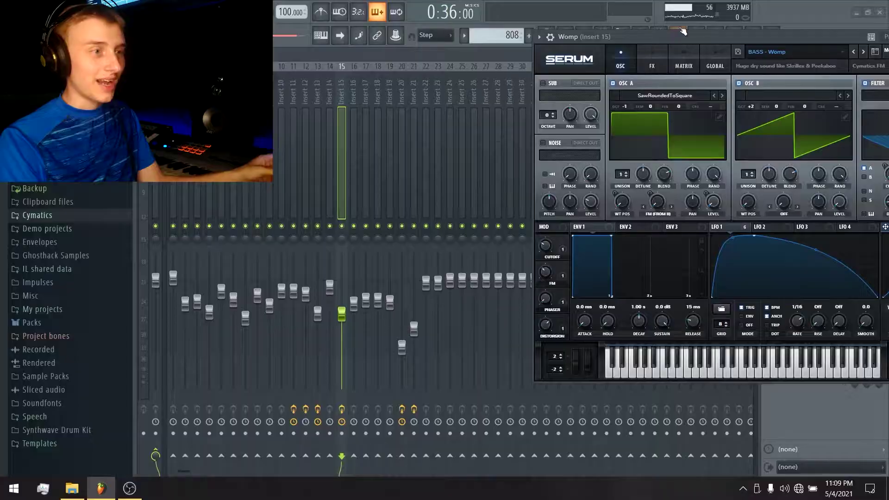
Step: Bring the Womp's whole Serum window into view, close it, and select the Womp channel in the channel rack
drag(611, 40, 360, 47)
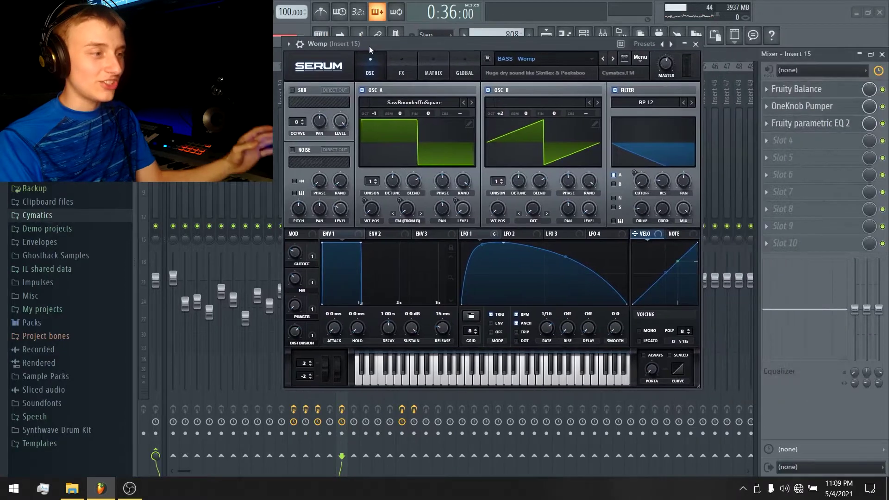
click(696, 45)
click(554, 37)
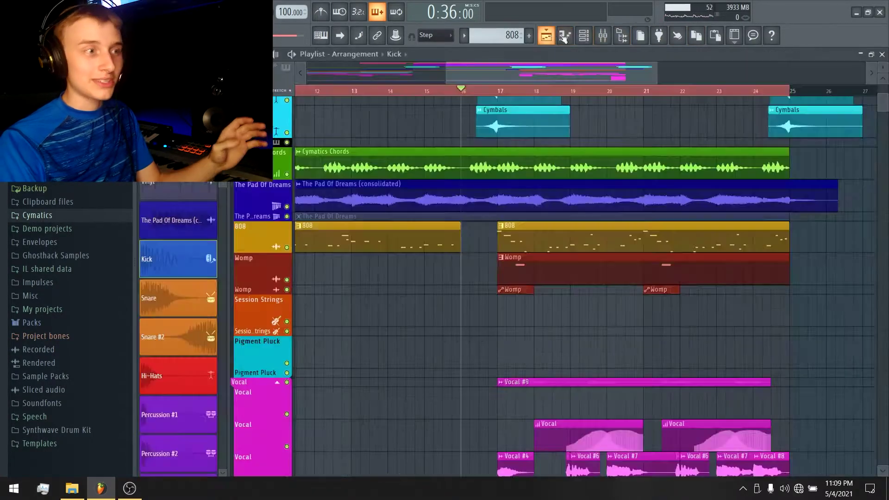
click(584, 35)
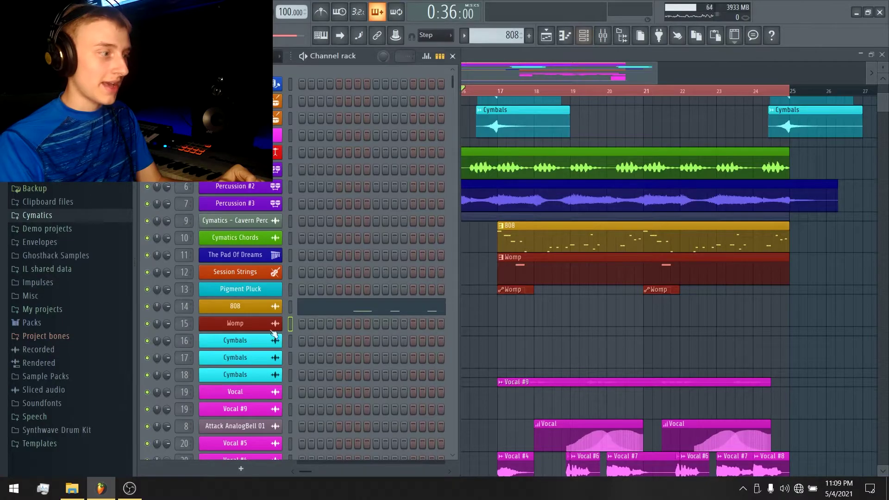
click(243, 329)
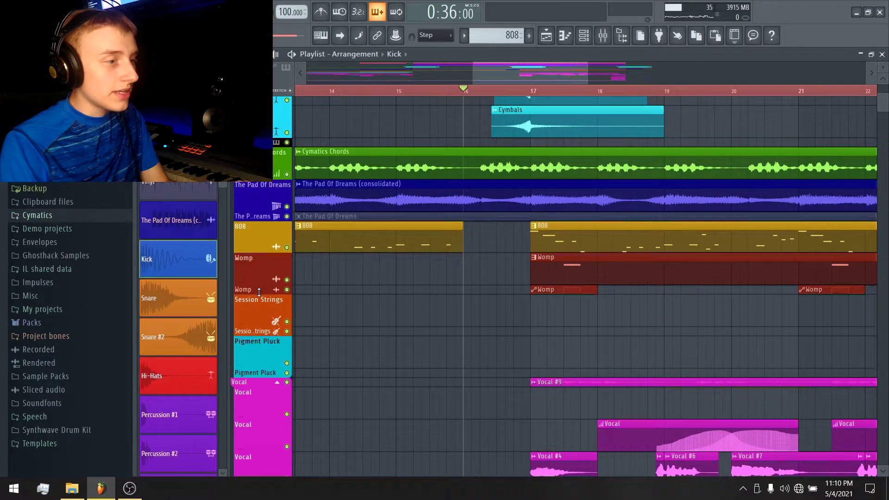
Step: Enlarge the Womp automation track in the playlist to show its clip's curve, and place the playhead at bar 17
drag(258, 292, 279, 366)
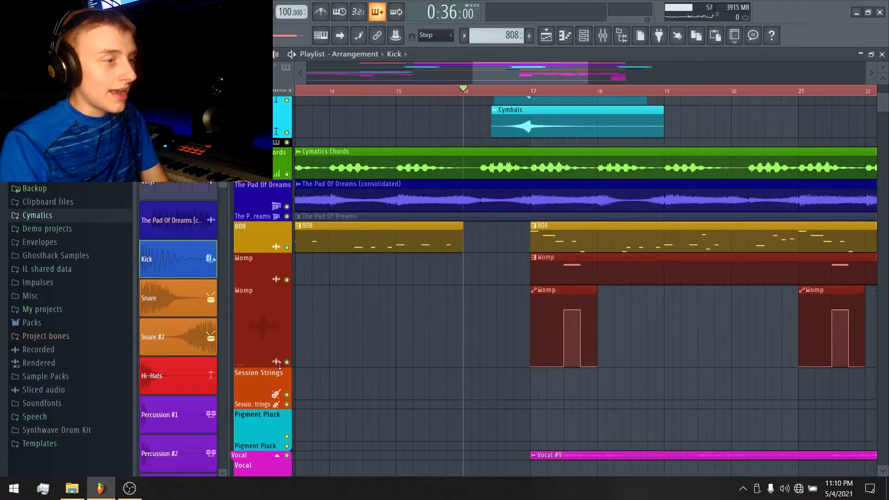
drag(546, 72, 526, 83)
click(392, 92)
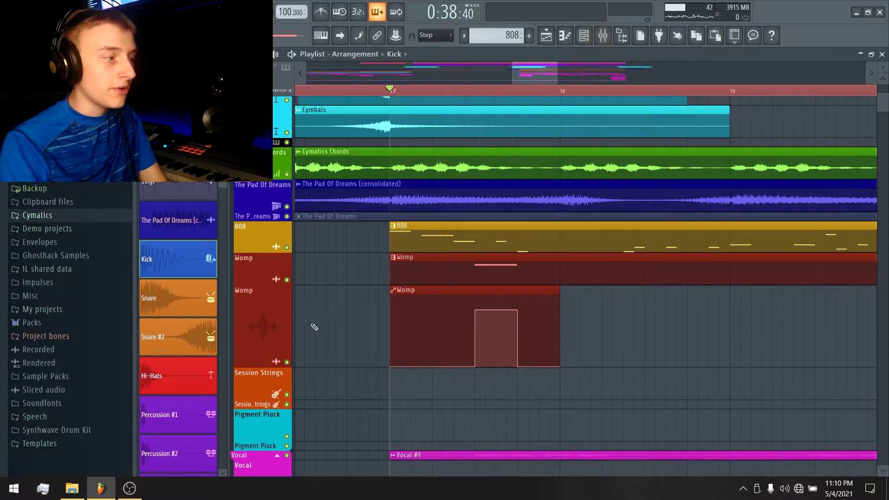
Step: Mute the Womp automation track, disable Fruity Balance on Insert 15, and play the drop from bar 17
click(287, 362)
click(603, 35)
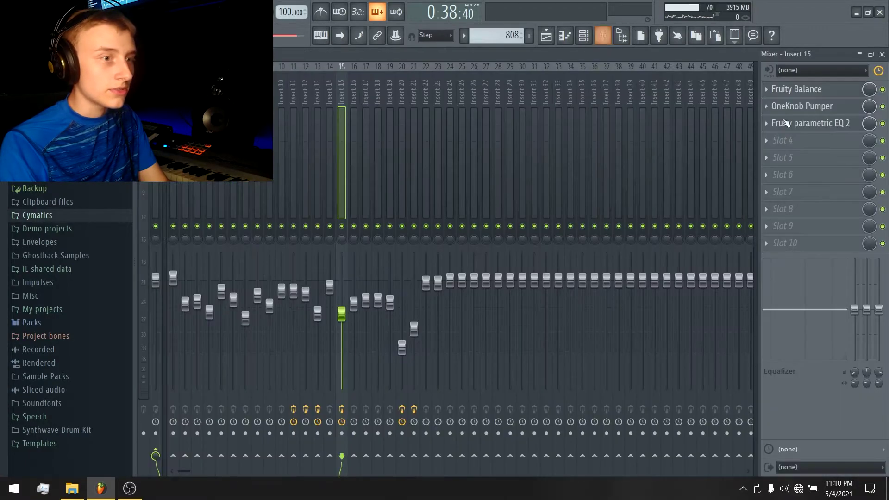
key(space)
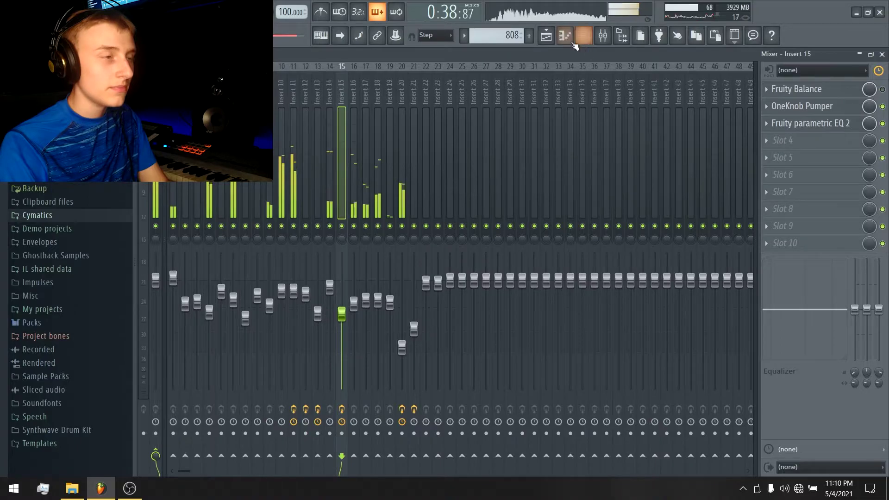
click(547, 35)
key(space)
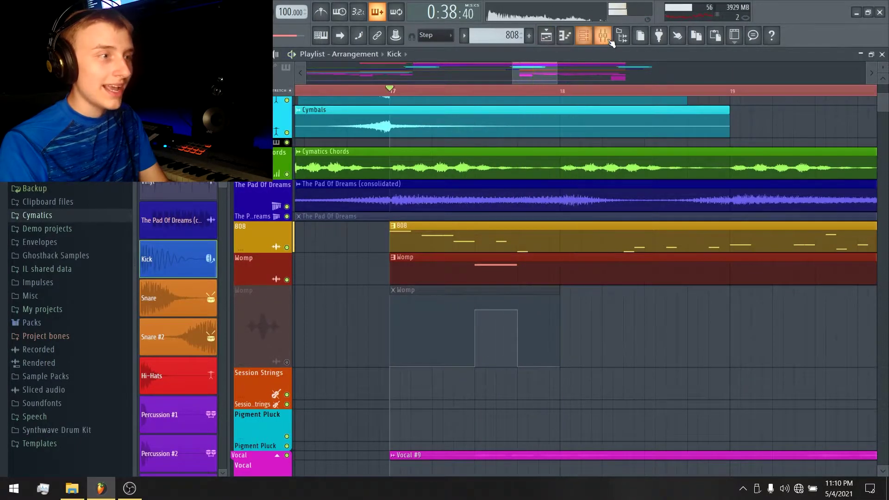
Step: Solo mixer Insert 15 and audition the Womp by itself with its automation track still muted
click(603, 35)
key(space)
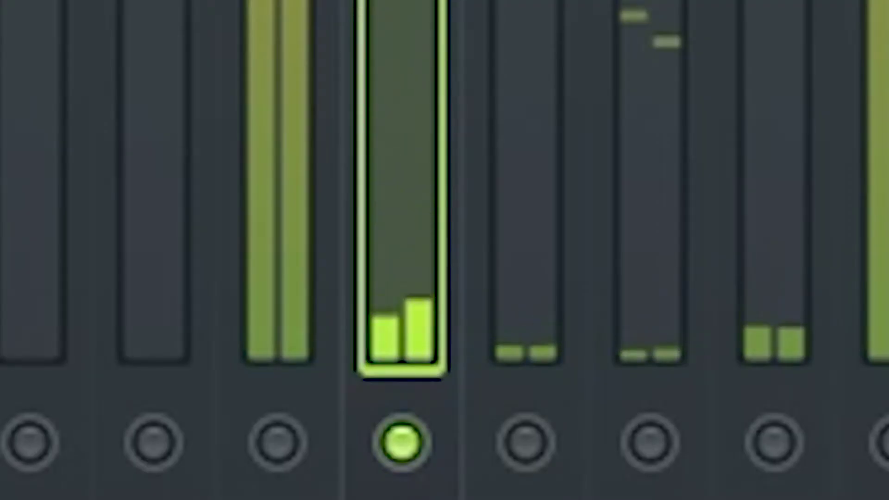
key(space)
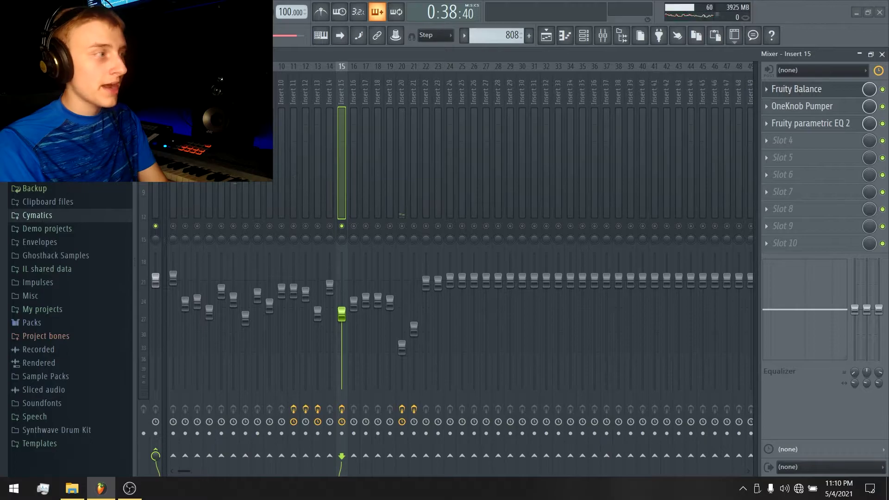
Step: Show the Womp's Fruity Balance settings beside the playlist and toggle the Womp automation track until it is unmuted
drag(438, 103, 607, 100)
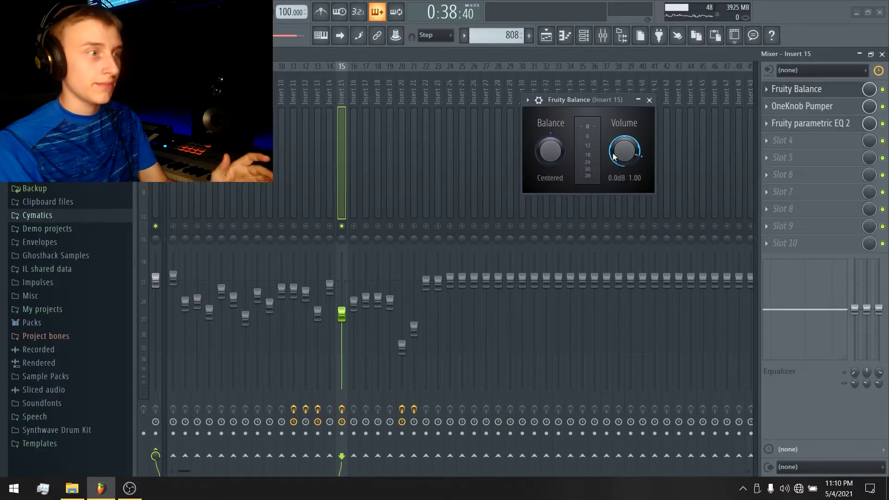
click(547, 35)
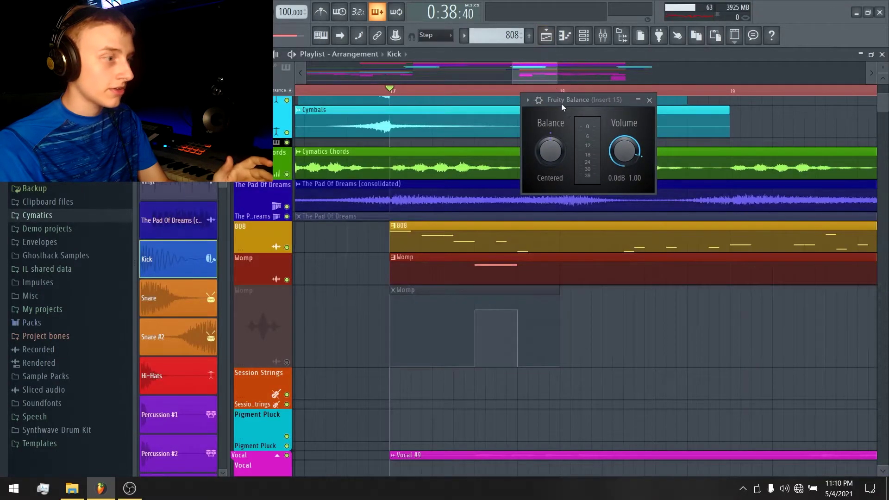
click(287, 362)
click(287, 362)
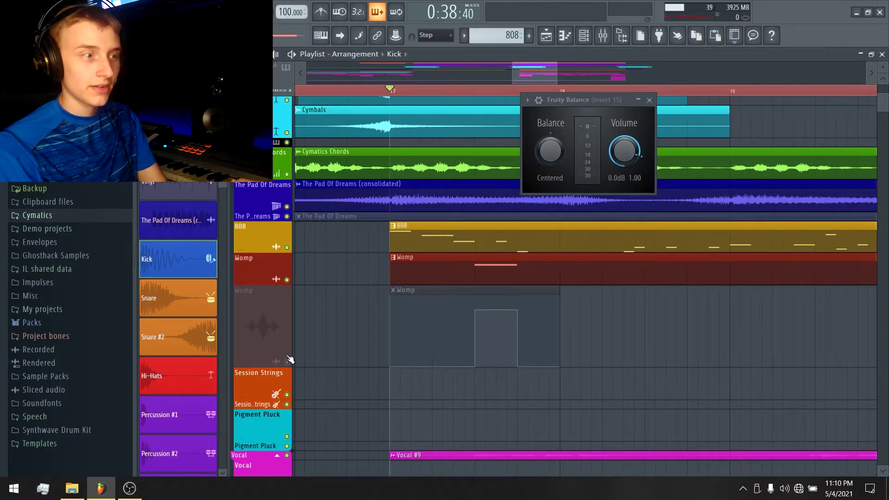
click(288, 361)
Step: Pull the Womp automation clip's starting point to zero volume and examine its raised section under the Womp note
mouse_move(391, 366)
mouse_down()
mouse_move(392, 310)
mouse_move(380, 359)
mouse_move(387, 370)
mouse_up()
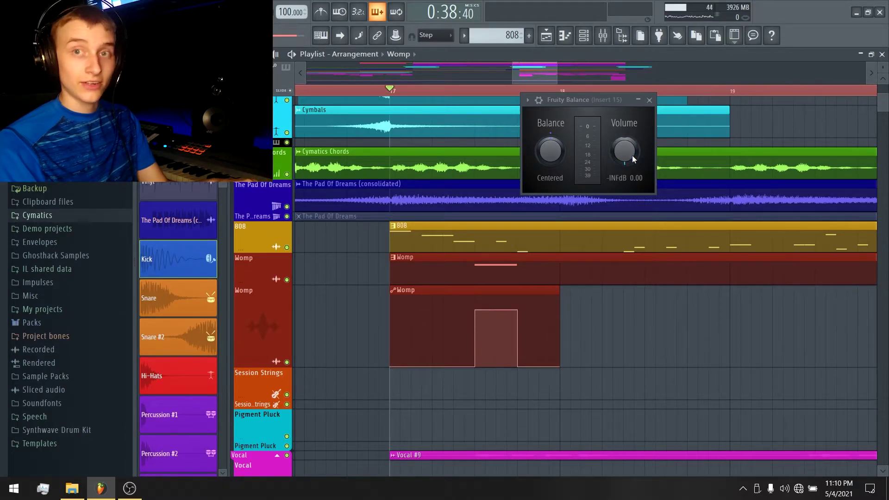
mouse_move(453, 305)
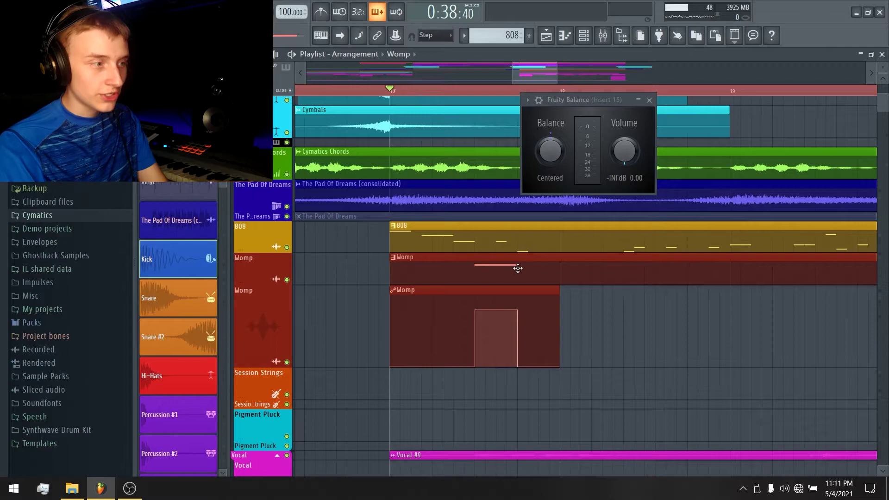
mouse_move(483, 316)
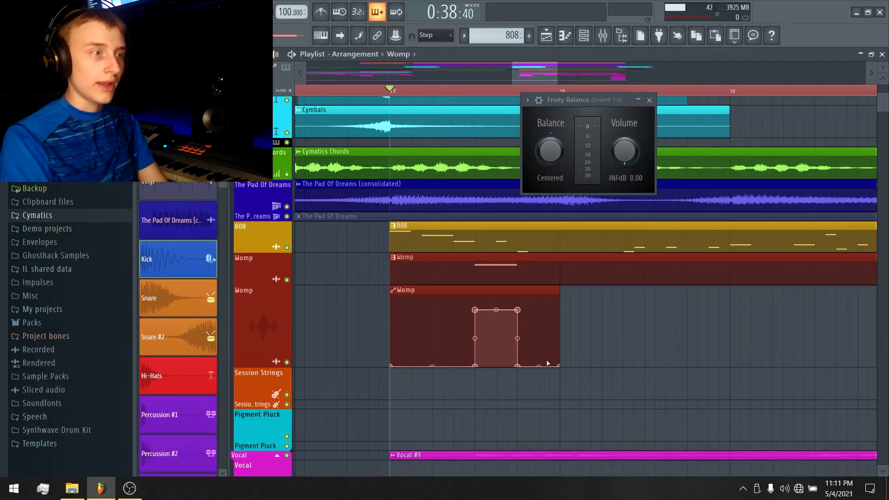
Step: Unsolo Insert 15 in the mixer and return to the playlist's Womp automation clip
click(605, 39)
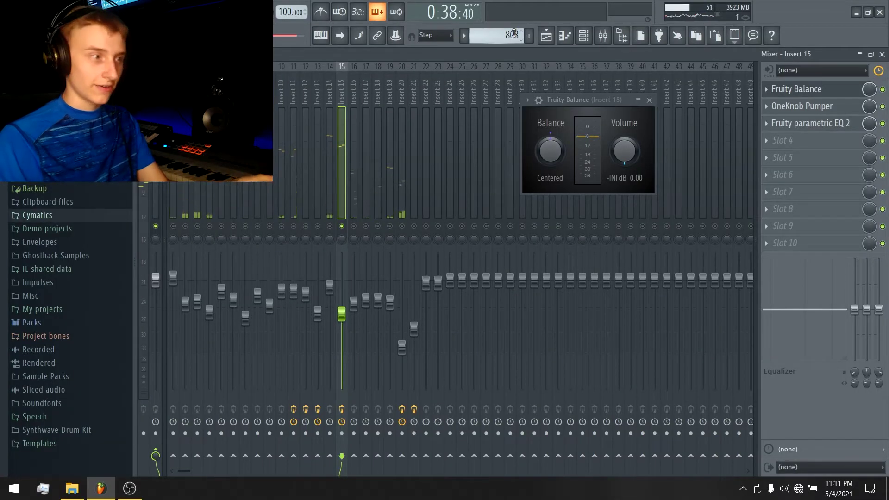
right_click(342, 226)
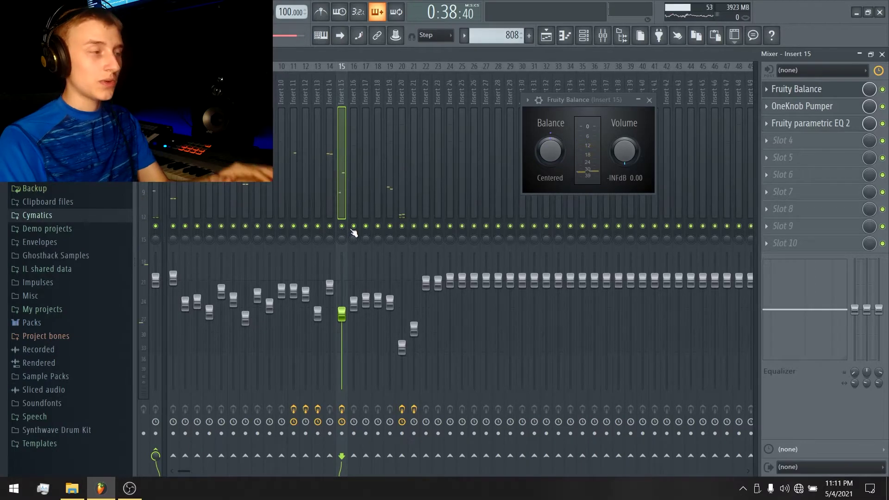
key(F9)
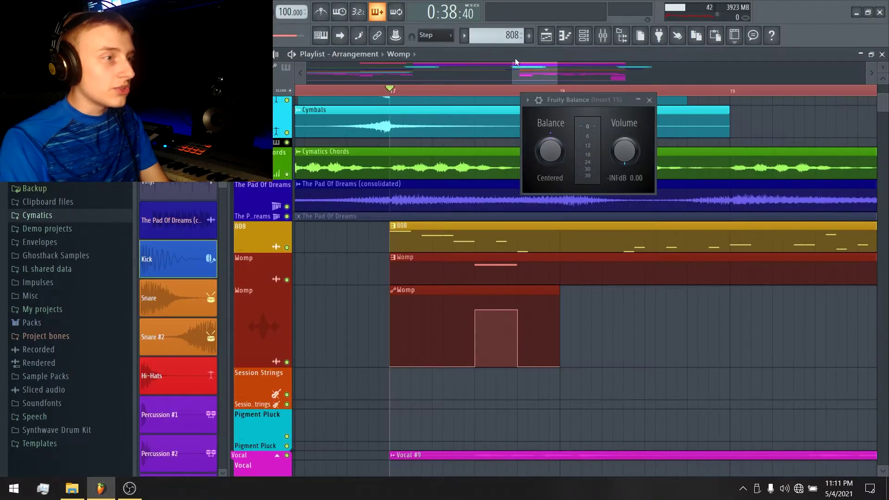
Step: Close the Fruity Balance window and play the full mix from bar 17, following the Womp automation in the playlist
click(602, 36)
click(650, 100)
key(space)
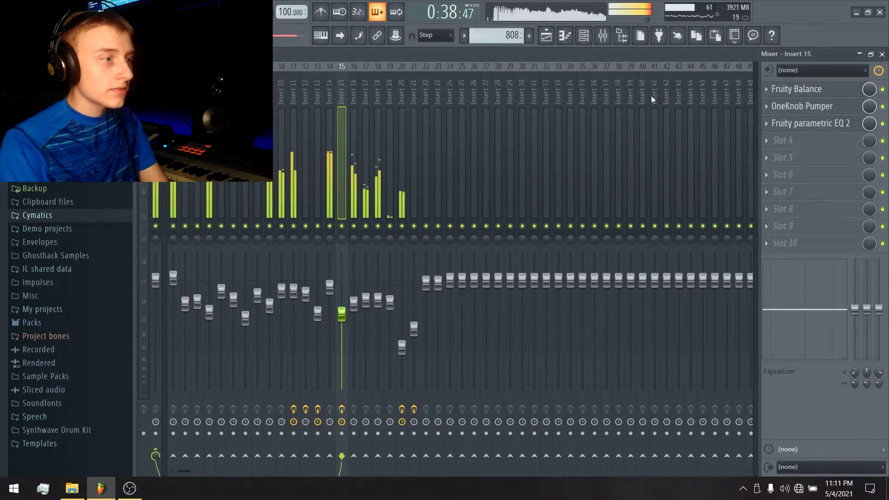
click(546, 35)
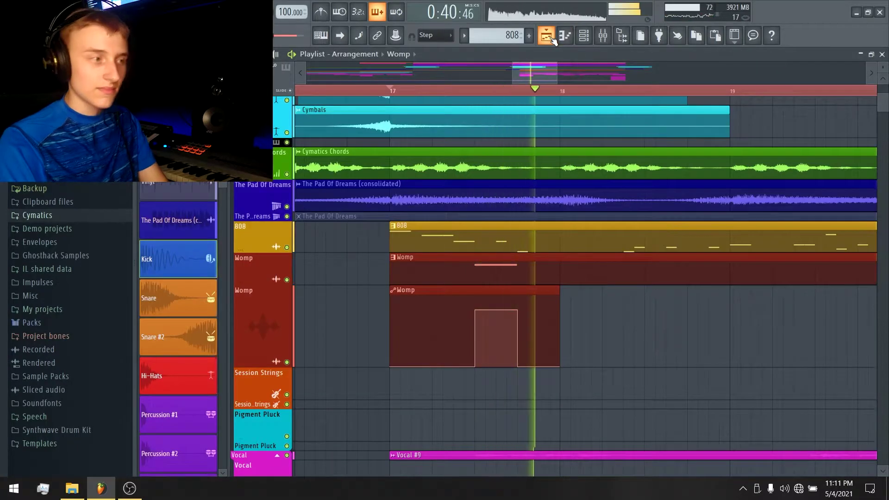
Step: Stop playback and set the playlist start position to bar 5, where the Session Strings and Pigment Pluck clips begin
key(space)
scroll(570, 71, down, 5)
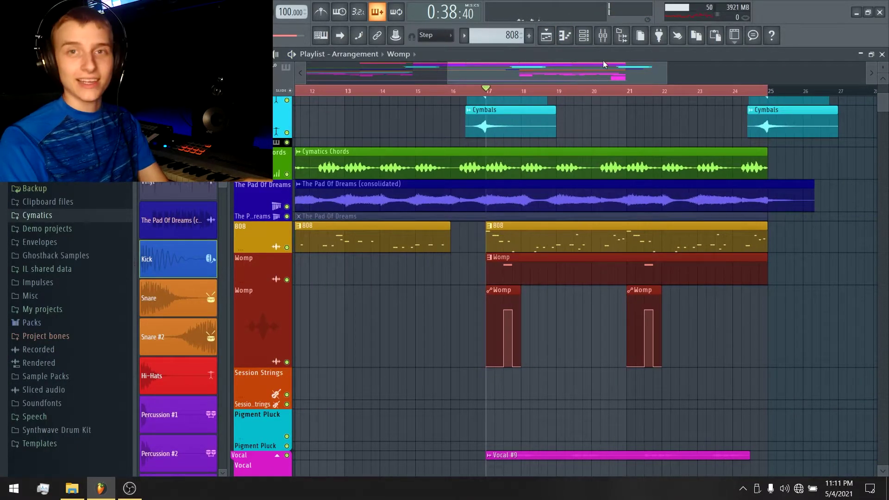
scroll(570, 69, up, 2)
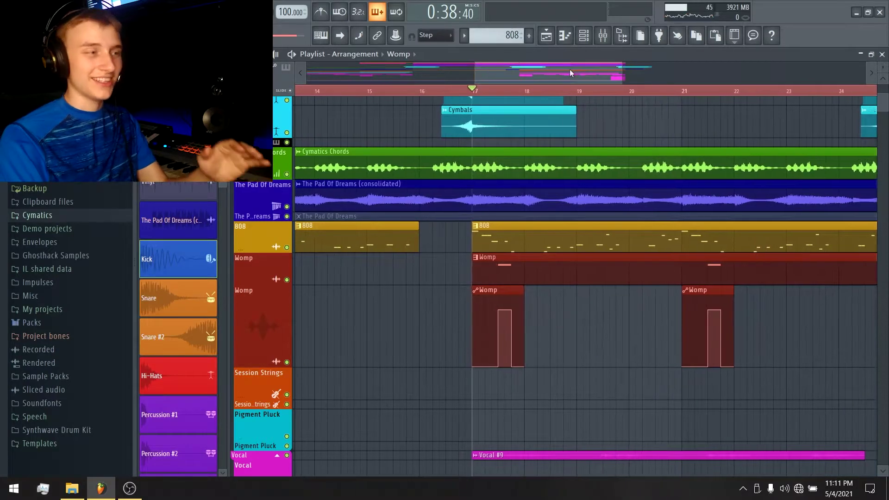
key(space)
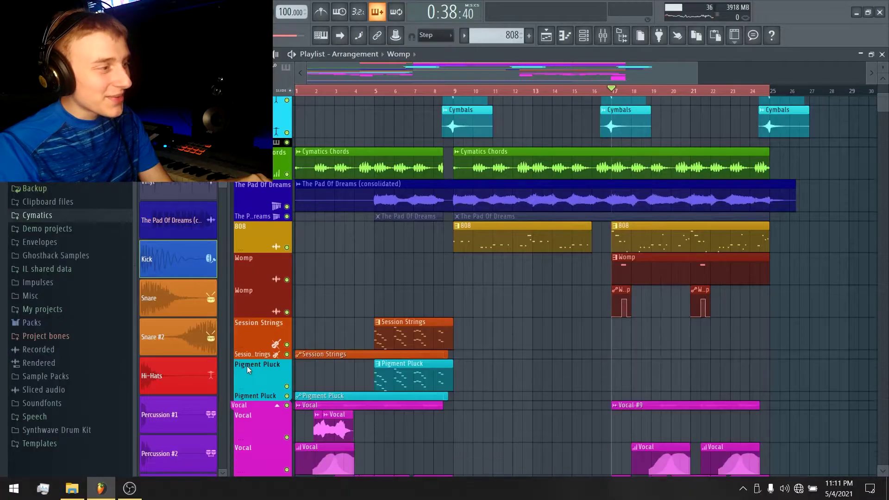
scroll(374, 122, down, 2)
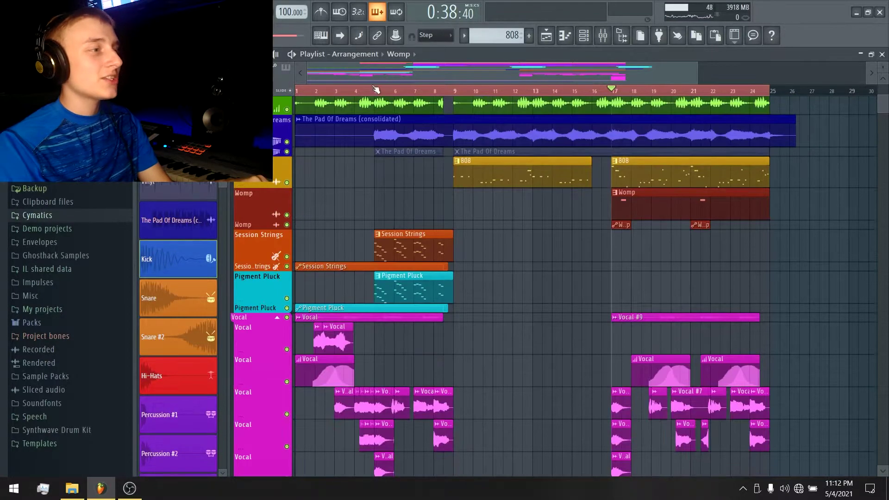
scroll(375, 88, up, 4)
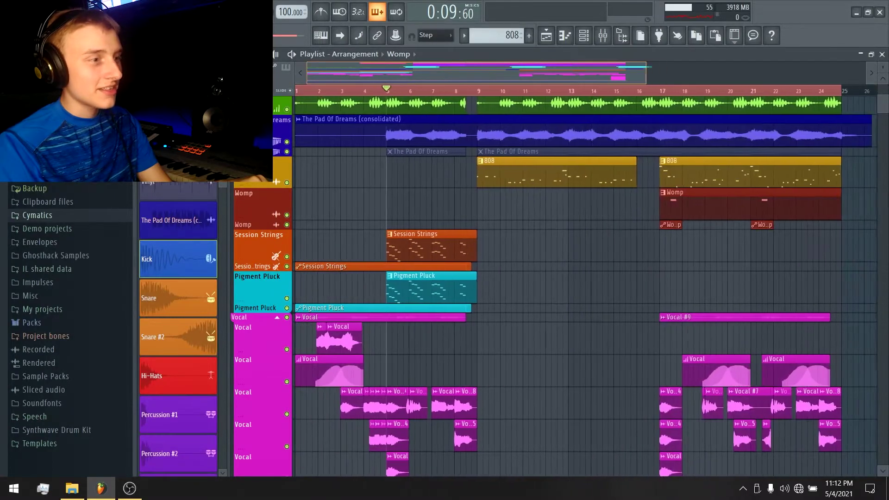
scroll(400, 91, up, 1)
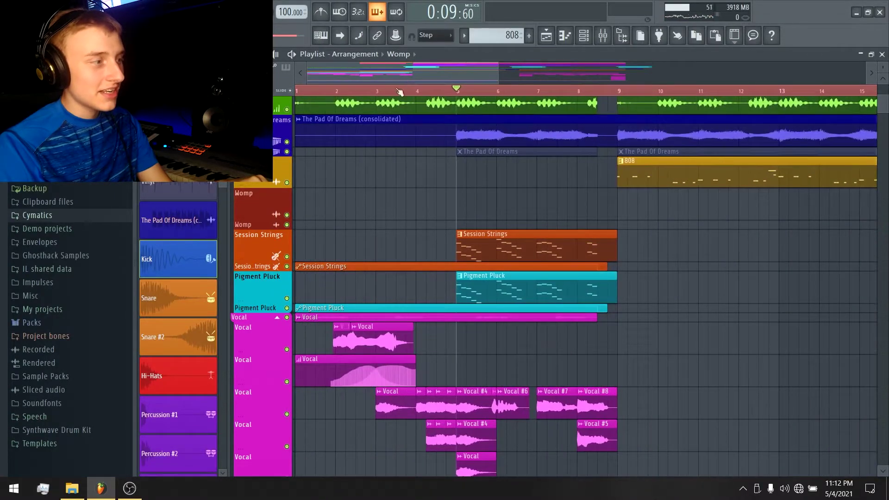
Step: Open the Session Strings instrument from the channel rack, examine its Pizzicato articulation, and move its window clear of the playlist
click(586, 37)
scroll(373, 256, down, 3)
scroll(352, 254, up, 3)
scroll(346, 255, down, 1)
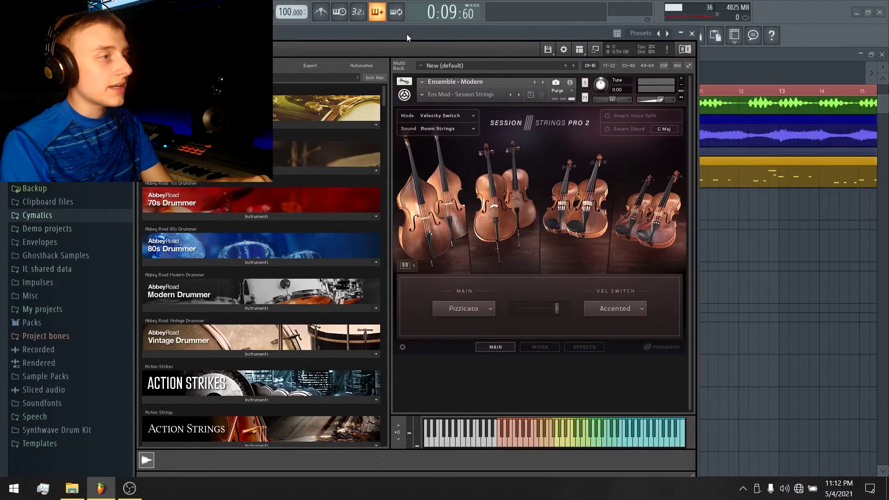
drag(407, 34, 364, 28)
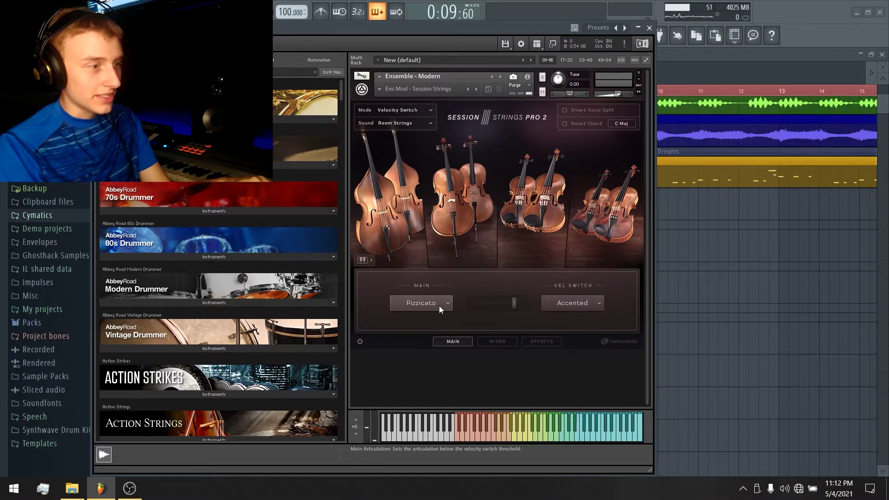
drag(555, 26, 526, 327)
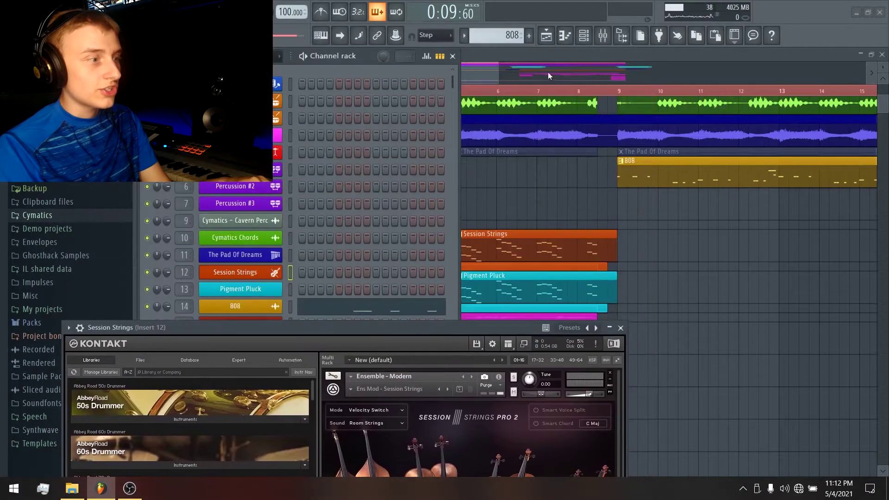
Step: Solo Insert 12 in the mixer, play the Session Strings alone from bar 5, and stop playback
click(549, 76)
scroll(543, 101, up, 3)
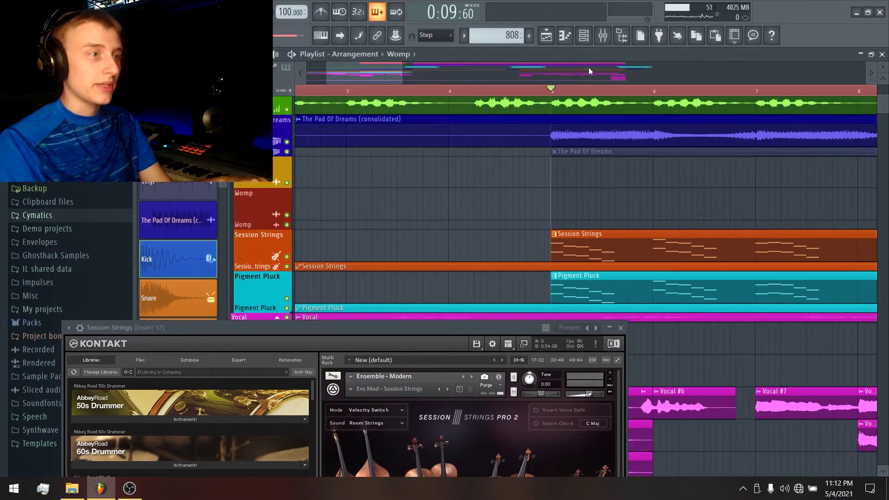
click(604, 36)
drag(380, 329, 380, 378)
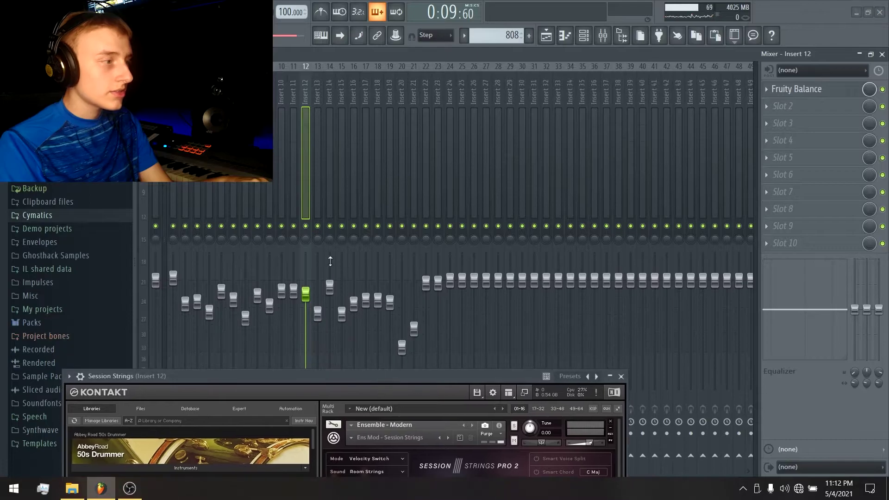
right_click(305, 226)
key(space)
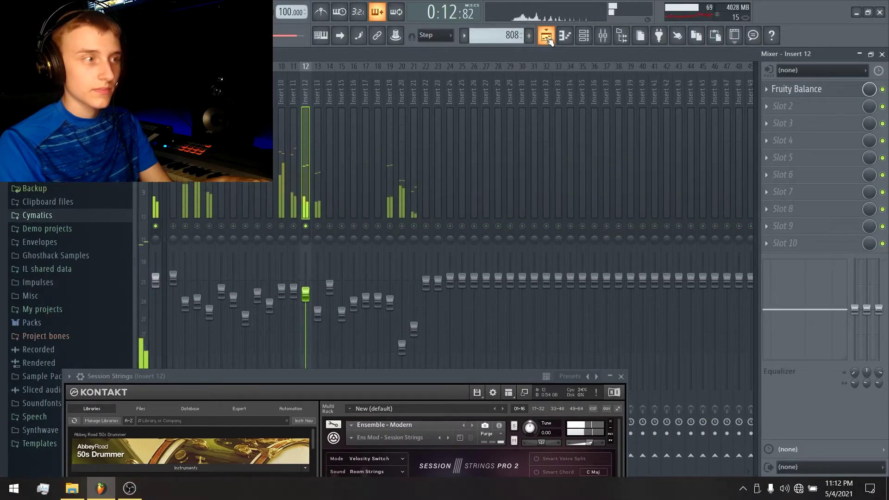
key(space)
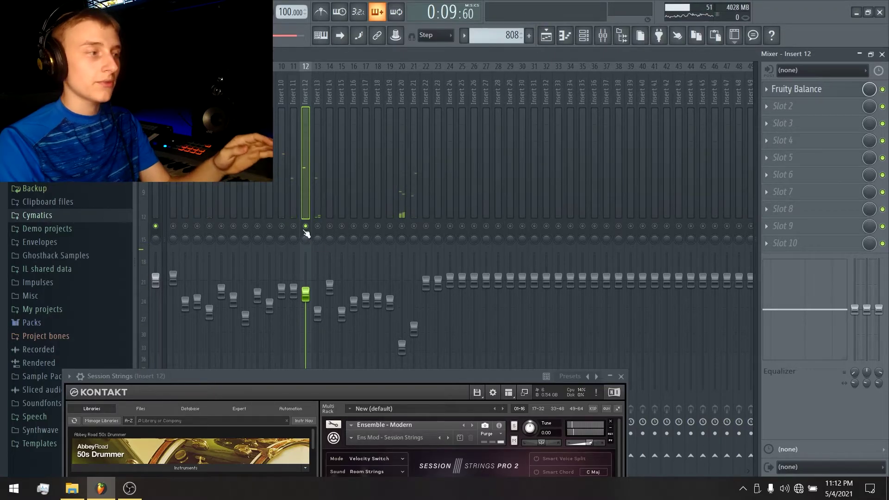
Step: Unsolo Insert 12 and play the full mix from bar 3, following the drum tracks in the playlist
right_click(306, 227)
click(547, 35)
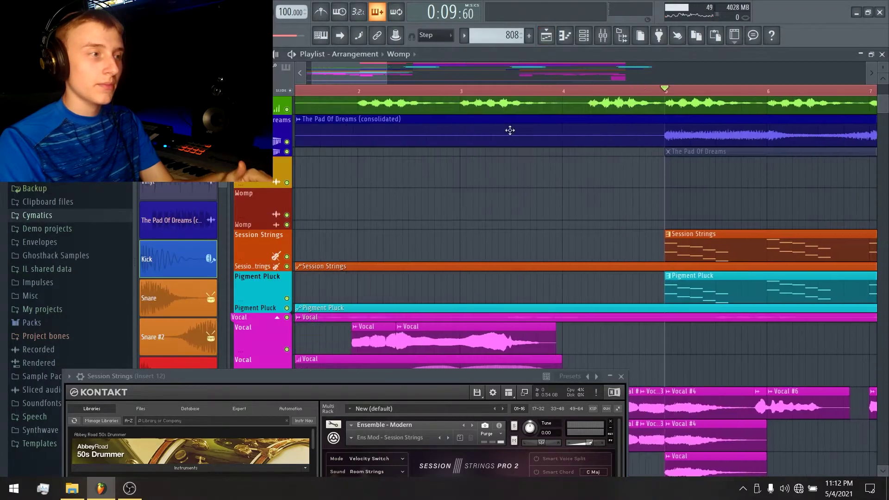
scroll(604, 162, up, 4)
scroll(587, 166, up, 2)
key(space)
scroll(553, 139, down, 1)
scroll(554, 185, down, 2)
scroll(554, 185, down, 3)
scroll(553, 188, up, 3)
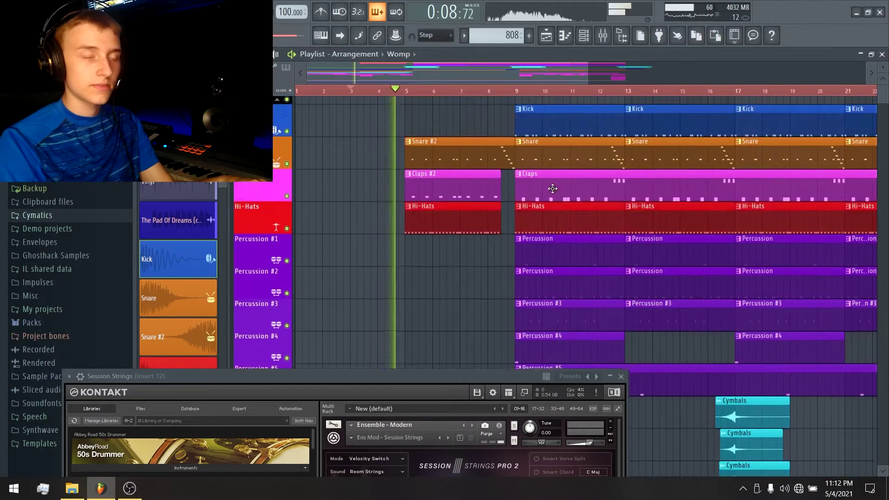
scroll(552, 188, up, 1)
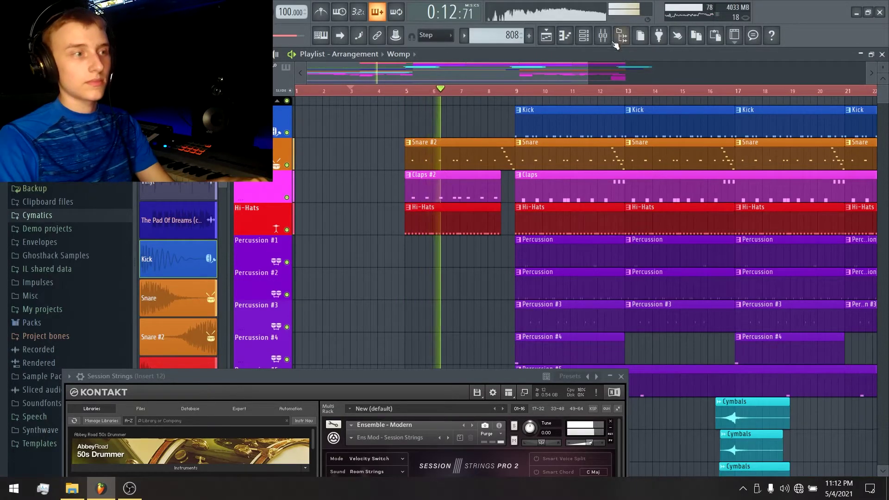
Step: Isolate the strings on Insert 12 during playback, unsolo the track again, and stop the song
key(F9)
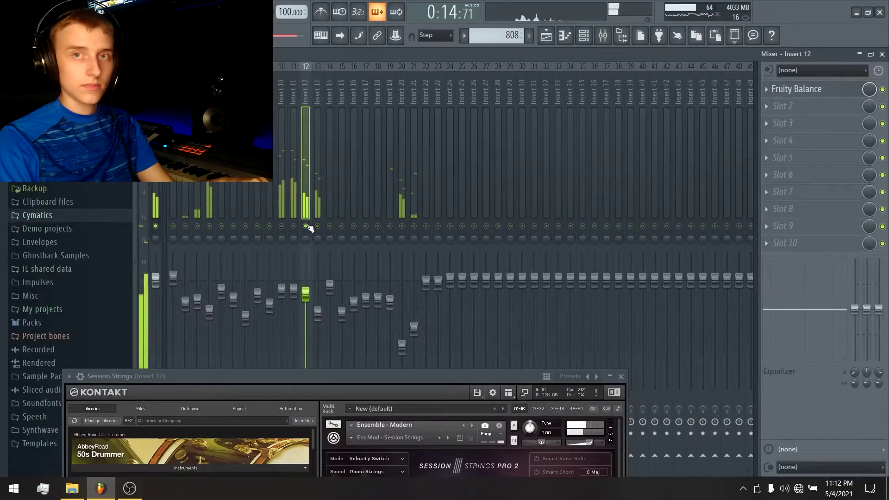
right_click(306, 226)
key(space)
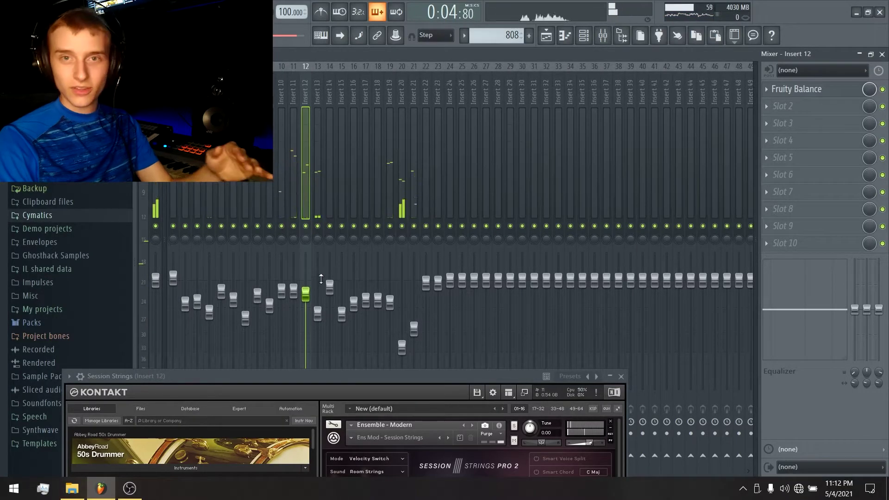
Step: Examine the Main, Mixer and Effects pages of Session Strings Pro 2, close the instrument, and return to the playlist
drag(421, 377, 447, 73)
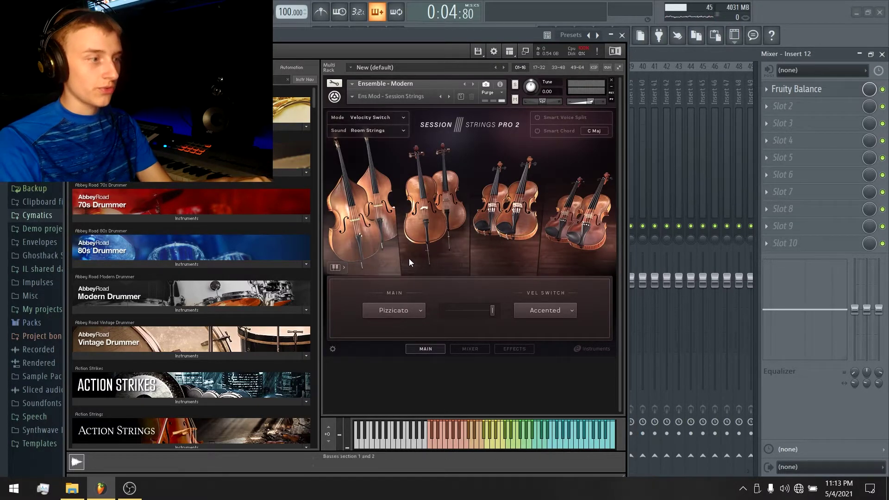
click(471, 348)
click(506, 352)
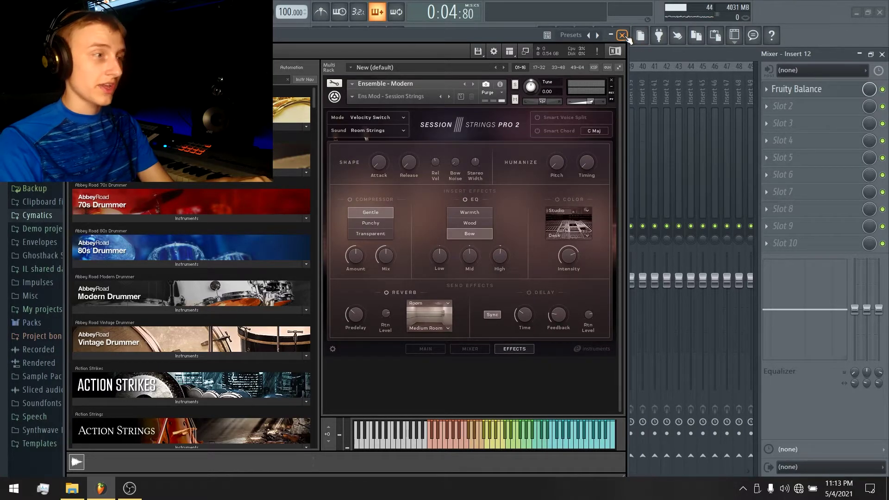
click(626, 36)
click(573, 40)
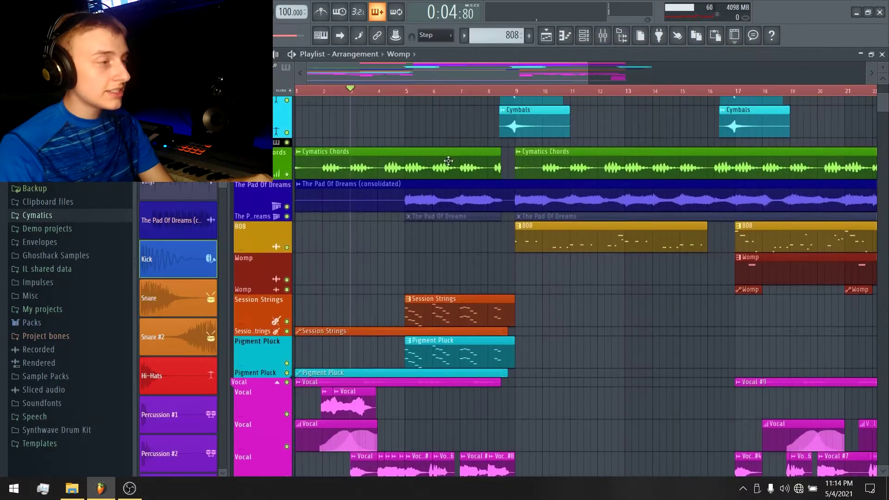
Step: Show the Pigment Pluck synth's Acoustic Drops preset and examine its Env VCA envelope, particularly the release
drag(565, 239, 308, 288)
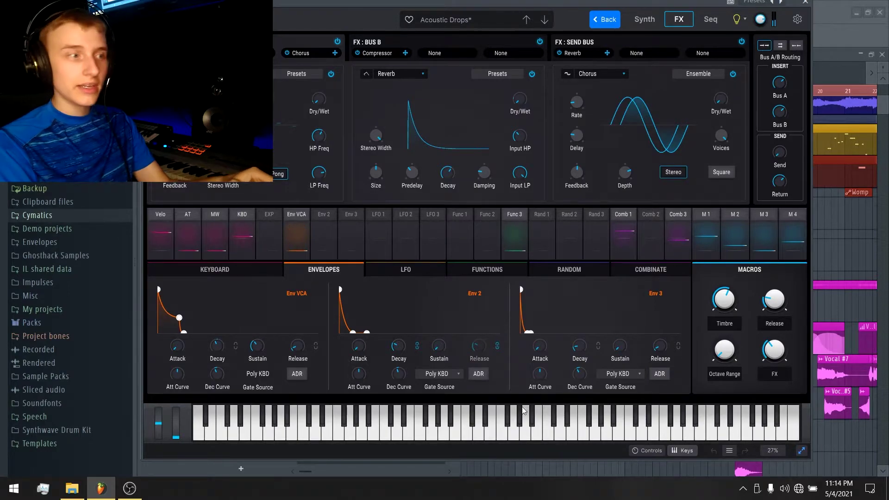
drag(695, 1, 695, 8)
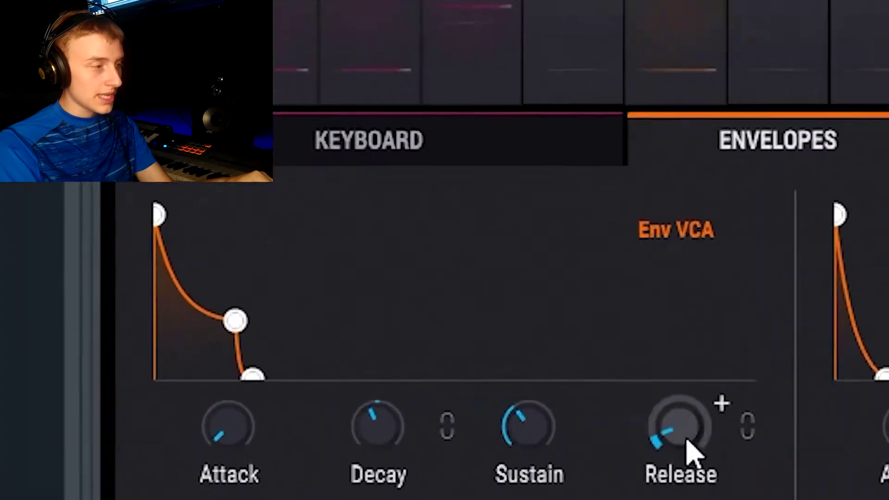
mouse_move(298, 357)
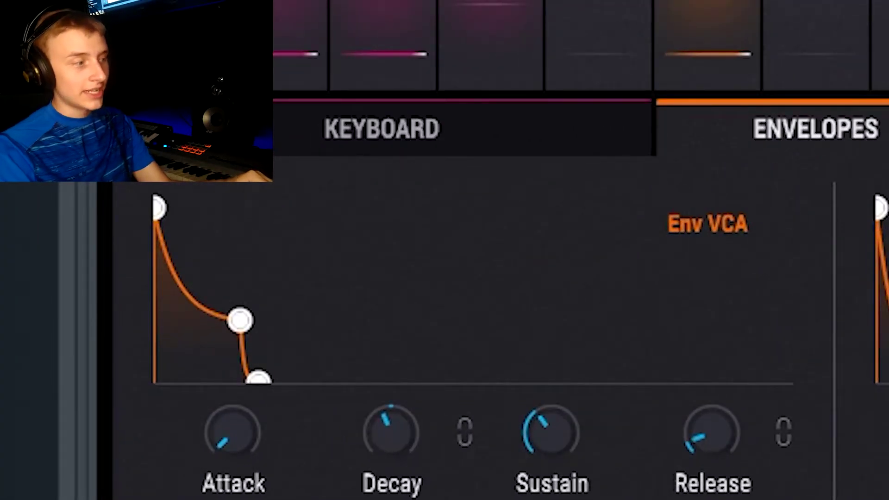
Step: Demonstrate the Env VCA release by raising it to a long time, shortening it, and raising it to maximum
drag(701, 428, 702, 366)
drag(708, 429, 711, 389)
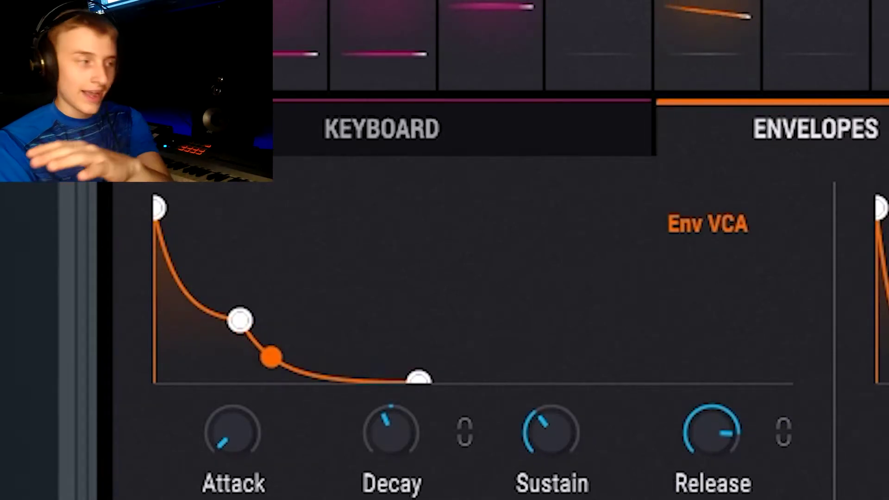
drag(724, 452, 724, 487)
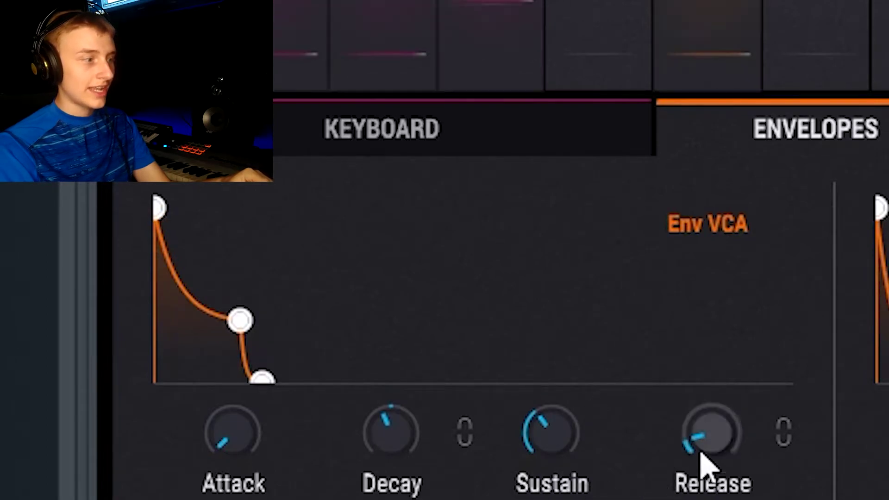
drag(690, 458, 691, 398)
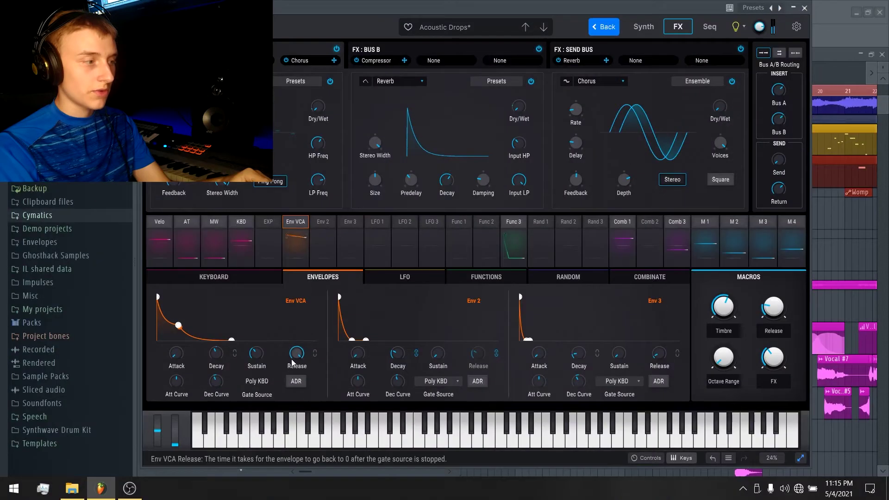
Step: Return the Env VCA release to a short time just under 45 ms and close the synth window
drag(692, 458, 692, 499)
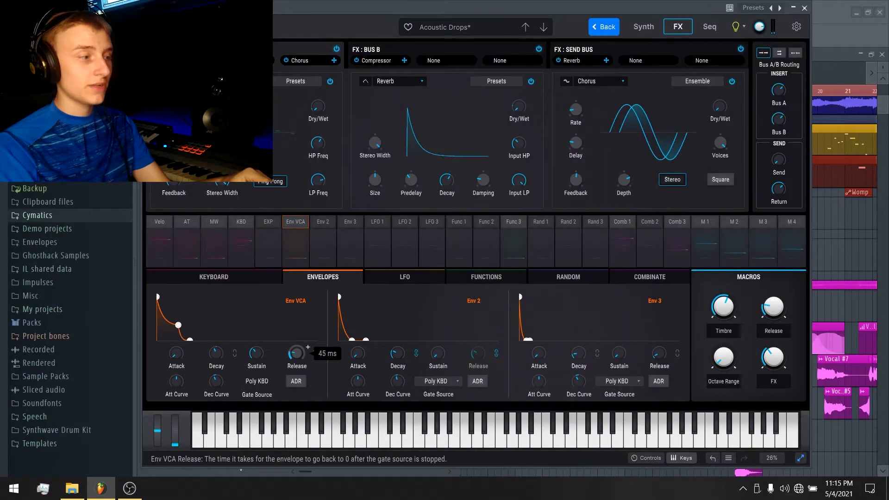
drag(297, 353, 297, 357)
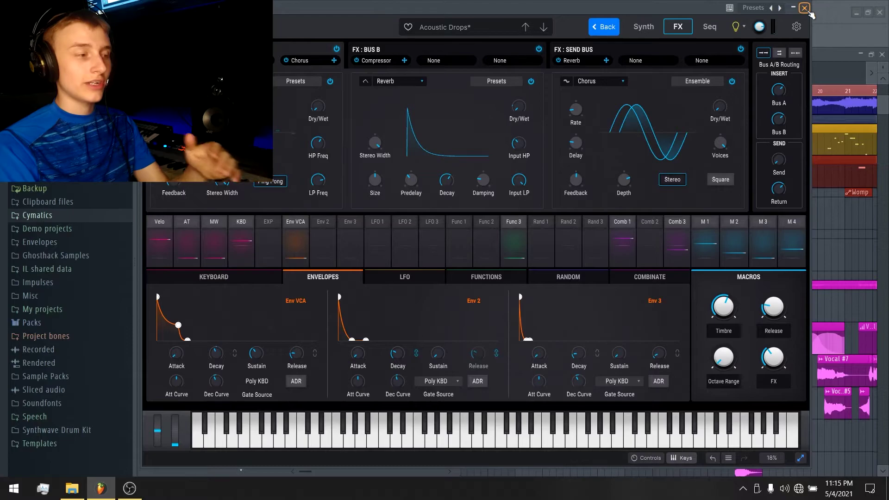
click(804, 8)
Step: Enlarge the Session Strings and Pigment Pluck automation tracks in the playlist to show their volume curves
right_click(691, 207)
drag(560, 155, 297, 264)
drag(255, 239, 257, 327)
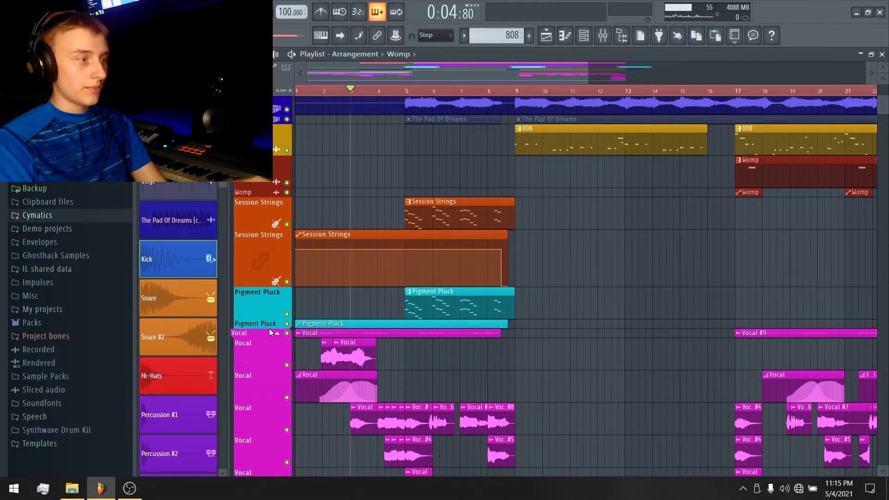
drag(262, 328, 251, 419)
Step: Select the Session Strings pattern, play Inserts 12 and 13 soloed together from bar 5, and return to the playlist
click(412, 214)
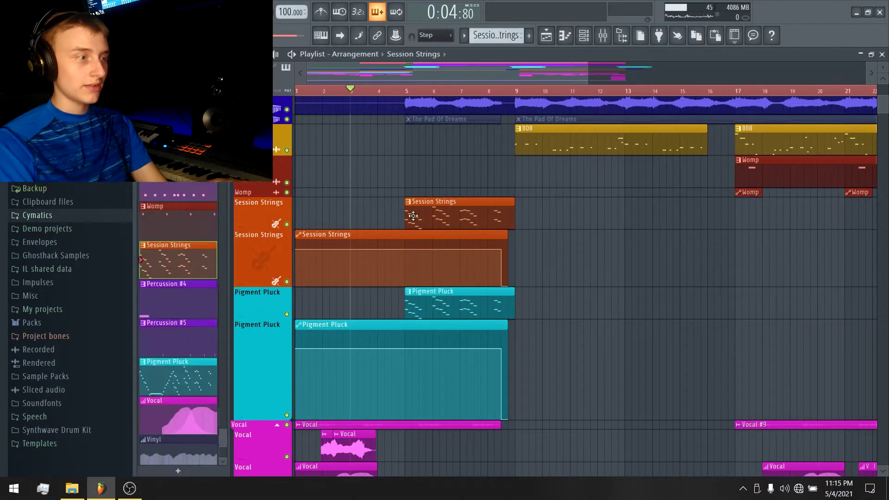
click(419, 97)
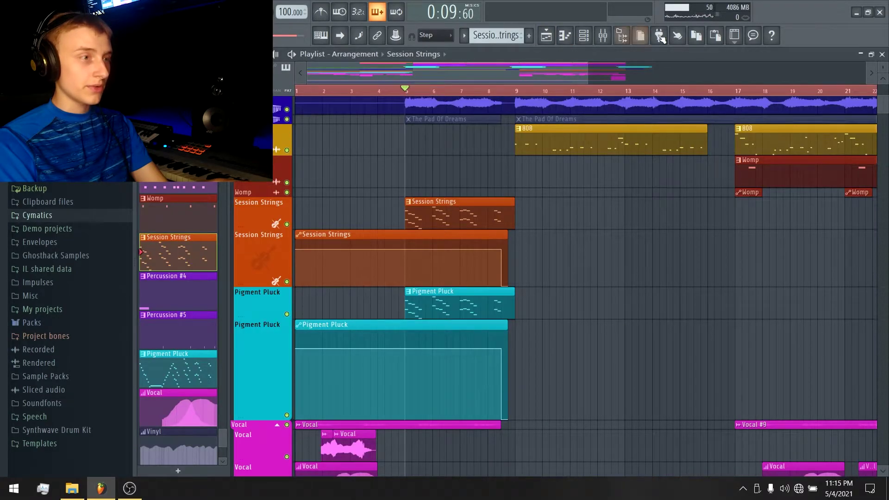
click(603, 35)
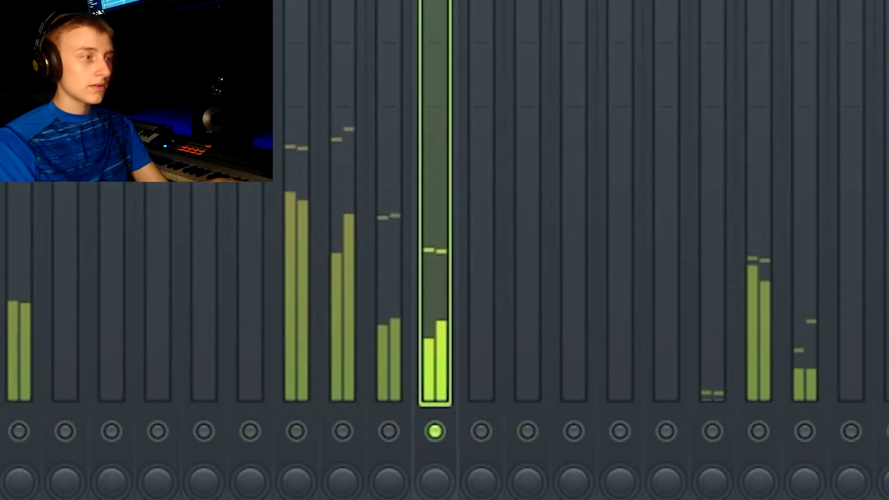
click(391, 429)
click(436, 431)
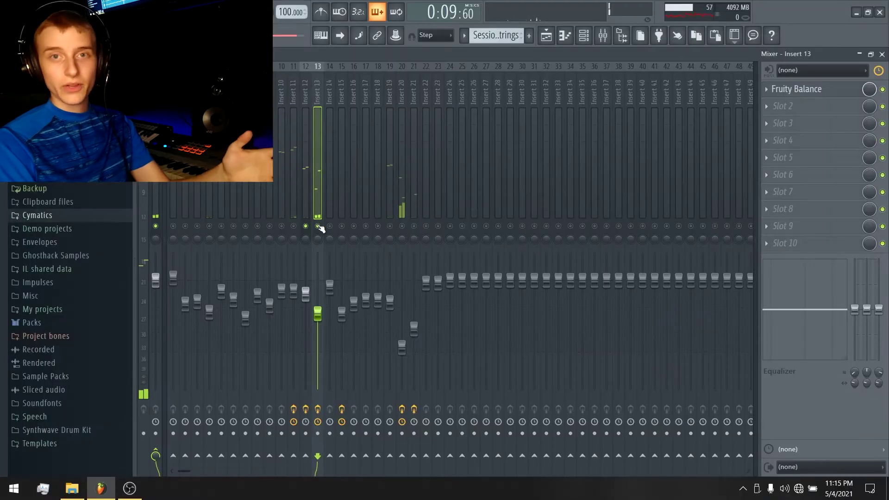
click(551, 37)
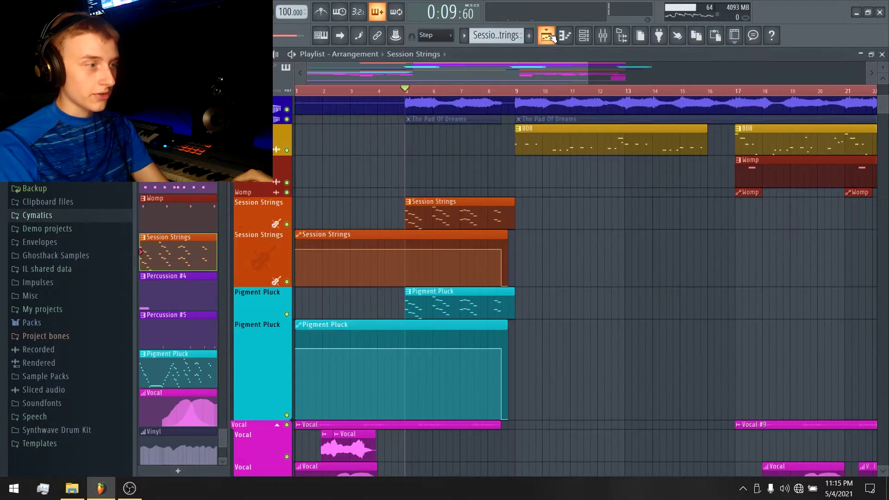
Step: Play the arrangement from bar 5 and select the Session Strings and Pigment Pluck automation clips
key(space)
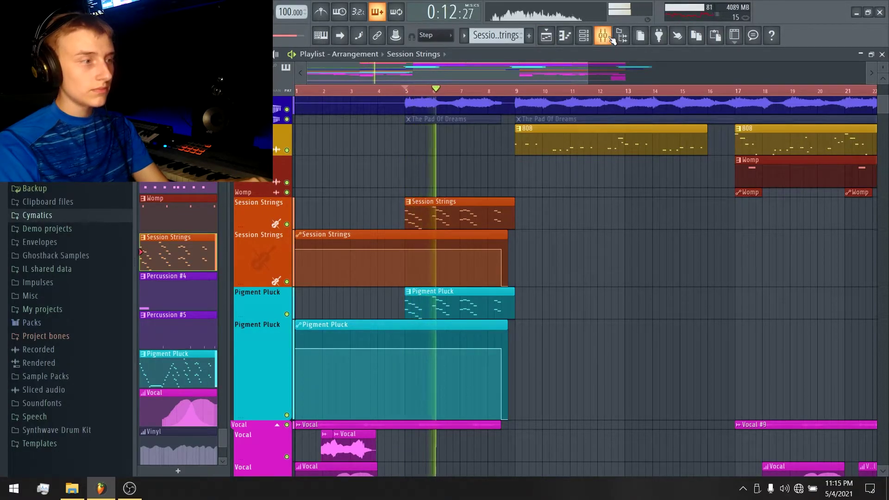
key(space)
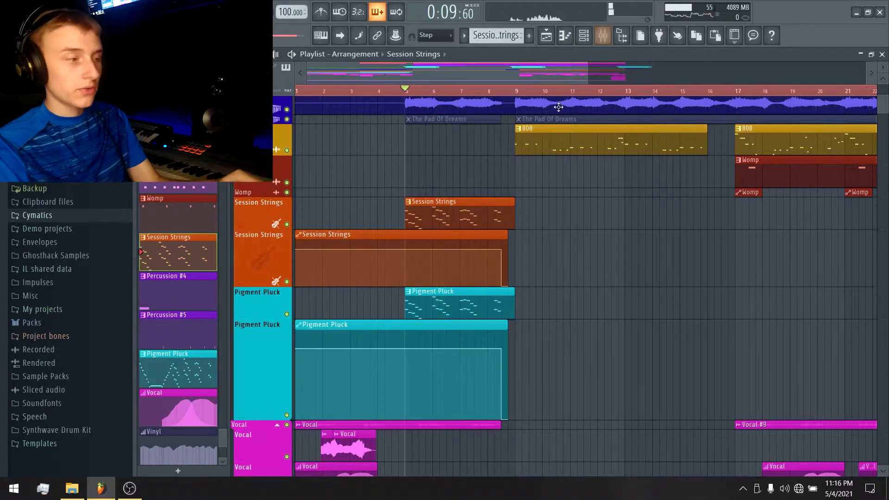
ctrl+drag(340, 197, 361, 370)
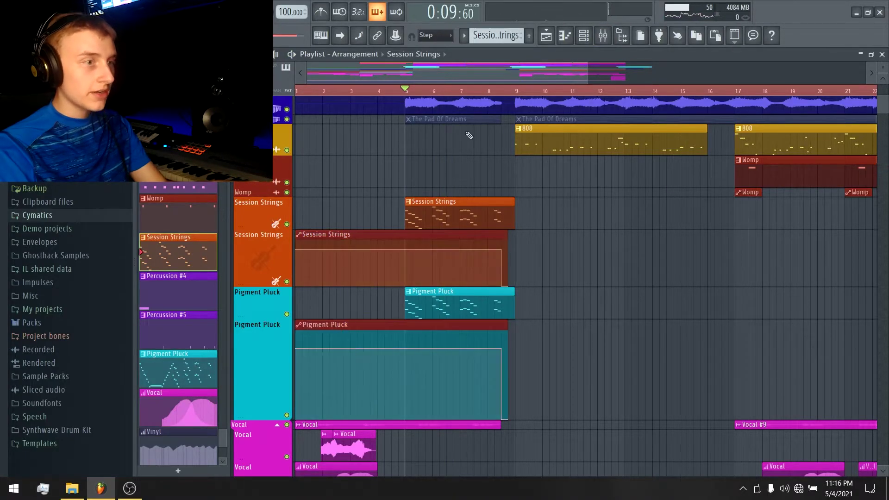
Step: Play the arrangement from bar 8 to hear the Session Strings and Pigment Pluck automation cut the sound before bar 9
mouse_move(400, 73)
mouse_down()
mouse_move(518, 76)
mouse_move(410, 74)
mouse_up()
click(530, 90)
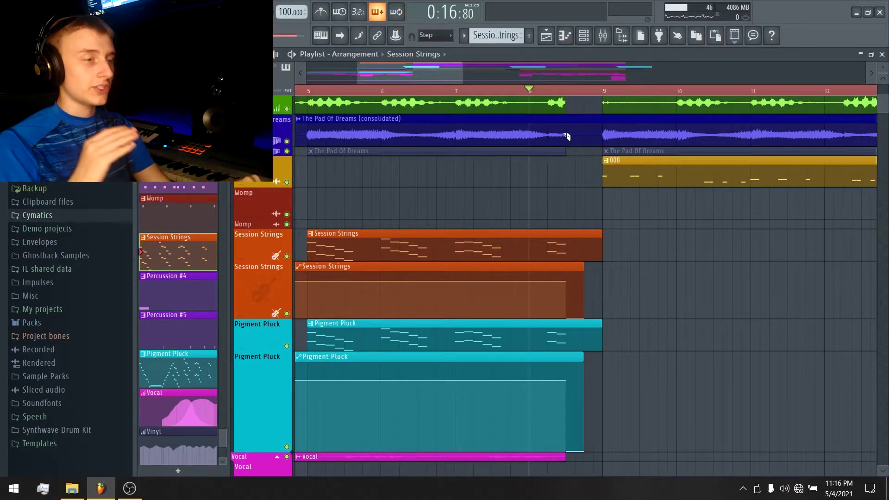
key(space)
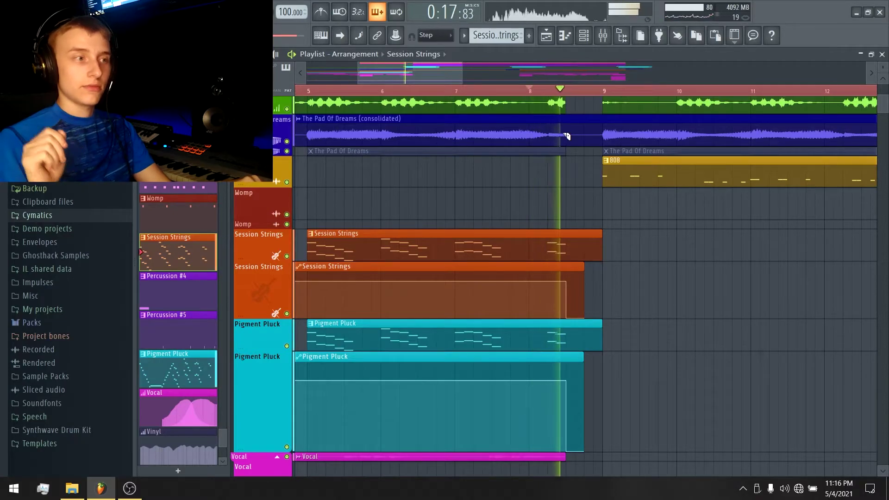
key(space)
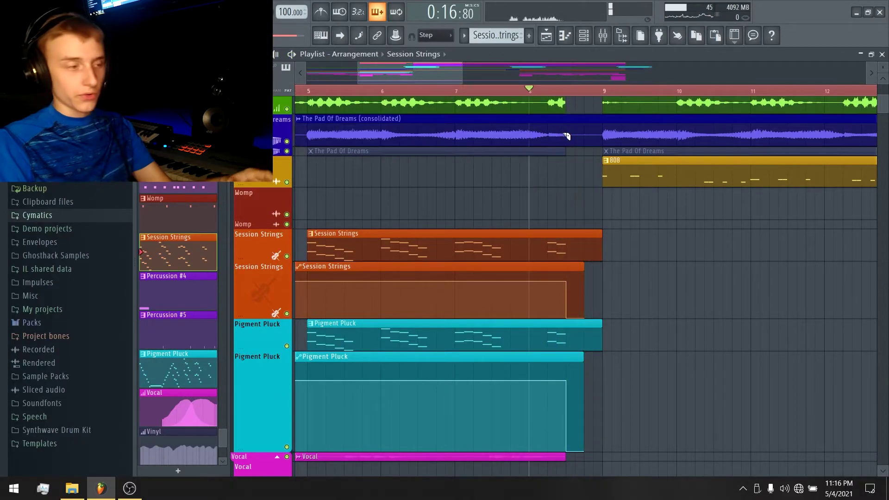
Step: Shrink the Session Strings and Pigment Pluck automation tracks to thin rows and show the whole arrangement
scroll(654, 280, down, 1)
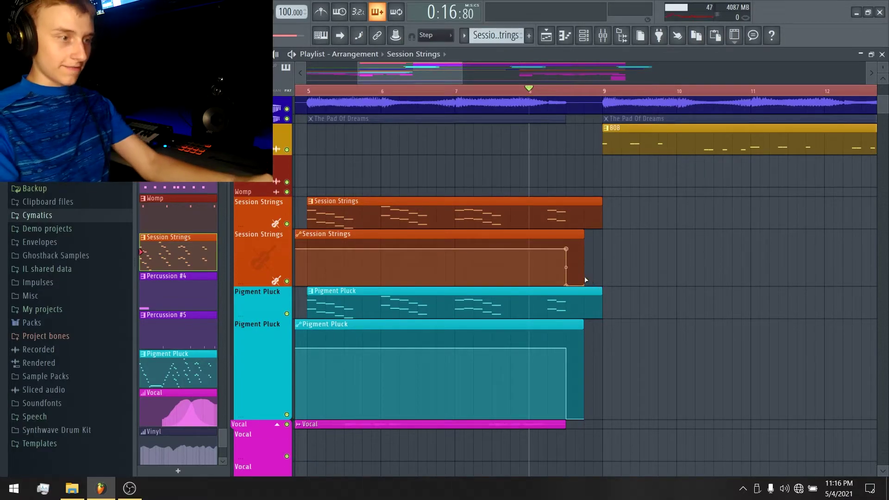
scroll(640, 284, down, 2)
scroll(627, 249, up, 2)
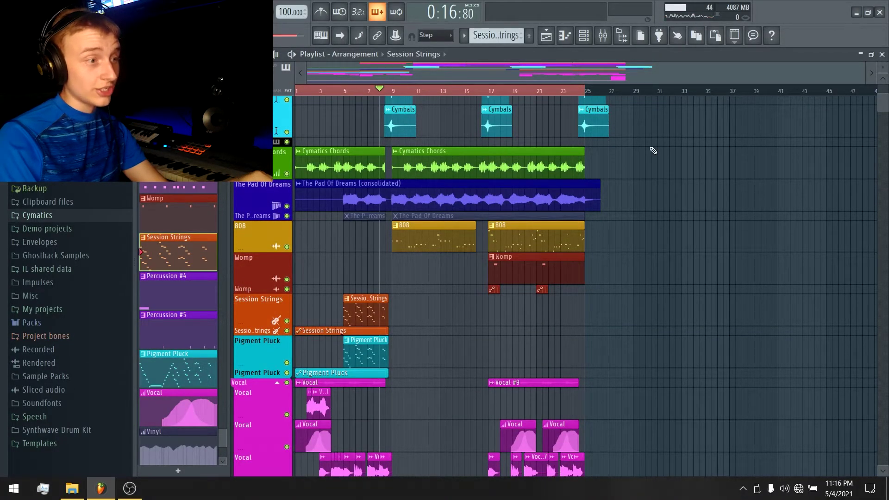
Step: Enlarge the INSTRUMENTS header track and highlight the clips from Cymatics Chords down to Pigment Pluck, clearing the selection at the end
drag(670, 164, 294, 368)
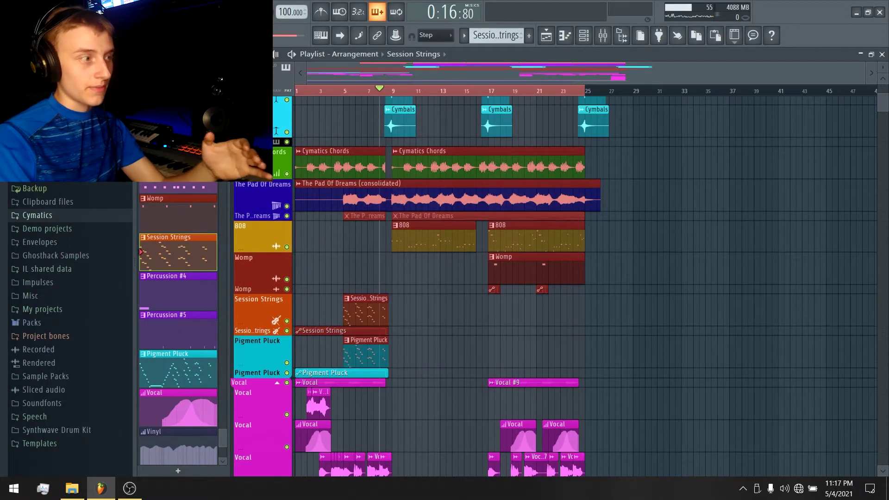
drag(252, 146, 252, 190)
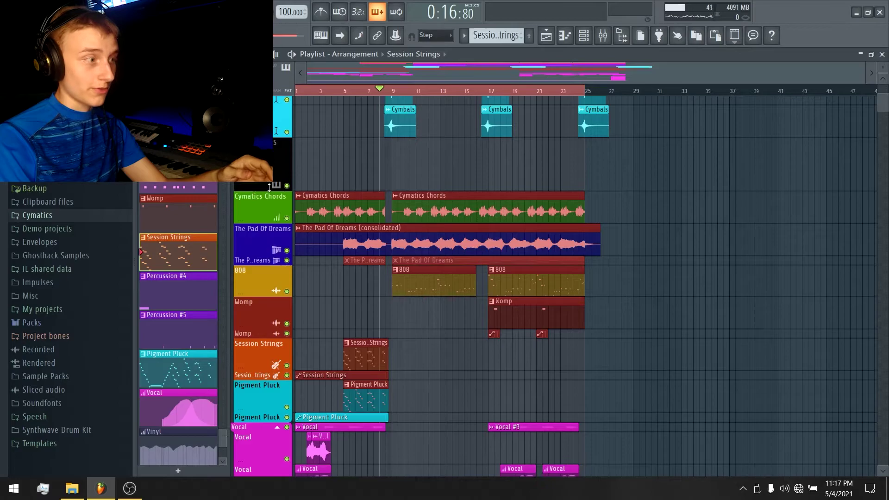
right_click(251, 137)
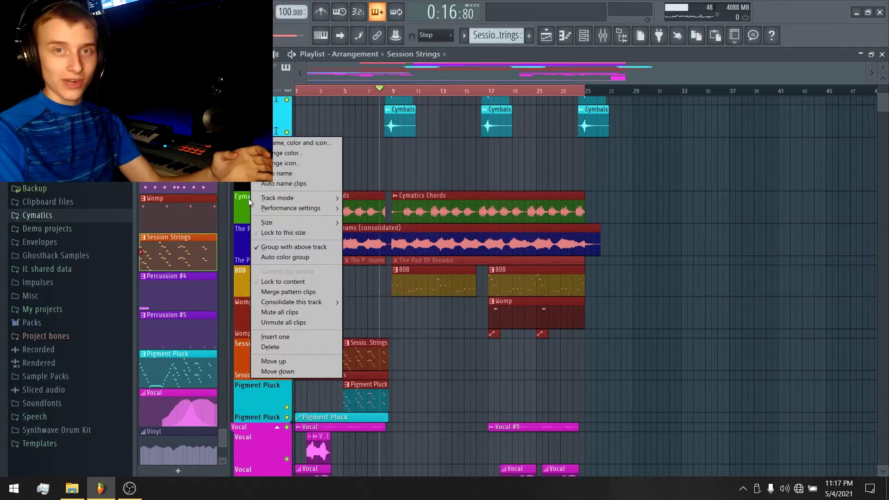
click(709, 165)
drag(695, 192, 191, 413)
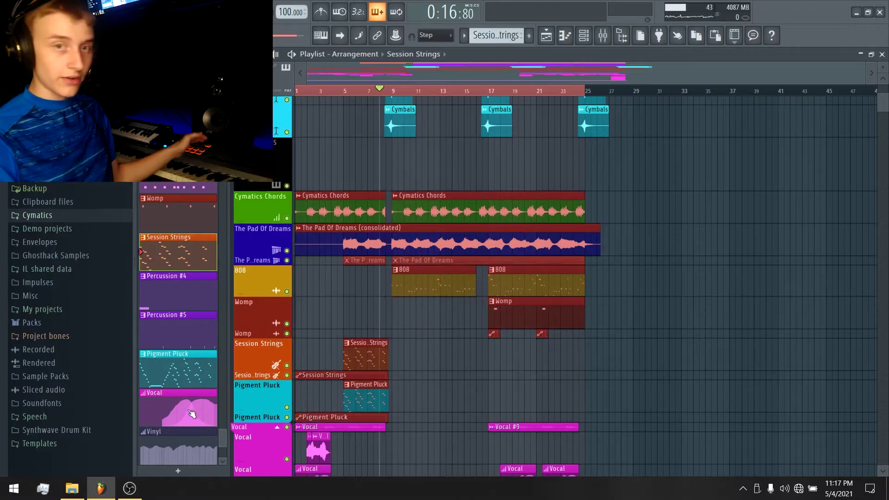
click(675, 199)
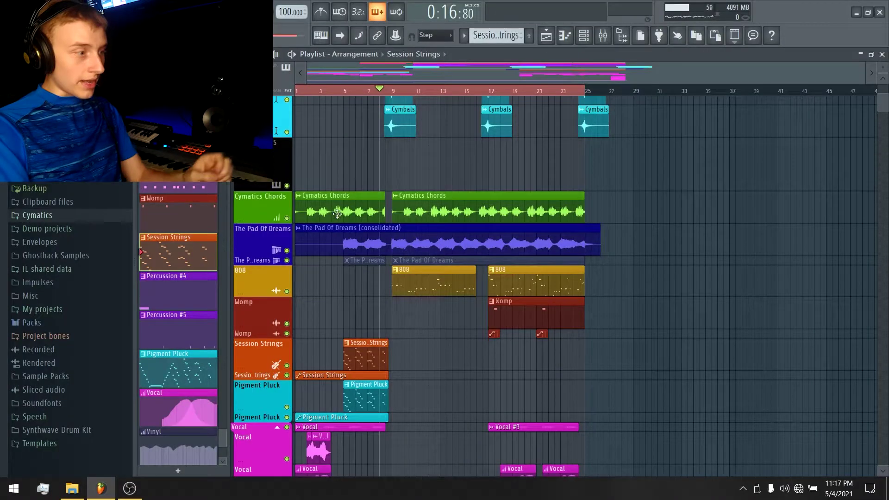
Step: Look over the Vocal tracks and enlarge the first one so its waveform shows clearly in the opening bars
scroll(277, 336, down, 3)
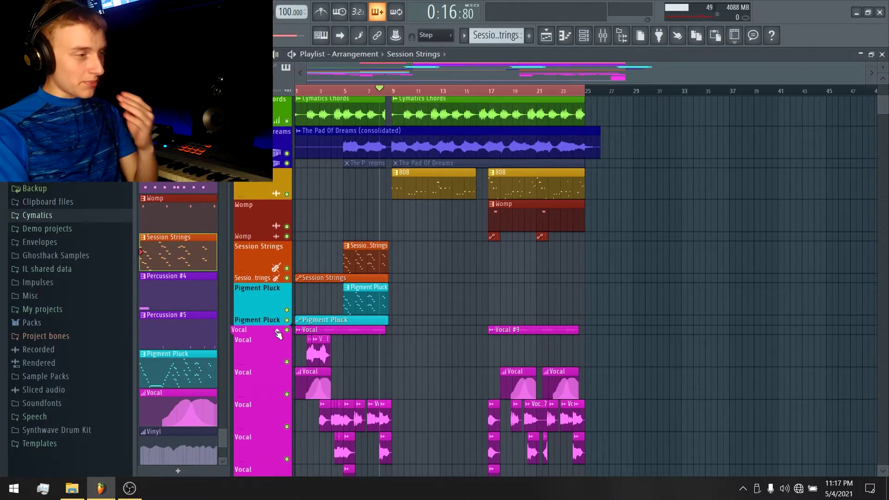
scroll(278, 334, down, 4)
scroll(708, 226, up, 4)
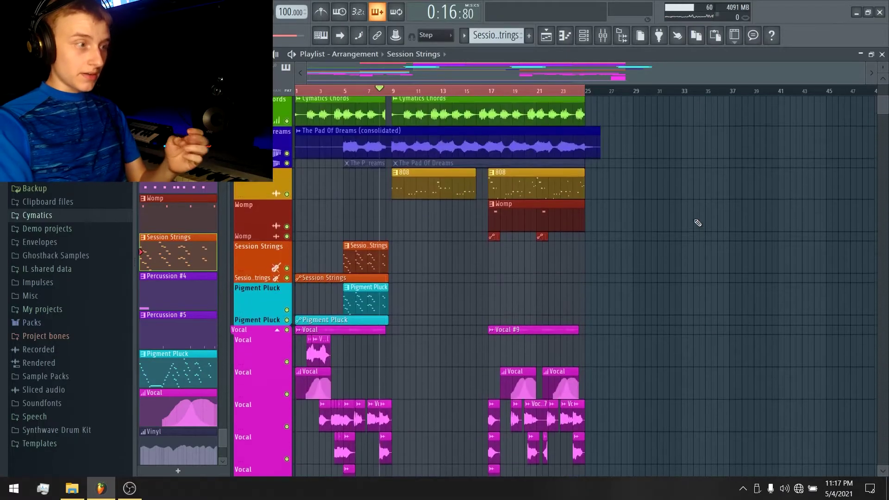
scroll(669, 247, down, 9)
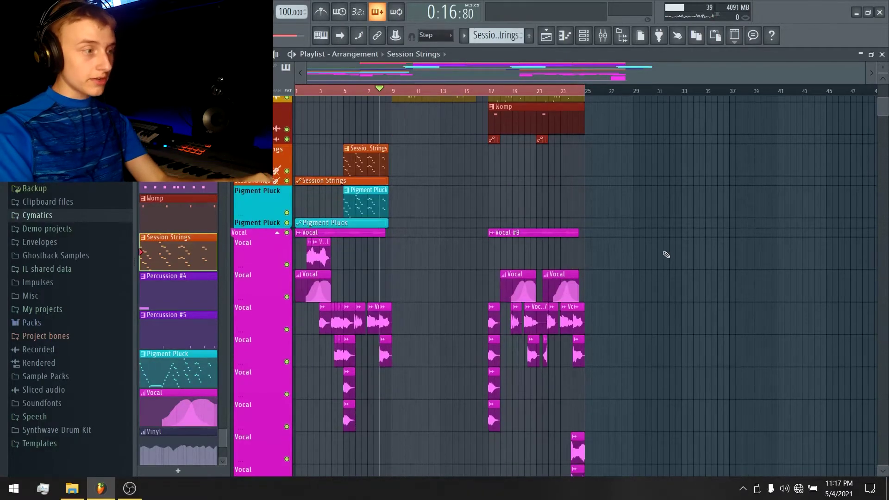
scroll(483, 82, up, 4)
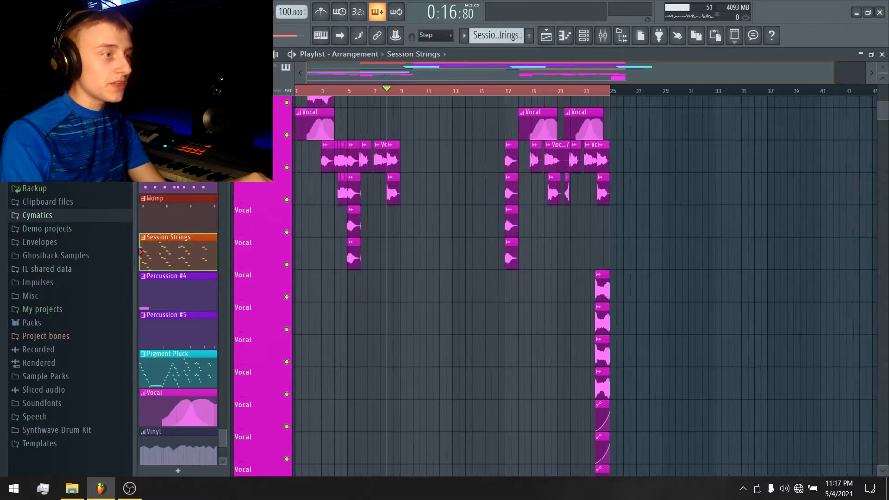
scroll(586, 286, up, 9)
drag(268, 389, 268, 435)
scroll(301, 392, down, 1)
scroll(343, 342, down, 3)
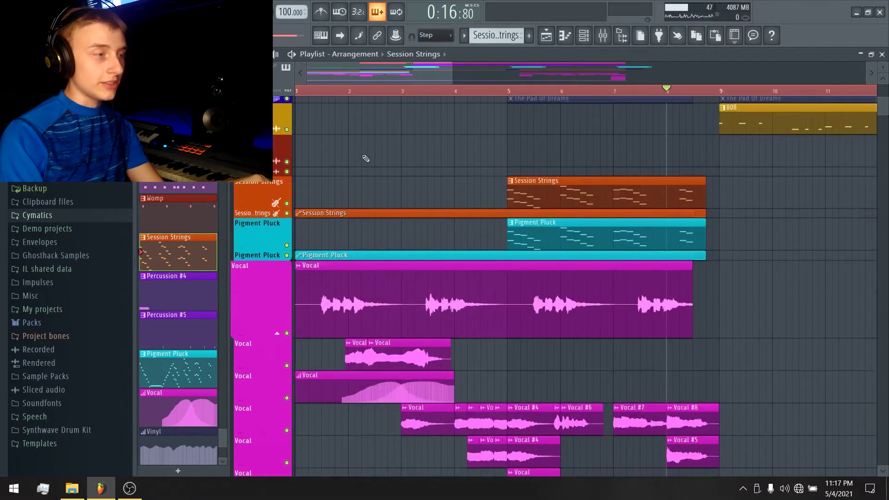
Step: Place the playhead midway through bar 1 and inspect the first Vocal clip's sample settings
click(326, 93)
double_click(315, 308)
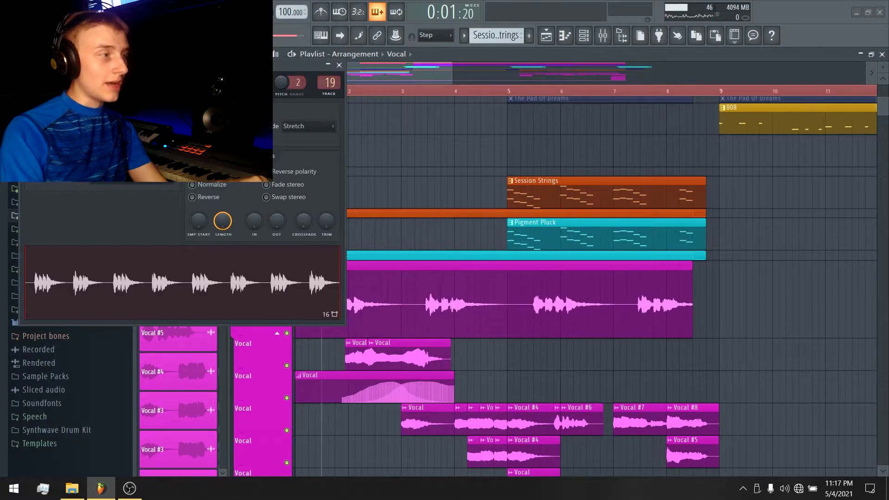
click(339, 65)
Step: Play the first vocal soloed on mixer Insert 19, raise its fader slightly, and return to the playlist
key(F9)
key(space)
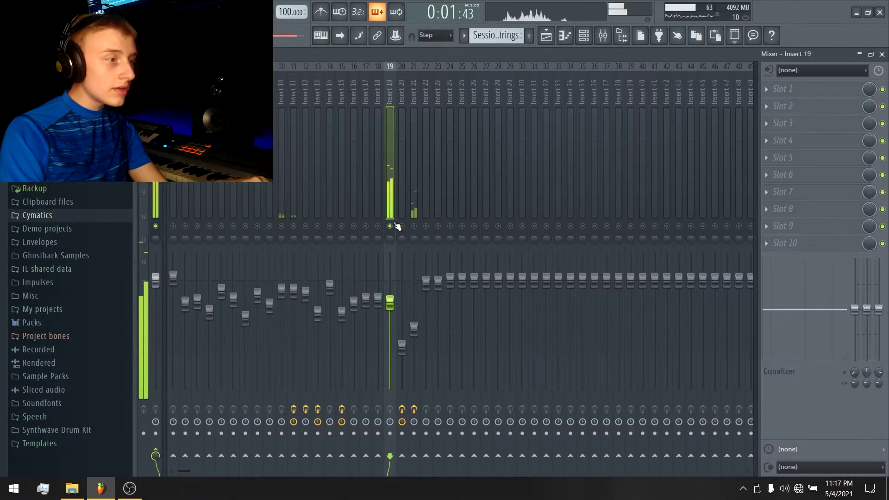
mouse_move(390, 303)
mouse_down()
mouse_move(390, 263)
mouse_move(389, 294)
mouse_up()
key(space)
key(F5)
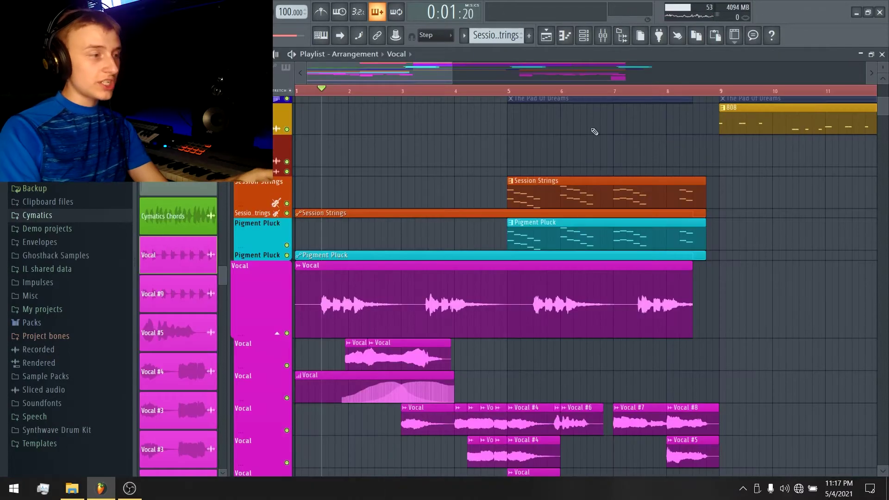
Step: Play the arrangement from the middle of bar 3 to hear the Vocal clip's second phrase in the mix
click(430, 92)
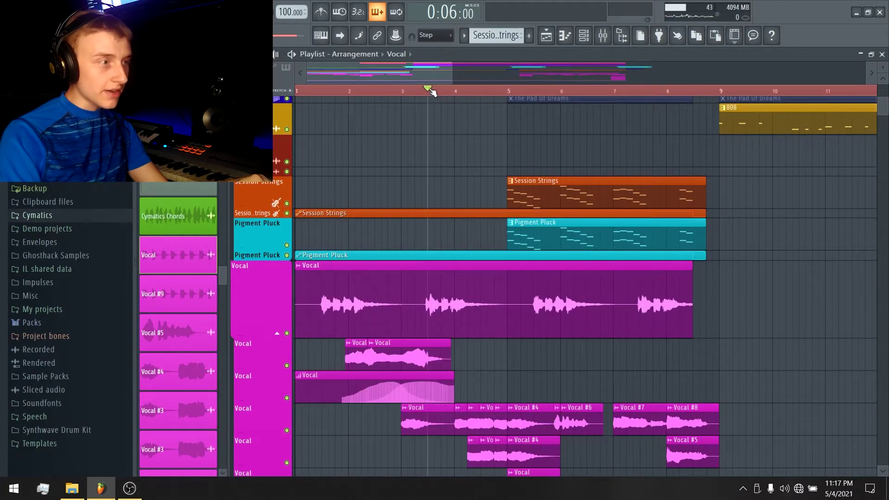
key(space)
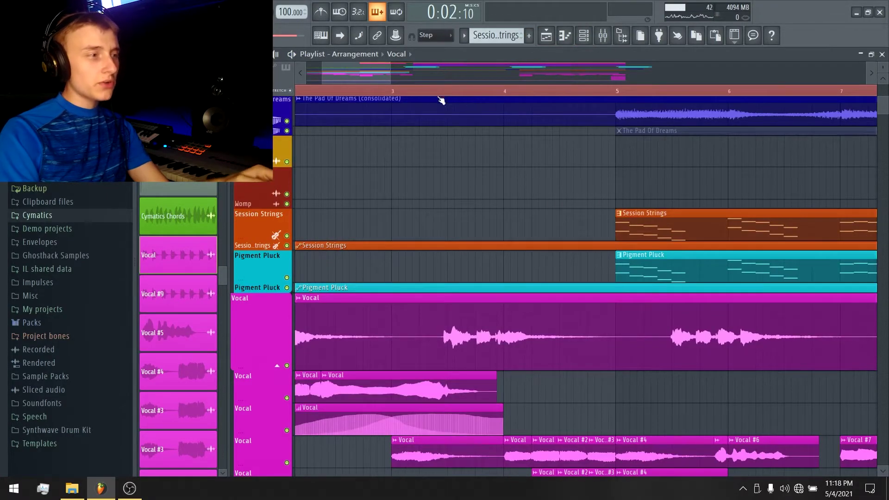
click(441, 91)
Step: Select bars 9 to 17 and play that section while looking over the gap in the Vocal tracks
drag(370, 73, 482, 103)
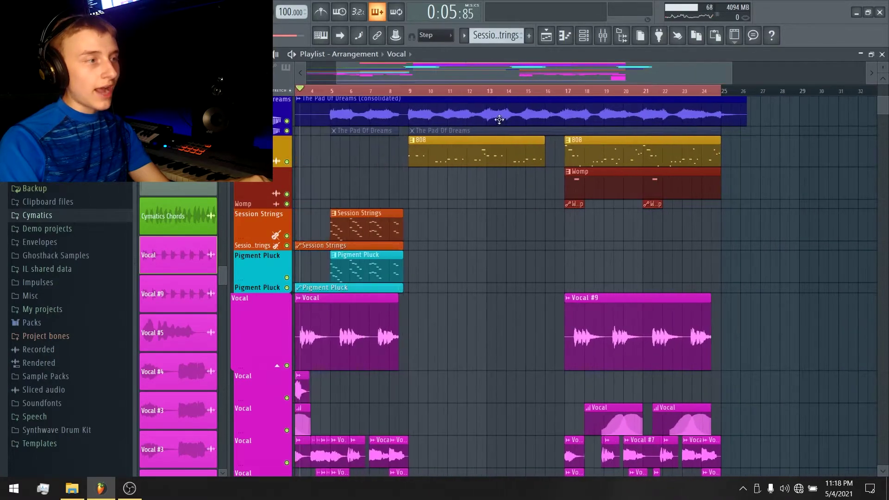
scroll(482, 135, up, 4)
drag(412, 93, 566, 94)
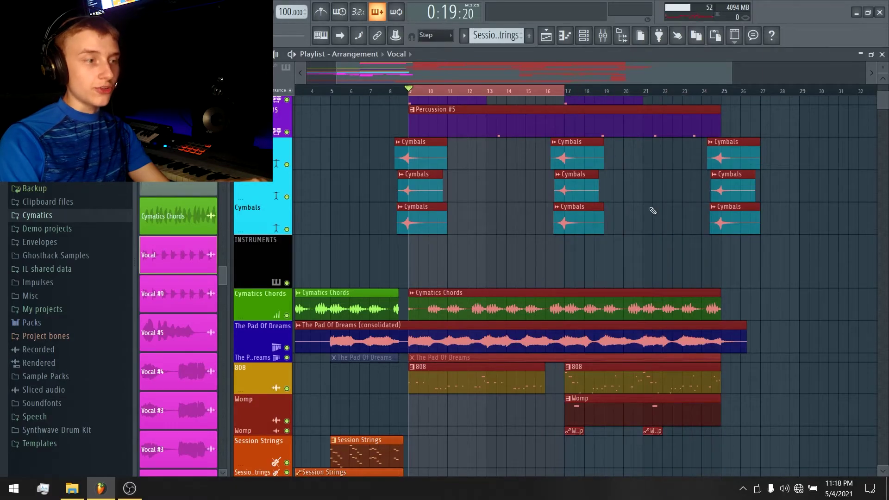
key(space)
scroll(657, 218, down, 1)
scroll(602, 227, down, 10)
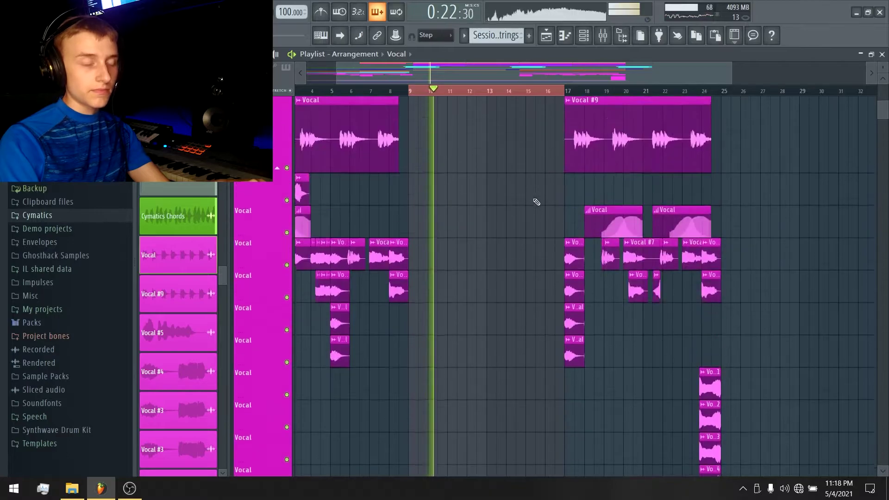
scroll(536, 203, up, 5)
scroll(509, 152, down, 2)
scroll(491, 116, up, 2)
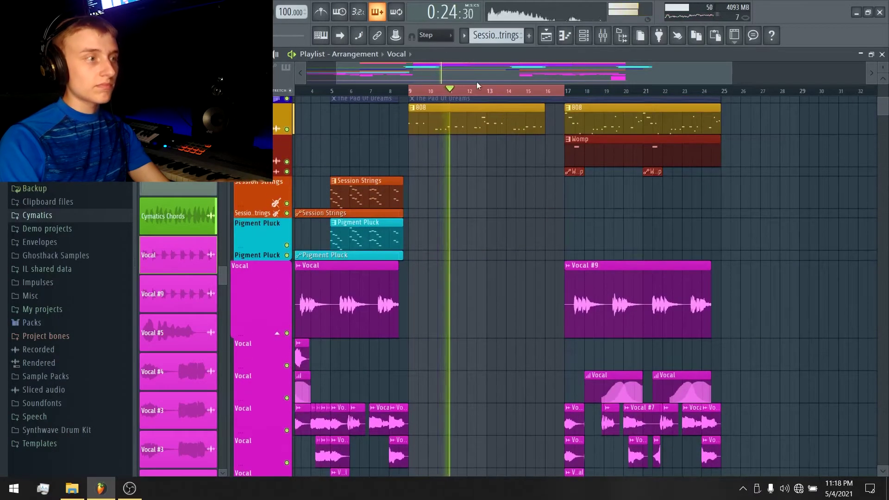
key(space)
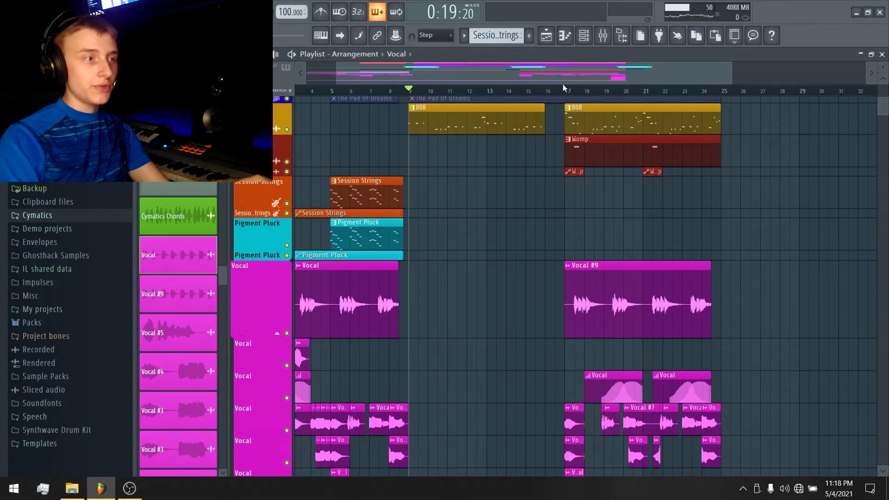
Step: Play the Vocal #9 section from bar 17, check Insert 19 in the mixer, and replay the section
click(568, 91)
key(space)
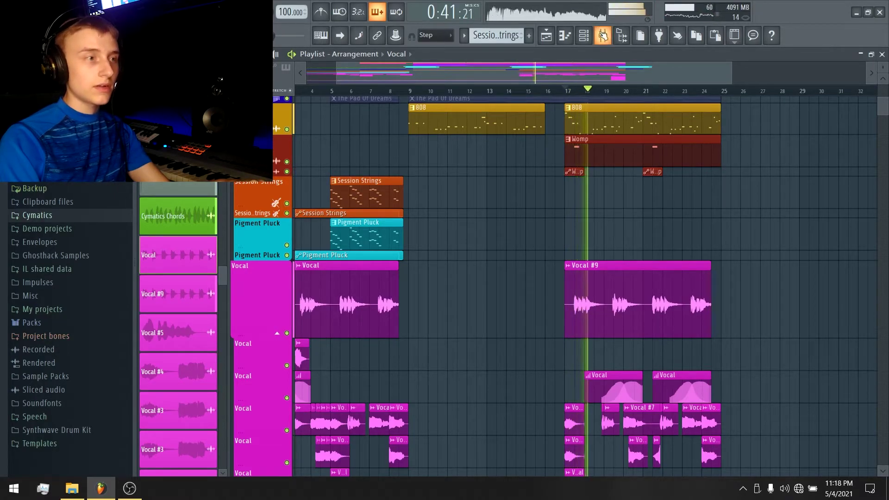
key(space)
click(602, 36)
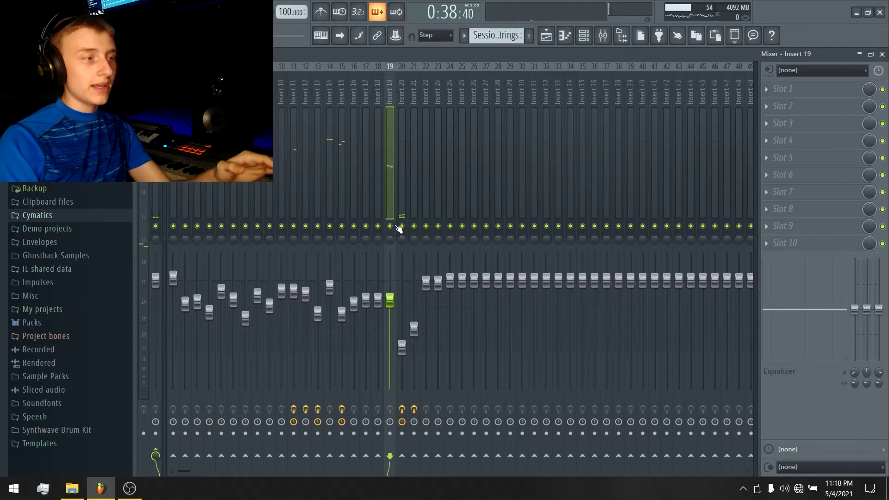
click(549, 36)
key(space)
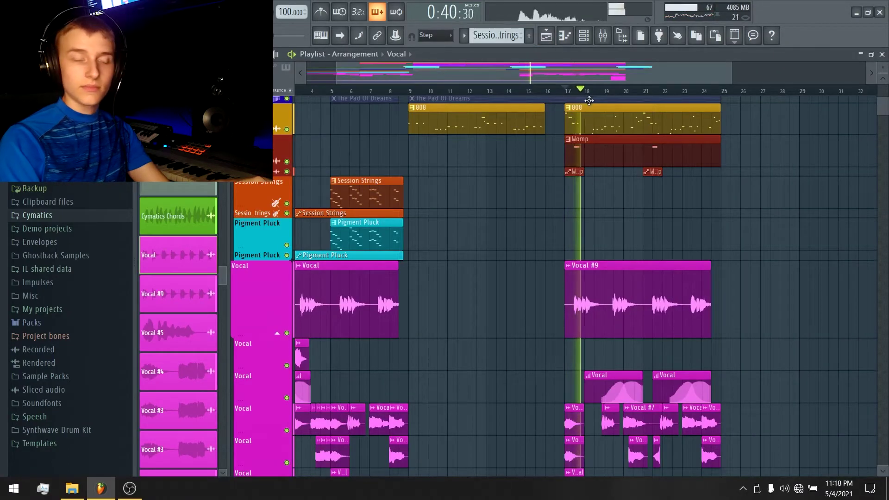
Step: Play the opening vocal from bar 1 for comparison and inspect the Vocal #9 clip's sample settings
scroll(348, 91, up, 3)
click(315, 90)
scroll(751, 286, right, 6)
key(space)
double_click(750, 286)
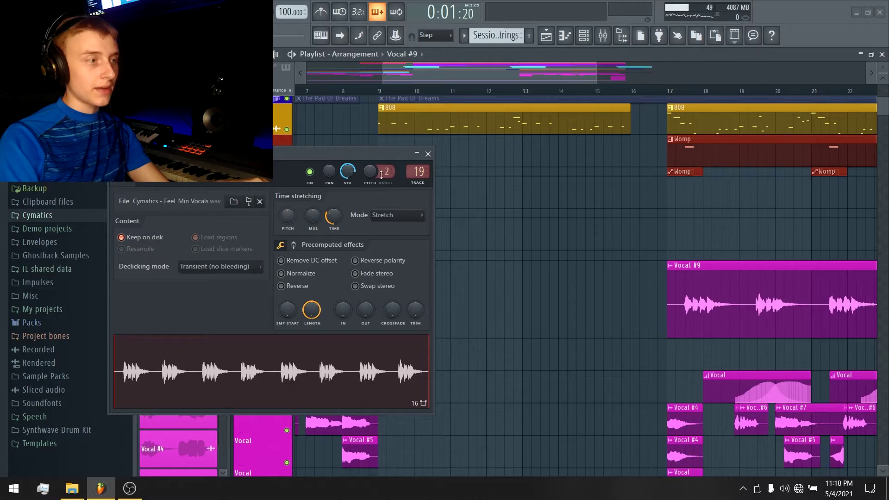
click(428, 153)
Step: Play the second Vocal track soloed near the arrangement's start and check the effects on Insert 20
scroll(589, 273, down, 6)
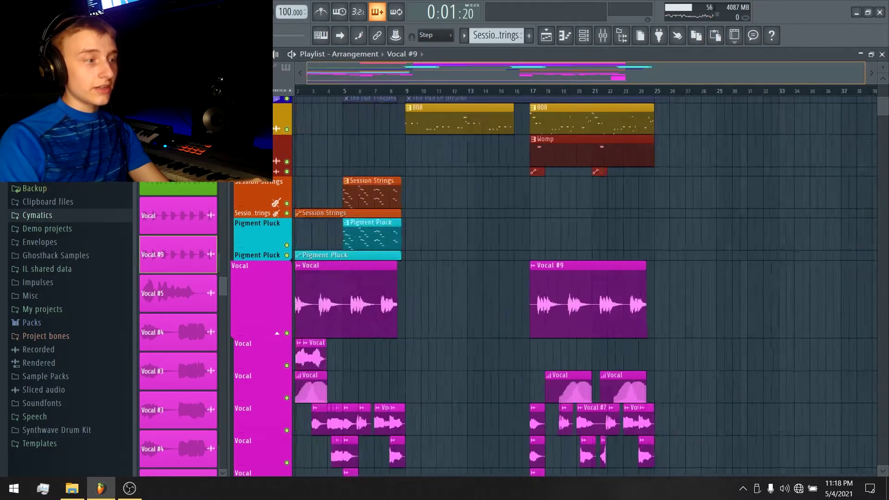
drag(588, 273, 352, 278)
scroll(411, 74, up, 6)
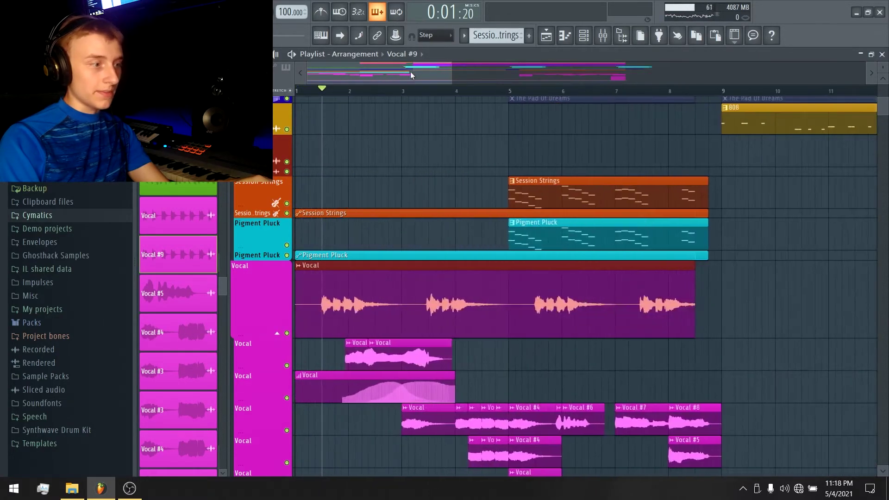
click(603, 35)
click(585, 36)
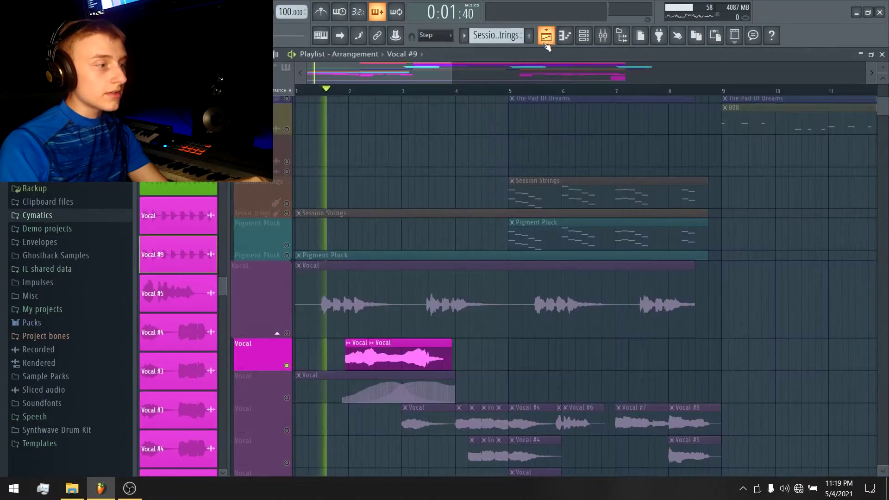
click(603, 35)
click(404, 178)
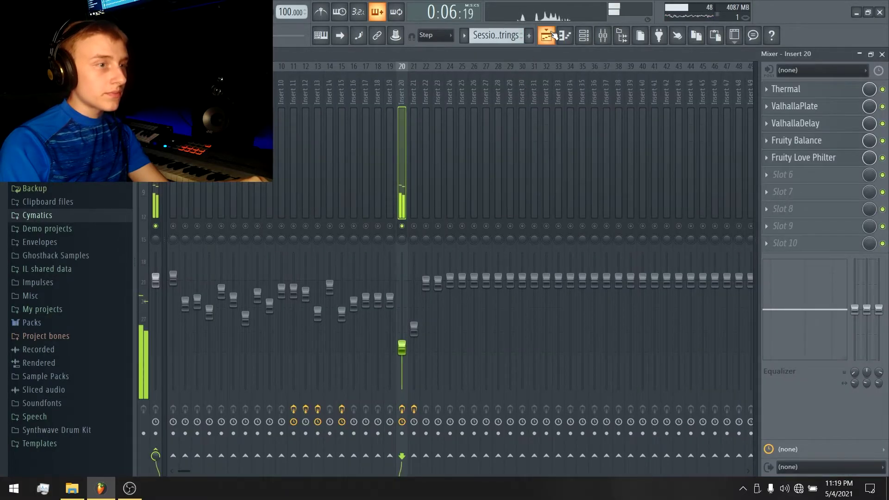
Step: Play the soloed Vocal clip from just before bar 2 with Insert 20's effects bypassed and its fader raised slightly
key(F5)
click(349, 91)
scroll(349, 93, up, 5)
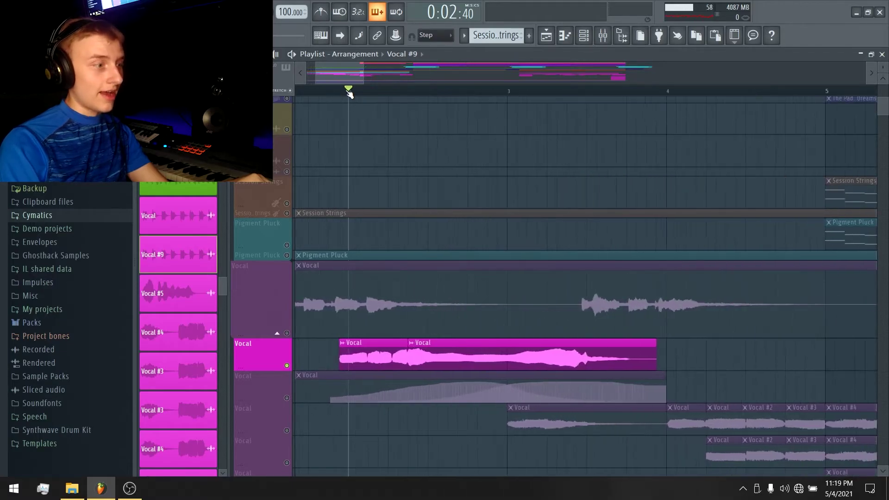
click(337, 92)
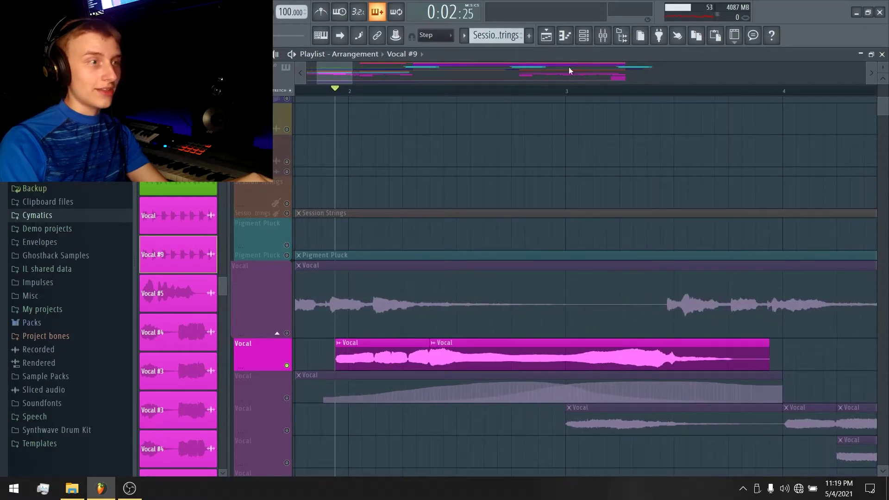
click(603, 37)
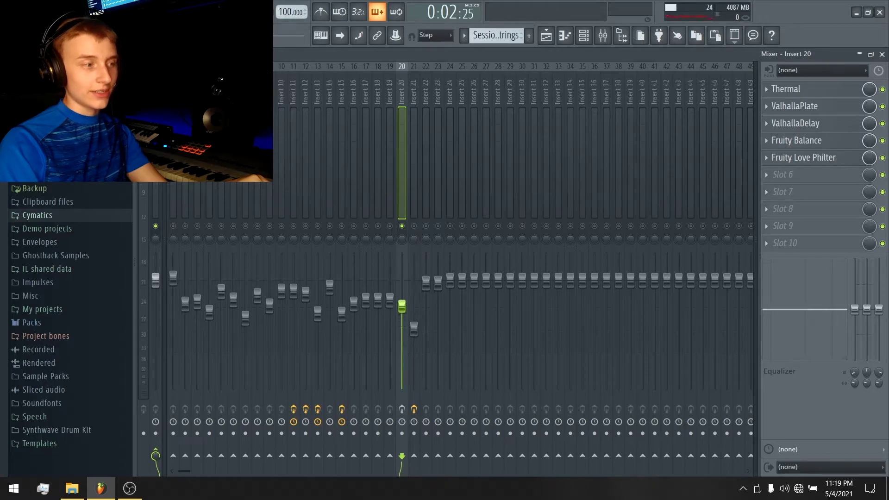
drag(402, 306, 402, 302)
key(space)
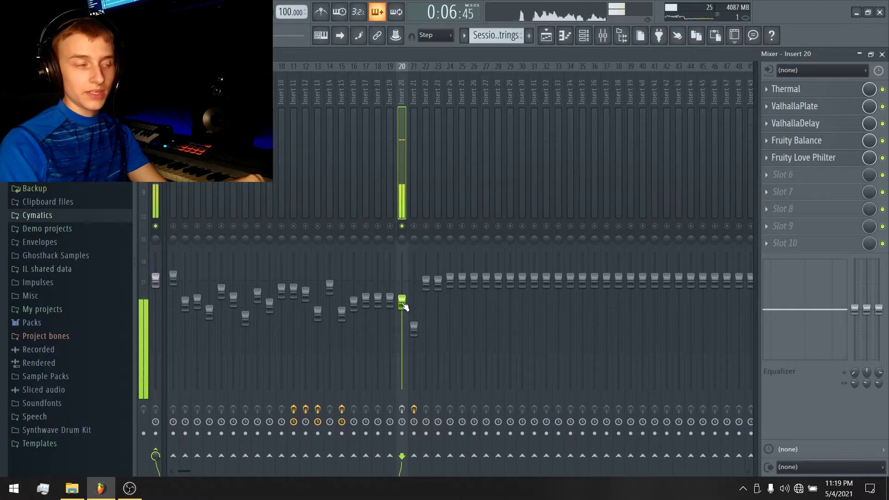
key(space)
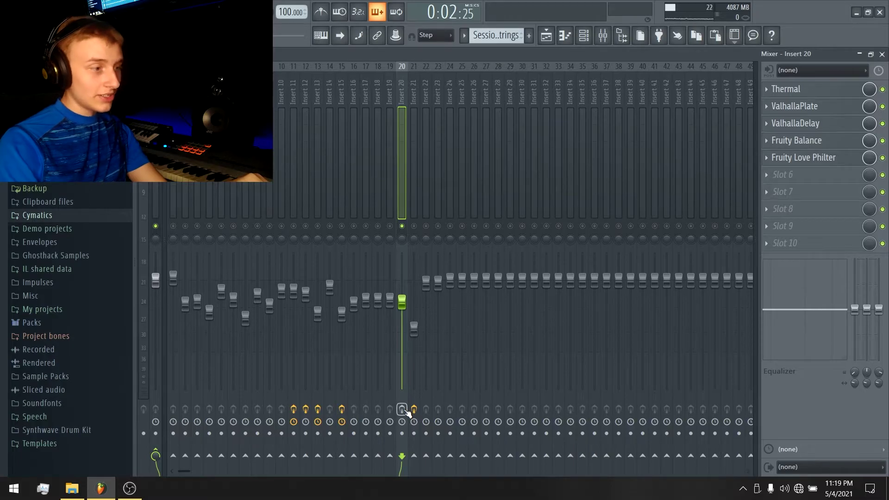
Step: Replay the soloed Vocal clip with Insert 20's effects re-enabled and its fader lowered slightly
key(space)
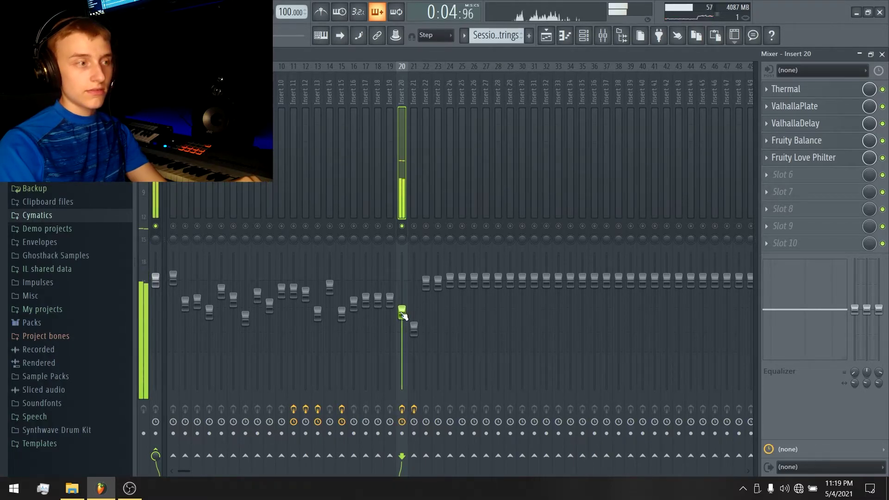
click(546, 35)
key(space)
Step: Unmute the Vocal event clip's track and examine its Thermal MACRO 1 events for Insert 20
click(287, 397)
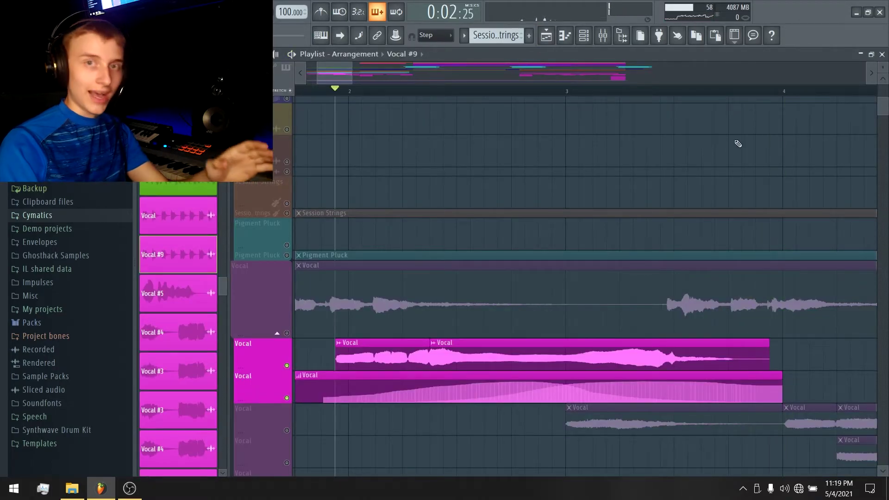
scroll(509, 72, down, 4)
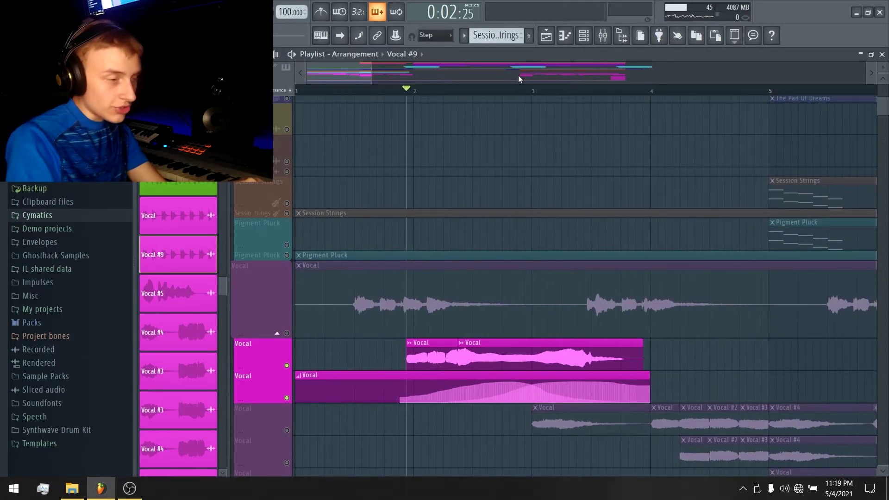
scroll(664, 283, down, 1)
double_click(528, 358)
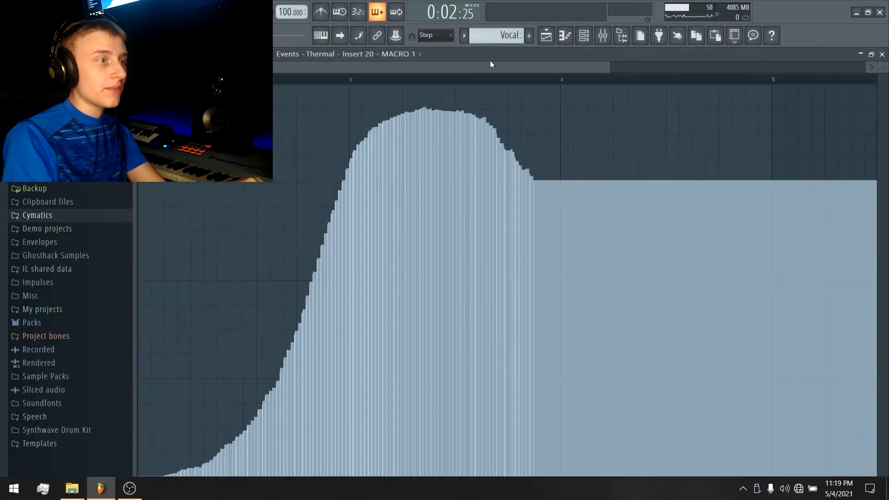
click(882, 54)
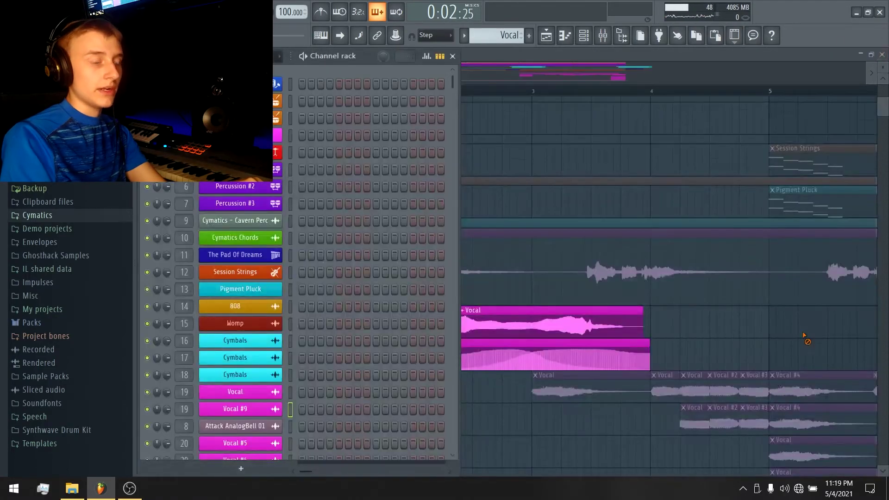
key(F6)
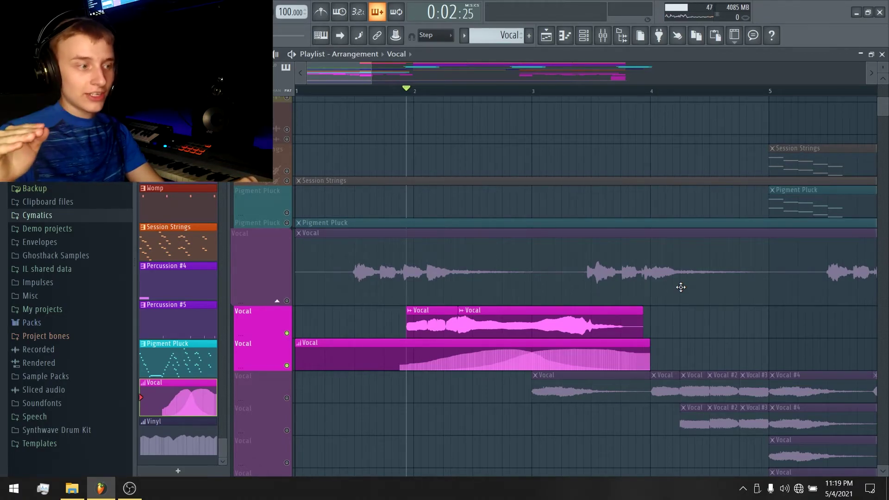
Step: Play the Vocal layer together with its event clip, and look over the remaining Vocal tracks up to bar 25
key(space)
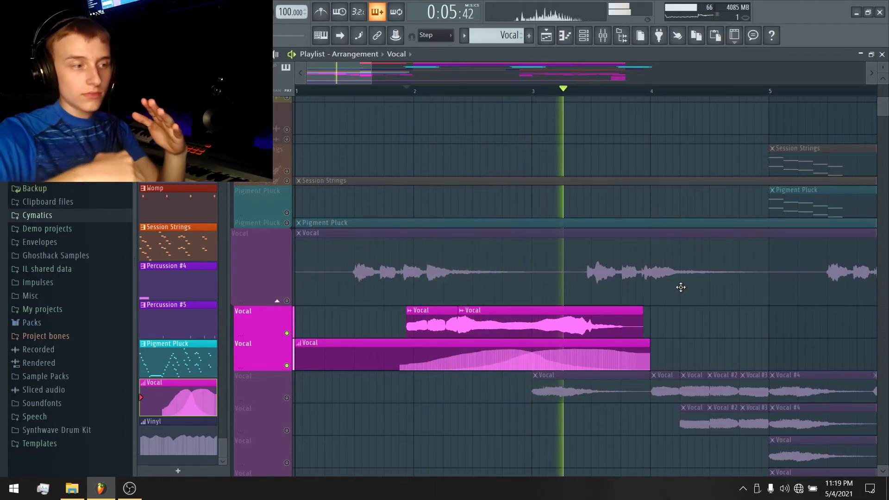
key(space)
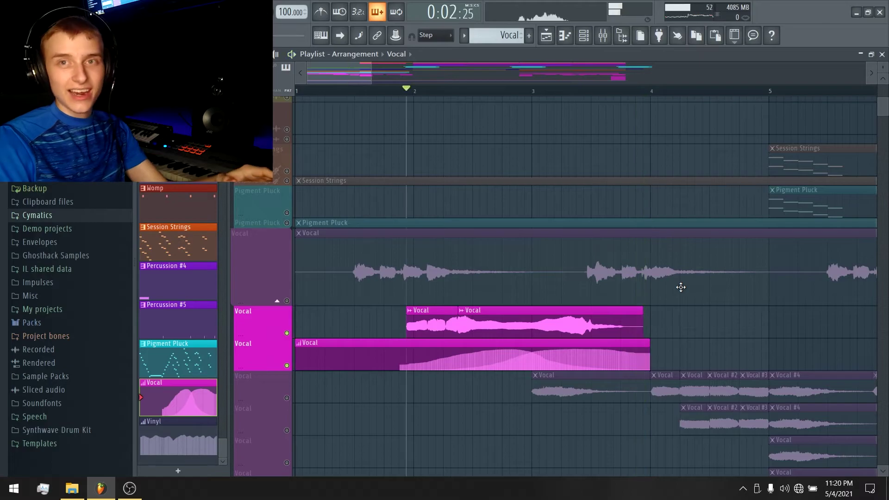
scroll(516, 213, down, 1)
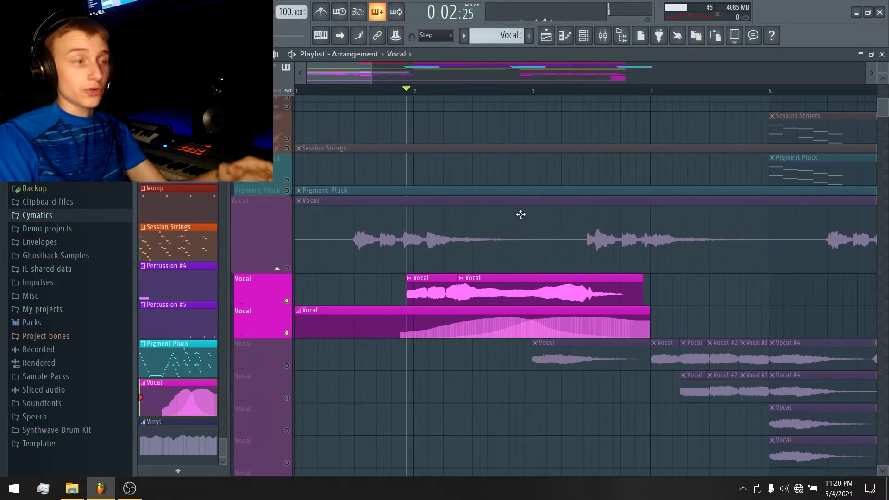
right_click(405, 77)
scroll(614, 153, up, 4)
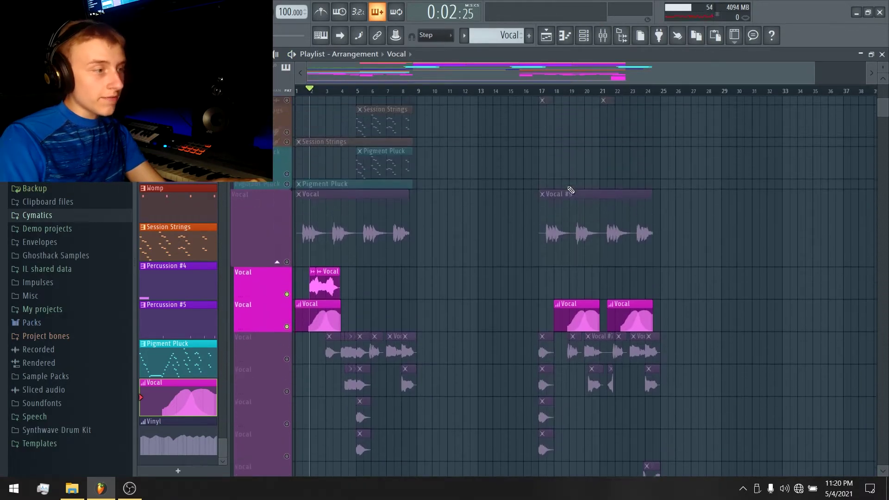
scroll(452, 212, down, 2)
scroll(328, 88, up, 4)
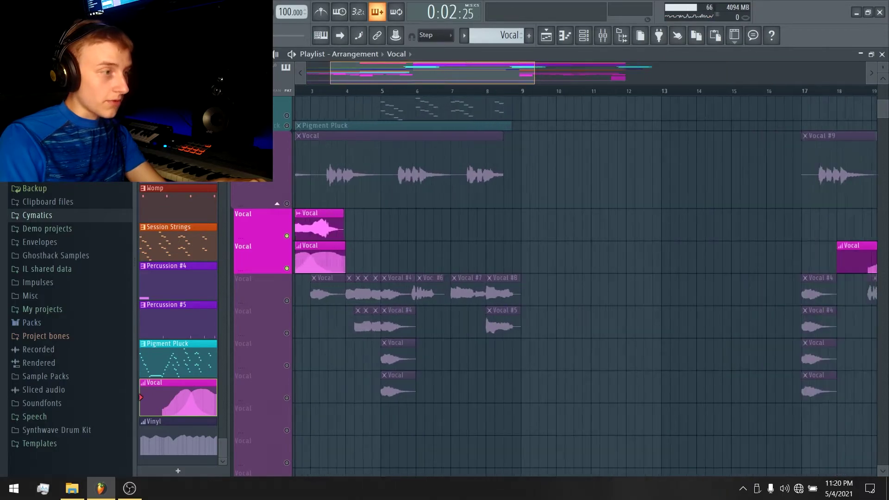
scroll(332, 208, down, 3)
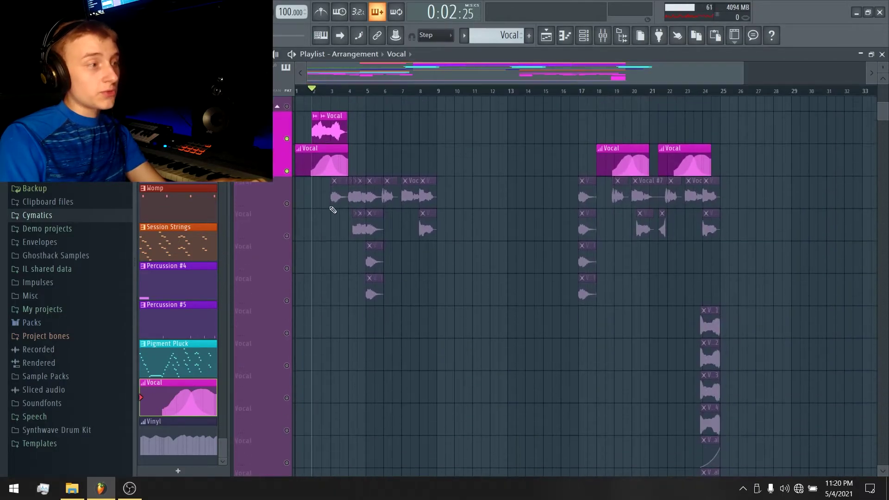
Step: Solo the Vocal track whose clips begin at bar 3, place the playhead there, and check the mixer
click(287, 203)
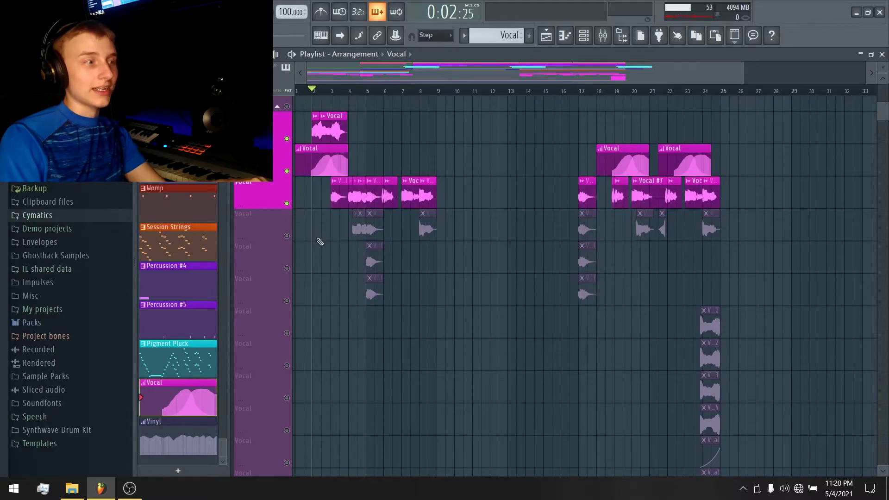
click(333, 95)
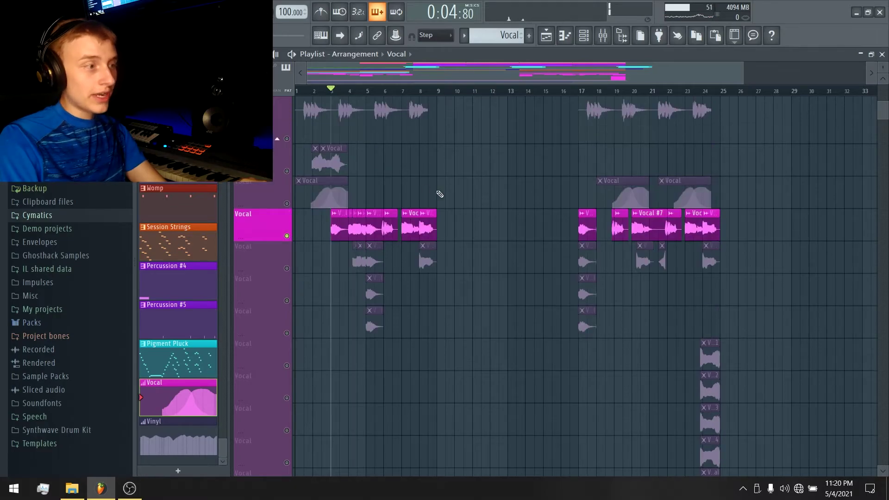
scroll(438, 193, down, 2)
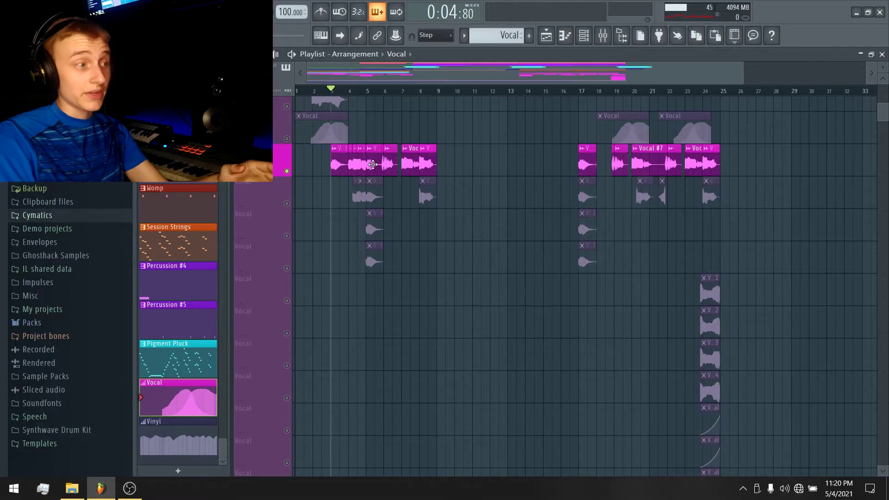
click(603, 41)
click(603, 40)
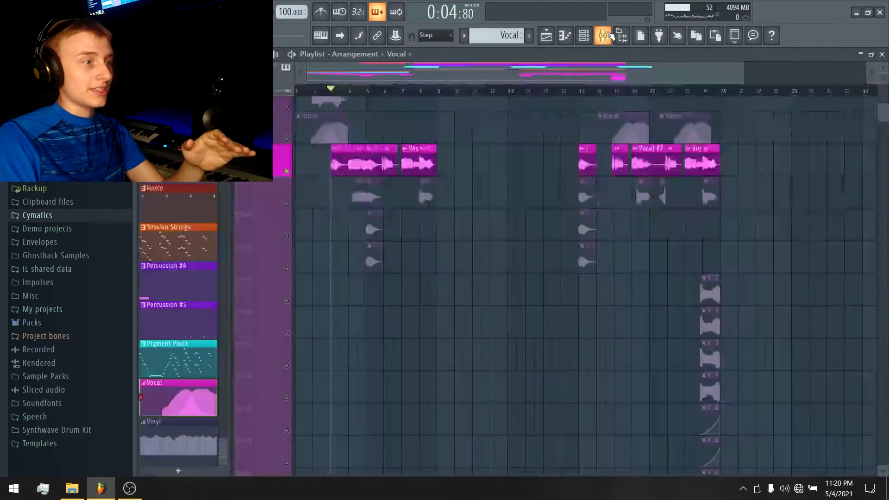
click(604, 41)
key(F5)
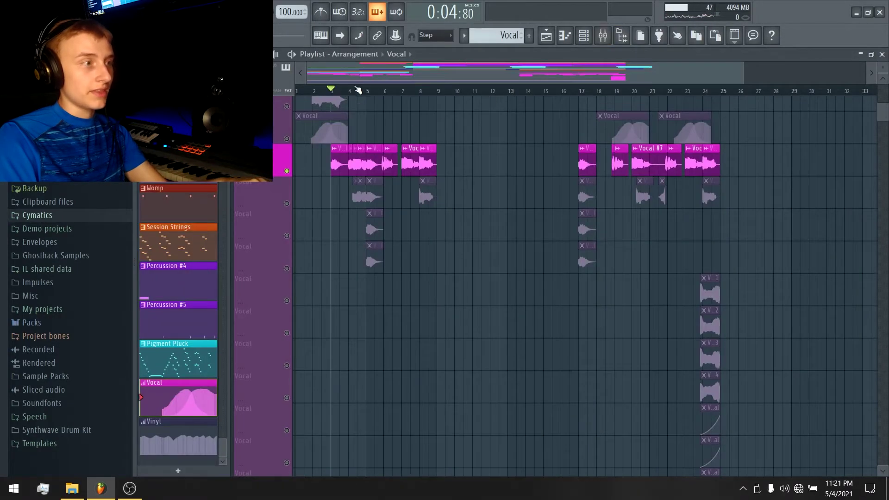
Step: Unmute the three Vocal tracks beneath the soloed one and play the stacked vocals from bar 4
scroll(359, 91, up, 3)
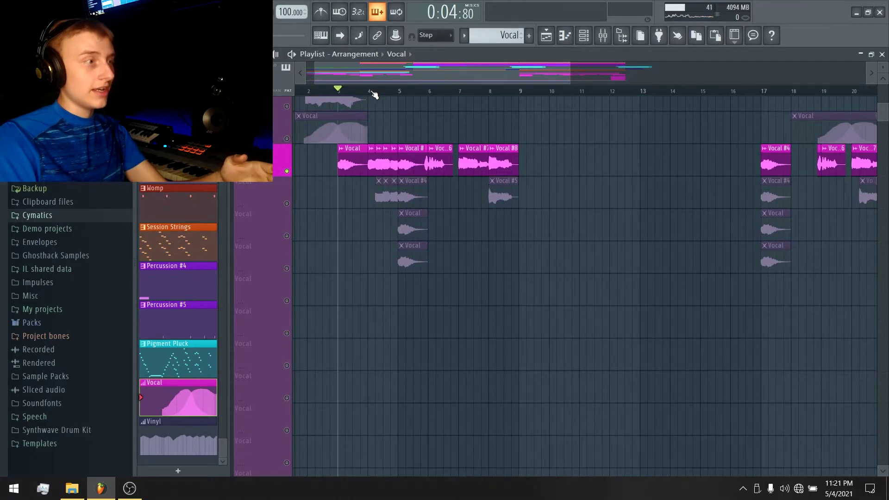
click(368, 92)
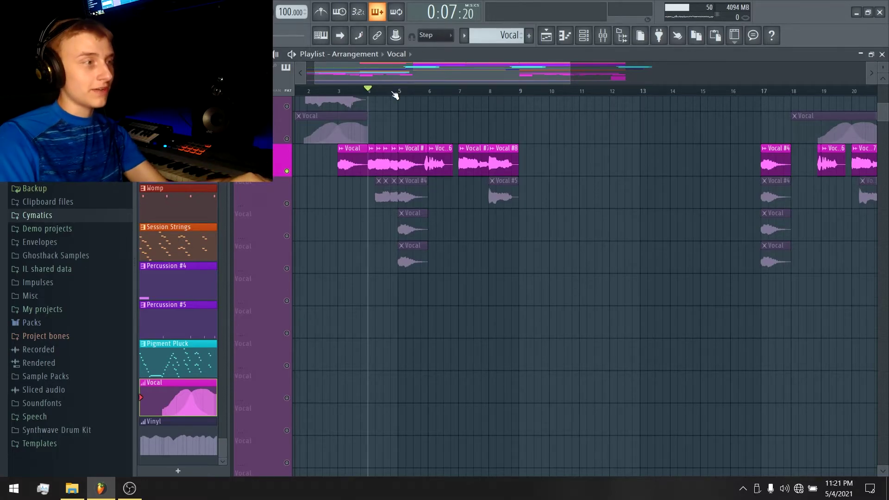
scroll(395, 94, up, 2)
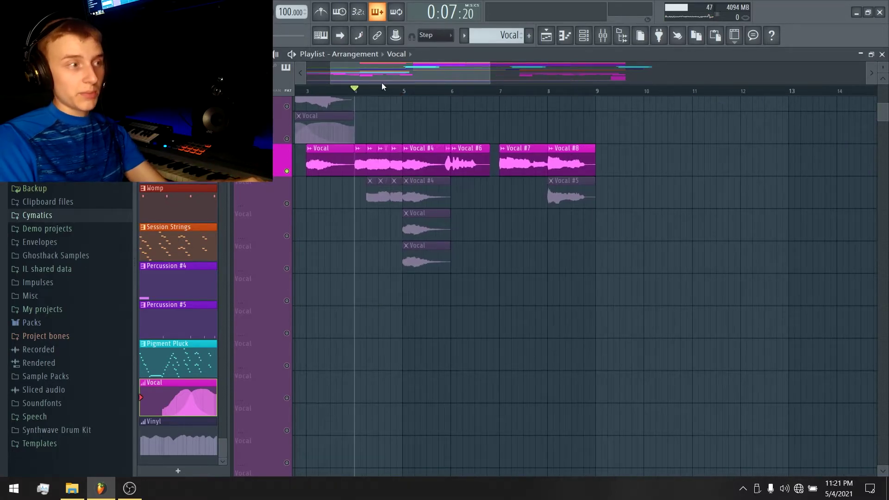
scroll(399, 101, up, 3)
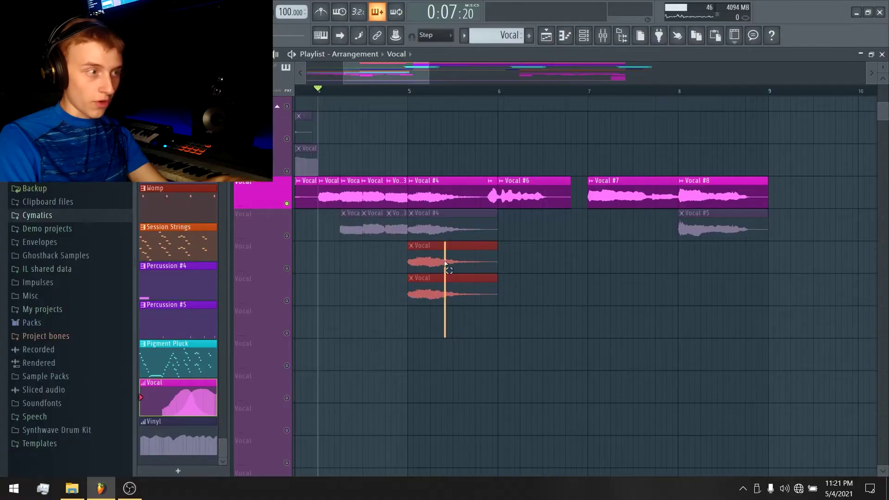
drag(288, 237, 288, 301)
key(space)
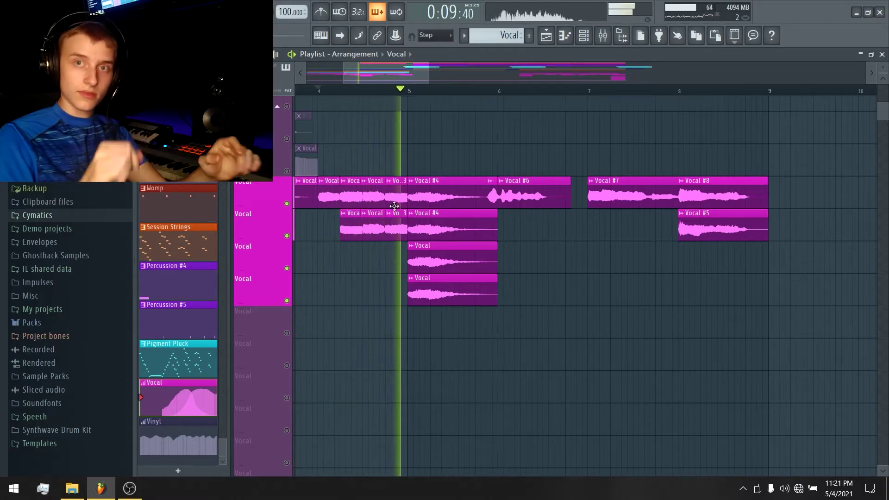
key(space)
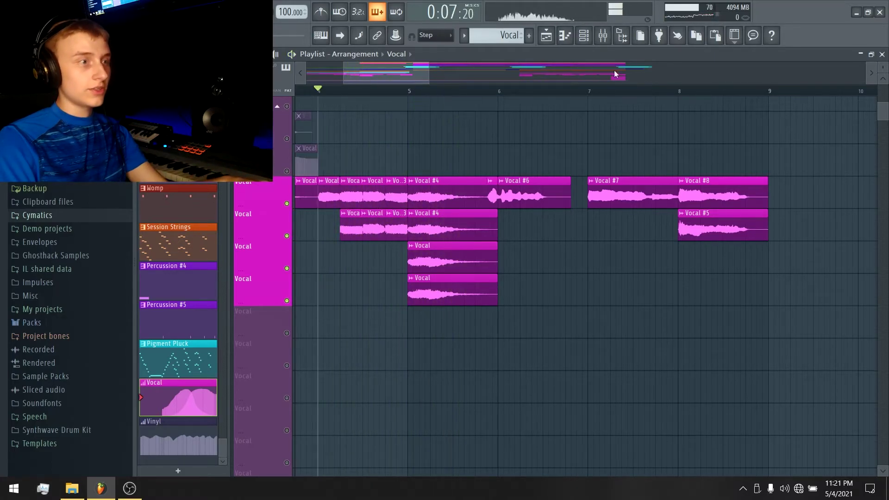
Step: Play the stacked vocals from bar 4 with Inserts 10 and 11 enabled alongside Insert 20 in the mixer
click(599, 38)
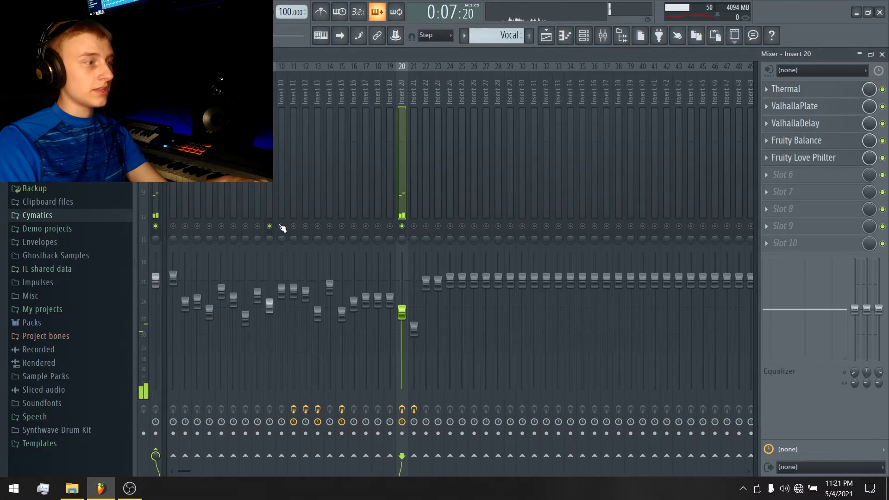
key(space)
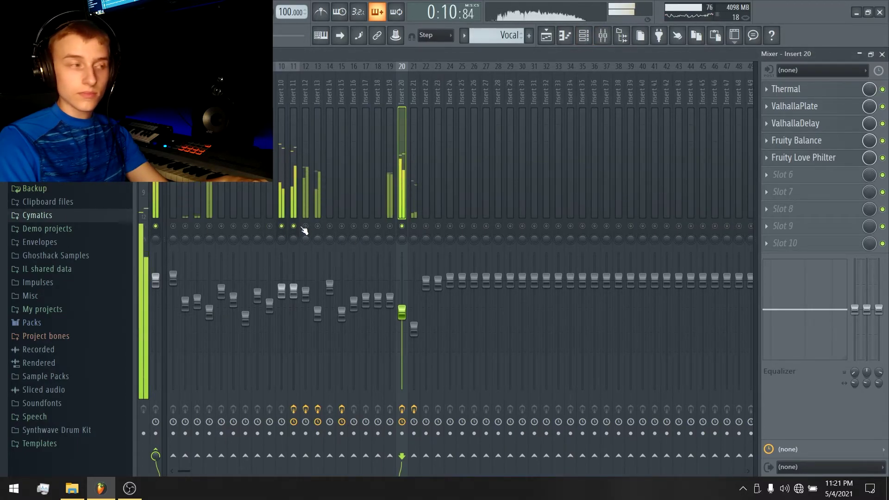
key(space)
click(565, 36)
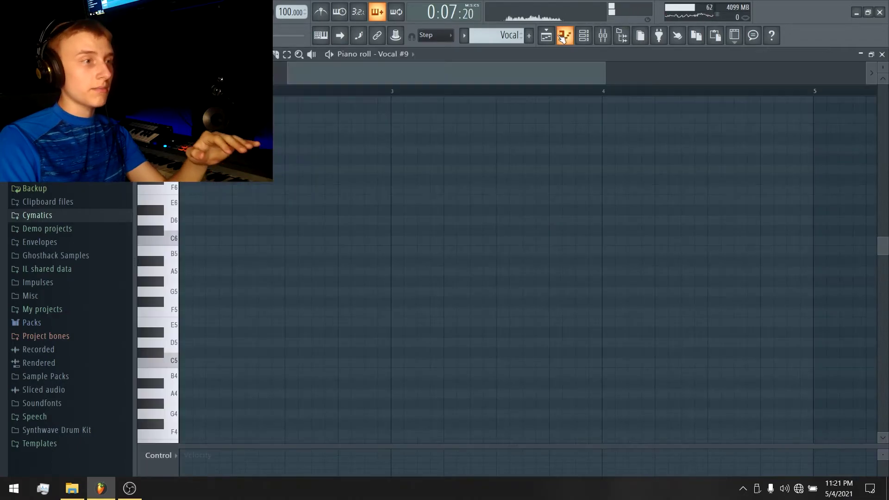
Step: Return to the Playlist and play the stacked Vocal clips from bar 6
click(549, 37)
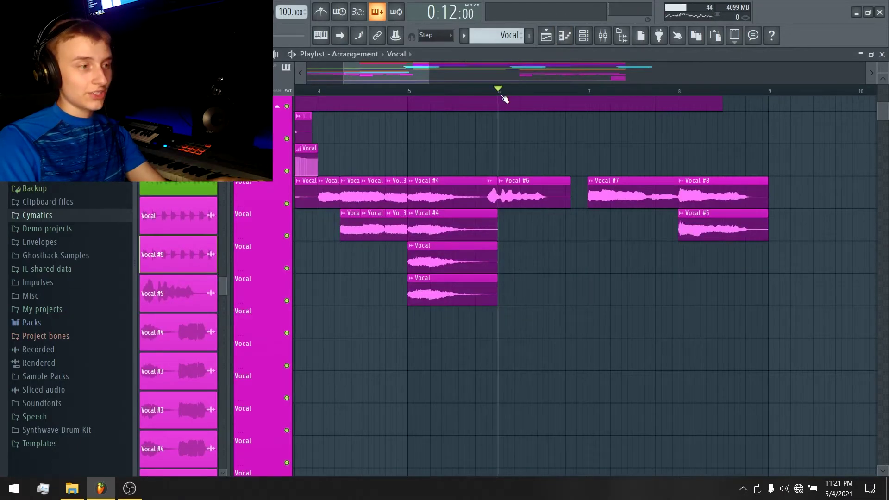
scroll(576, 206, up, 10)
drag(411, 295, 387, 338)
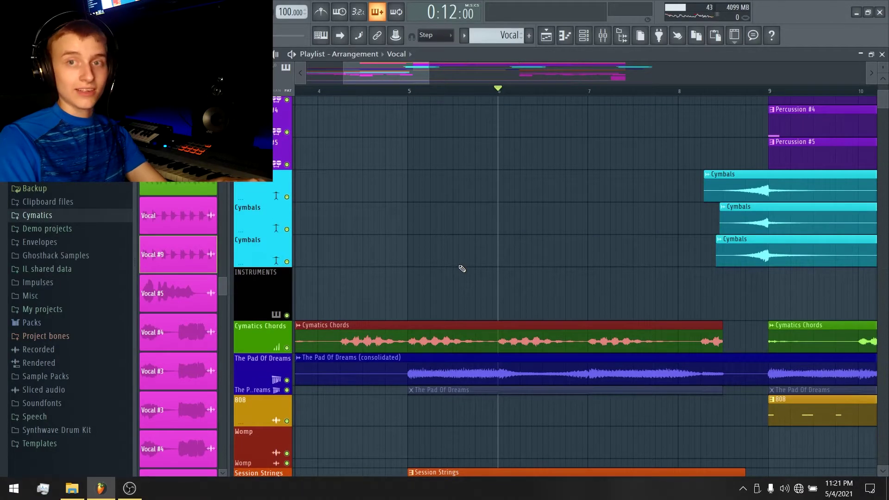
scroll(465, 265, down, 10)
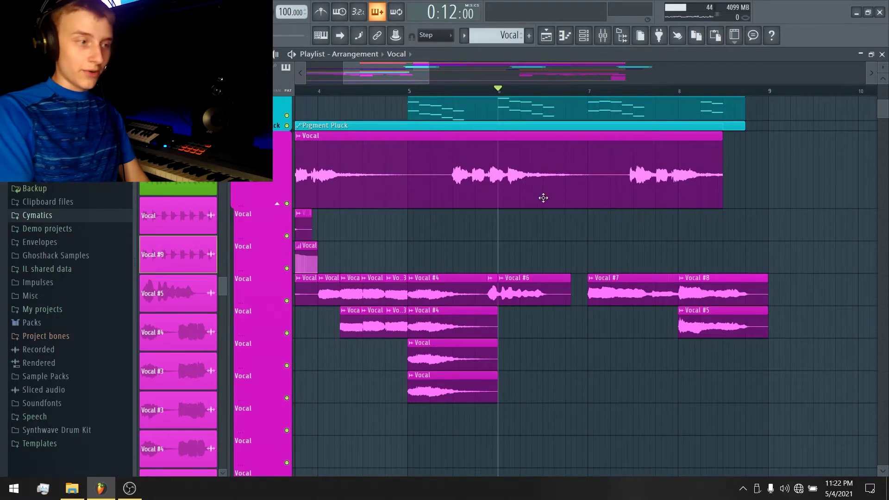
key(space)
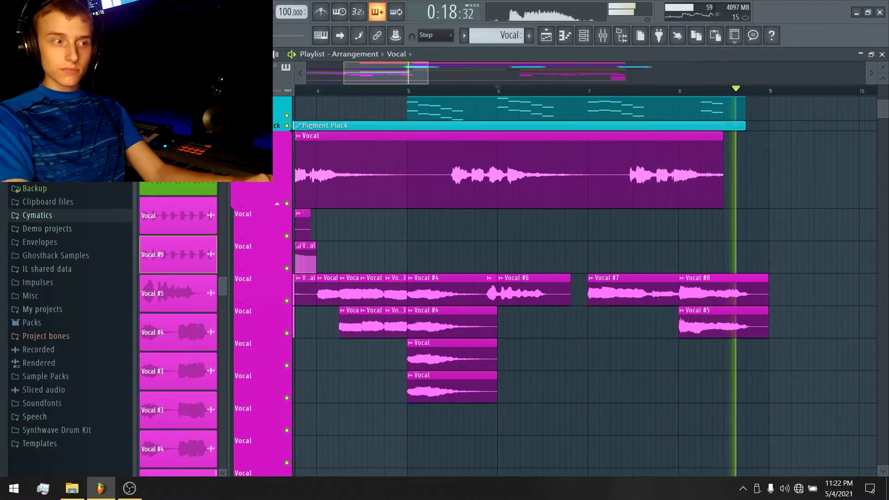
scroll(709, 74, up, 3)
key(space)
Step: Place the playhead at bar 8, where Vocal #8 and Vocal #5 begin, and check the enabled inserts in the mixer
click(616, 90)
click(610, 38)
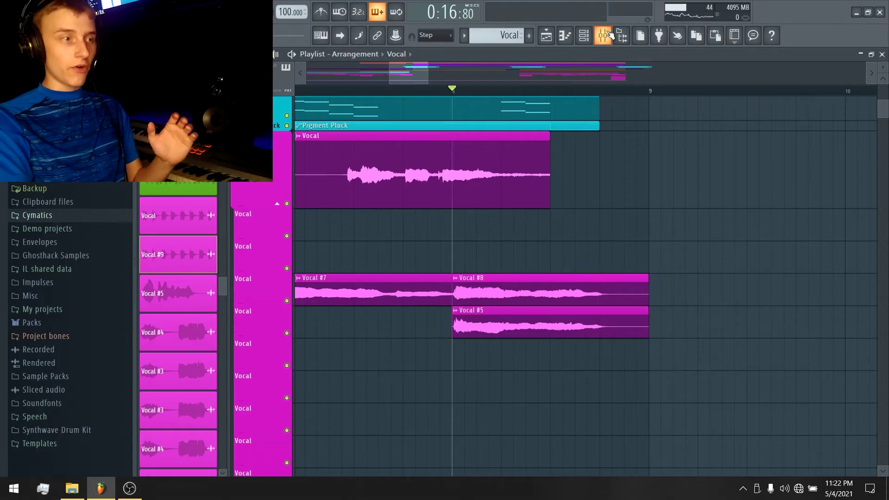
click(607, 34)
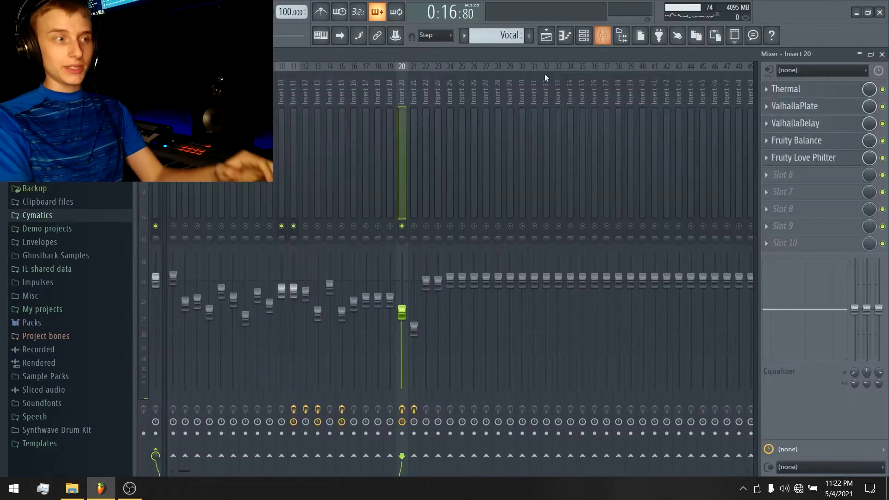
click(606, 38)
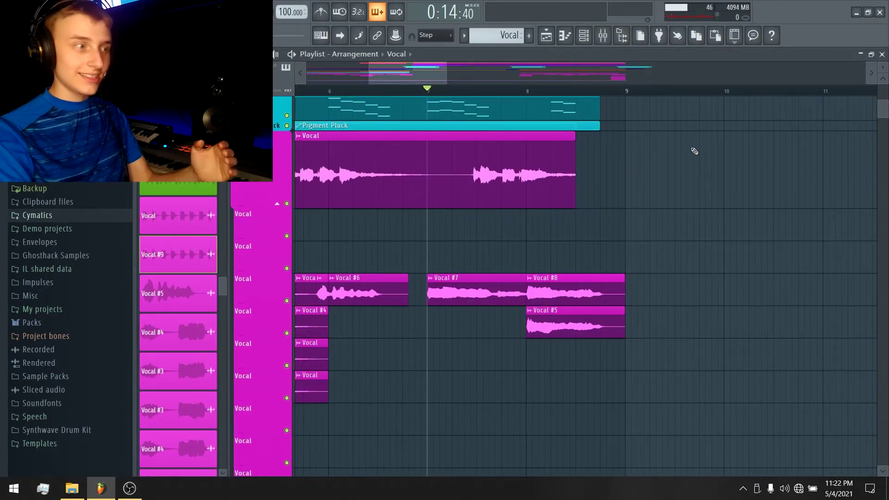
Step: Enable all mixer tracks again and play the full arrangement from bar 8
scroll(541, 238, up, 7)
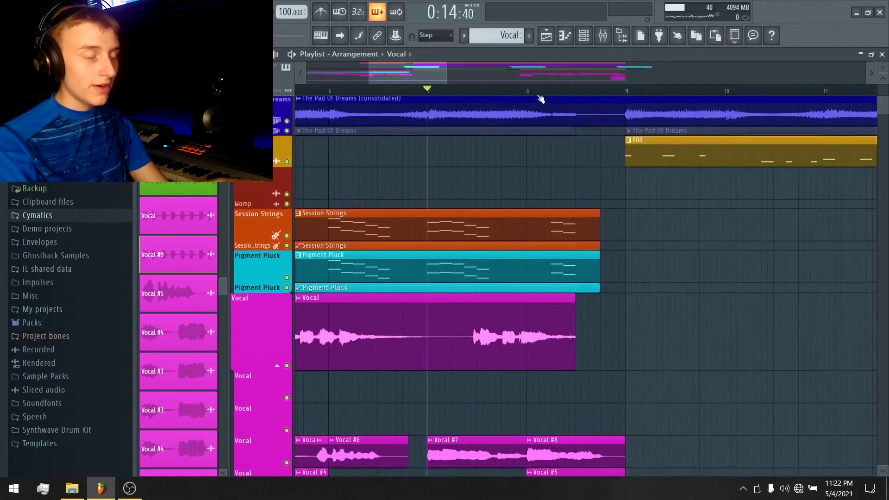
scroll(534, 181, up, 5)
click(528, 90)
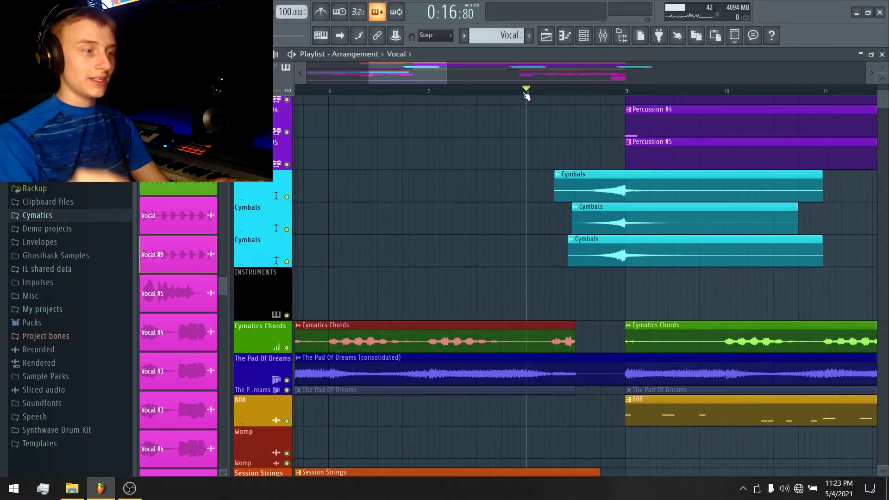
scroll(647, 212, down, 10)
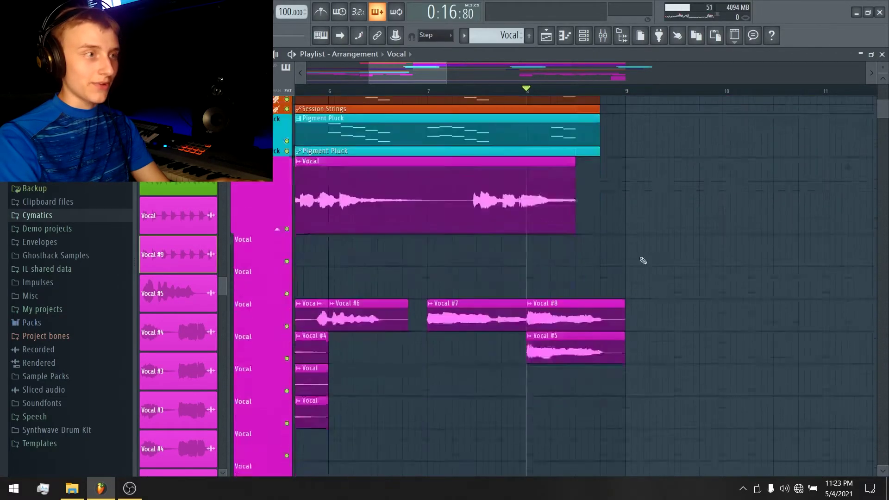
click(622, 41)
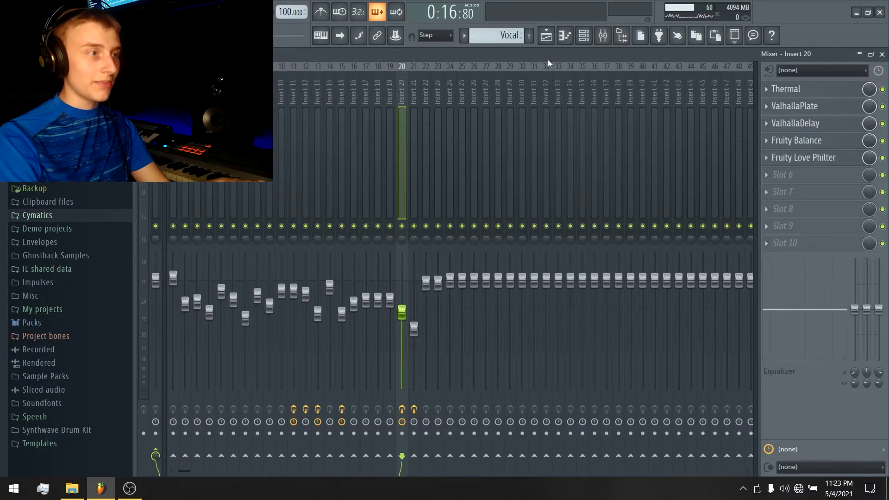
click(547, 37)
key(space)
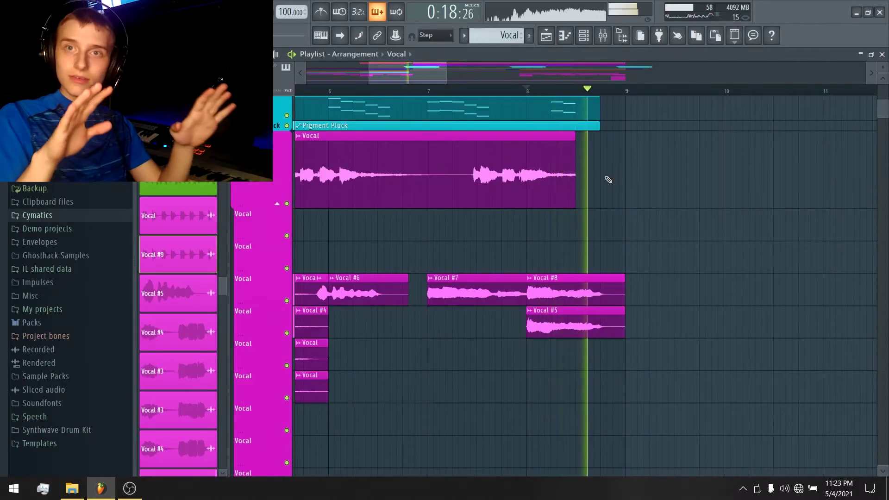
key(space)
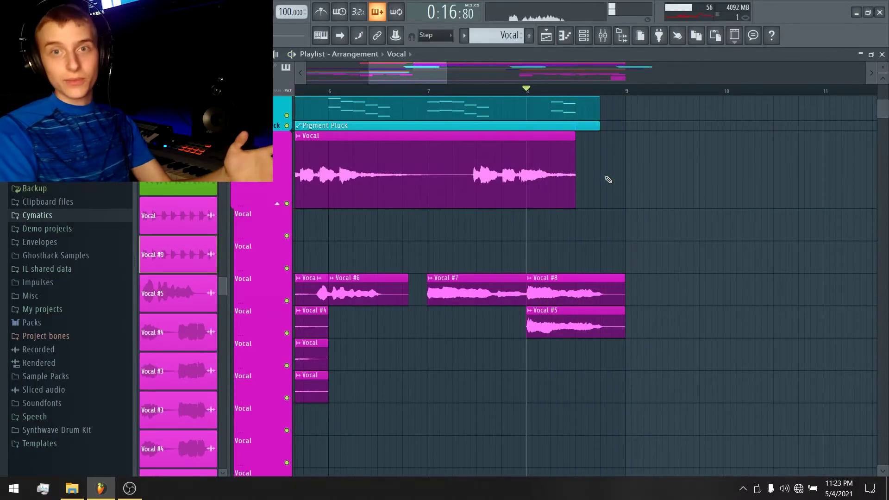
Step: Examine the Cymbals clips leading into bar 9 and the second group of Vocal clips between bars 17 and 25
scroll(734, 143, up, 10)
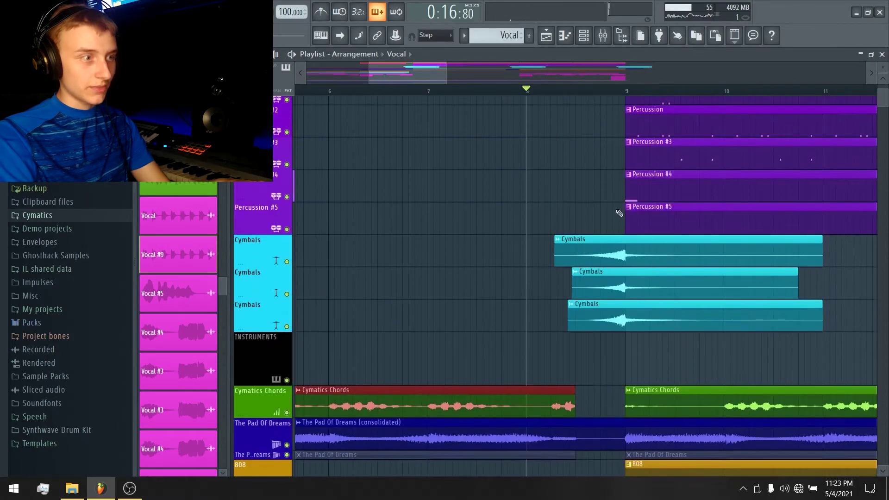
scroll(673, 256, down, 2)
scroll(678, 257, down, 2)
scroll(670, 261, up, 2)
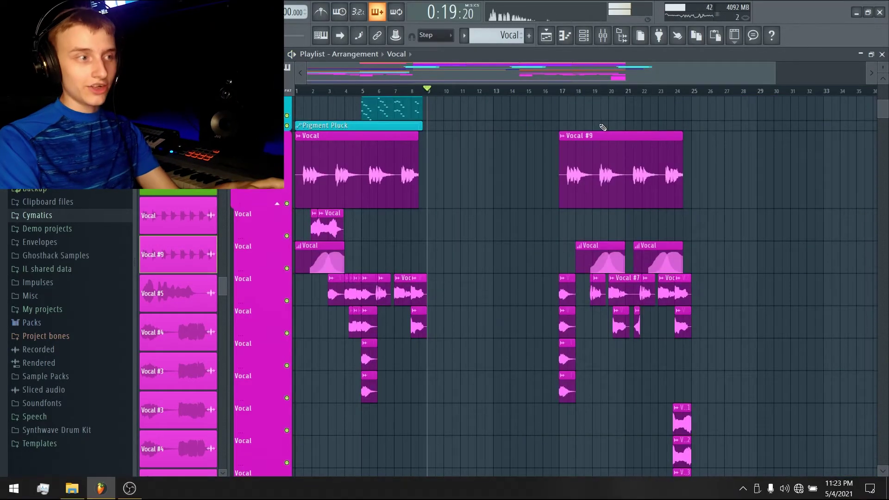
scroll(602, 130, up, 10)
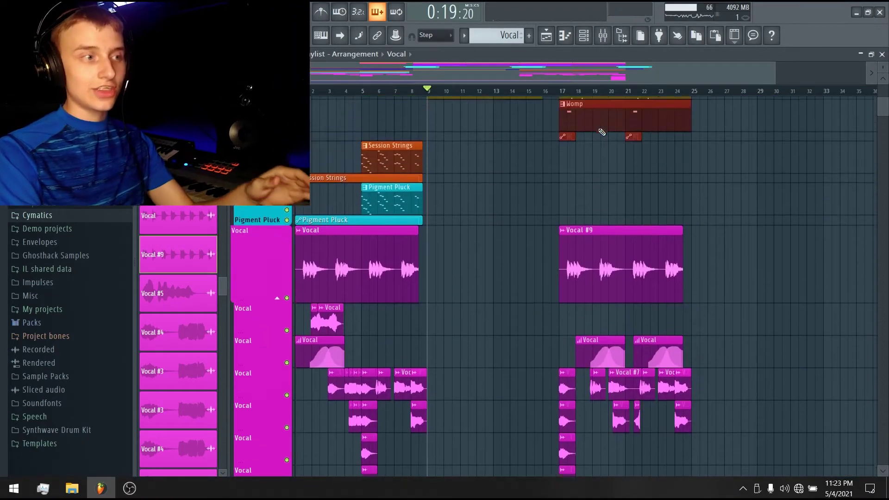
scroll(605, 132, up, 9)
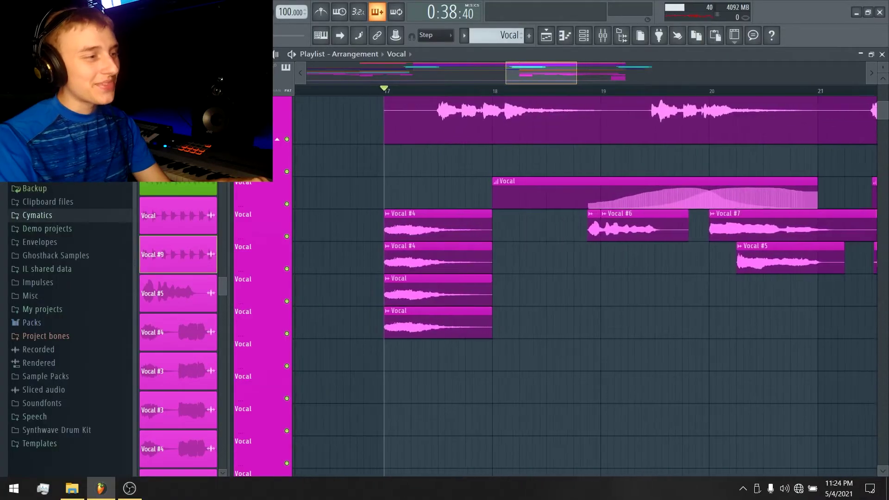
drag(541, 73, 524, 103)
drag(529, 73, 577, 56)
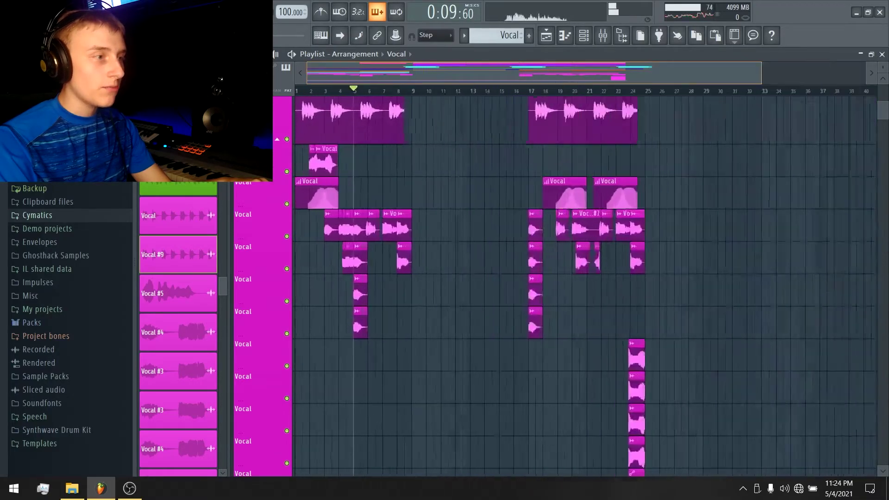
scroll(606, 93, up, 2)
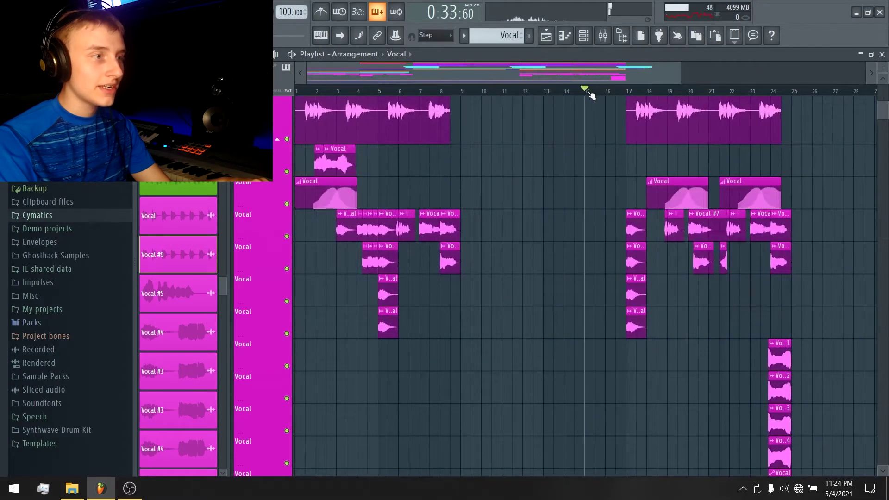
Step: Unsolo Insert 20 in the mixer and play the full mix from bar 16
click(602, 37)
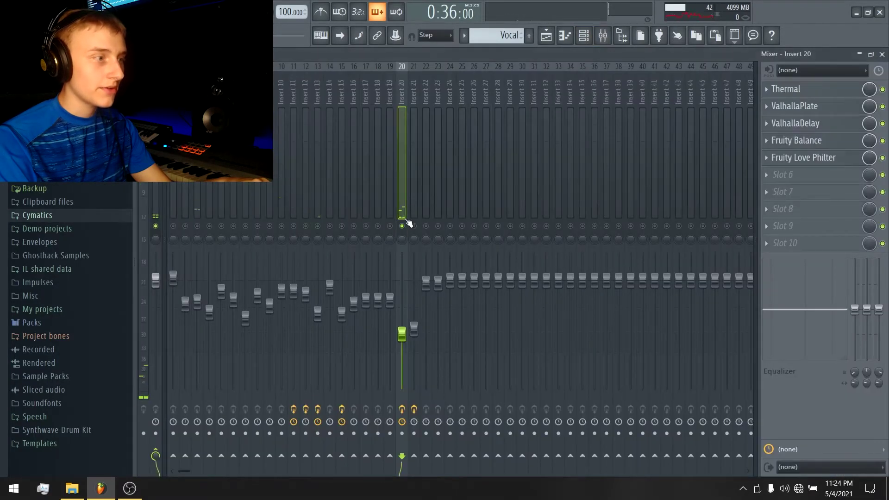
key(space)
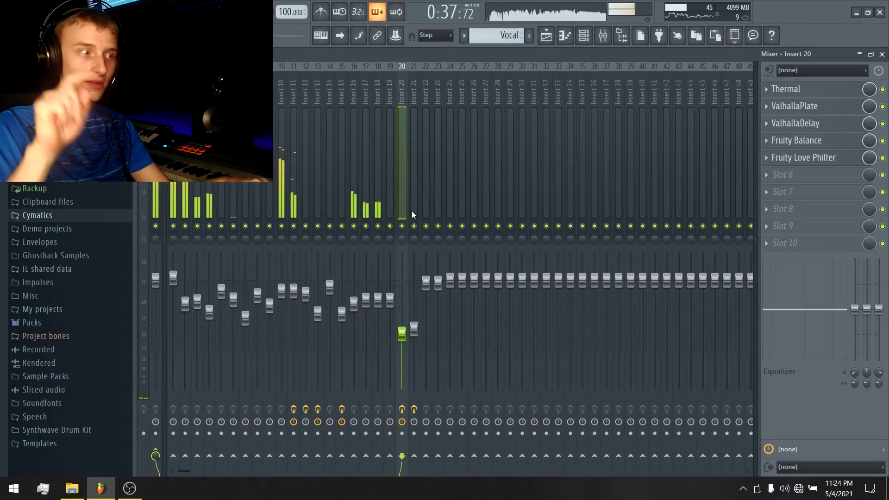
key(space)
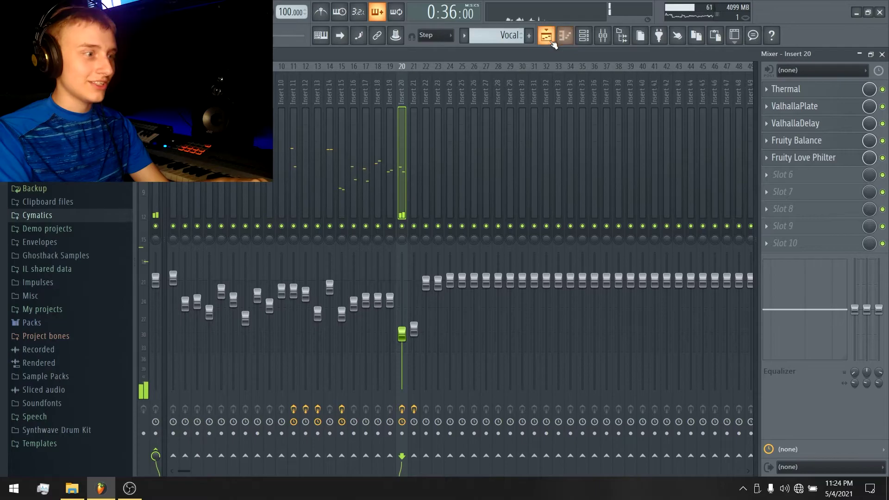
Step: Place the playhead at bar 17 and play from there with the mixer open to check Insert 20
click(548, 38)
drag(661, 78, 575, 104)
click(602, 37)
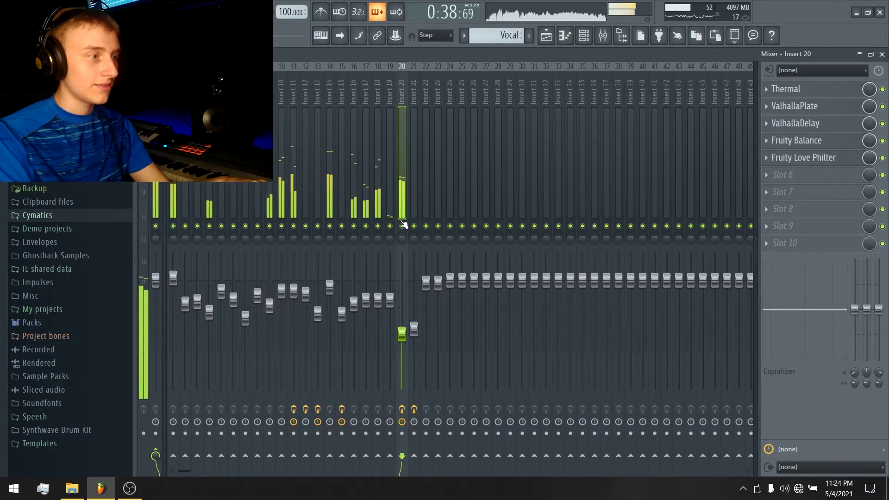
key(F5)
scroll(605, 77, down, 3)
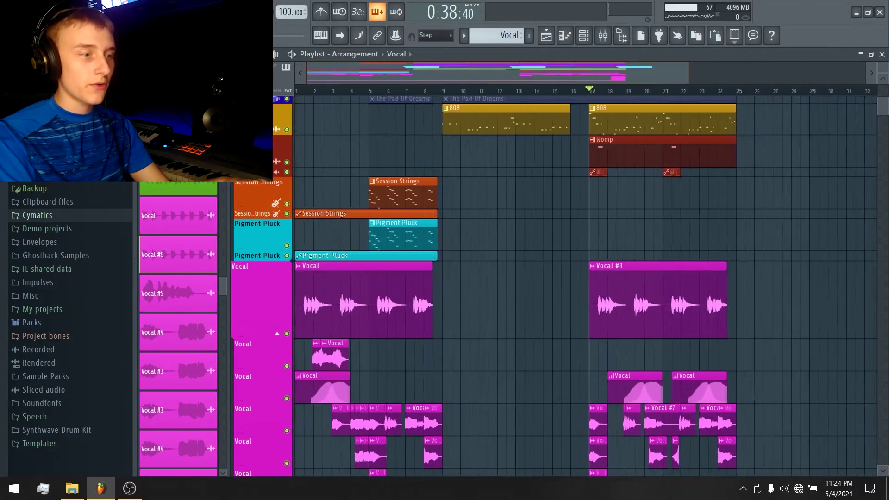
Step: Play the full arrangement from bar 17 while following the Vocal clips in the Playlist
key(space)
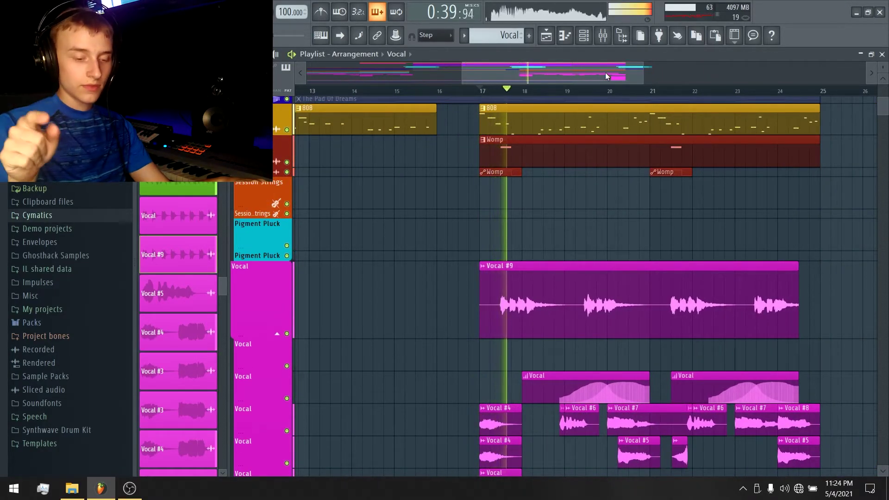
scroll(663, 173, down, 4)
scroll(695, 175, down, 1)
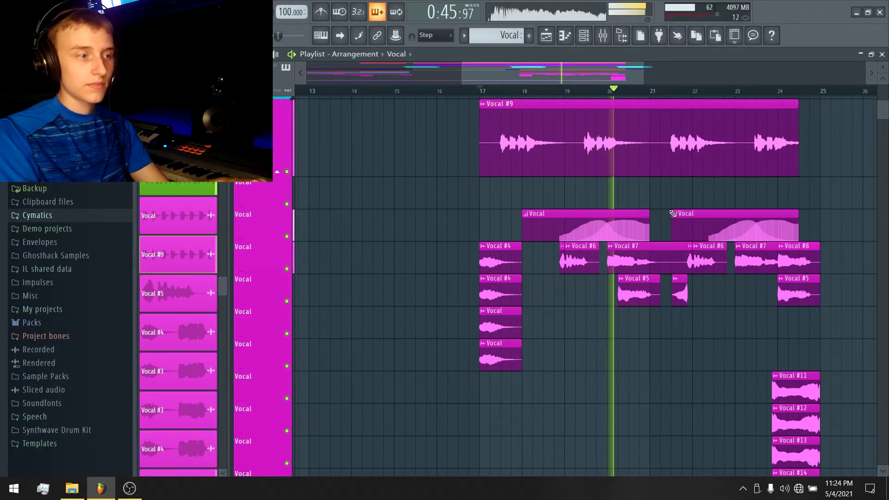
drag(635, 73, 671, 74)
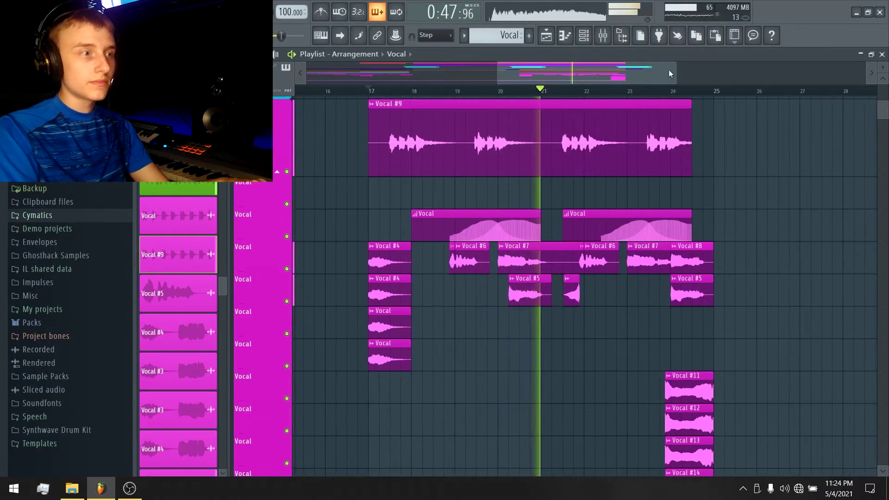
key(space)
Step: Place the playhead at bar 23 and select the four Vocal automation clips beneath Vocal #11 to Vocal #14
click(486, 90)
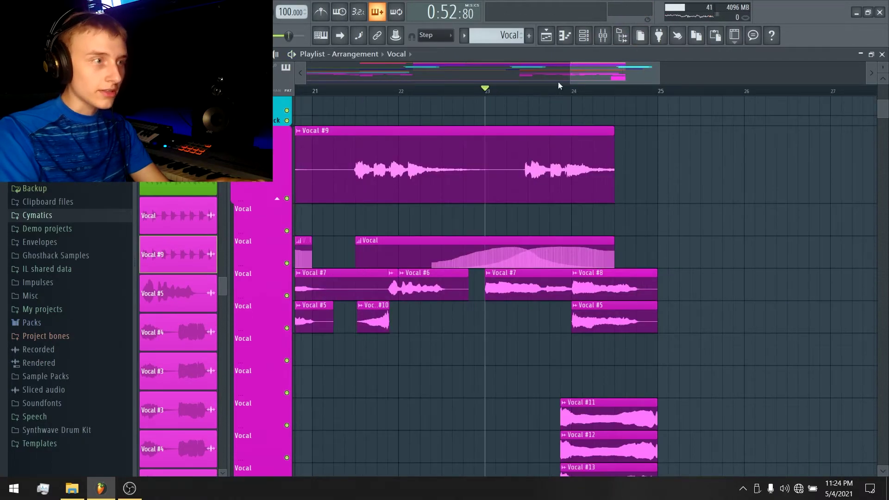
scroll(602, 232, down, 5)
ctrl+scroll(602, 278, up, 3)
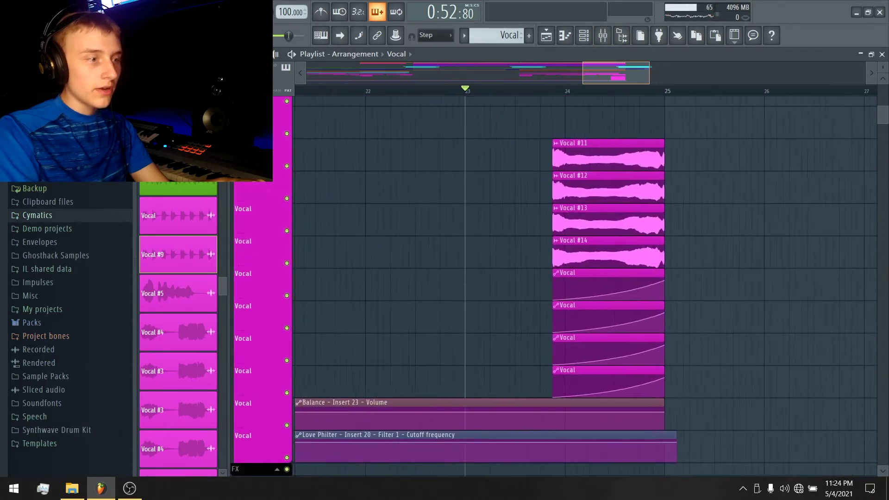
drag(746, 288, 539, 381)
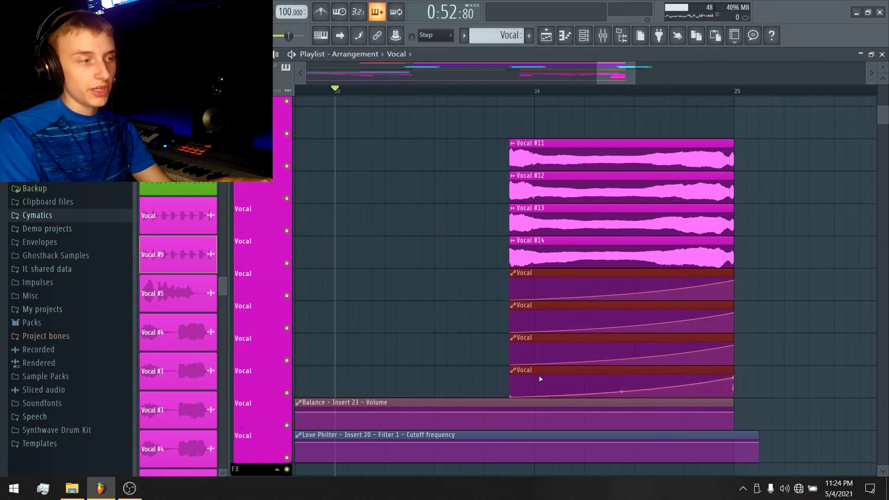
scroll(553, 273, down, 1)
Step: Examine the sampler settings of the Vocal #11 clip, including its time-stretching pitch, and close them
double_click(543, 134)
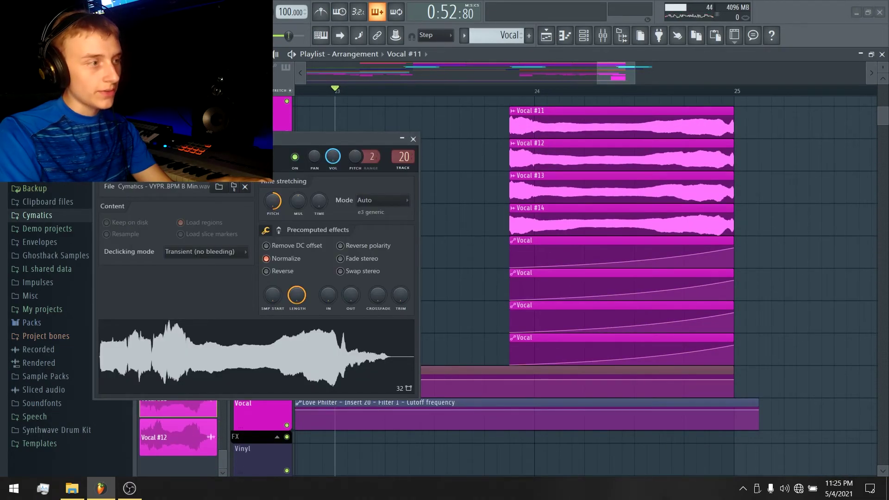
click(414, 140)
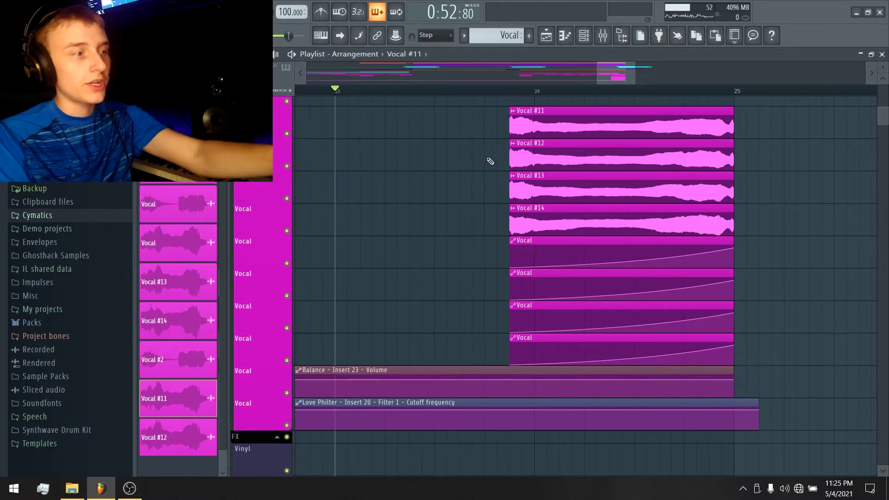
double_click(551, 125)
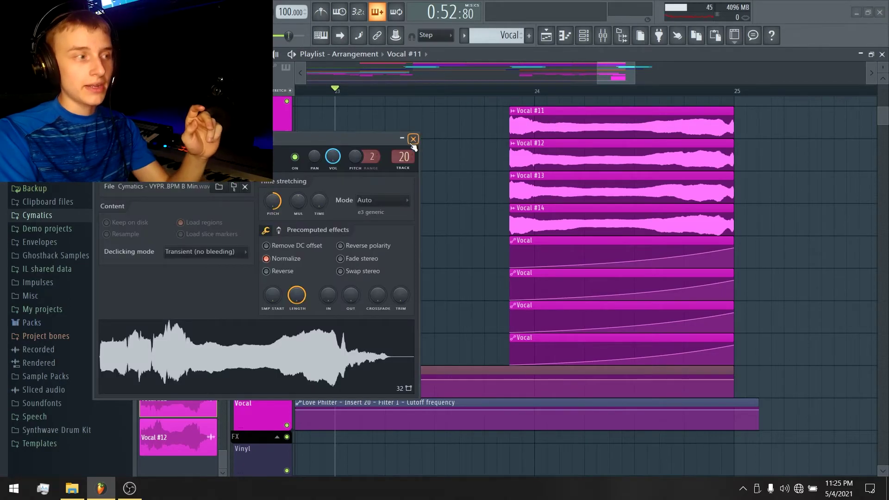
click(415, 139)
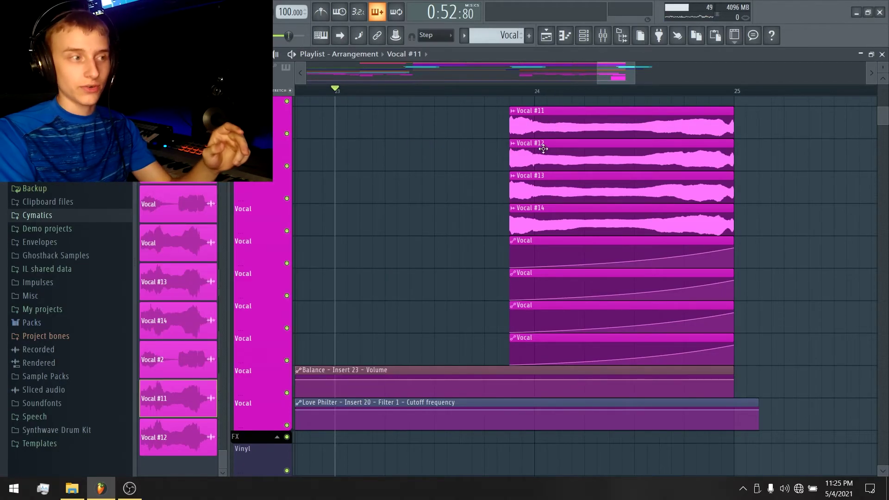
double_click(560, 119)
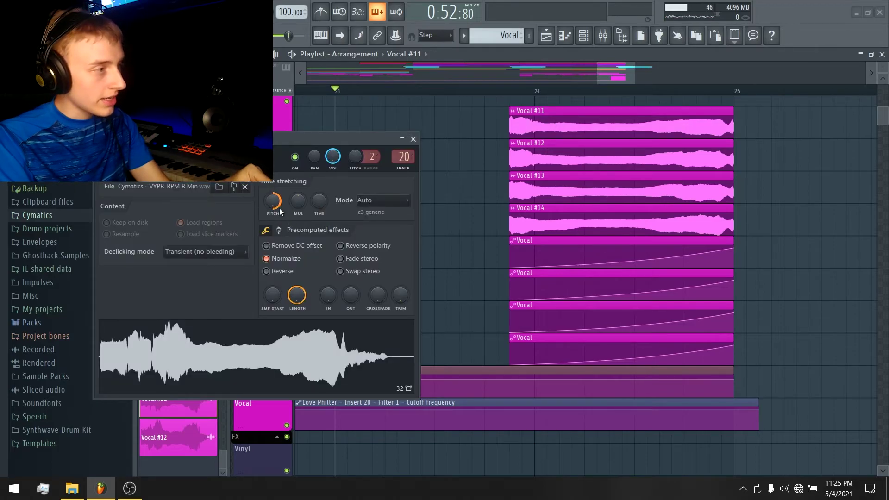
click(413, 140)
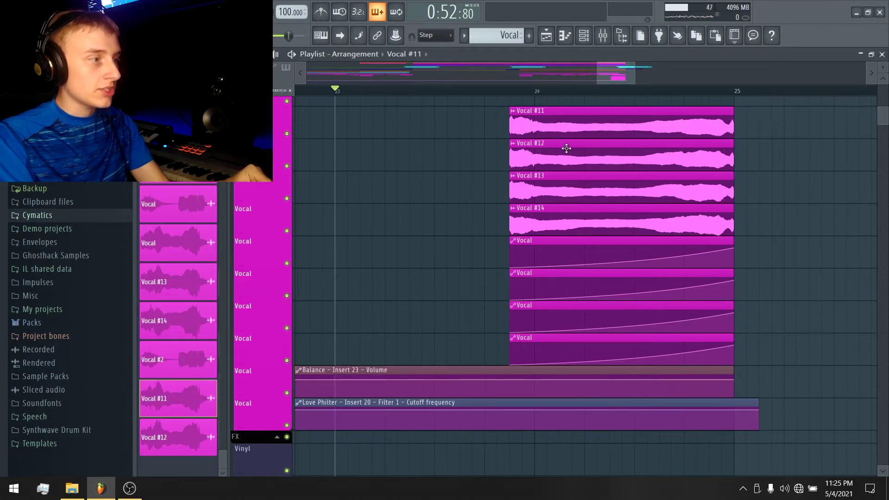
Step: Examine the sampler settings of the Vocal #12, Vocal #13 and Vocal #14 clips one after another, closing each
double_click(566, 148)
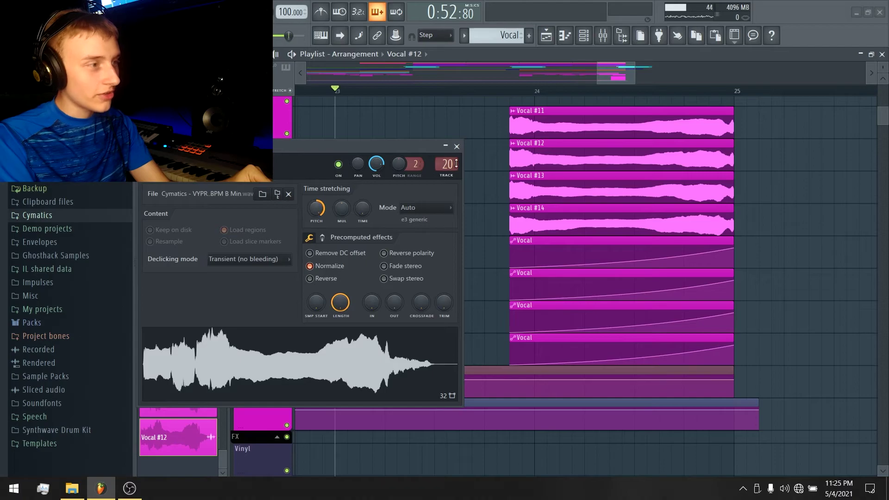
click(457, 146)
double_click(525, 178)
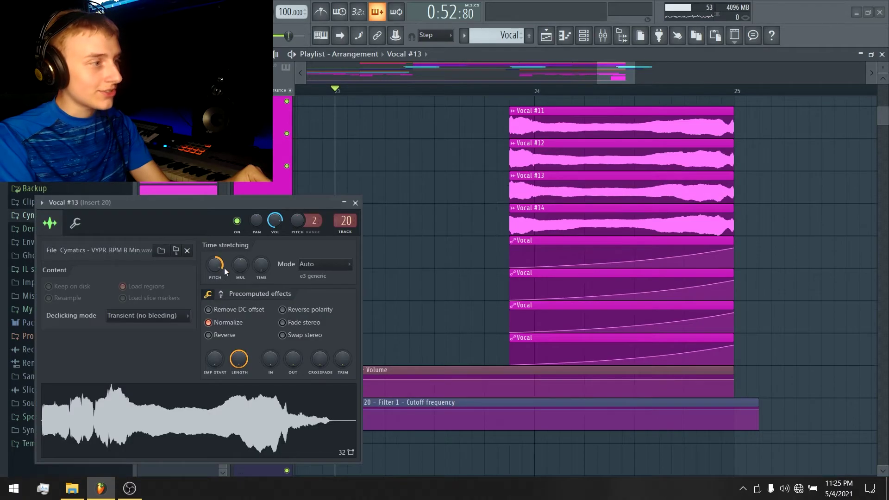
click(359, 203)
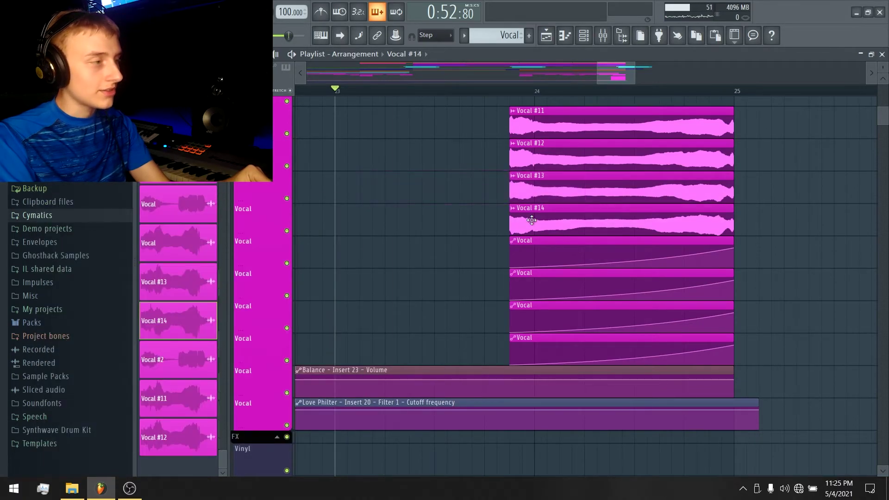
double_click(531, 221)
click(384, 110)
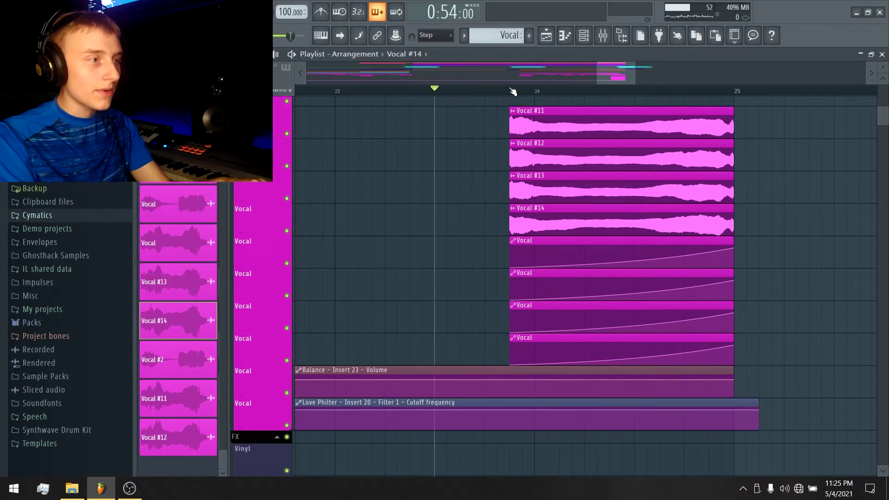
Step: Place the playhead at the start of the Vocal #11 to #14 clips and play the arrangement from there
scroll(625, 76, down, 5)
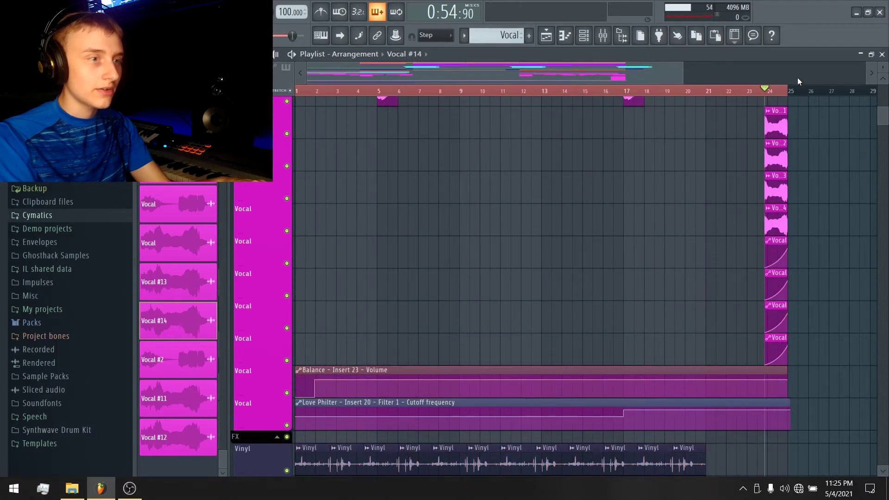
key(space)
scroll(797, 88, up, 5)
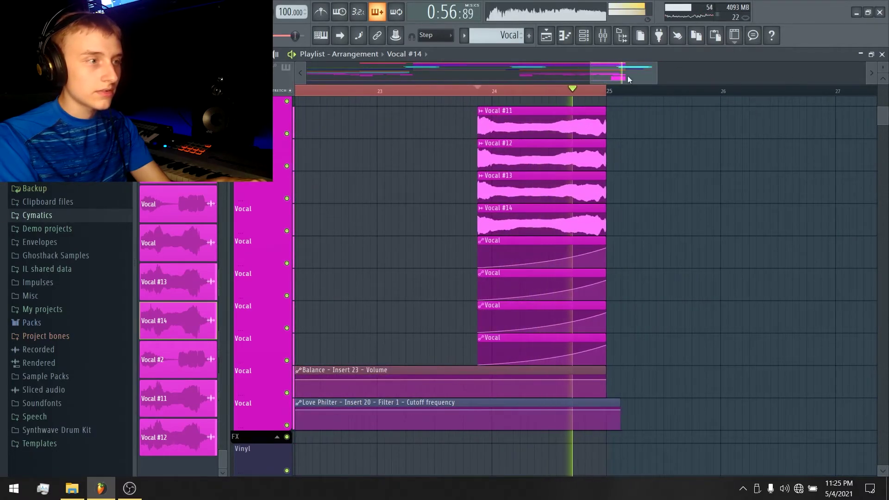
key(space)
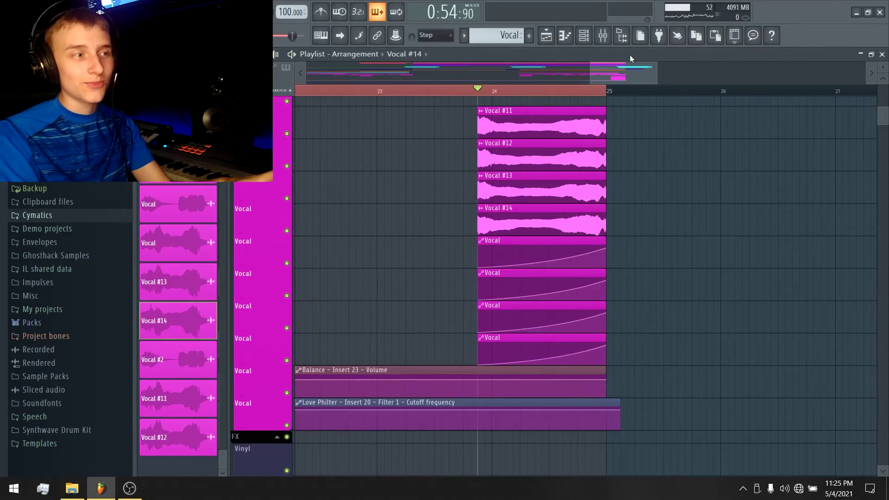
Step: Play the layered vocals with the mixer open to check Insert 20, and return to the Playlist
click(603, 35)
key(space)
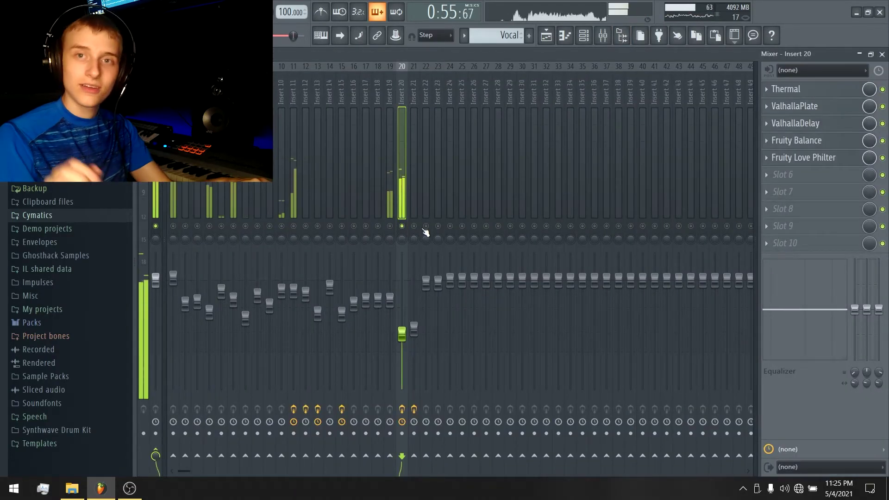
key(space)
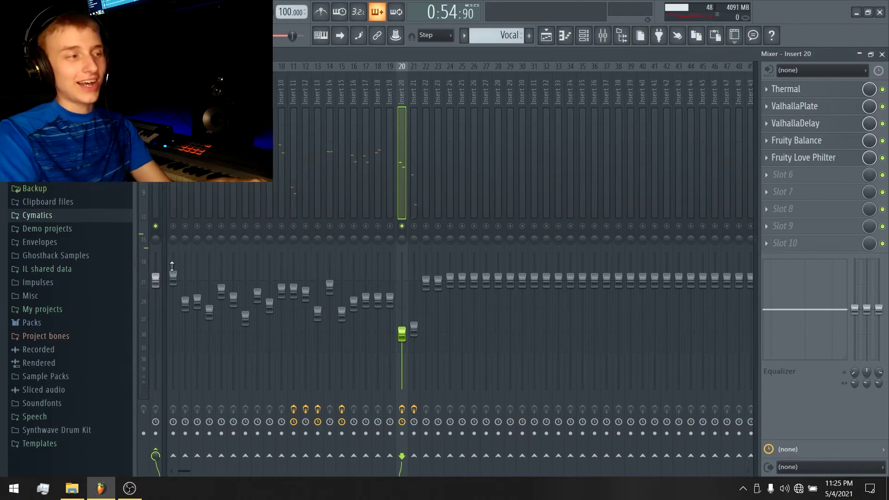
click(551, 41)
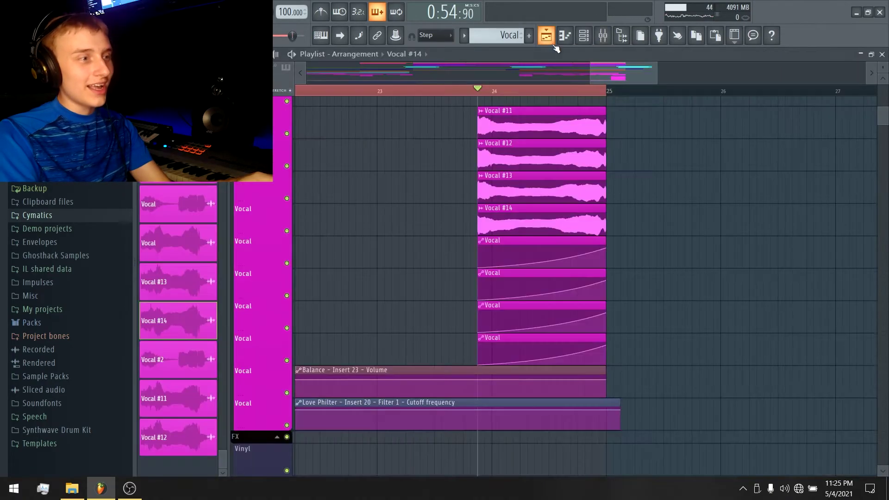
drag(624, 73, 623, 76)
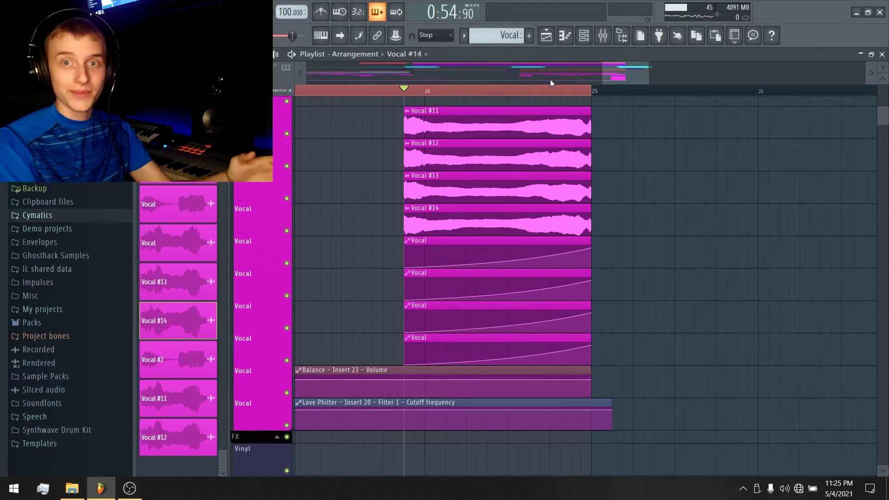
Step: Replay the final vocal layers in the Playlist with the Vocal #7, #8 and #5 clips above in view
scroll(390, 209, up, 2)
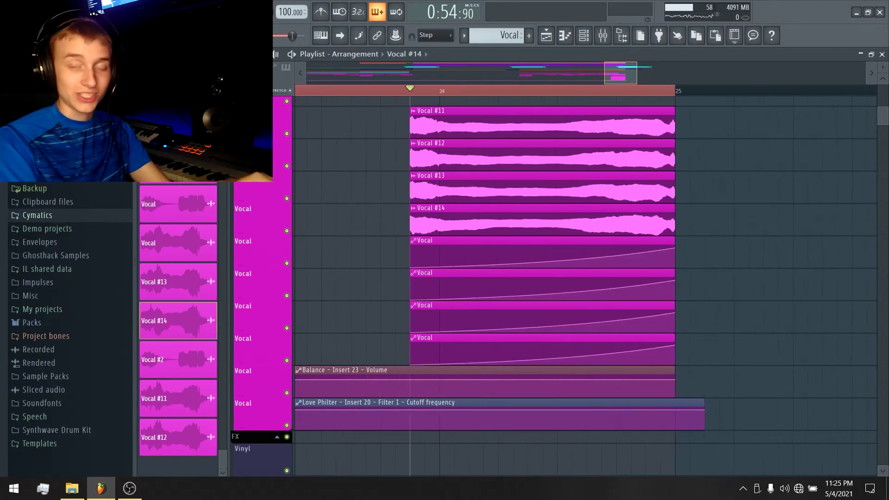
key(space)
scroll(679, 238, up, 2)
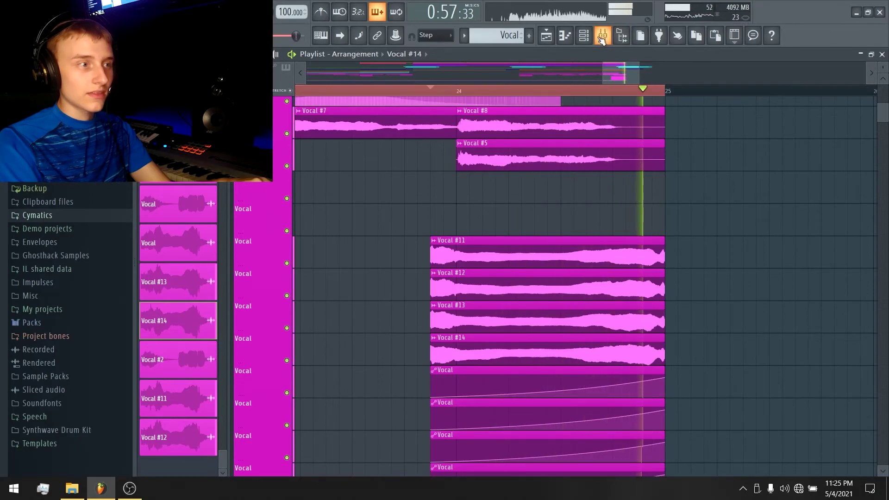
key(space)
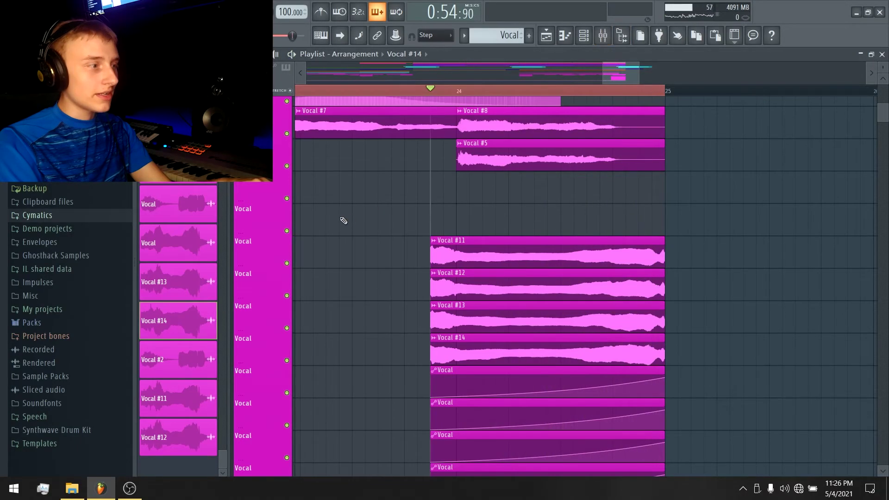
Step: Solo the Vocal #11 track, add the #12, #13 and #14 tracks one by one during playback, and restore all tracks
ctrl+click(286, 263)
key(space)
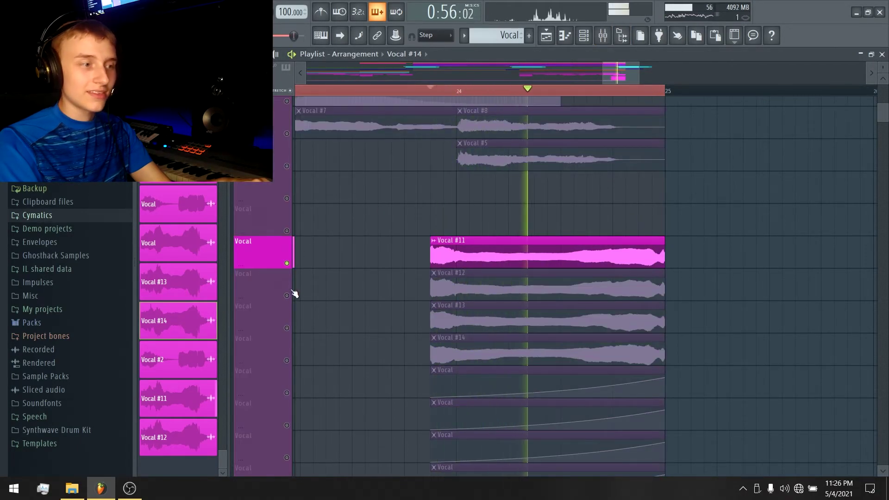
click(288, 295)
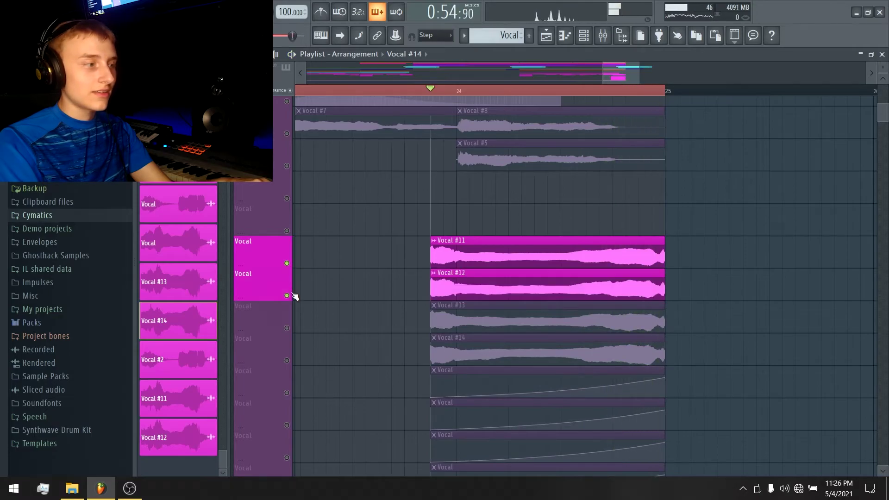
click(287, 328)
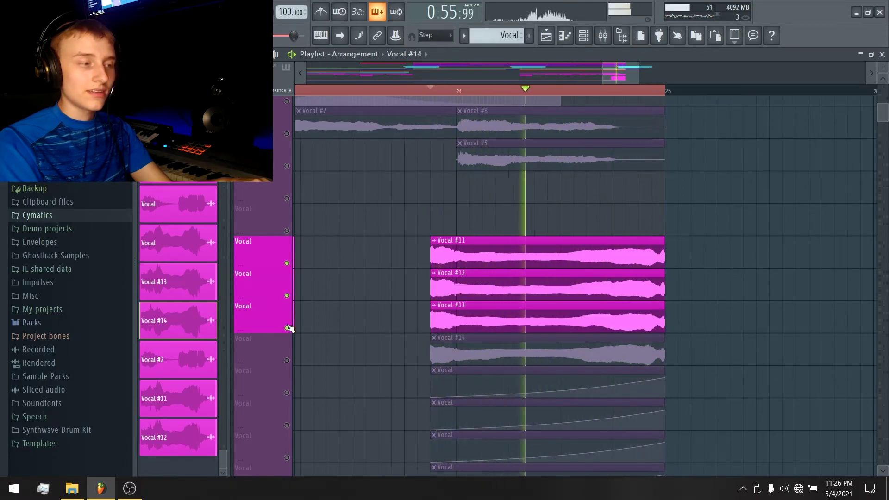
click(287, 361)
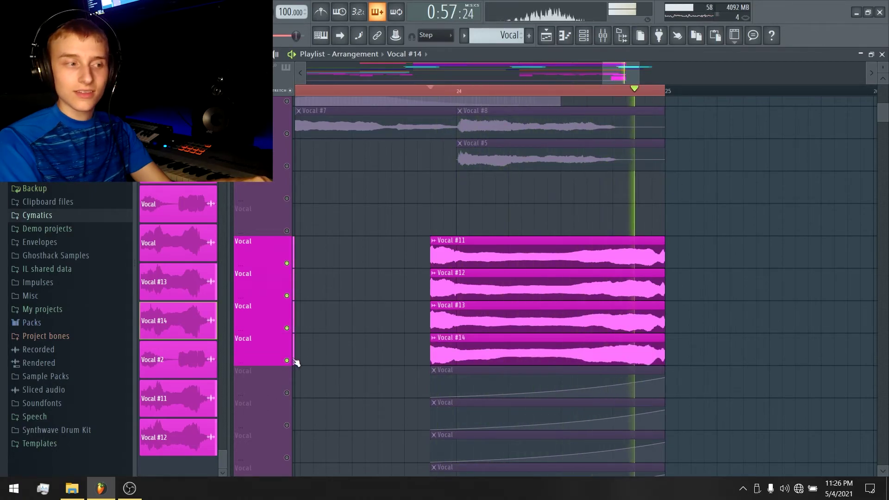
key(space)
ctrl+click(287, 361)
ctrl+click(288, 361)
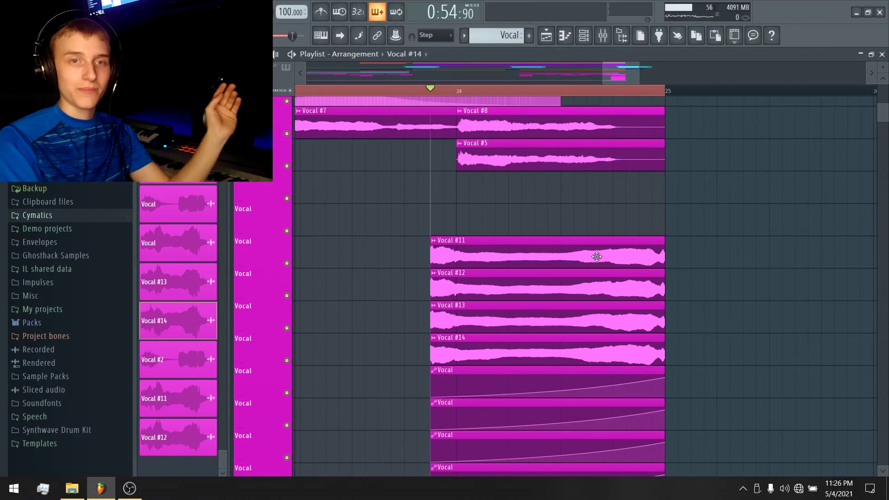
Step: Recheck the Vocal #11 sampler settings and play the section while following its four Vocal automation clips
double_click(574, 246)
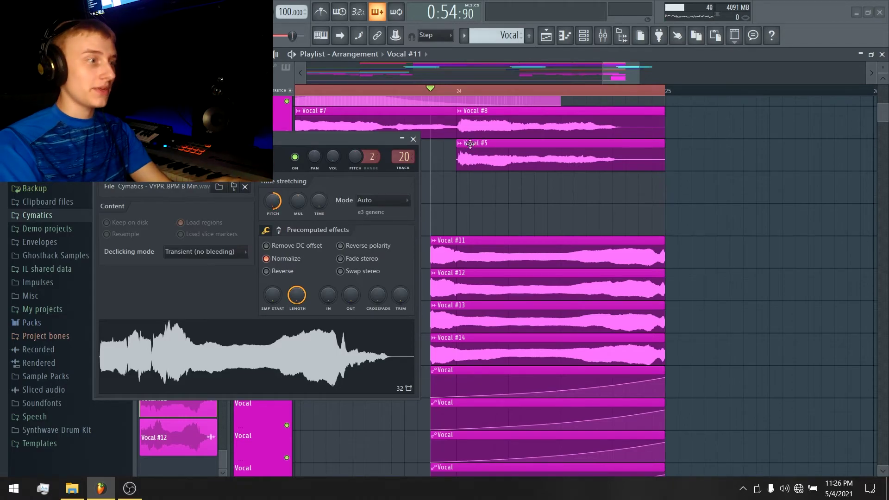
click(414, 139)
scroll(525, 173, down, 8)
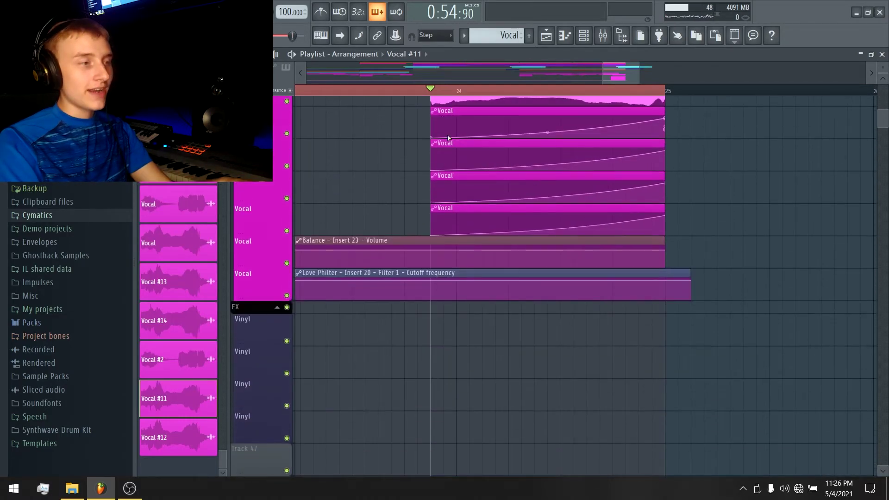
key(space)
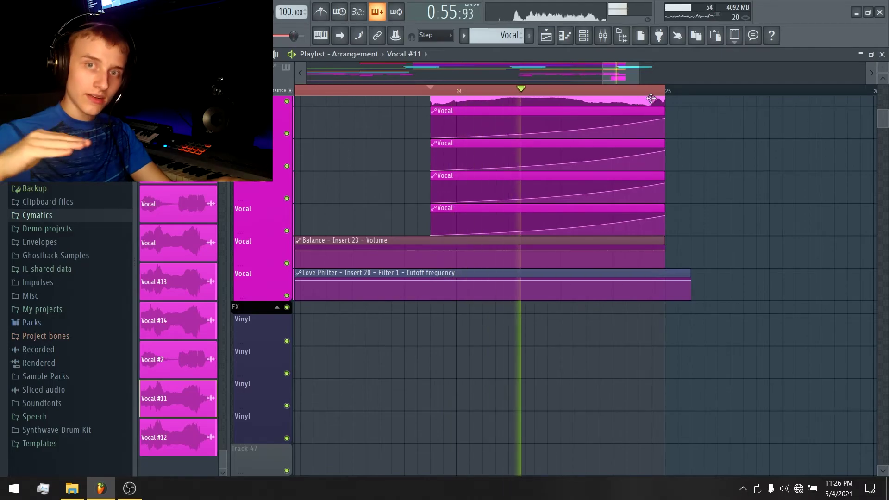
key(space)
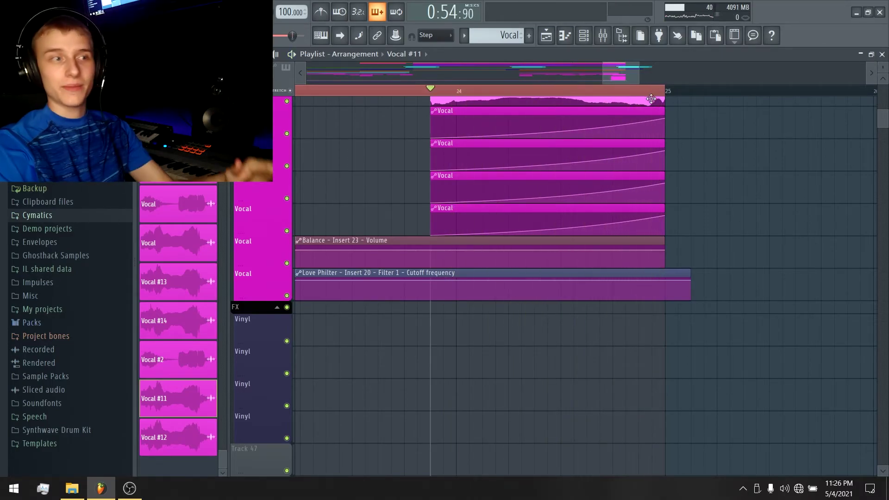
Step: Collapse the Vocal track group in the Playlist and reduce the INSTRUMENTS header track to a thin row
scroll(620, 66, down, 6)
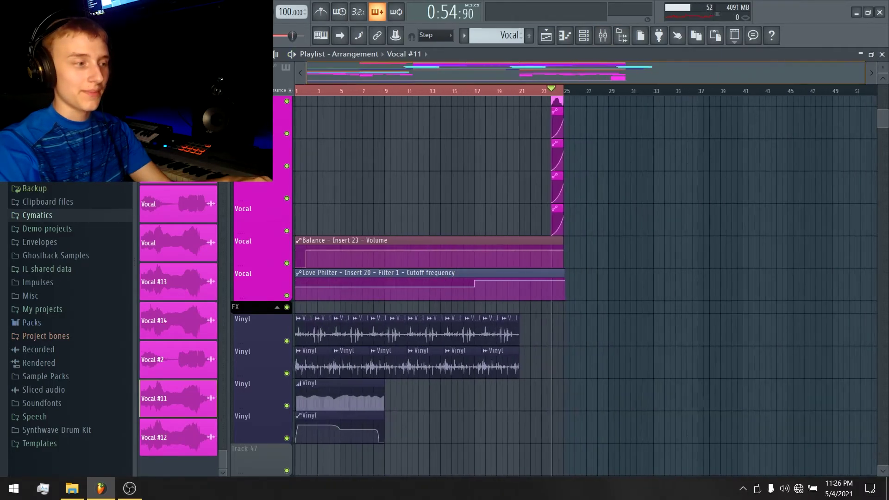
scroll(492, 333, up, 1)
scroll(375, 187, up, 10)
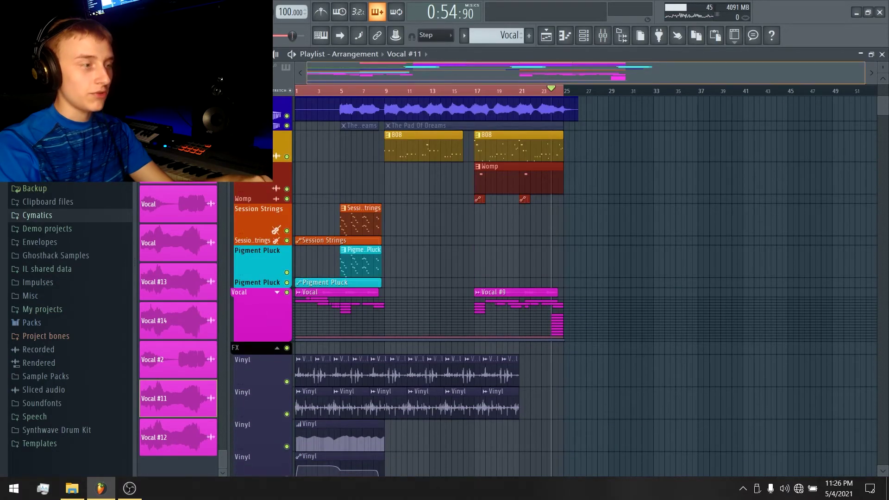
scroll(417, 79, up, 2)
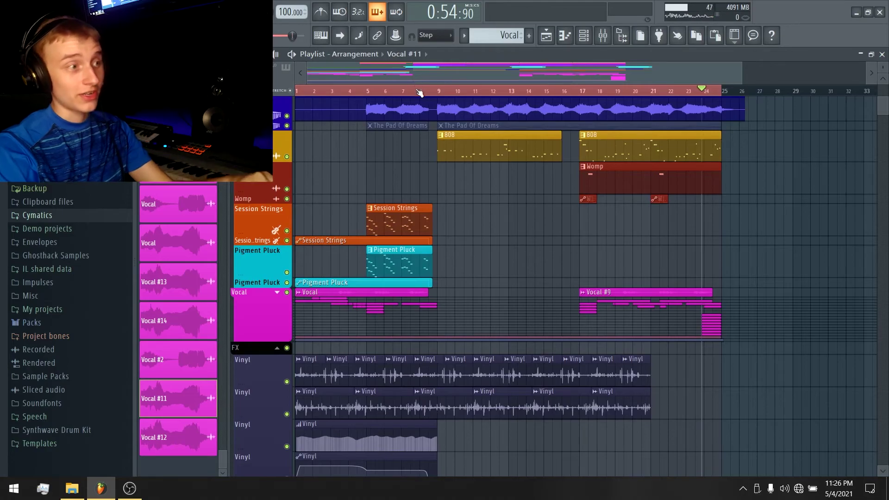
scroll(446, 240, up, 8)
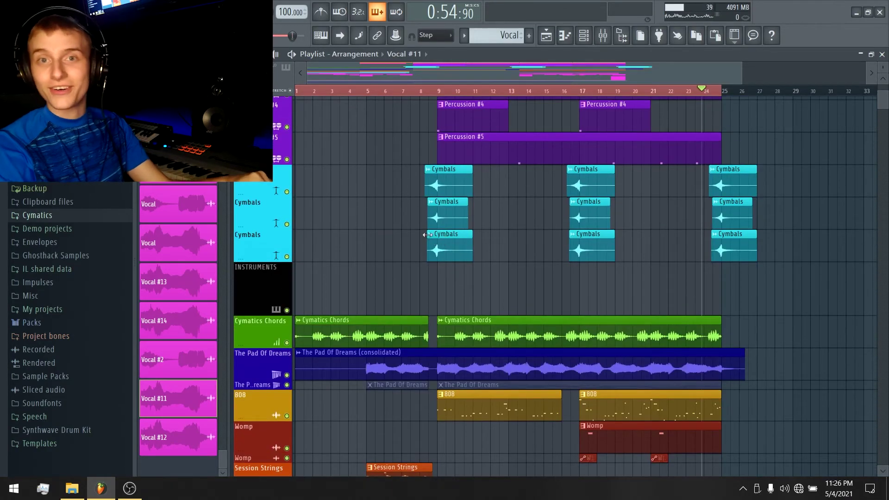
scroll(556, 287, down, 9)
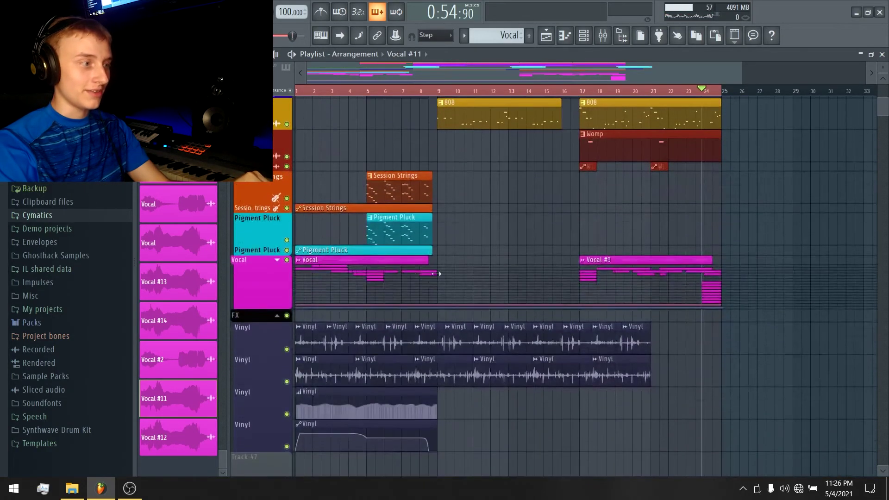
scroll(347, 274, up, 9)
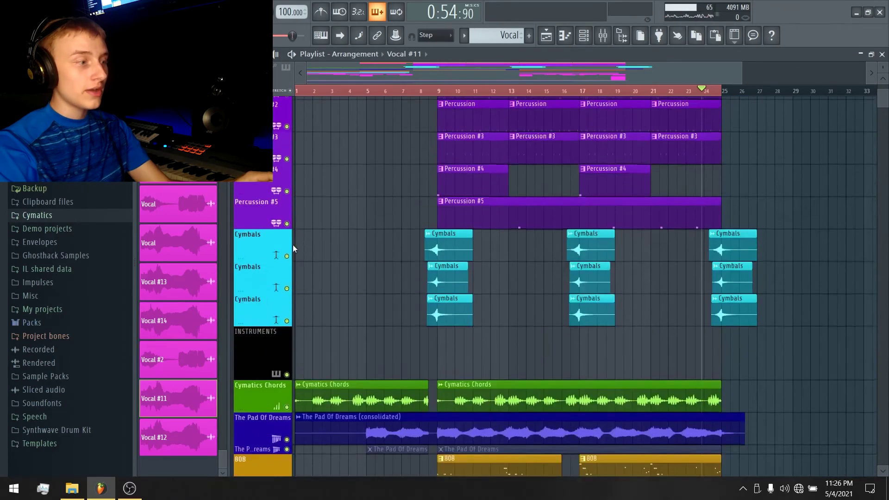
drag(257, 315, 256, 275)
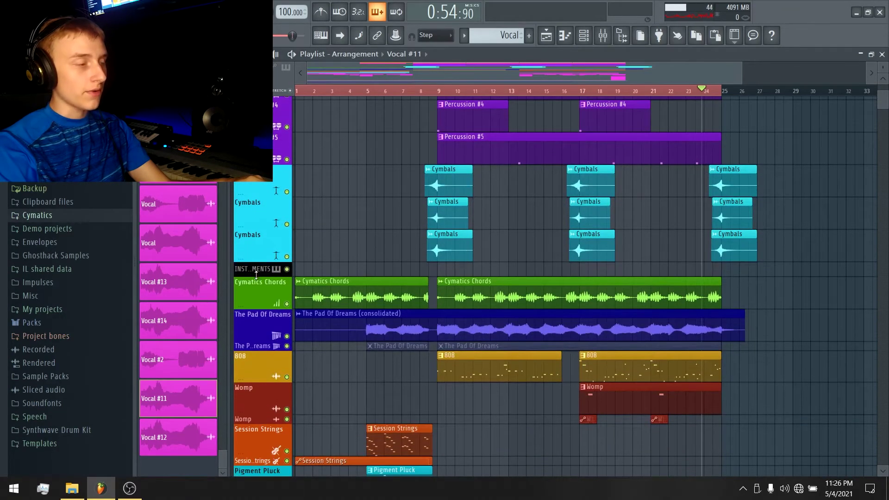
Step: Collapse the drum and instrument tracks into compact groups above the Vocal group in the Playlist
scroll(324, 296, down, 7)
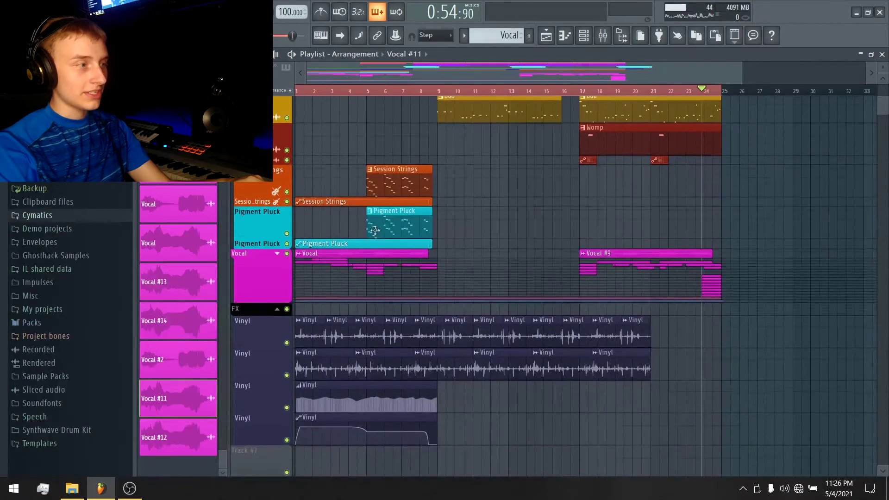
scroll(394, 317, up, 3)
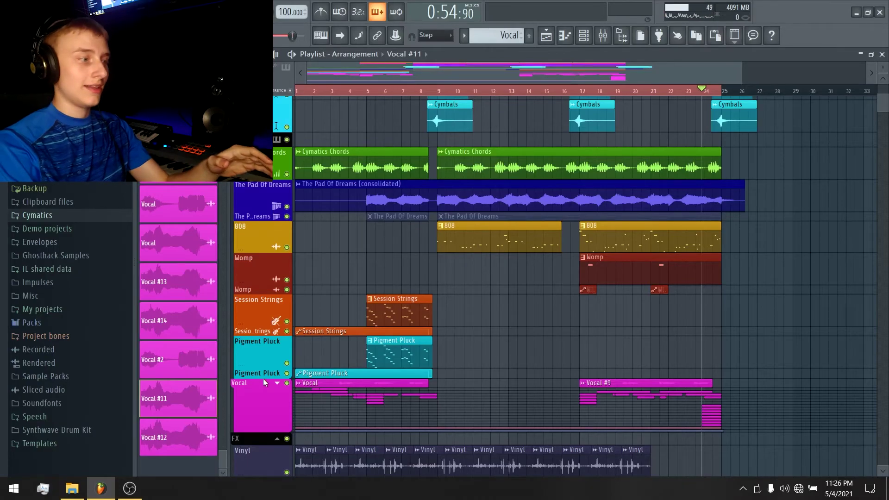
scroll(345, 245, up, 4)
scroll(345, 244, up, 7)
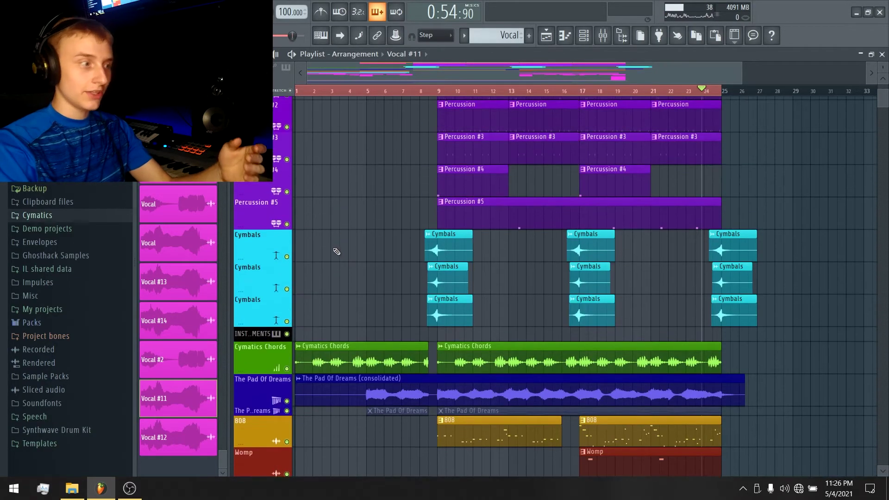
scroll(348, 331, down, 2)
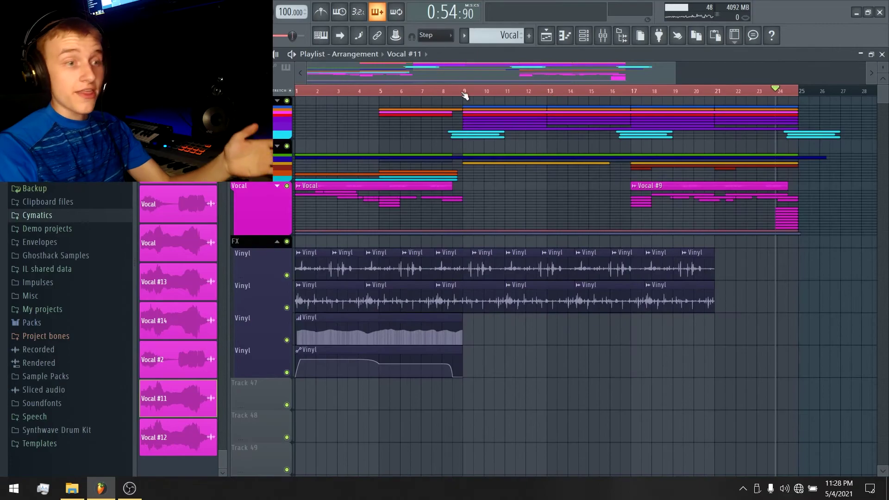
click(277, 186)
click(277, 146)
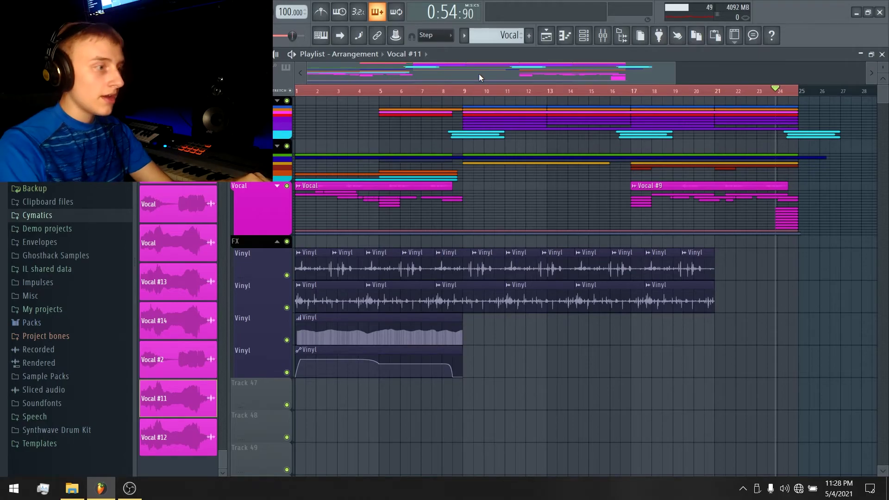
Step: Solo the second Vinyl track in the FX group and play it briefly
scroll(467, 81, up, 2)
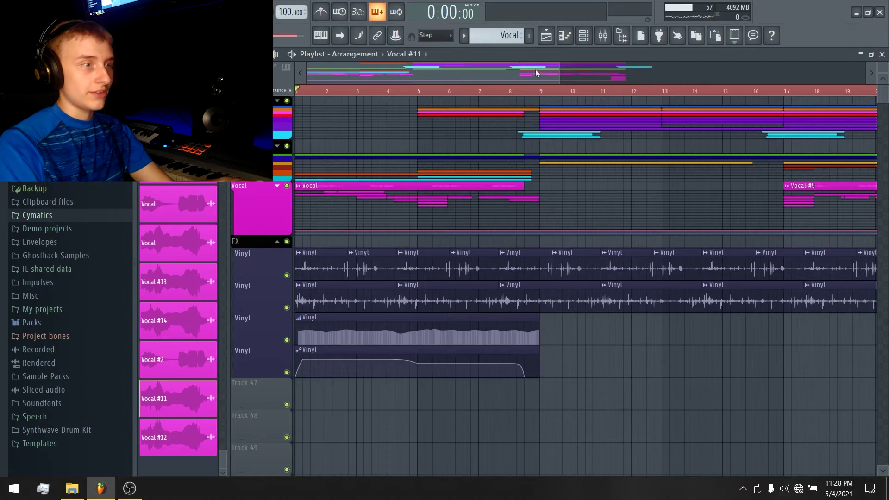
click(610, 36)
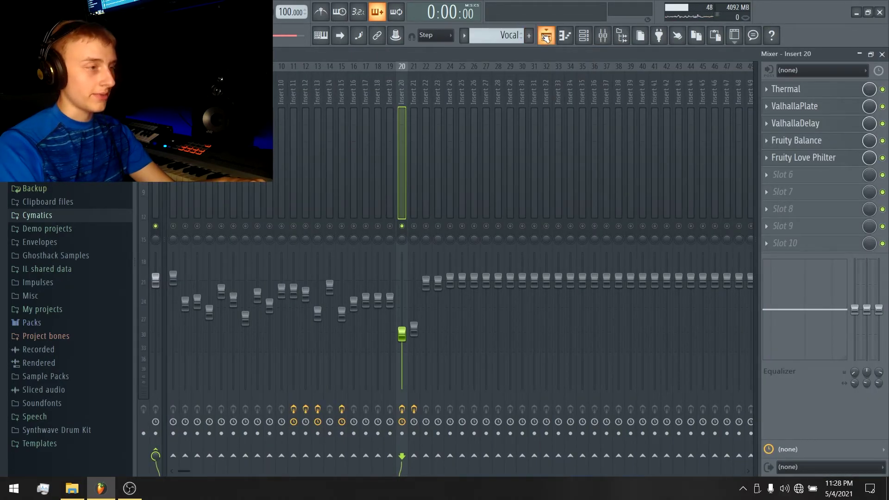
click(547, 37)
right_click(288, 308)
key(space)
Step: Enable the first Vinyl track as well, play both together, and select their mixer channel, Insert 21
key(space)
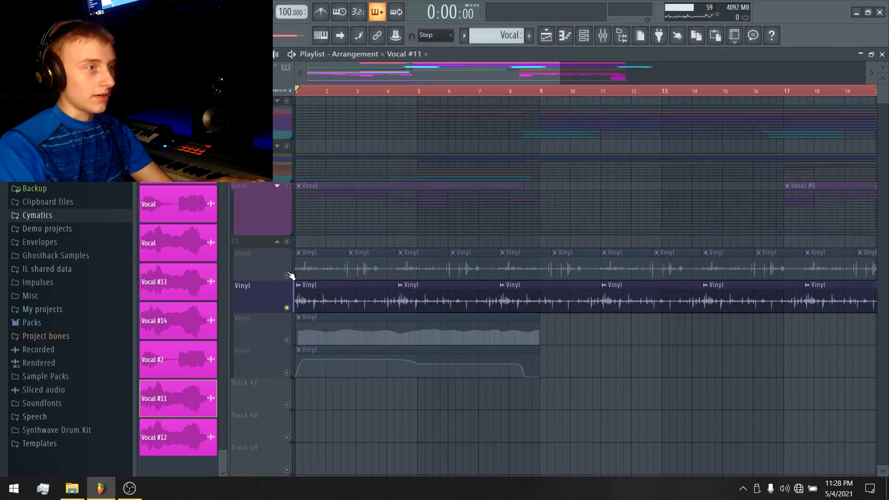
click(288, 275)
click(601, 35)
key(space)
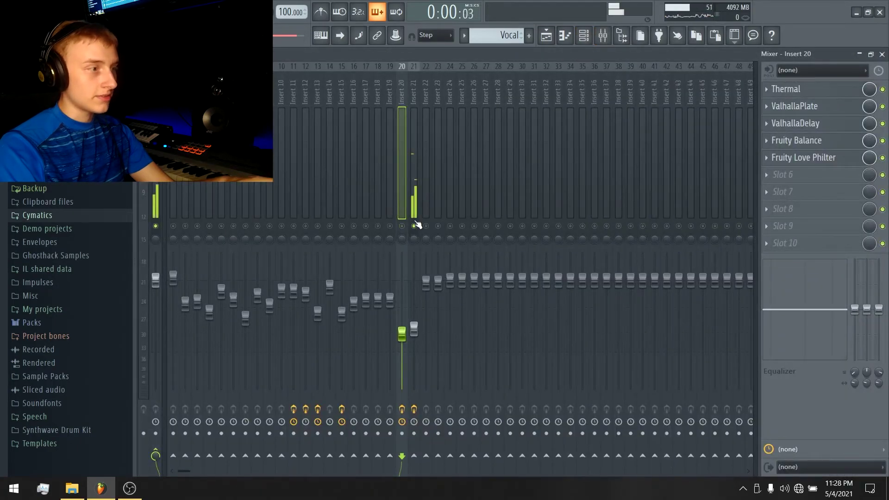
click(419, 194)
click(547, 38)
key(space)
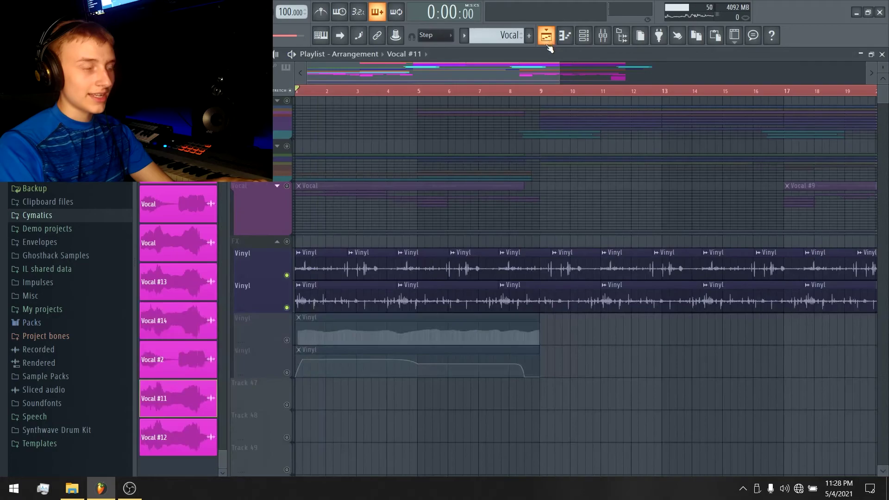
Step: Play the Vinyl tracks with their two automation clips enabled and inspect the Fruity Love Philter filter settings on Insert 21
click(303, 366)
key(space)
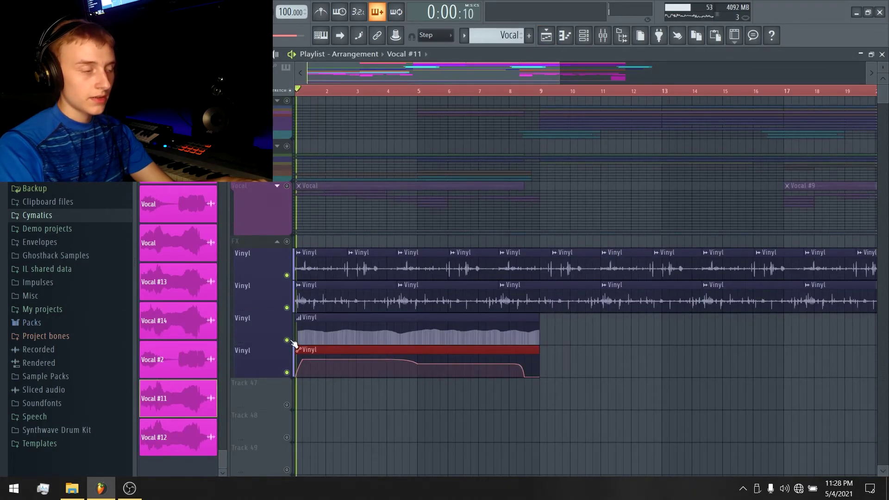
click(602, 35)
key(space)
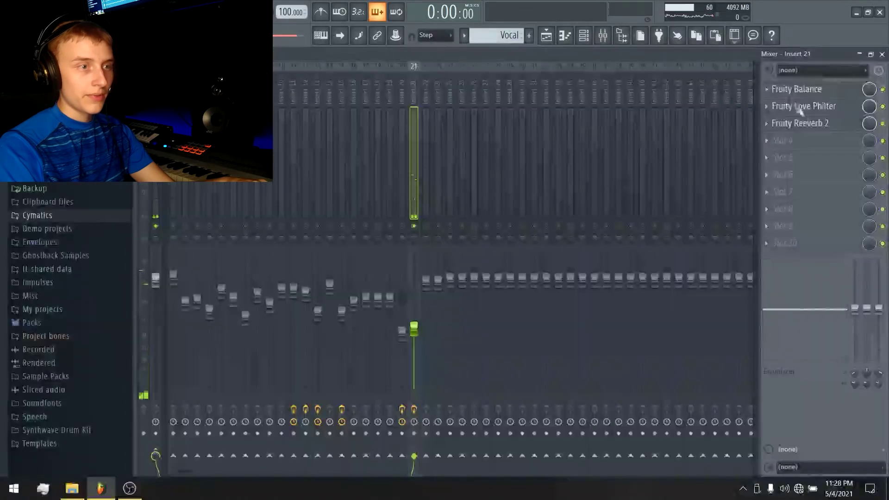
click(815, 106)
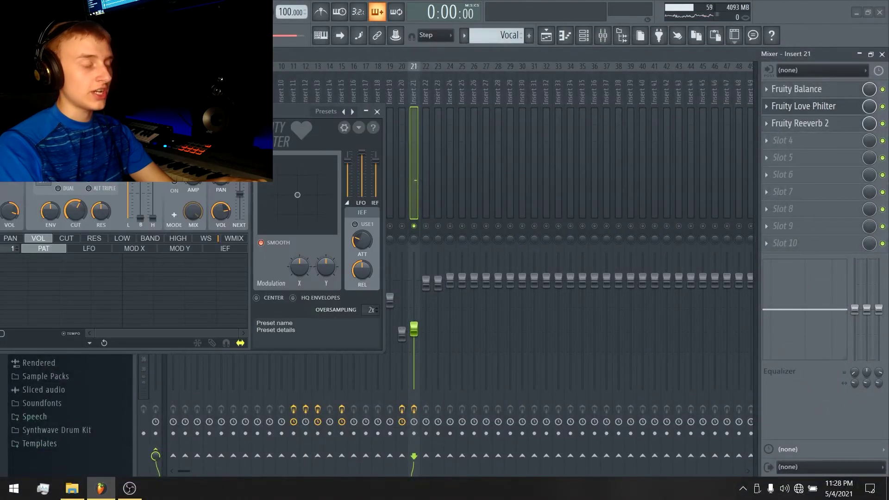
drag(83, 112, 423, 53)
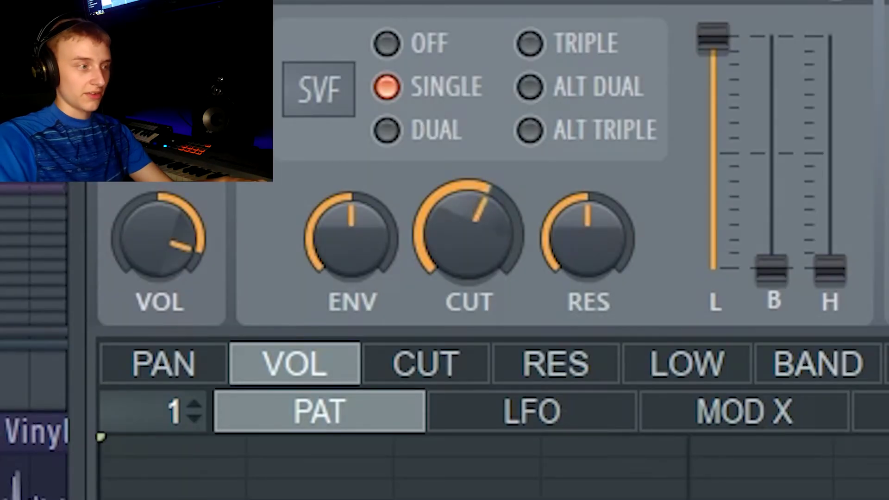
drag(468, 234, 467, 201)
mouse_move(612, 180)
mouse_down()
mouse_move(611, 153)
mouse_move(611, 197)
mouse_up()
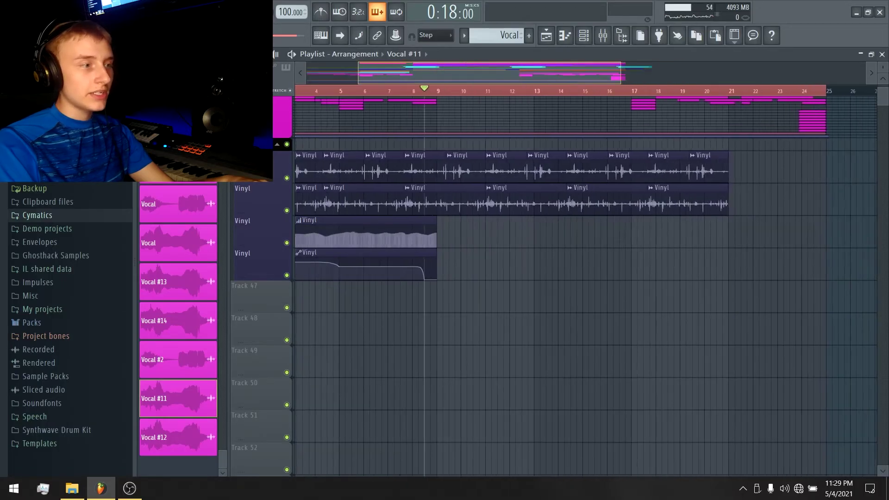
Step: Examine the end of the Vinyl automation curve between bars 8 and 9 and play the transition into bar 9
scroll(416, 68, up, 5)
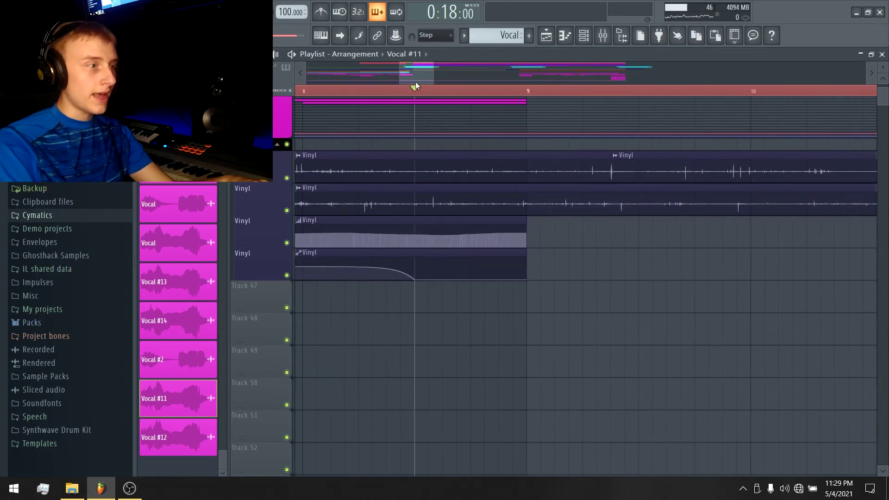
scroll(361, 93, left, 2)
click(345, 93)
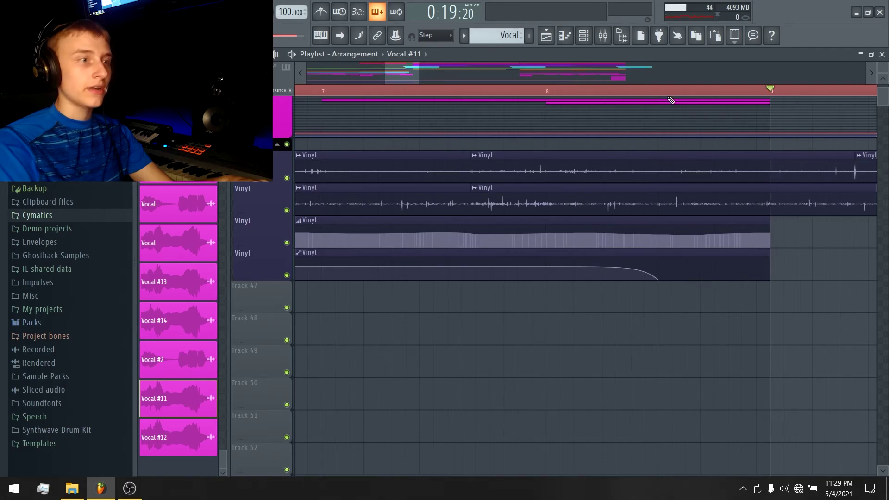
scroll(656, 79, down, 5)
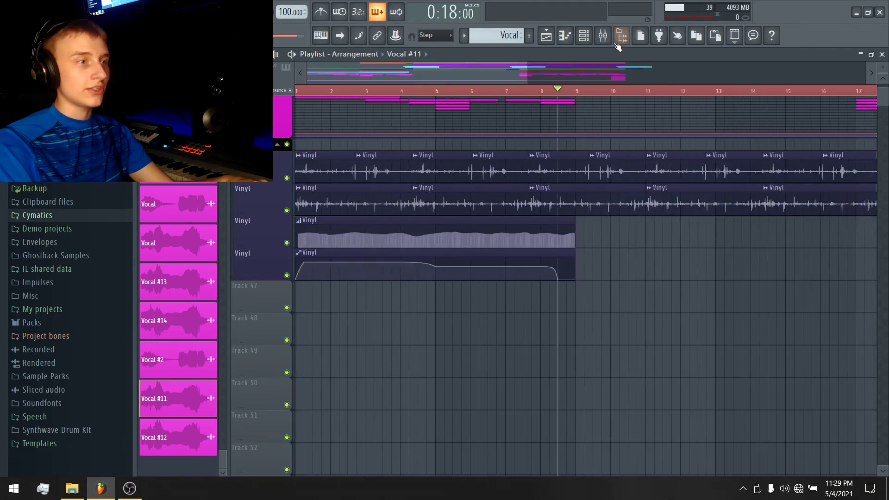
scroll(595, 137, up, 3)
key(space)
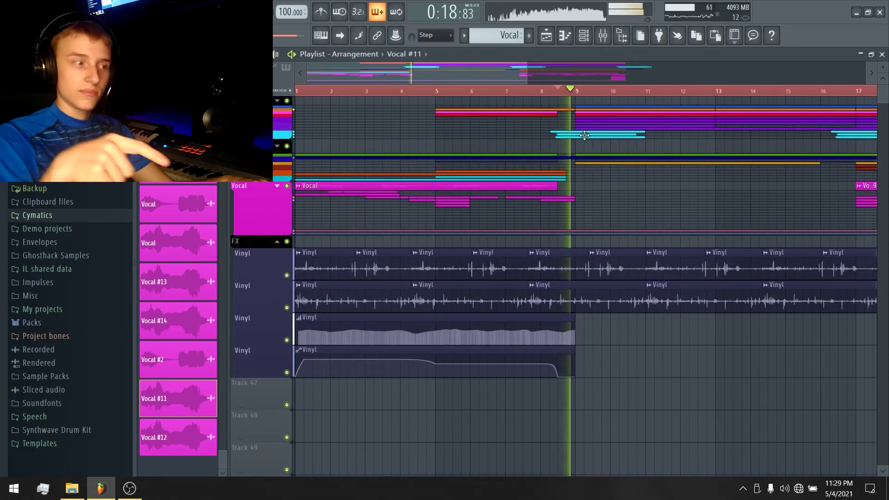
key(space)
Step: Delete the Vinyl audio clips after about bar 9 on both Vinyl tracks, keeping only the intro clips
scroll(509, 74, down, 2)
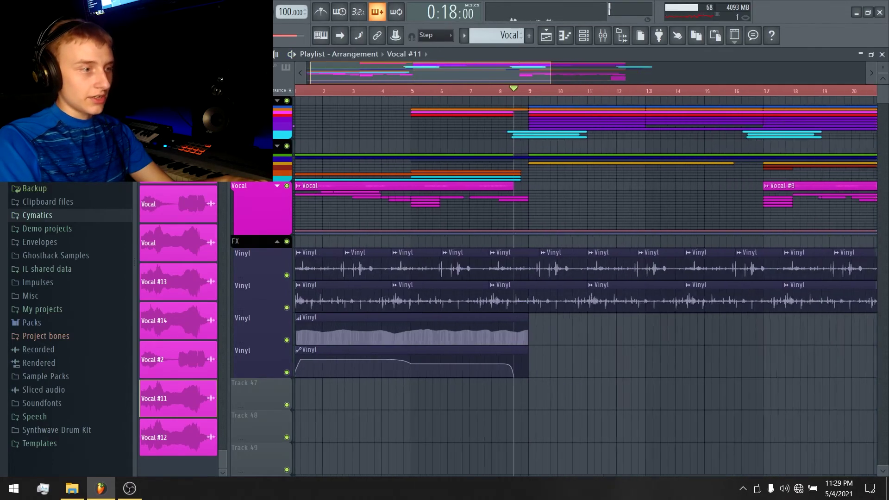
scroll(510, 75, up, 3)
right_click(561, 282)
right_click(562, 277)
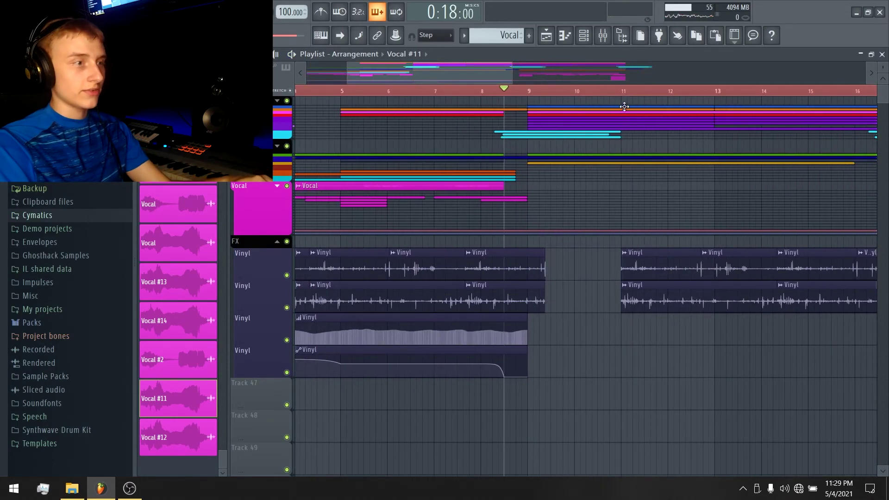
scroll(510, 74, down, 3)
right_click(478, 269)
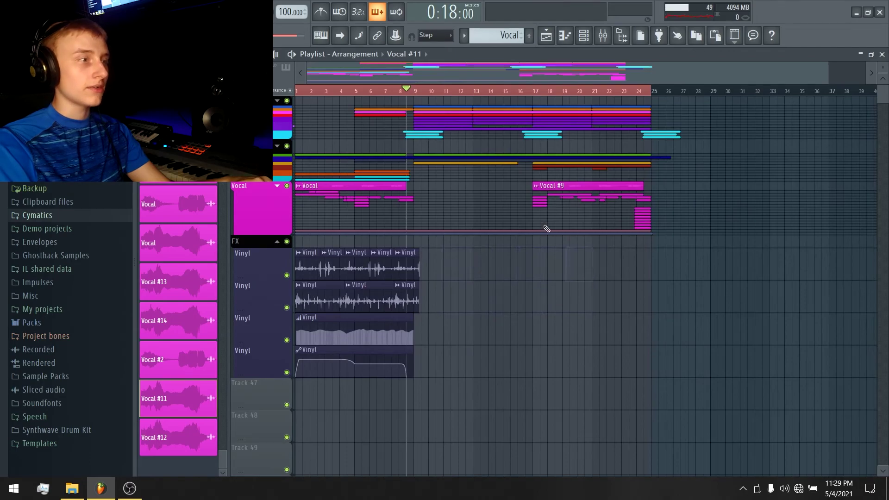
scroll(514, 82, up, 3)
Step: Play the arrangement from the start to hear the shortened Vinyl layer in the intro
key(space)
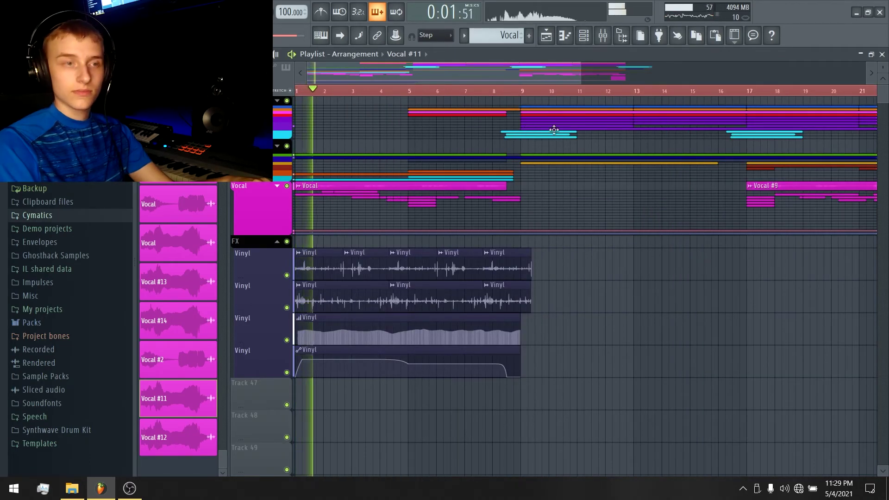
drag(581, 72, 597, 72)
scroll(527, 217, down, 3)
scroll(523, 220, up, 3)
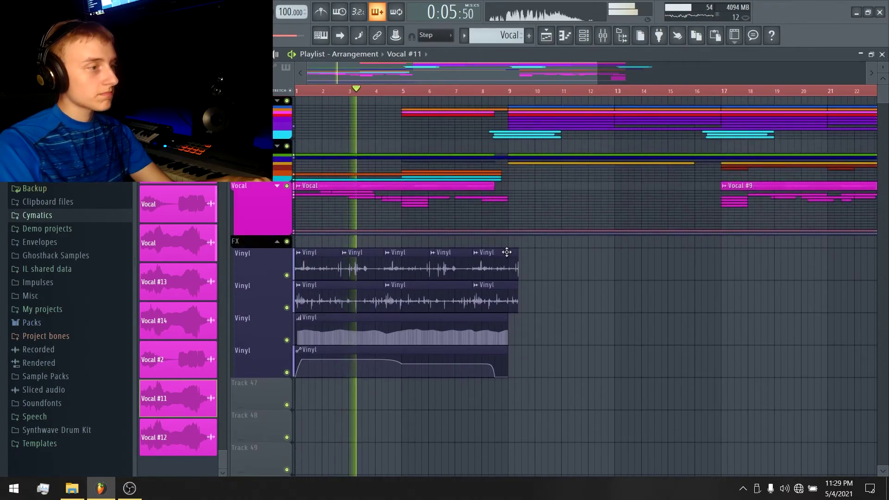
key(space)
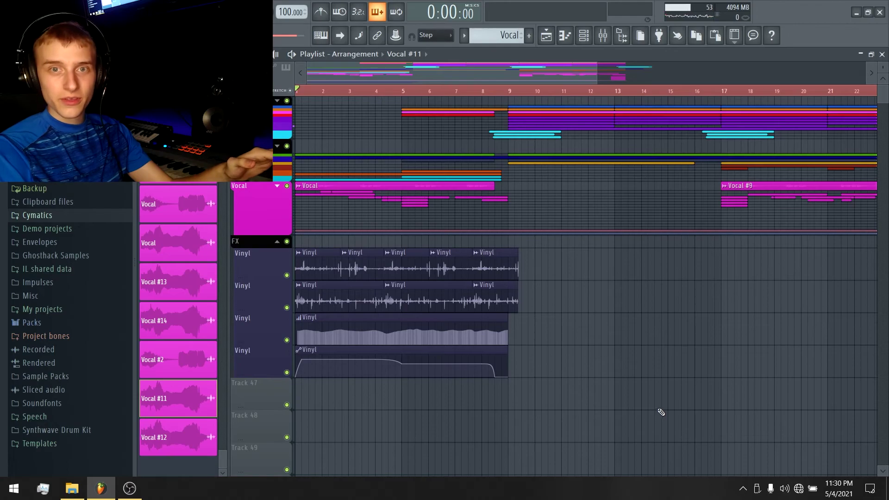
Step: Mute all four Vinyl tracks, play the intro without them, and re-enable the four tracks
click(604, 36)
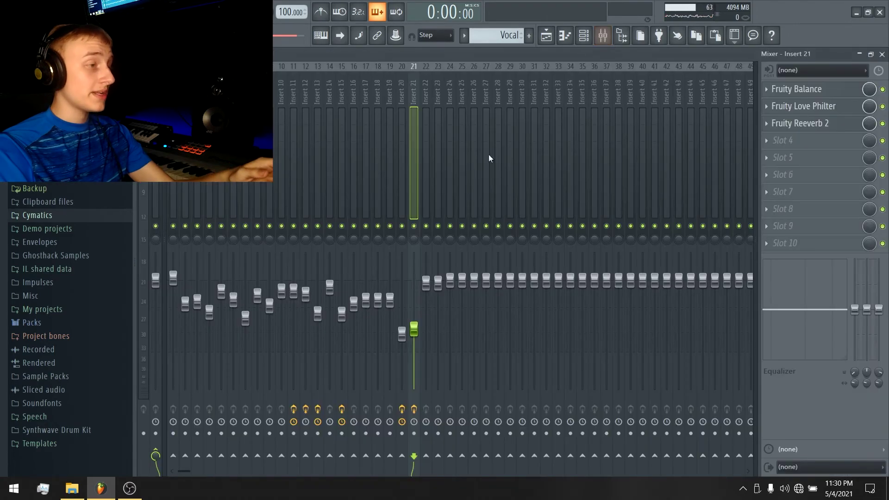
click(605, 39)
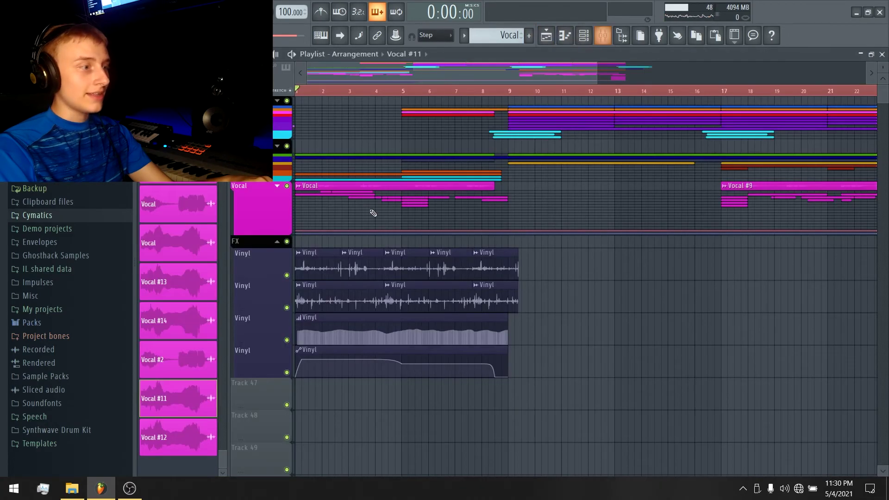
drag(287, 276, 290, 375)
key(space)
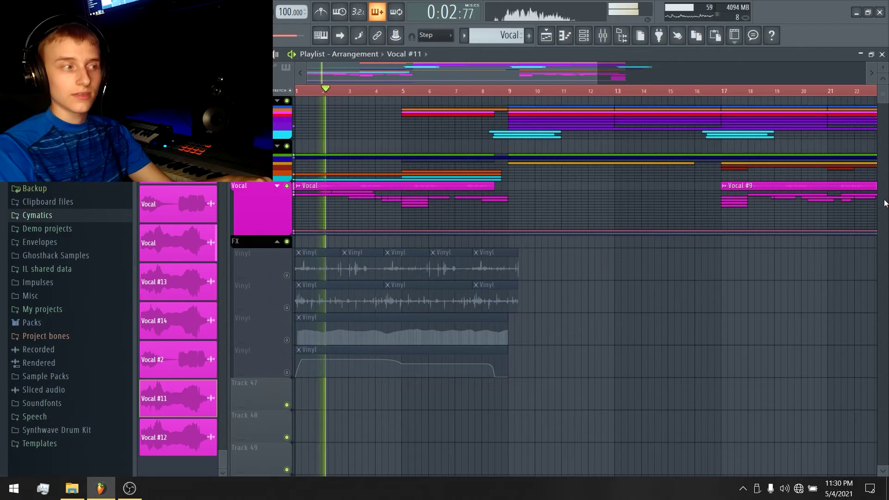
key(space)
drag(287, 276, 293, 315)
drag(290, 348, 288, 373)
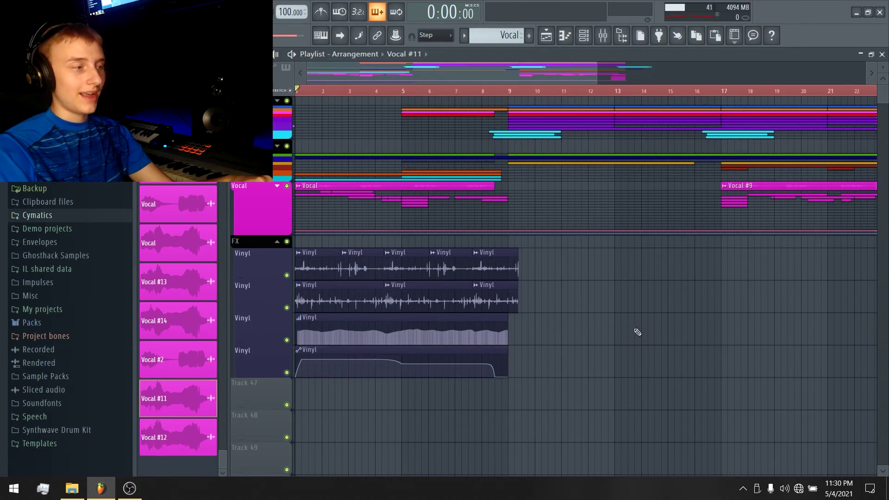
Step: Play the intro with the Vinyl layer from the start, and again from just before bar 5
key(space)
key(space)
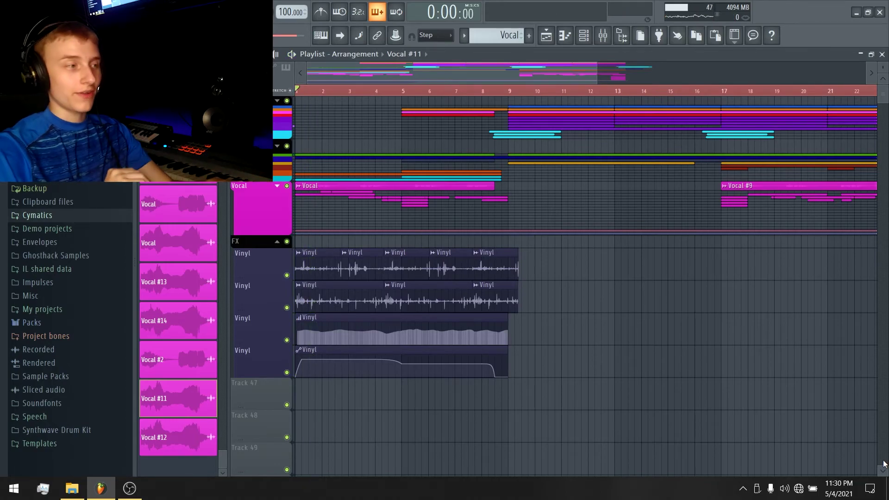
key(space)
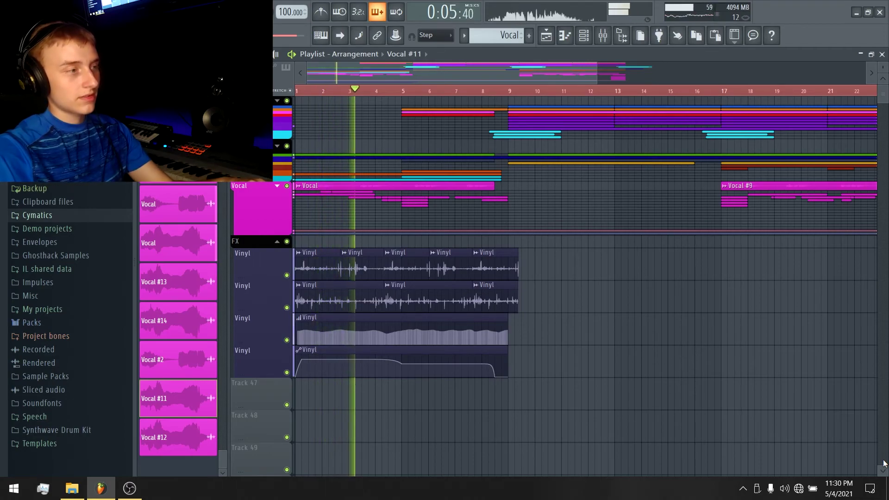
key(space)
click(396, 93)
key(space)
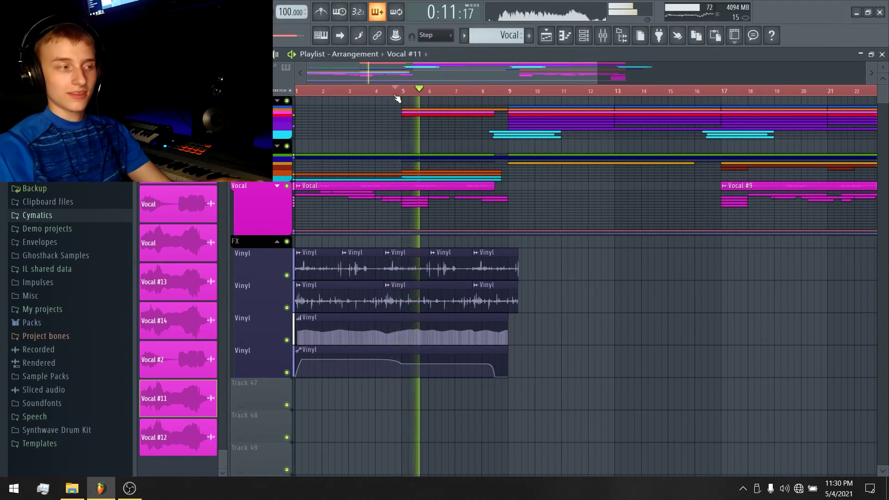
key(space)
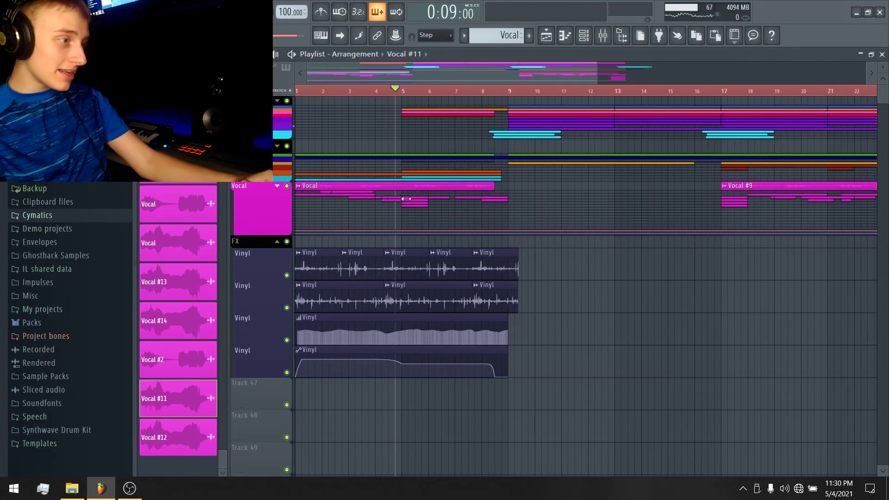
Step: Collapse the FX track group in the Playlist and check the mixer overview
click(261, 241)
scroll(520, 213, down, 2)
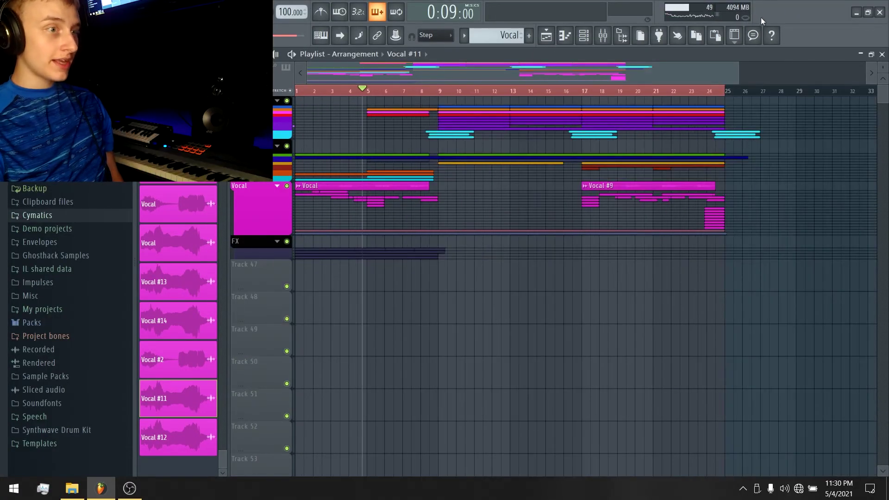
click(606, 42)
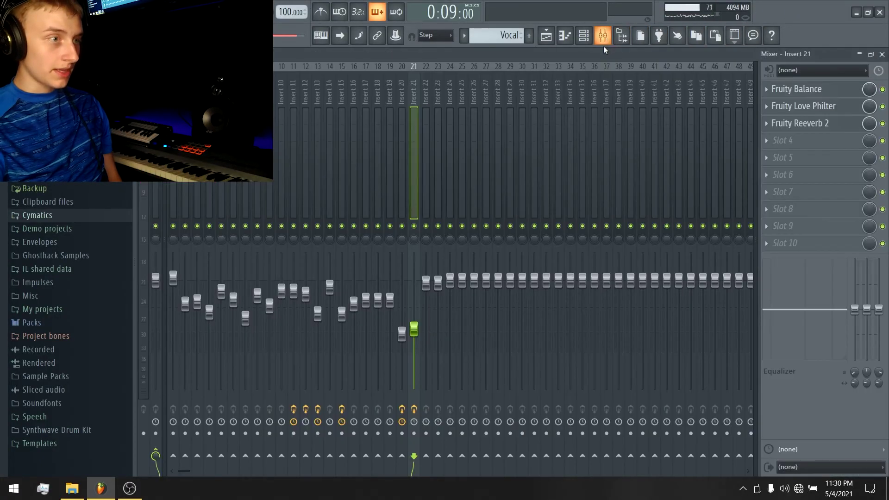
click(604, 45)
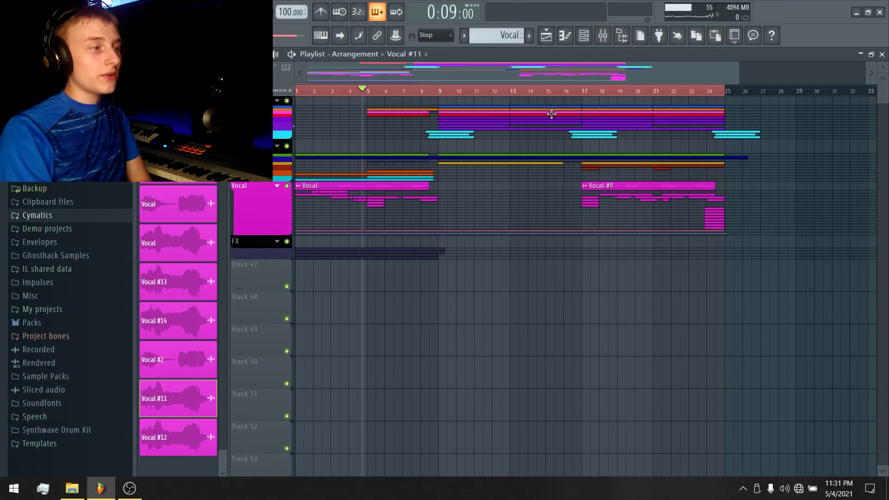
Step: Review the FX and Vocal track groups and the group above them, leaving them collapsed, and view the mixer once more
click(278, 241)
click(278, 241)
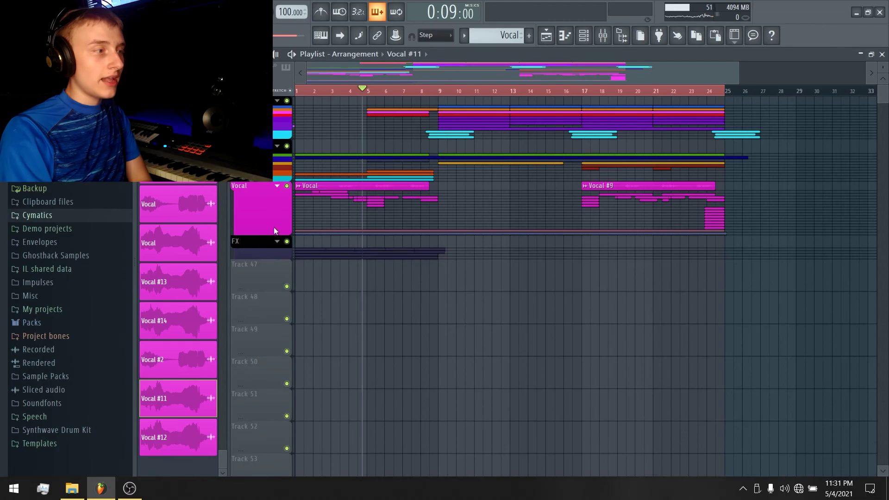
click(278, 187)
click(277, 146)
click(278, 146)
click(278, 186)
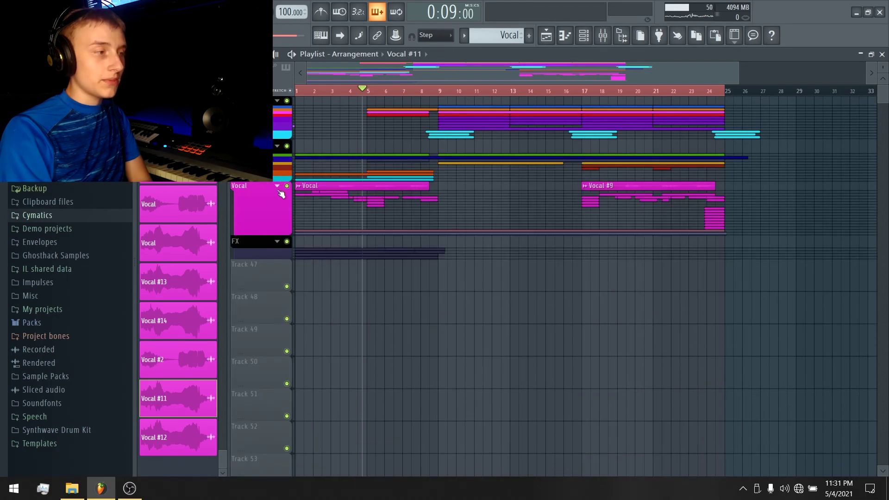
click(610, 38)
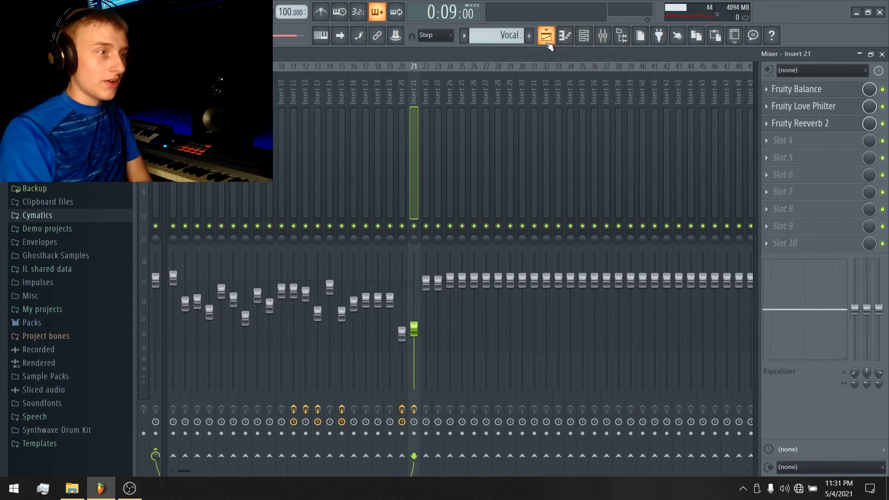
click(622, 37)
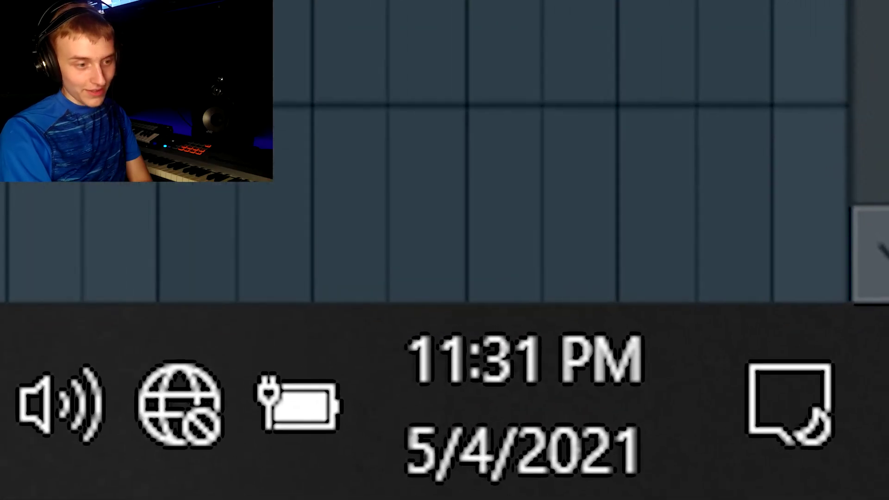
Step: Open the mixer and look through the effect slots of Inserts 16 to 21
scroll(555, 128, down, 2)
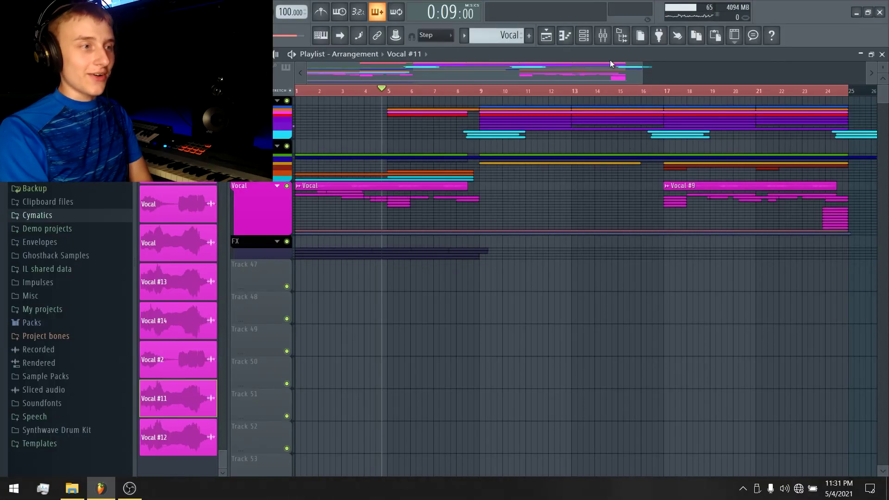
click(603, 36)
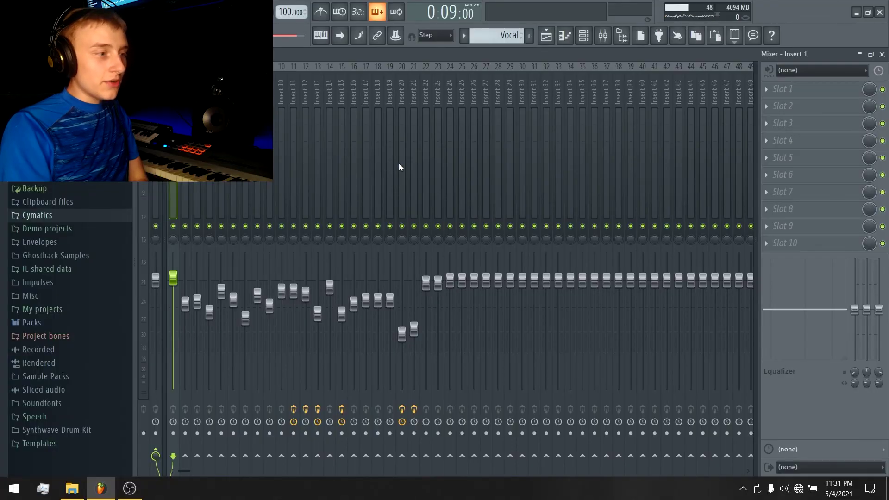
click(412, 165)
click(394, 166)
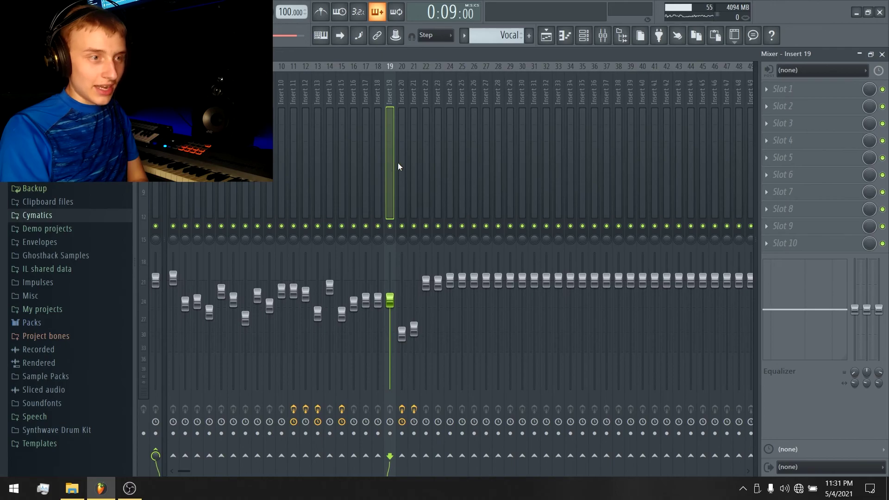
click(401, 166)
click(415, 160)
click(405, 161)
click(390, 164)
click(381, 168)
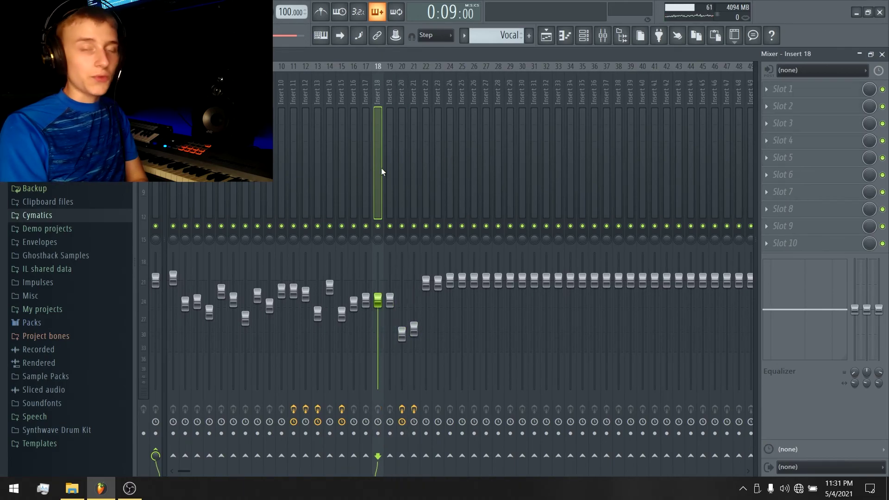
click(385, 173)
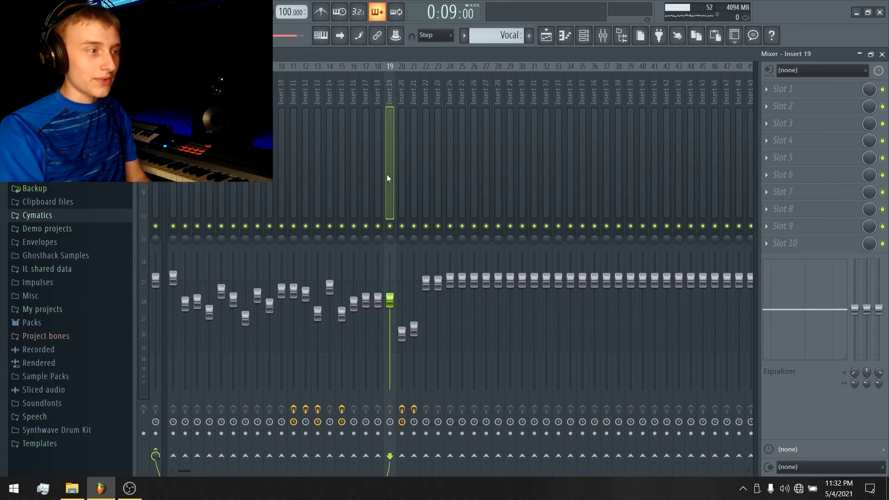
click(376, 176)
click(365, 181)
click(353, 187)
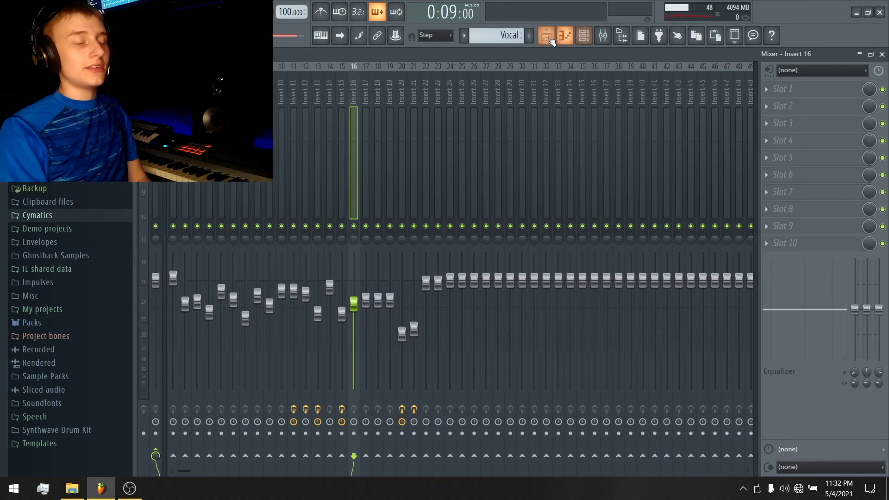
Step: Check the Playlist arrangement and examine the effect chains on mixer Inserts 21 and 20
click(546, 36)
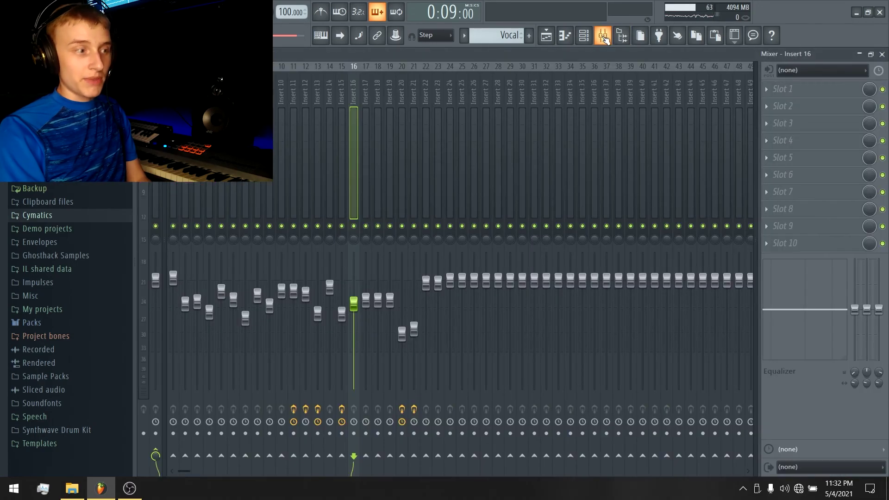
click(603, 35)
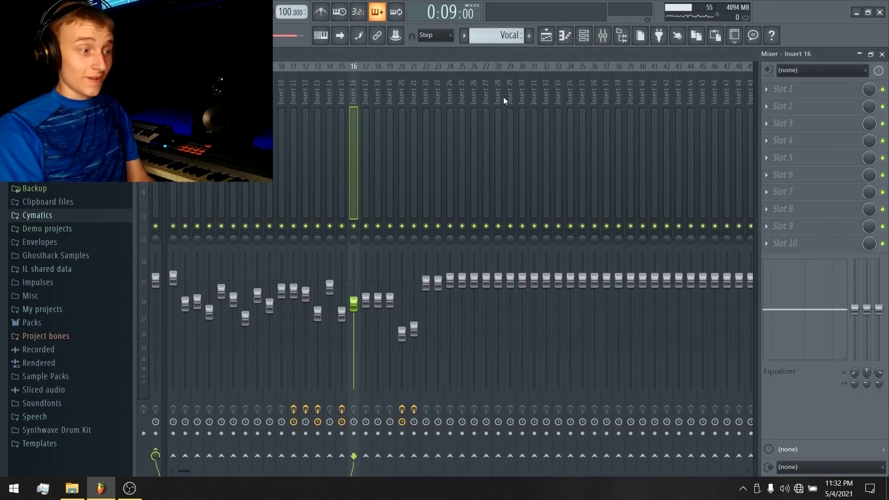
click(412, 168)
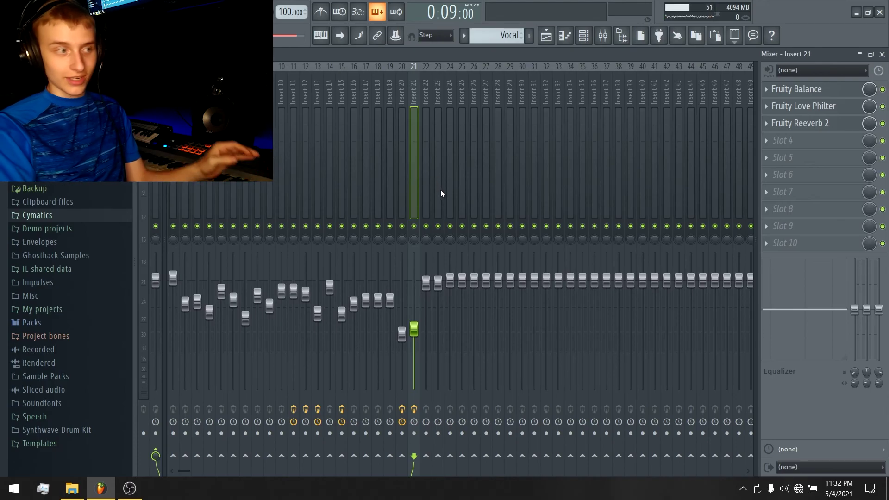
click(404, 208)
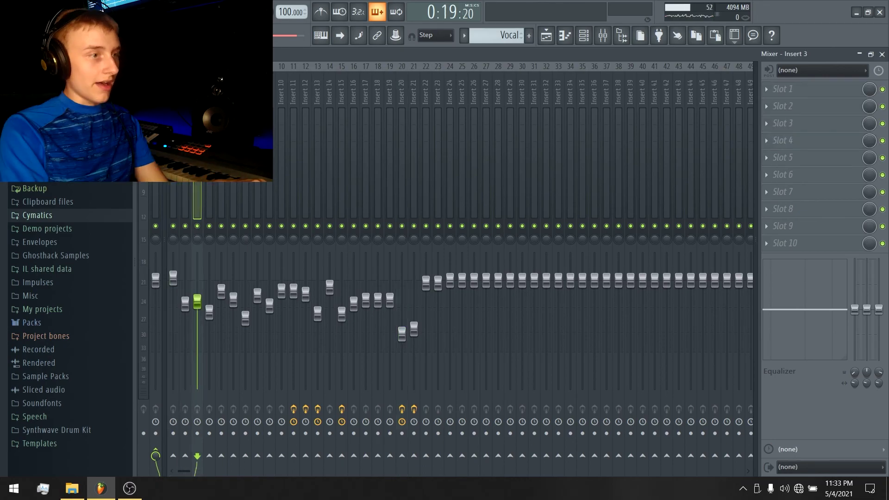
Step: Look at mixer Inserts 9, 13 and 14, and return to the Playlist
click(270, 177)
click(317, 178)
click(328, 178)
click(559, 37)
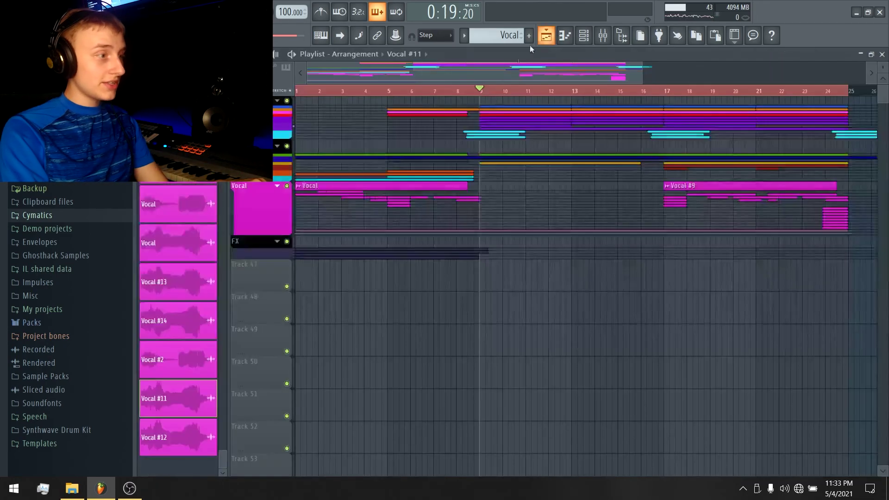